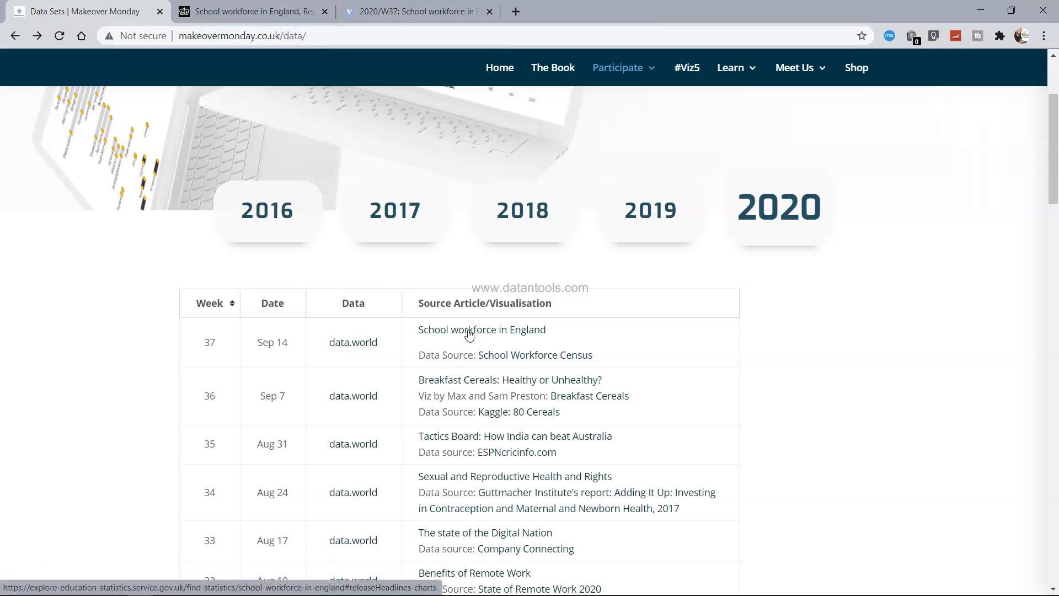
# Open the week 37 source article, School workforce in England, and review its headline chart and list of topic sections
pyautogui.click(469, 331)
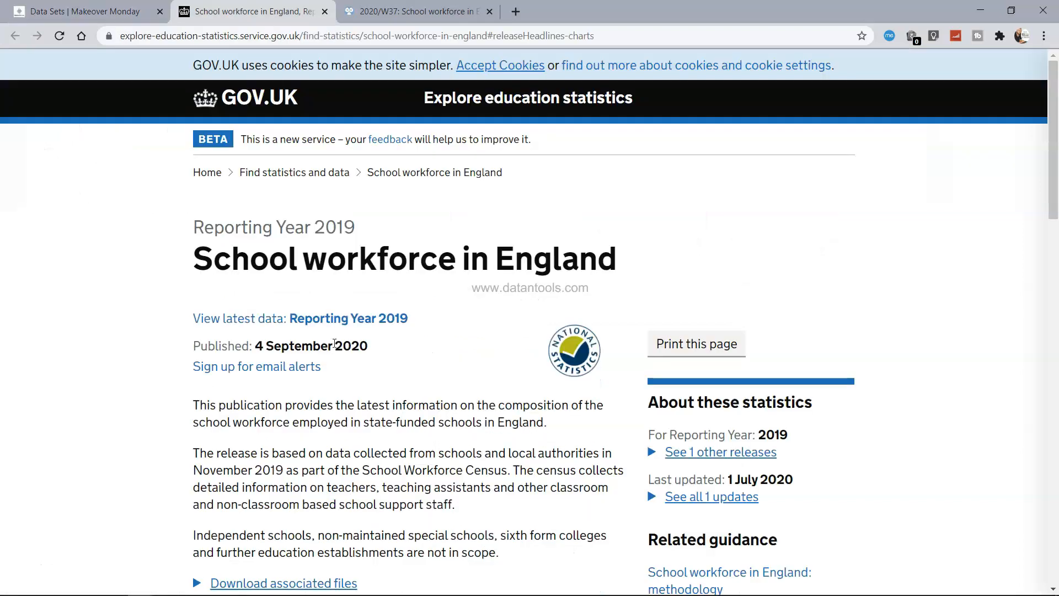
pyautogui.moveTo(194, 259); pyautogui.dragTo(579, 258)
pyautogui.scroll(-3, 569, 243)
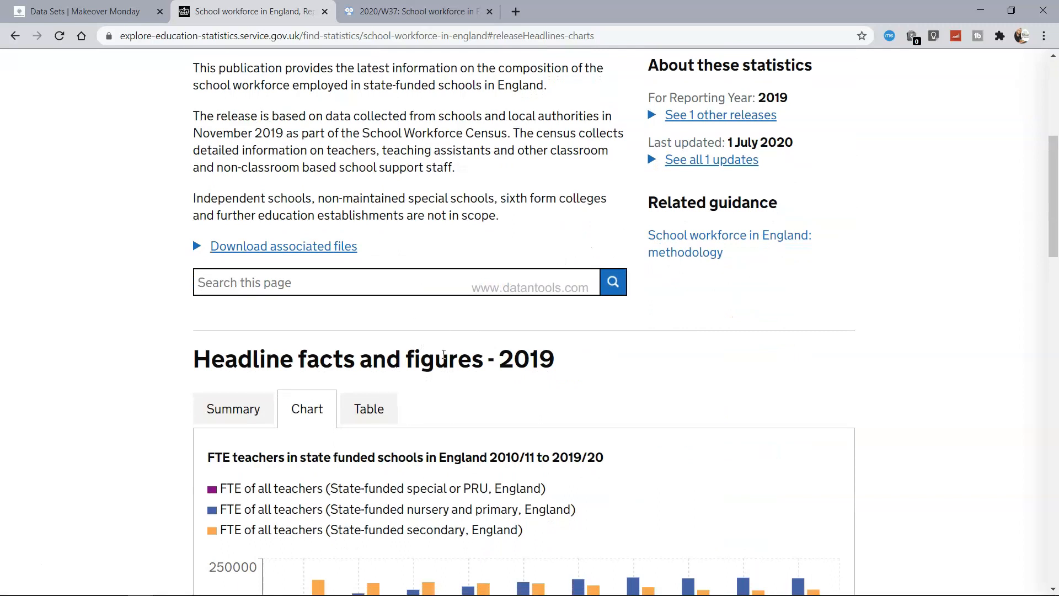
pyautogui.scroll(-3, 447, 324)
pyautogui.moveTo(479, 445)
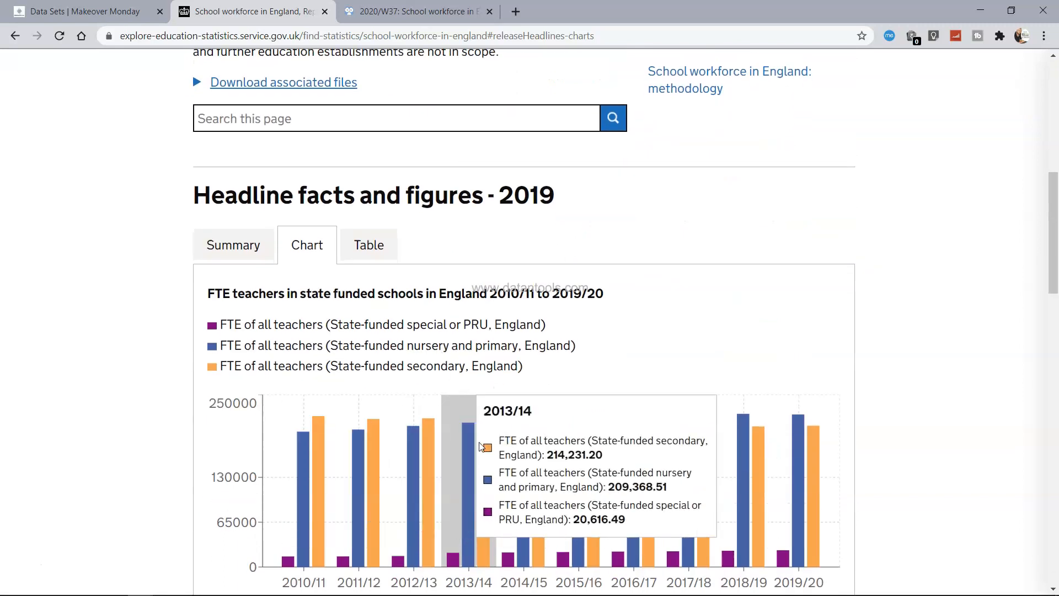
pyautogui.scroll(-1, 480, 445)
pyautogui.scroll(-3, 453, 447)
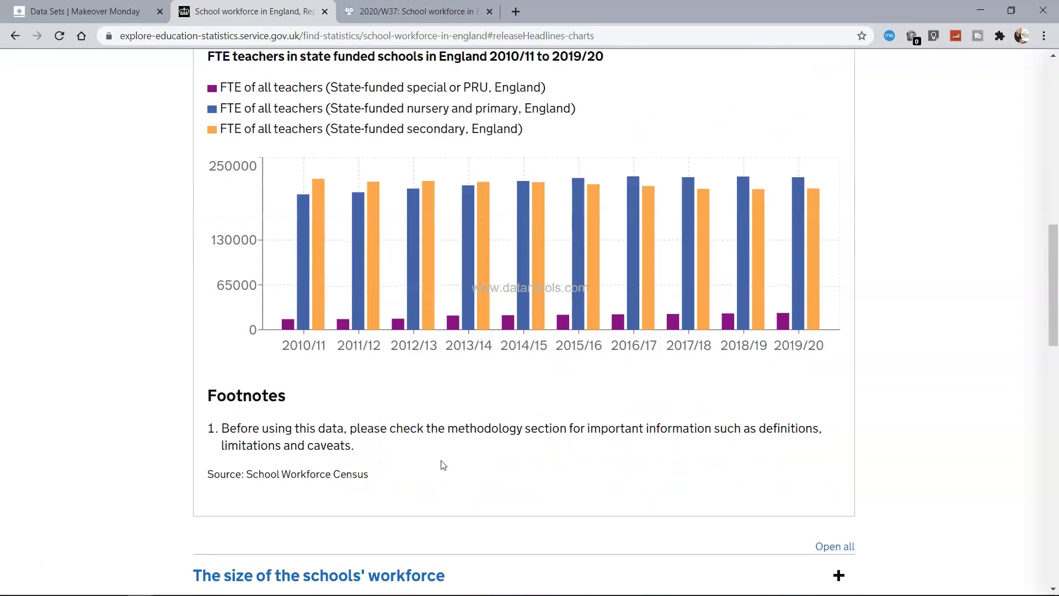
pyautogui.scroll(-4, 442, 466)
pyautogui.scroll(-15, 441, 465)
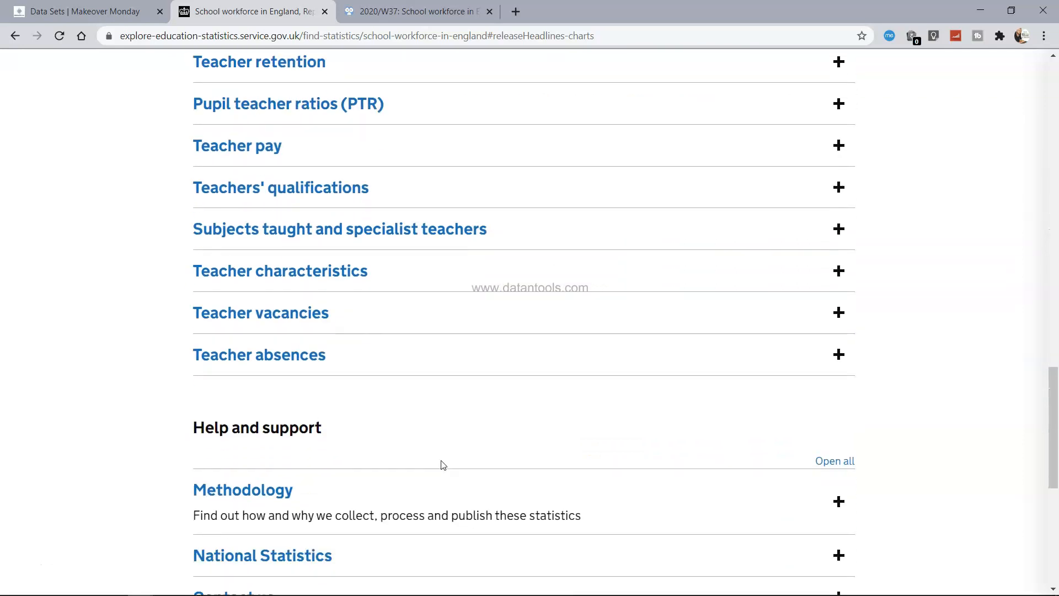
pyautogui.scroll(7, 442, 466)
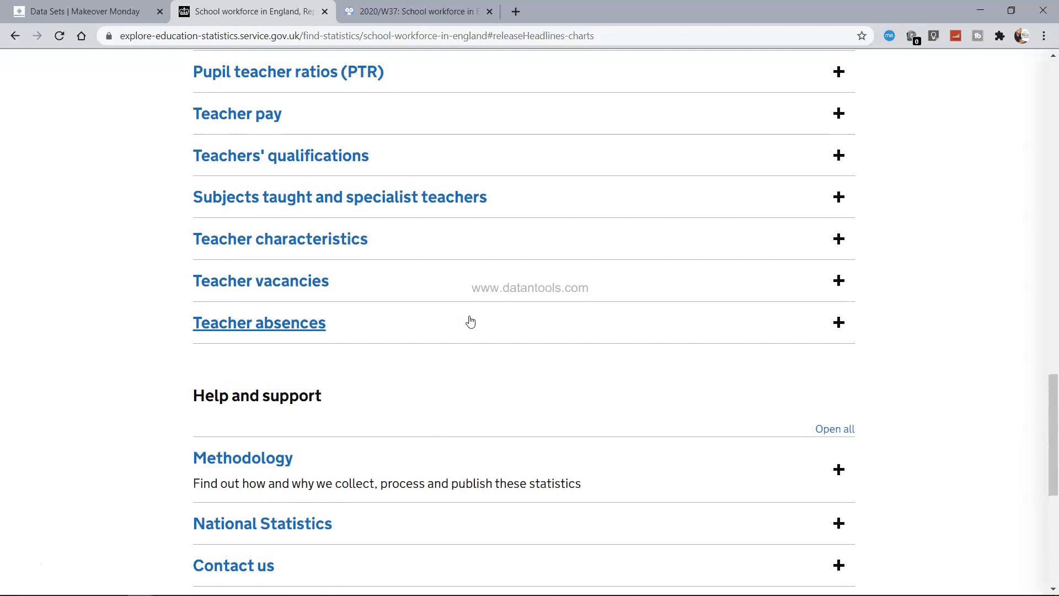
# Switch to the 2020/W37 School workforce in England dataset page and expand its summary to examine the original visualization
pyautogui.click(414, 18)
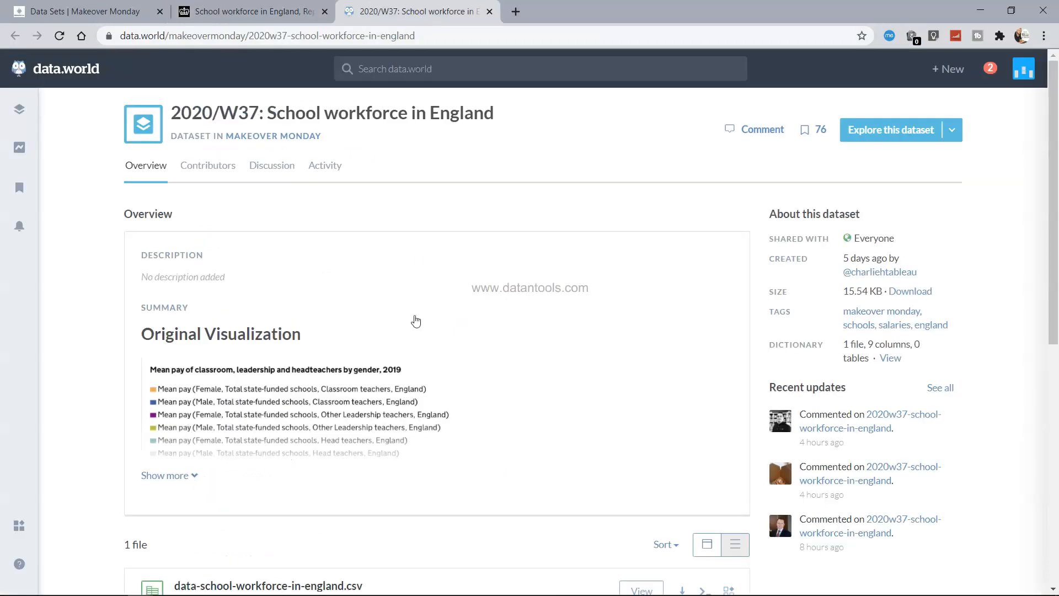
pyautogui.click(189, 472)
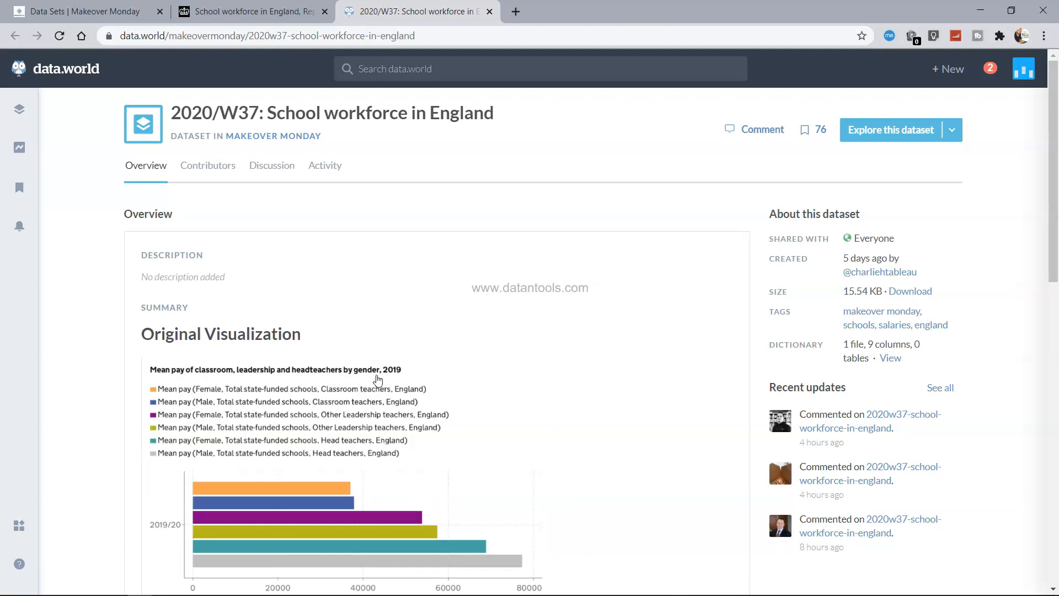
pyautogui.scroll(-2, 395, 379)
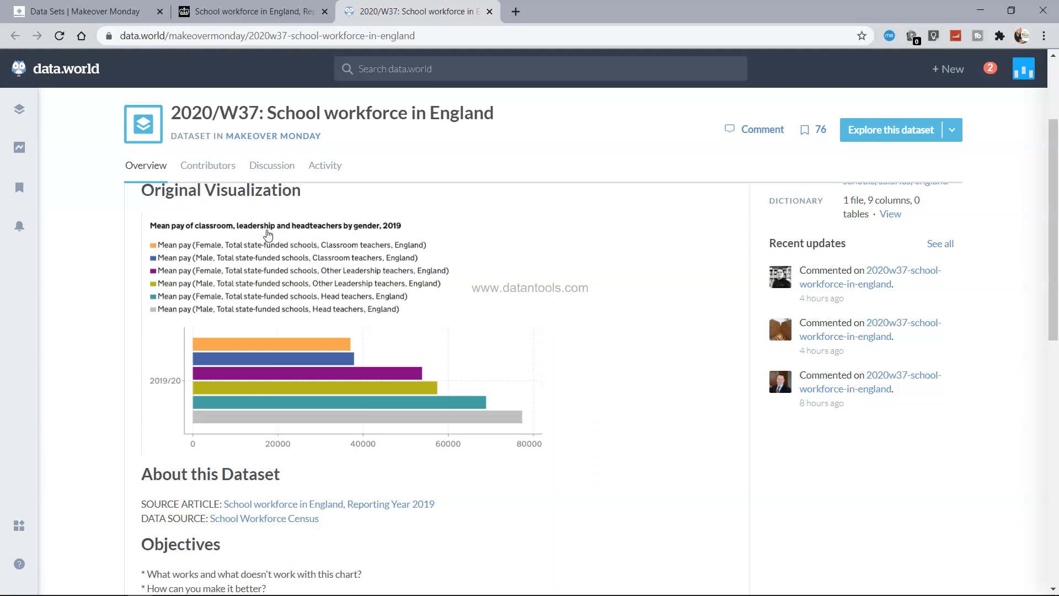
# Examine all columns in the preview of data-school-workforce-in-england.csv, from location through to the average mean pay
pyautogui.scroll(-10, 268, 234)
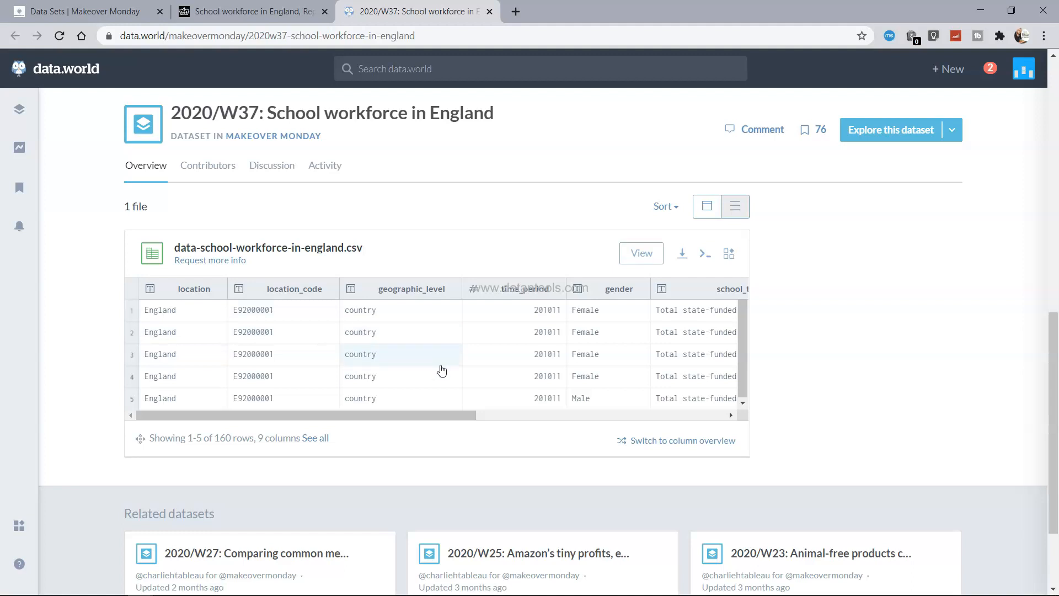
pyautogui.hscroll(2, 442, 370)
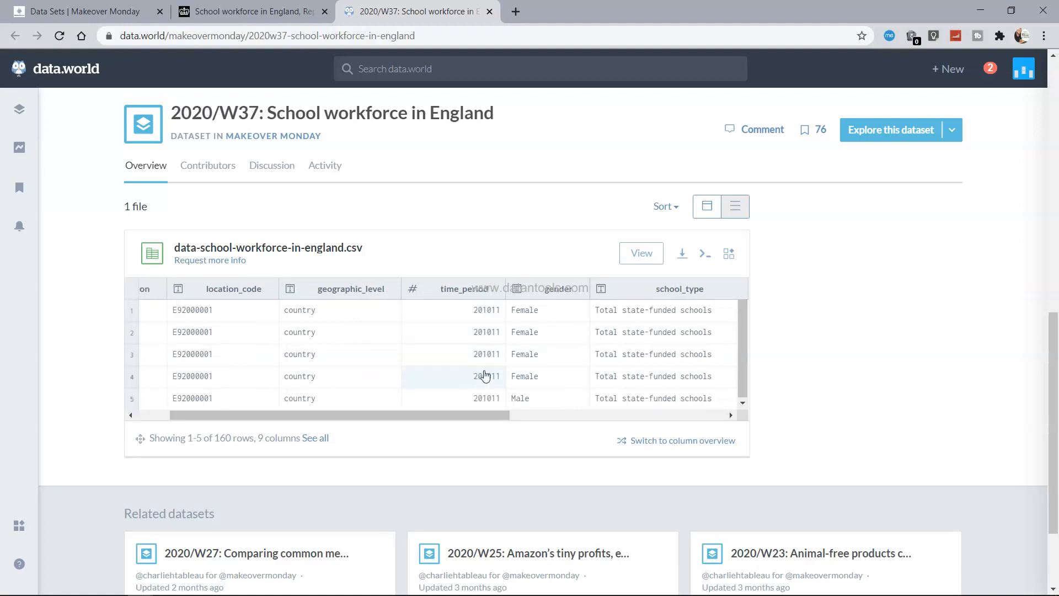
pyautogui.hscroll(1, 551, 356)
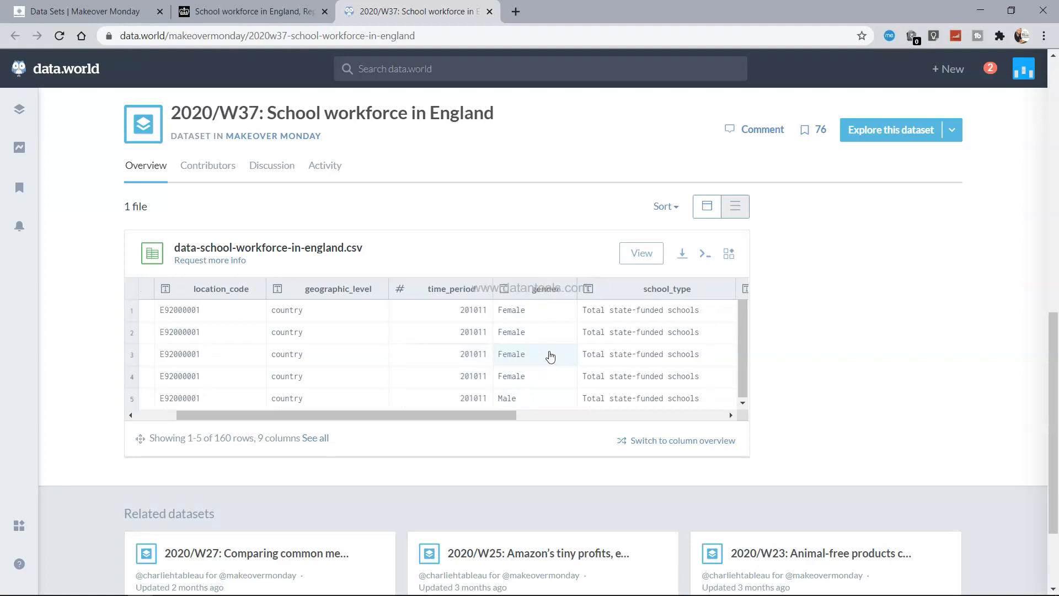
pyautogui.hscroll(2, 551, 356)
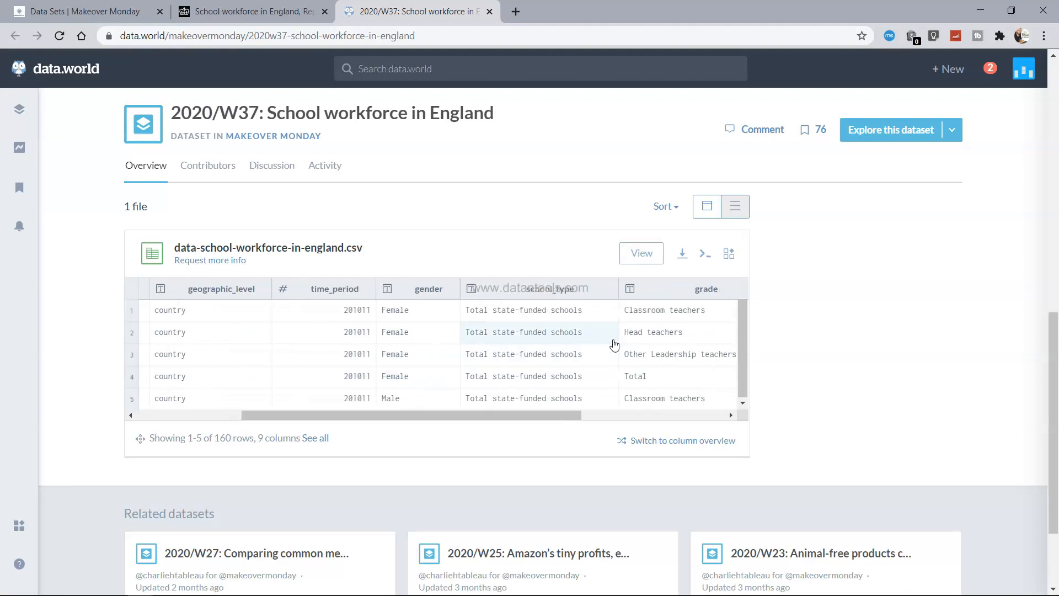
pyautogui.hscroll(3, 551, 334)
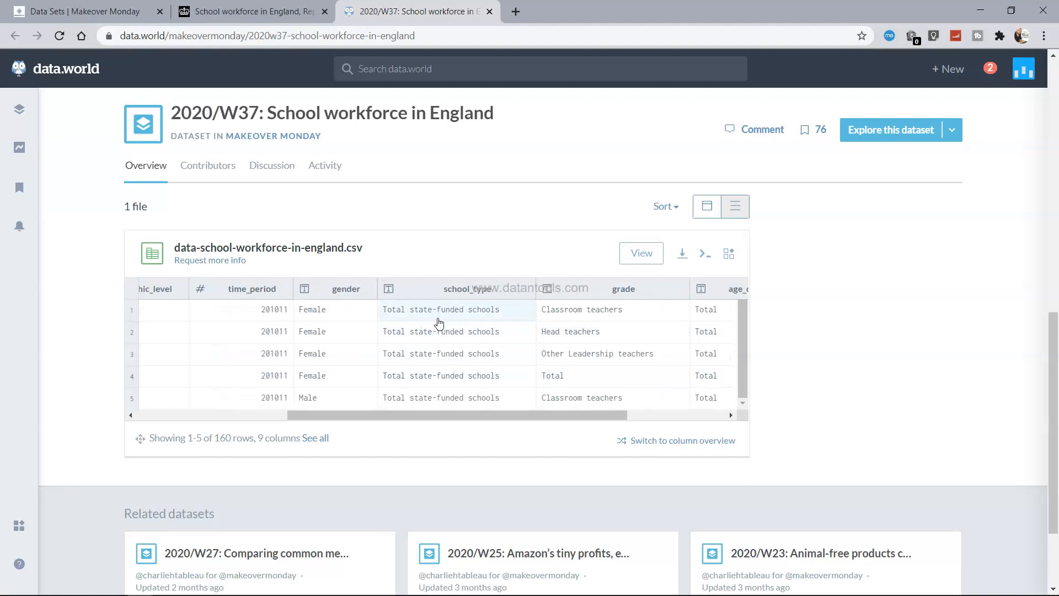
pyautogui.scroll(-3, 462, 378)
pyautogui.scroll(5, 462, 379)
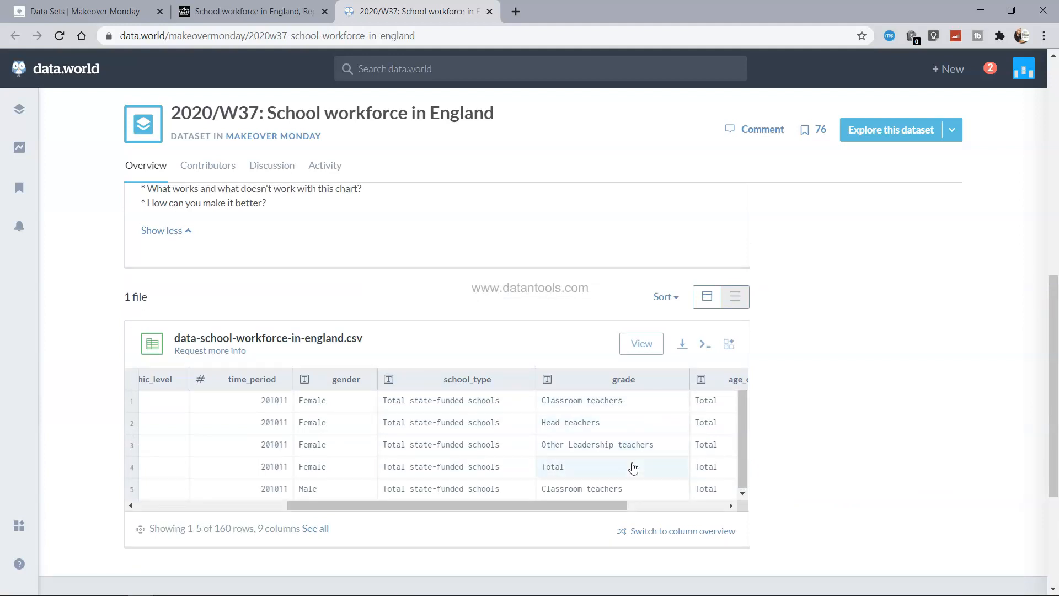
pyautogui.moveTo(593, 503); pyautogui.dragTo(672, 503)
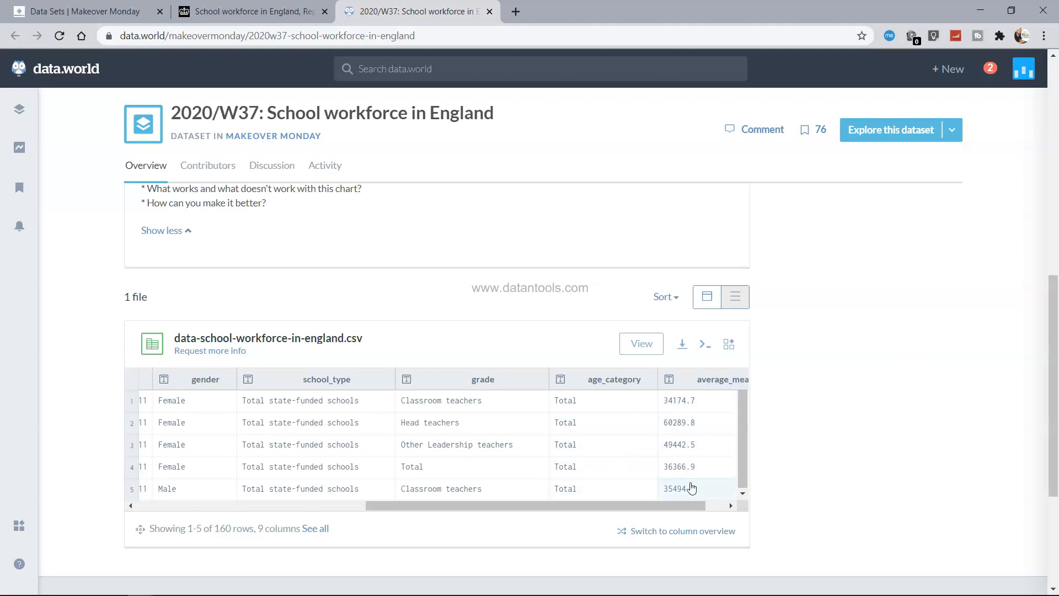
pyautogui.moveTo(680, 503); pyautogui.dragTo(732, 495)
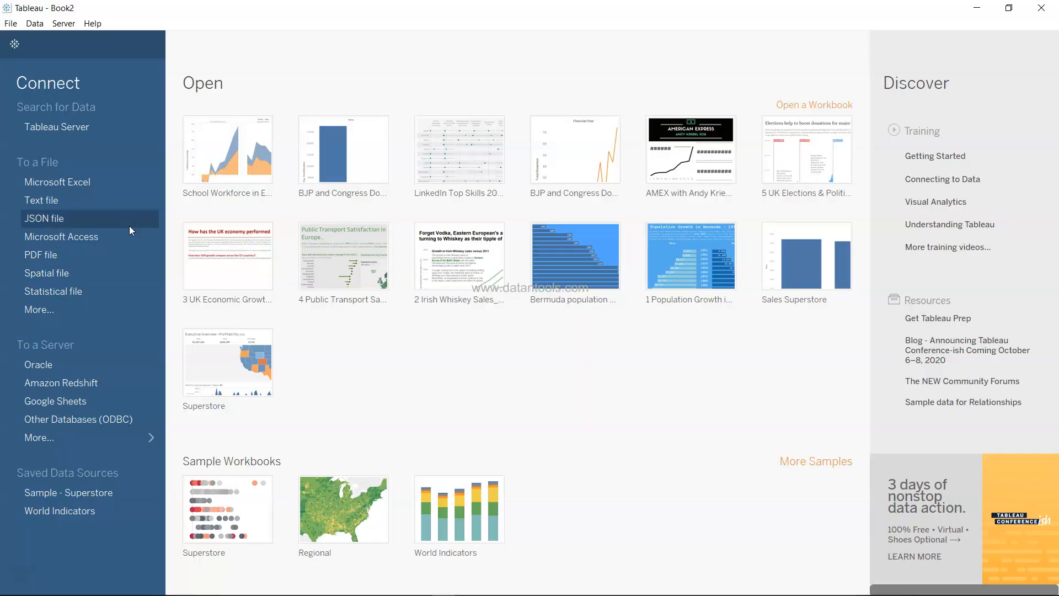
# In Tableau, connect to the text file data-school-workforce-in-england.csv as the data source
pyautogui.click(112, 200)
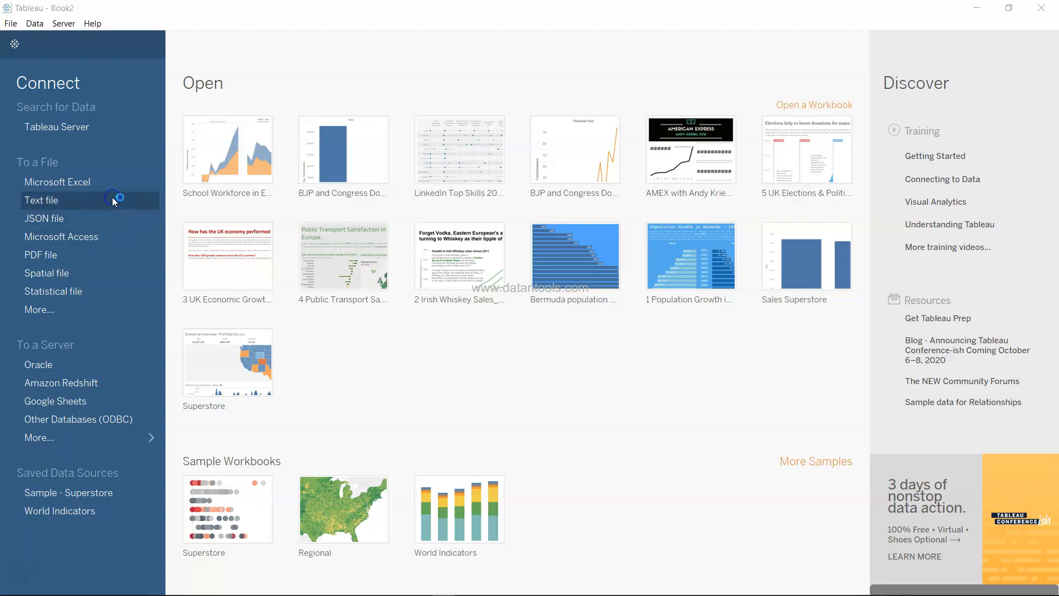
pyautogui.moveTo(656, 48); pyautogui.dragTo(281, 93)
pyautogui.doubleClick(330, 180)
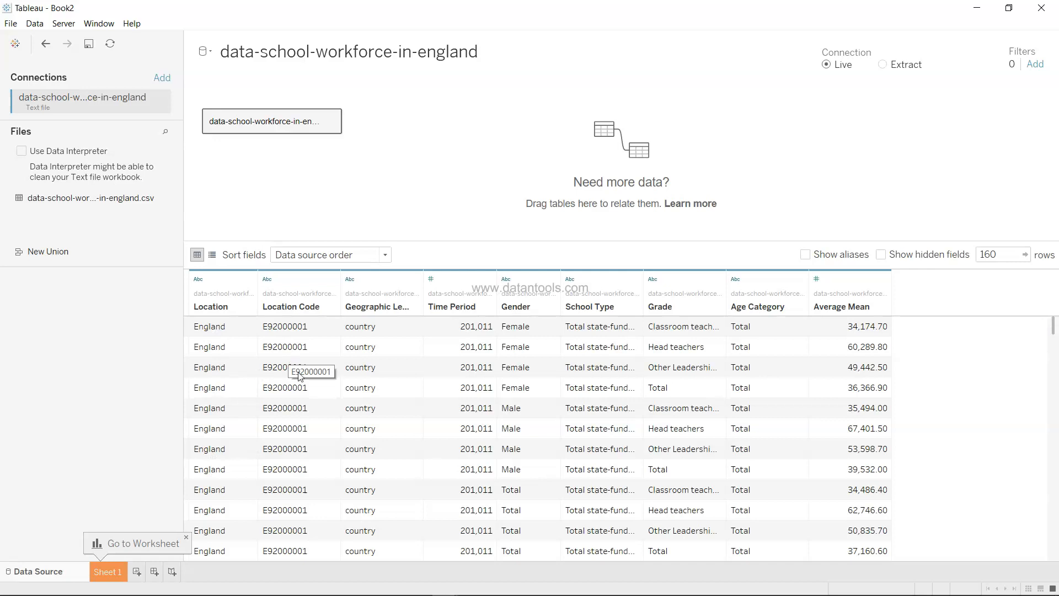
# Hide the Location, Location Code and Geographic Level columns in the data source grid
pyautogui.moveTo(1053, 330); pyautogui.dragTo(1053, 210)
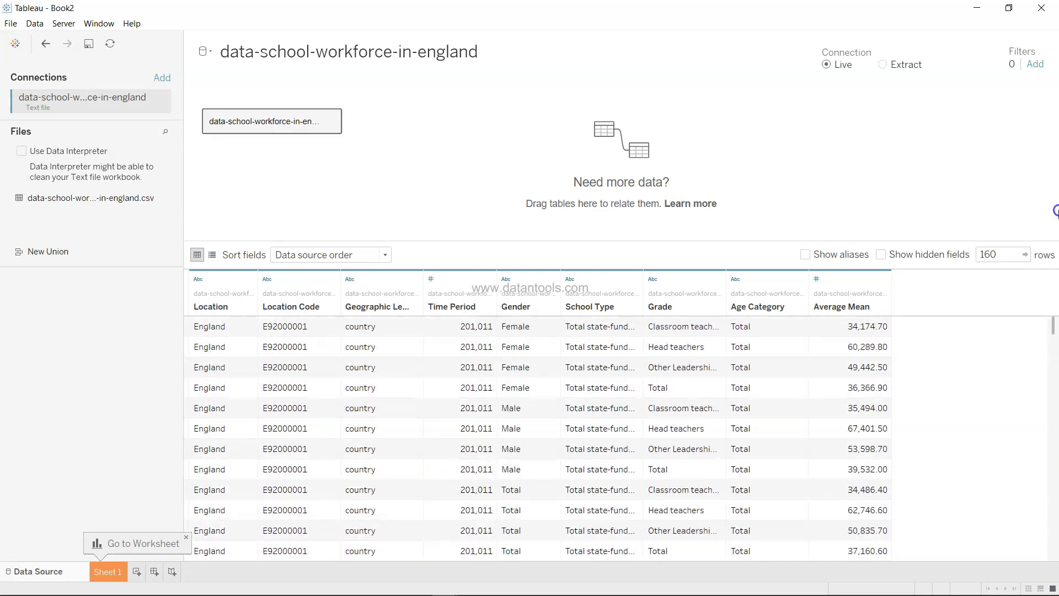
pyautogui.click(250, 279)
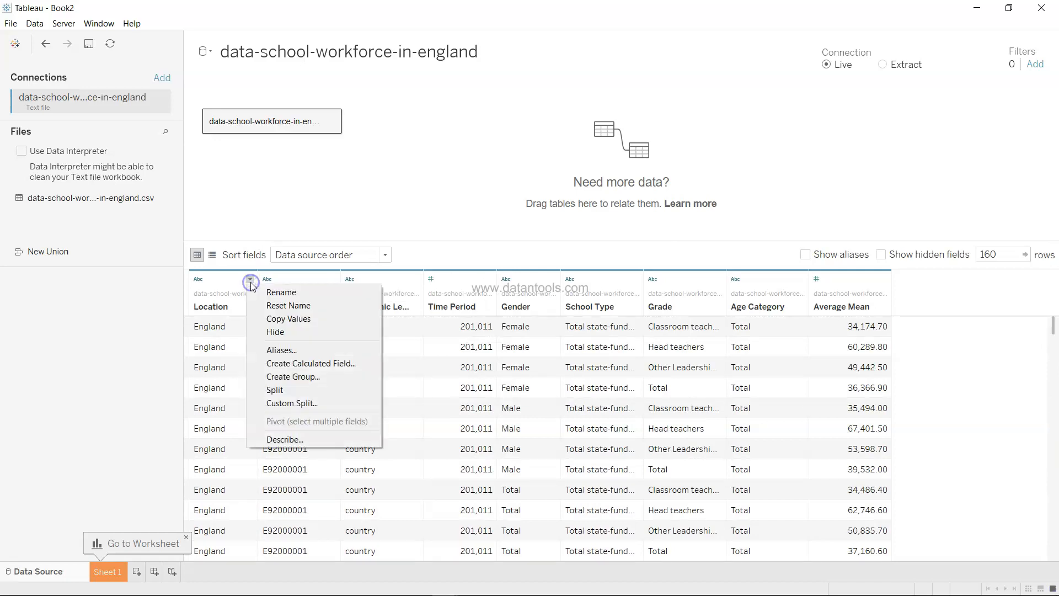
pyautogui.click(315, 333)
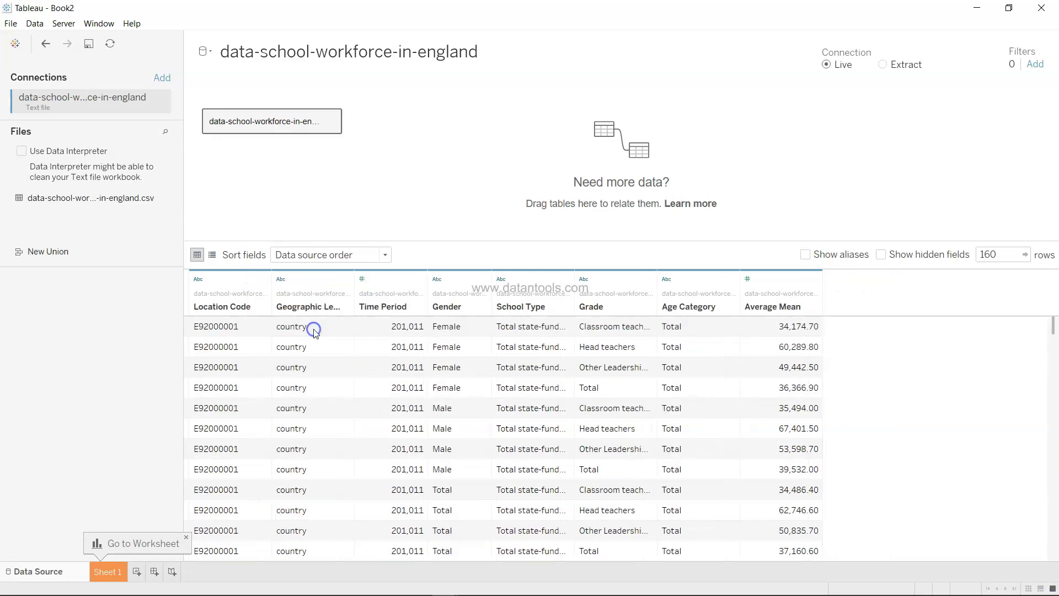
pyautogui.click(264, 279)
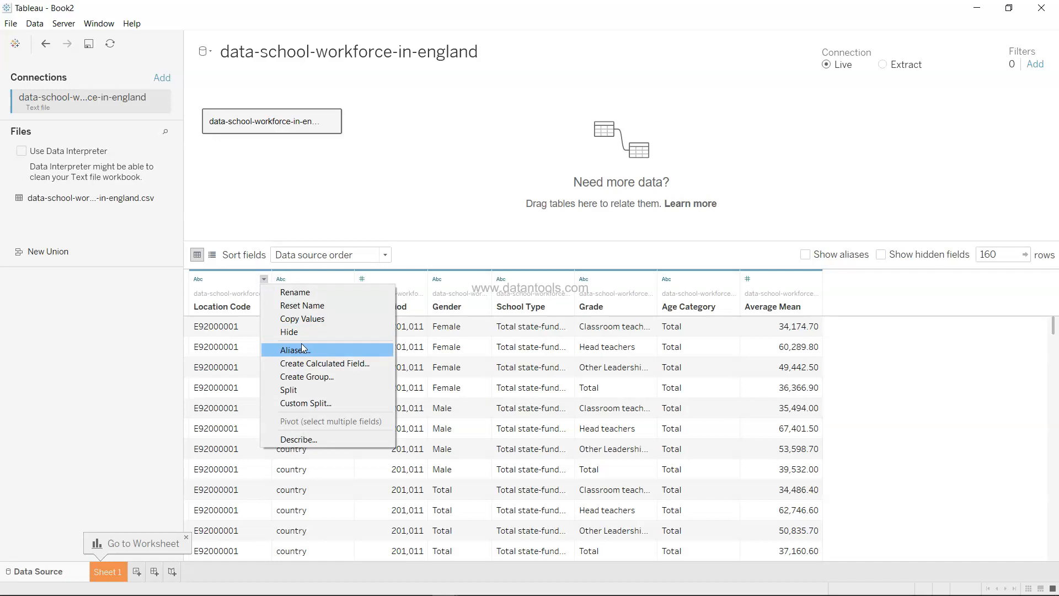
pyautogui.click(340, 331)
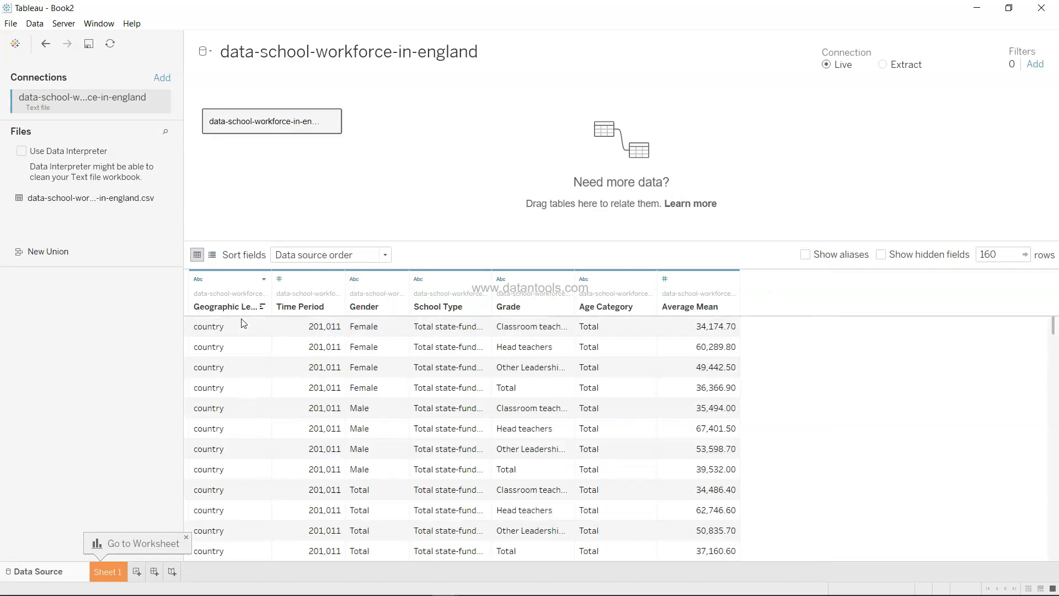
pyautogui.click(264, 278)
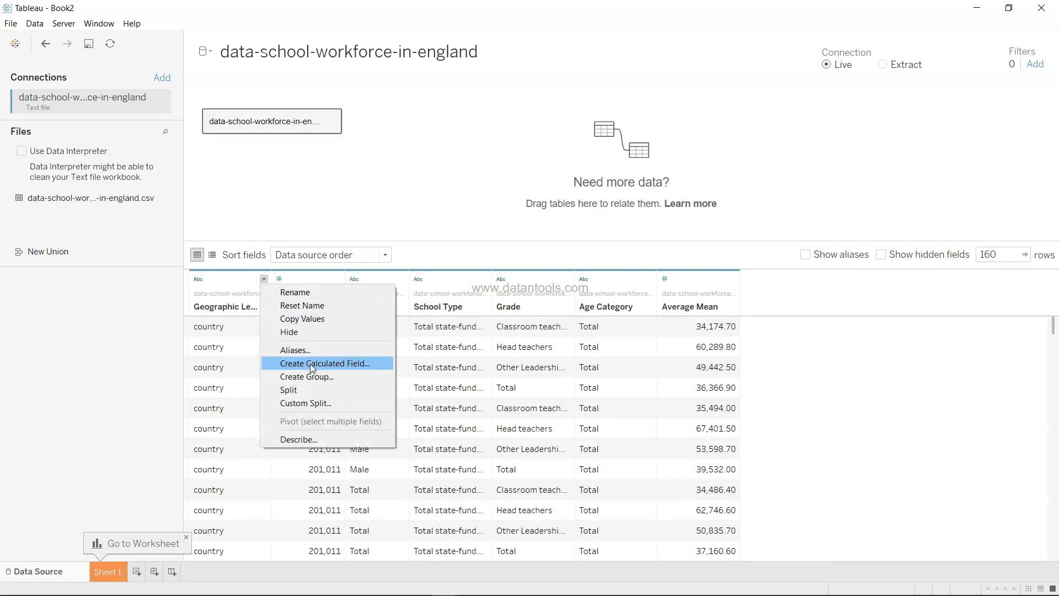
pyautogui.click(321, 331)
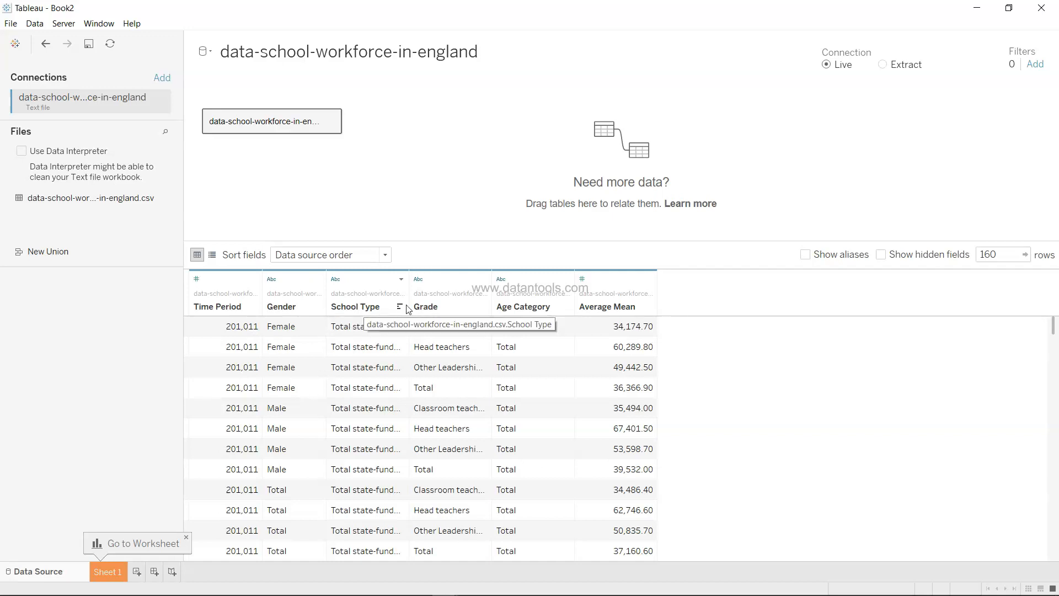
# Widen the School Type column to read its full values, and hide that column from the data source
pyautogui.moveTo(409, 295); pyautogui.dragTo(563, 293)
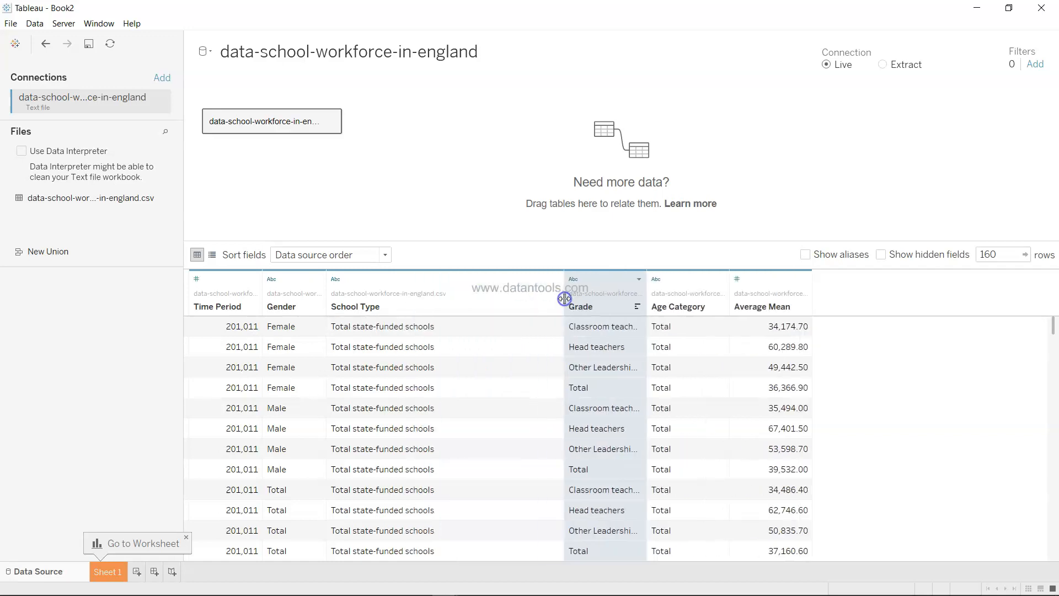
pyautogui.moveTo(1054, 331); pyautogui.dragTo(1052, 272)
pyautogui.click(556, 278)
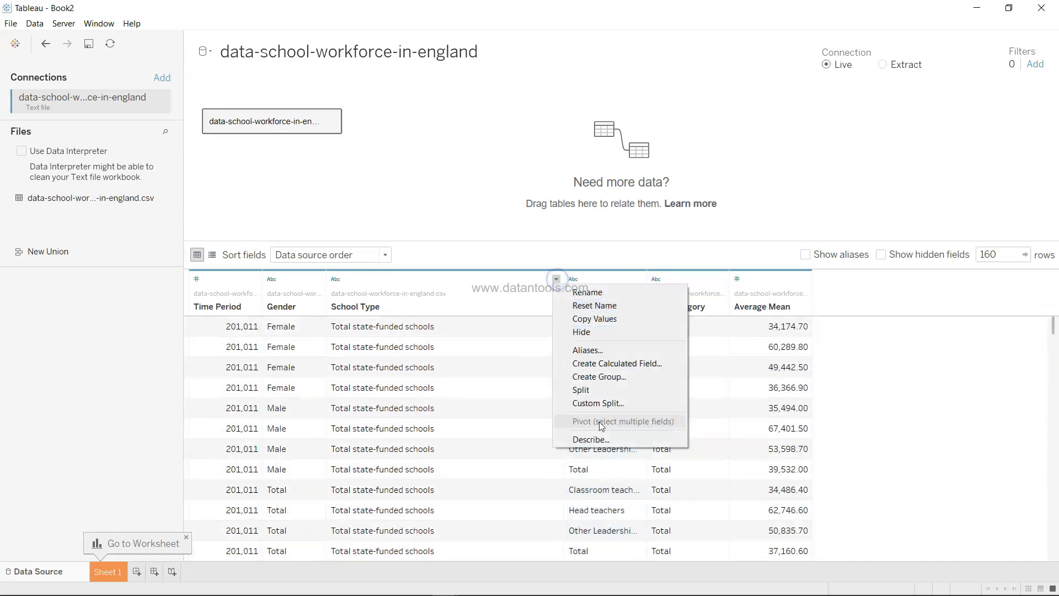
pyautogui.click(596, 331)
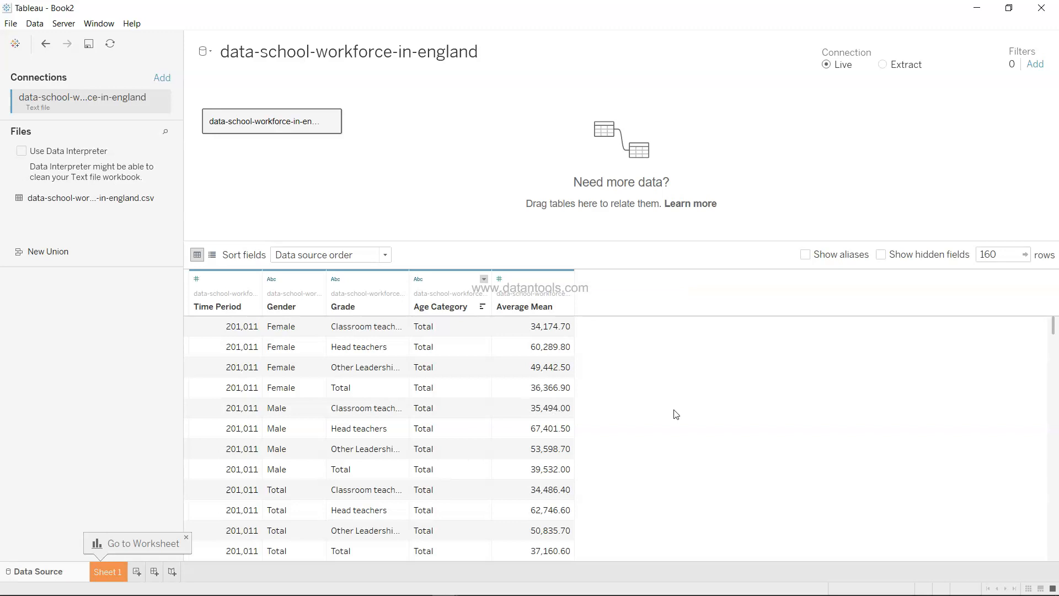
# Check the Age Category values down the rows and hide that column from the data source
pyautogui.moveTo(1054, 337)
pyautogui.mouseDown()
pyautogui.moveTo(1047, 515)
pyautogui.moveTo(1054, 326)
pyautogui.mouseUp()
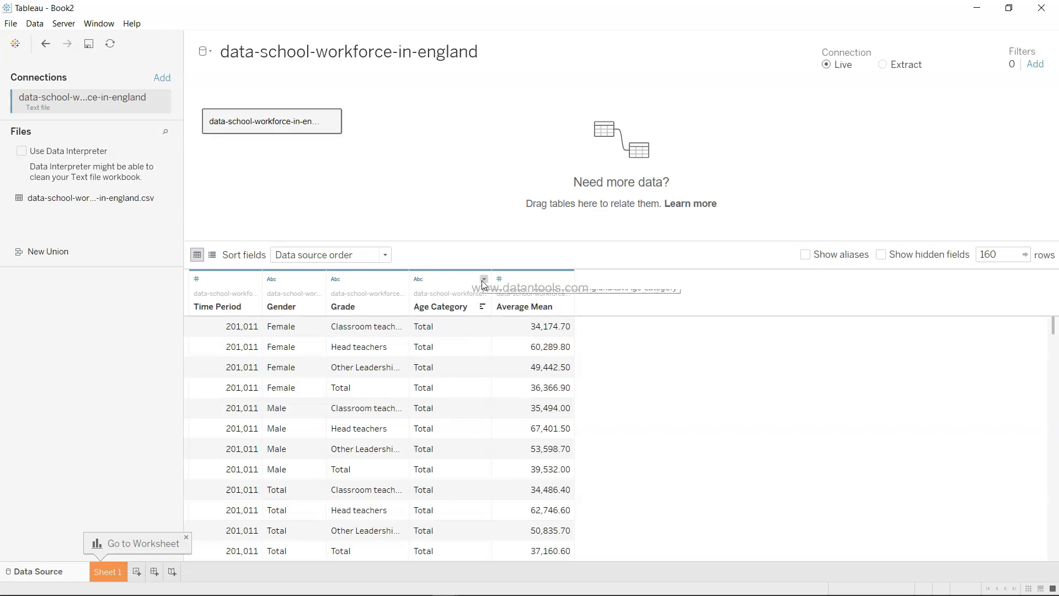
pyautogui.click(483, 278)
pyautogui.click(533, 332)
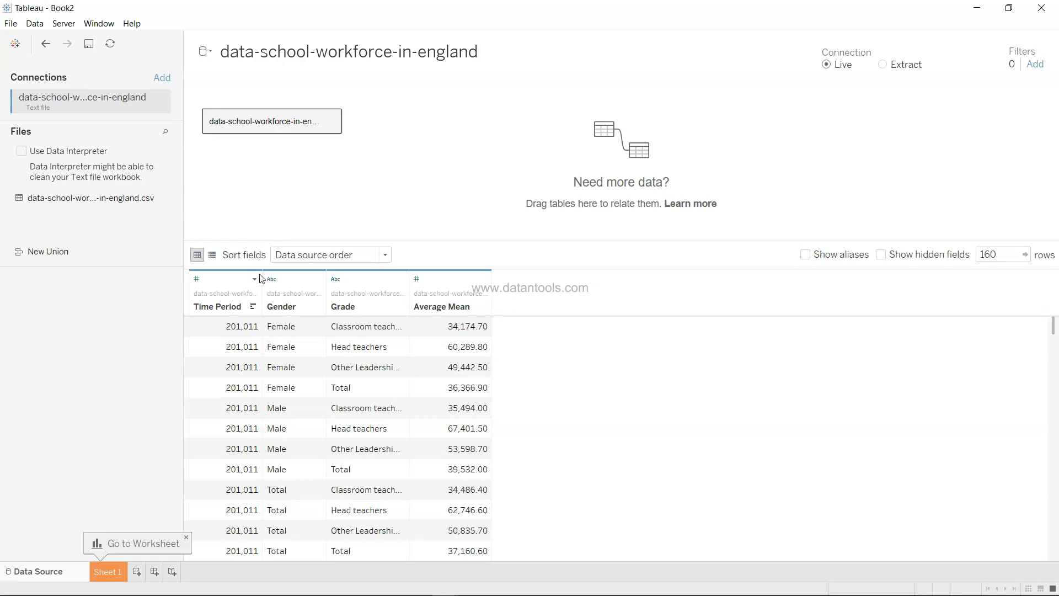
# Review the Time Period values and try to create a calculated field named Year with the formula Left([Time Period],4)
pyautogui.scroll(-10, 242, 452)
pyautogui.scroll(-20, 242, 452)
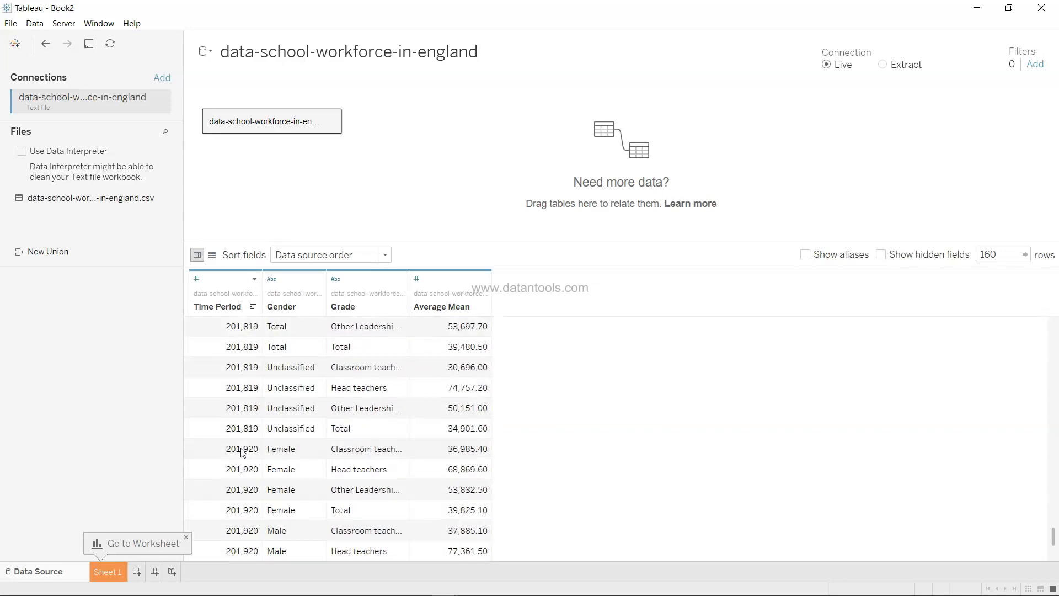
pyautogui.scroll(20, 234, 522)
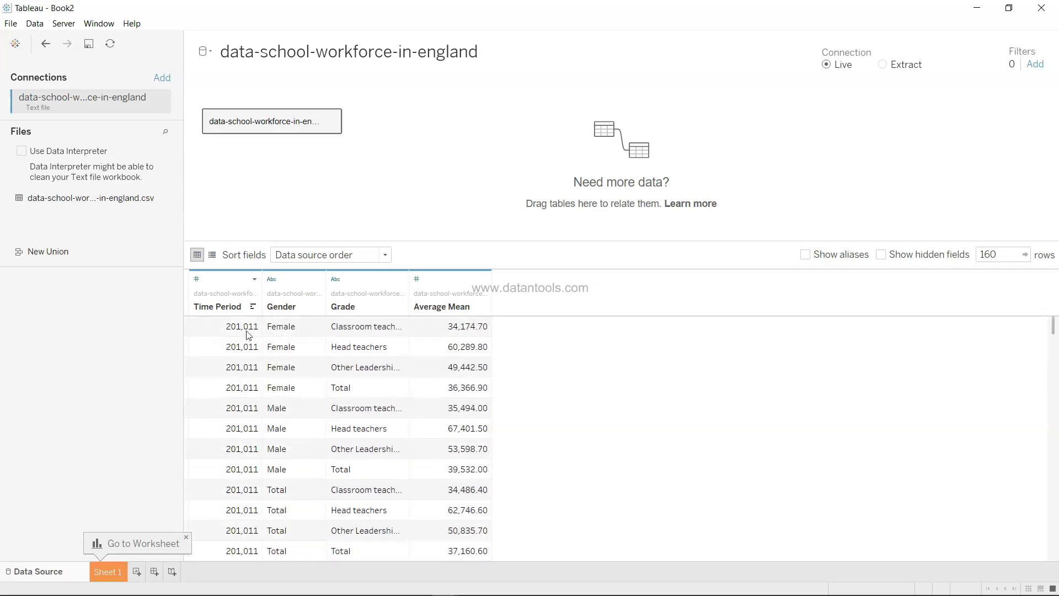
pyautogui.click(254, 279)
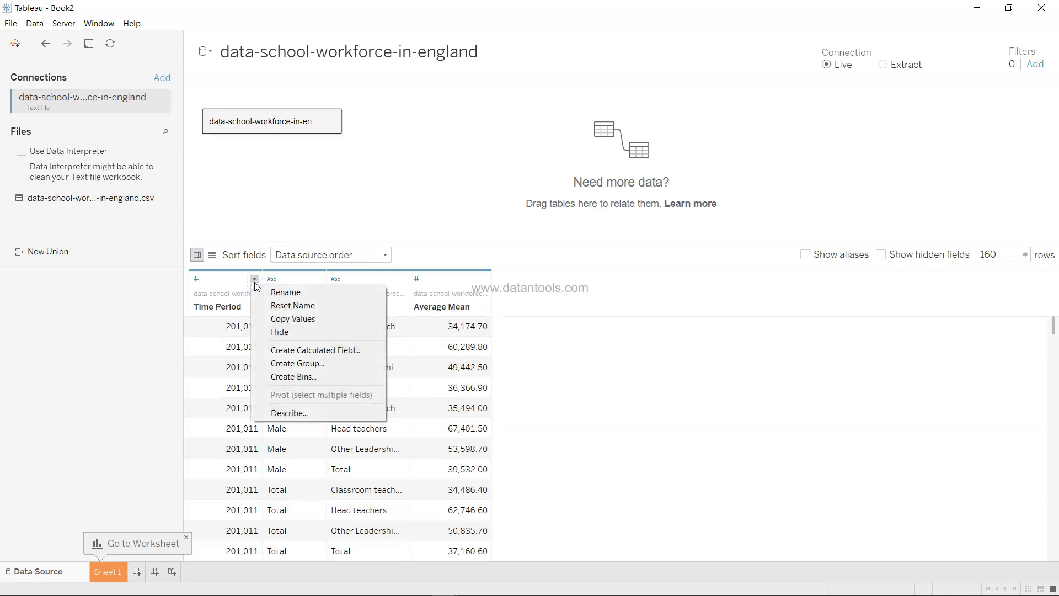
pyautogui.click(300, 349)
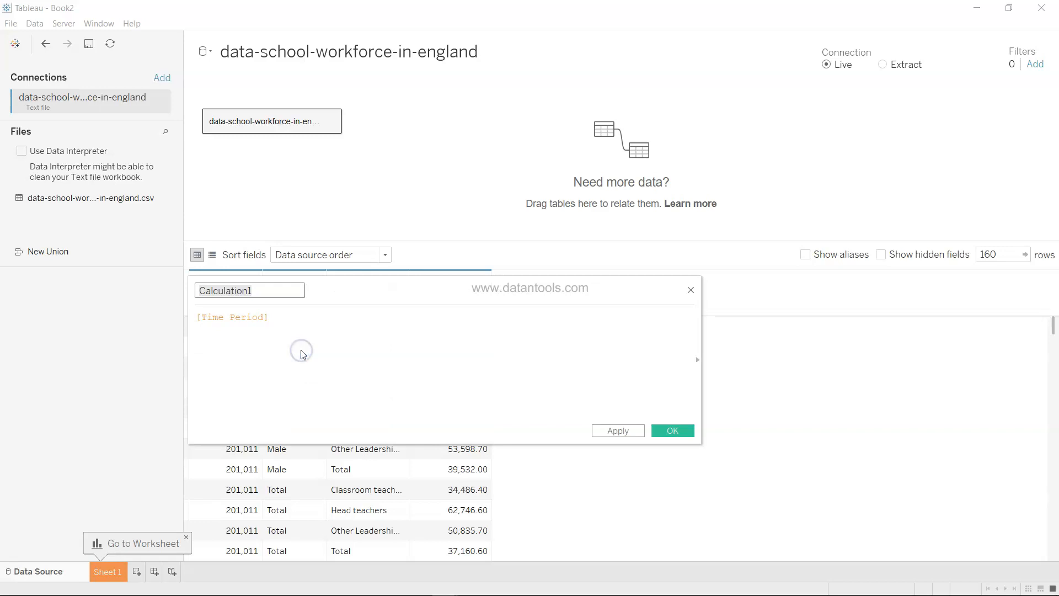
pyautogui.write('Year')
pyautogui.press('Tab')
pyautogui.press('Left')
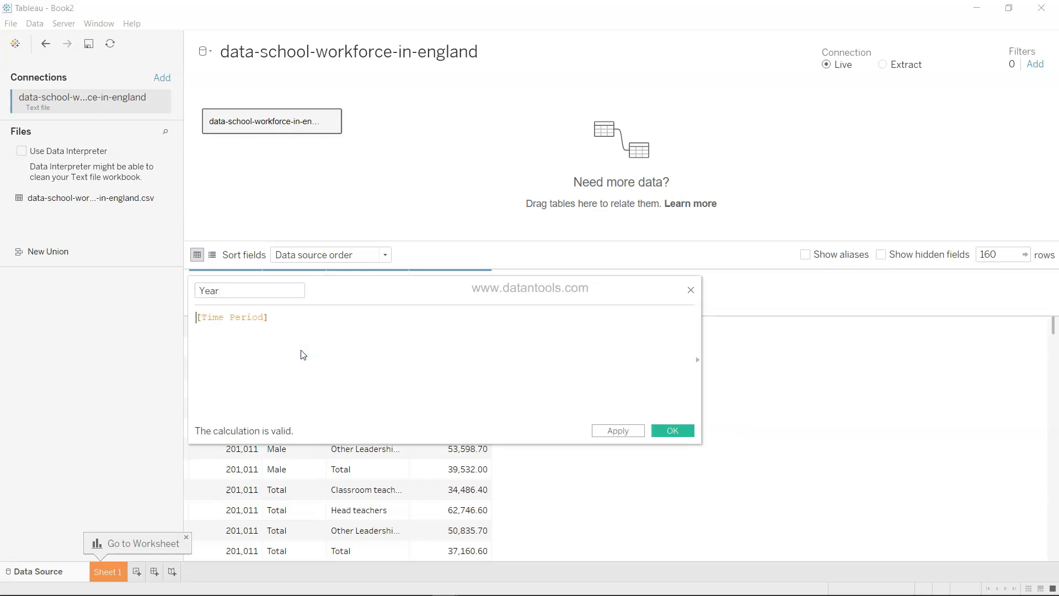
pyautogui.write('Left(')
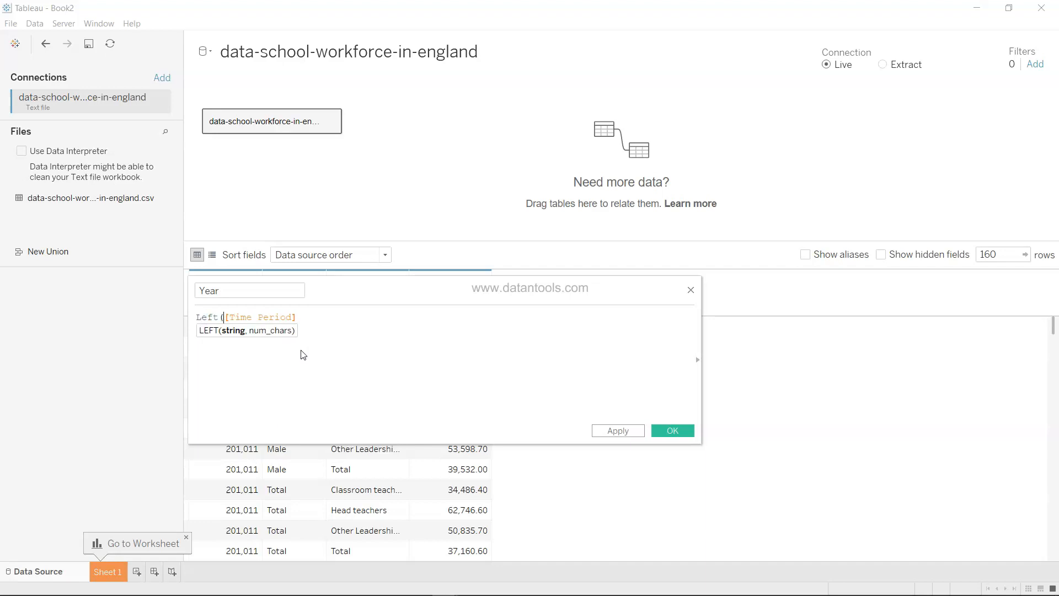
pyautogui.write(',4)')
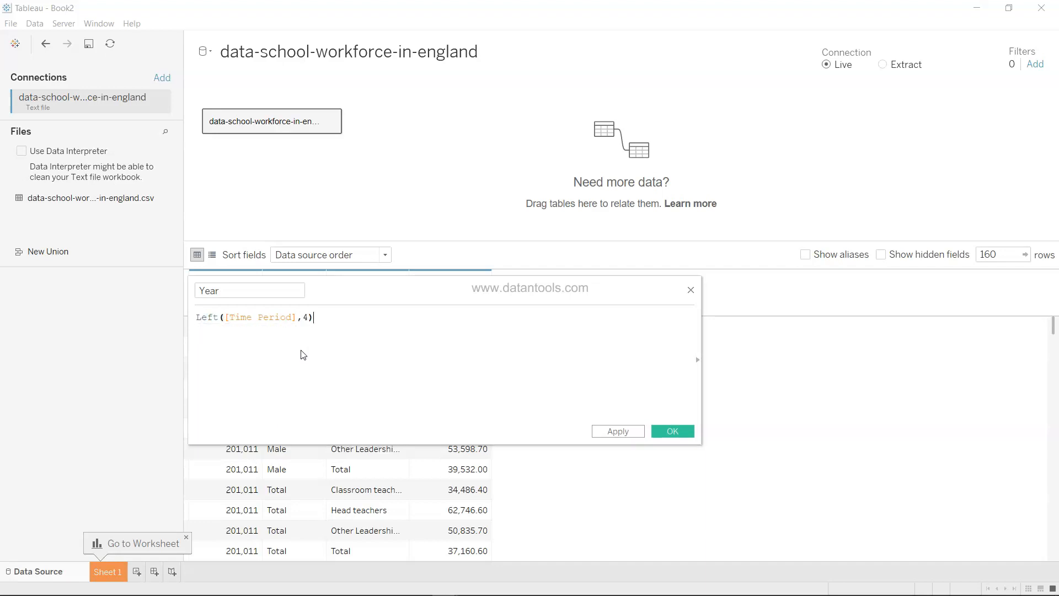
# Compare the Year formula with the Time Period values, read its error details, and discard the calculated field
pyautogui.moveTo(397, 290); pyautogui.dragTo(642, 327)
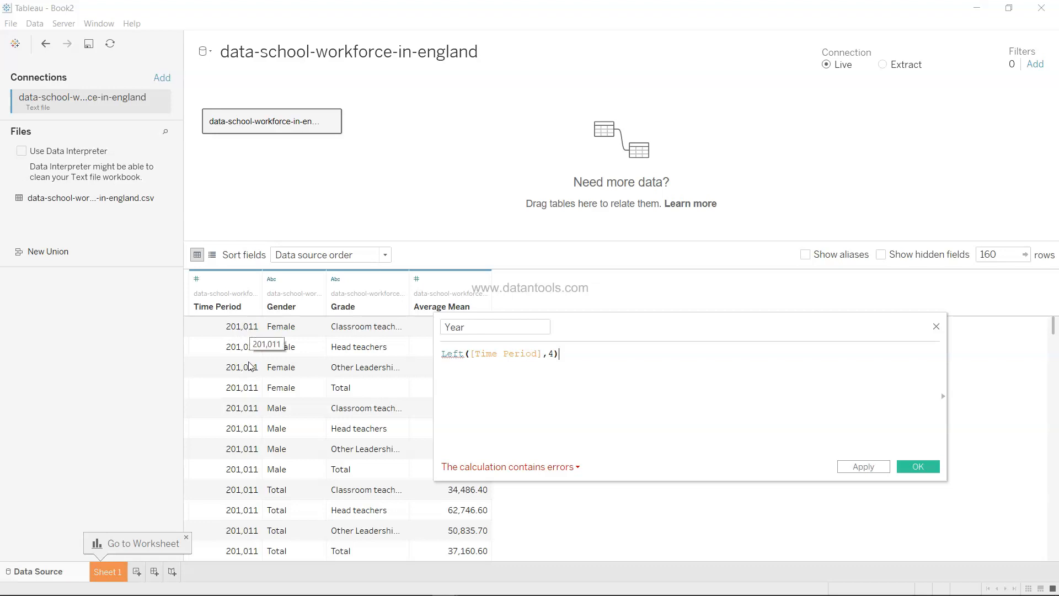
pyautogui.scroll(-15, 251, 481)
pyautogui.scroll(-20, 251, 481)
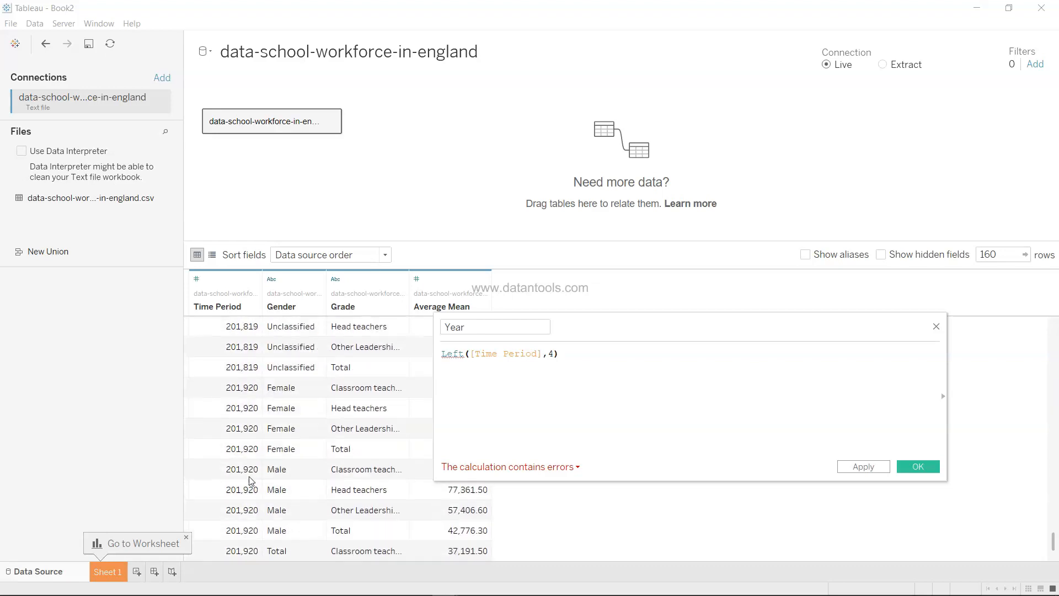
pyautogui.scroll(-3, 251, 481)
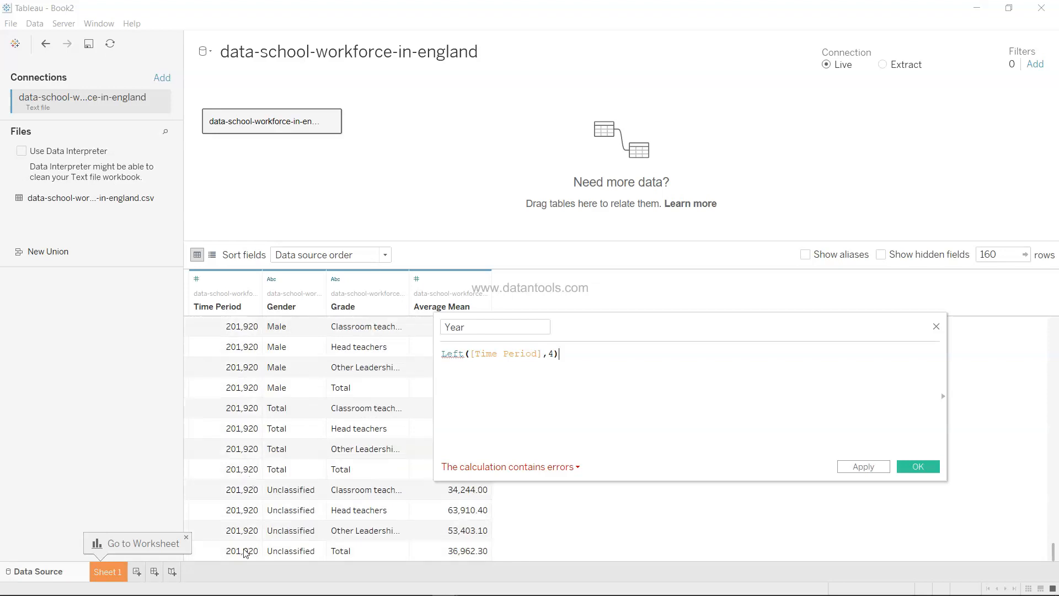
pyautogui.click(573, 358)
pyautogui.moveTo(591, 332); pyautogui.dragTo(416, 307)
pyautogui.click(273, 348)
pyautogui.click(279, 331)
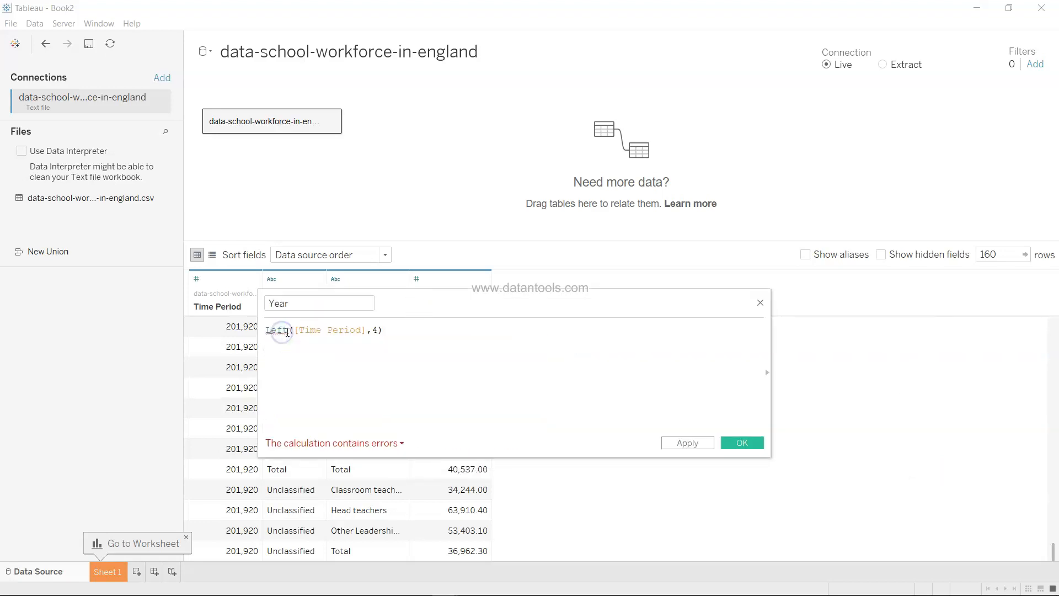
pyautogui.click(292, 329)
pyautogui.click(374, 447)
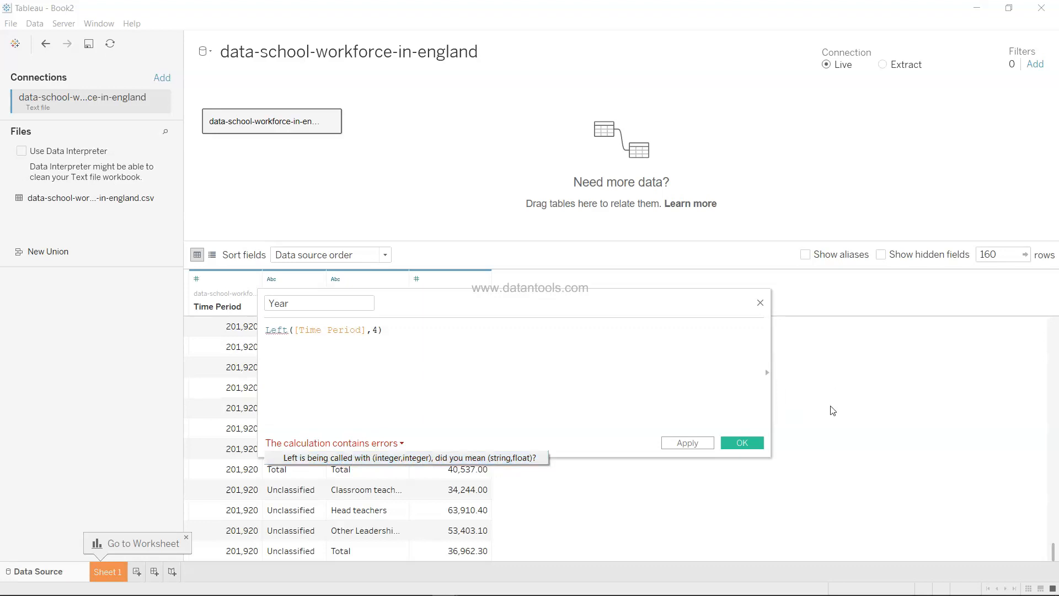
pyautogui.click(760, 303)
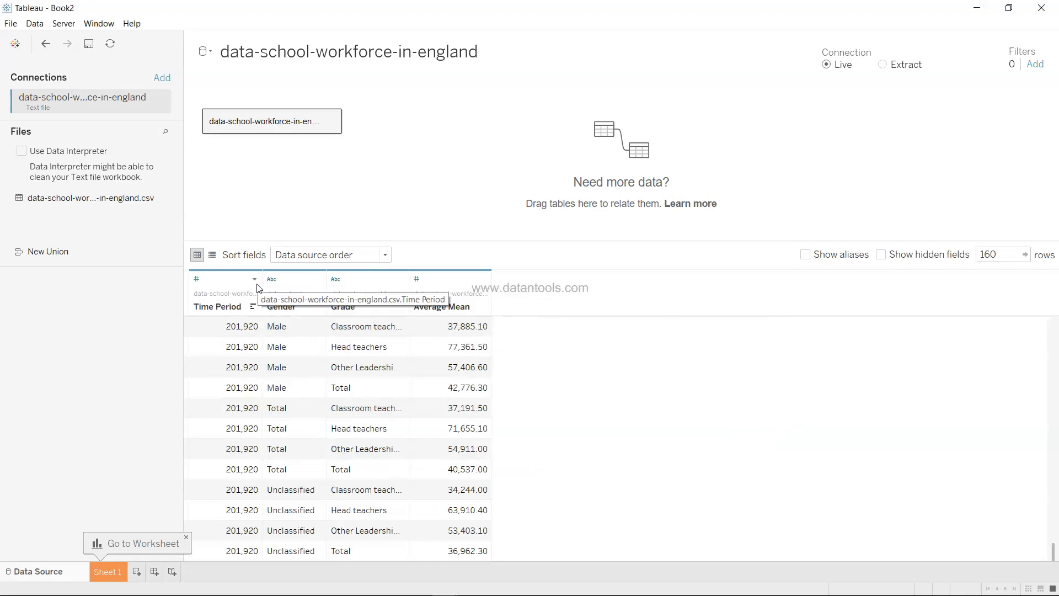
# Change the Time Period data type to String and create a calculated field with the formula Left([Time Period],4)
pyautogui.click(197, 279)
pyautogui.click(221, 347)
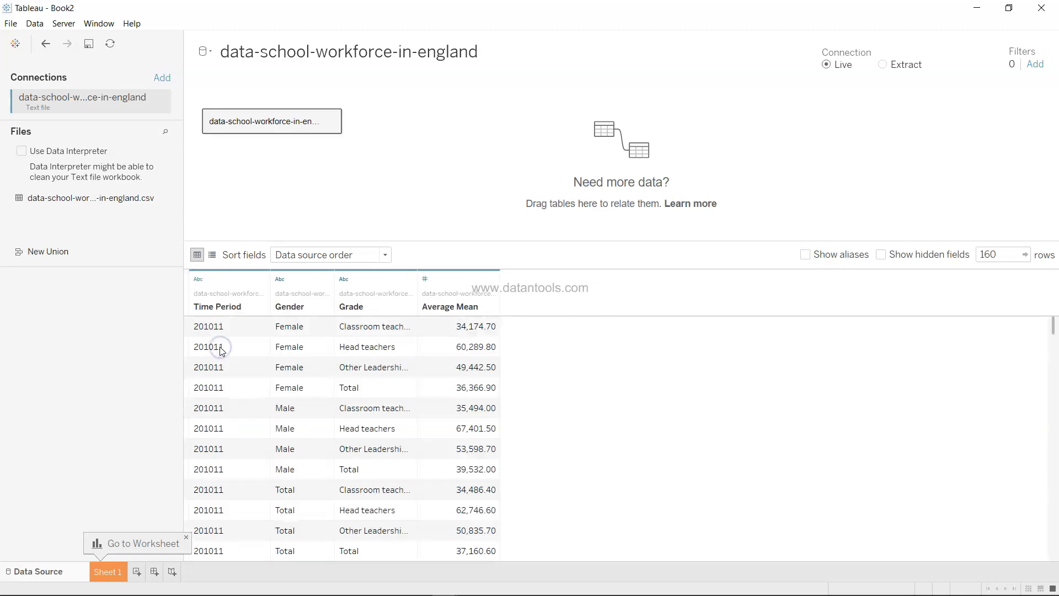
pyautogui.click(262, 278)
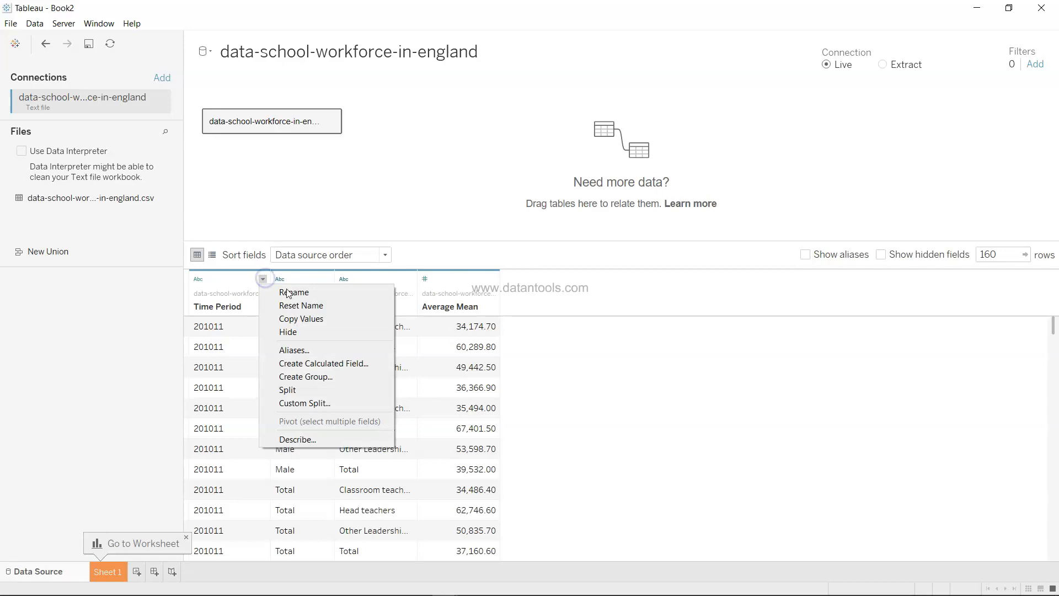
pyautogui.click(307, 363)
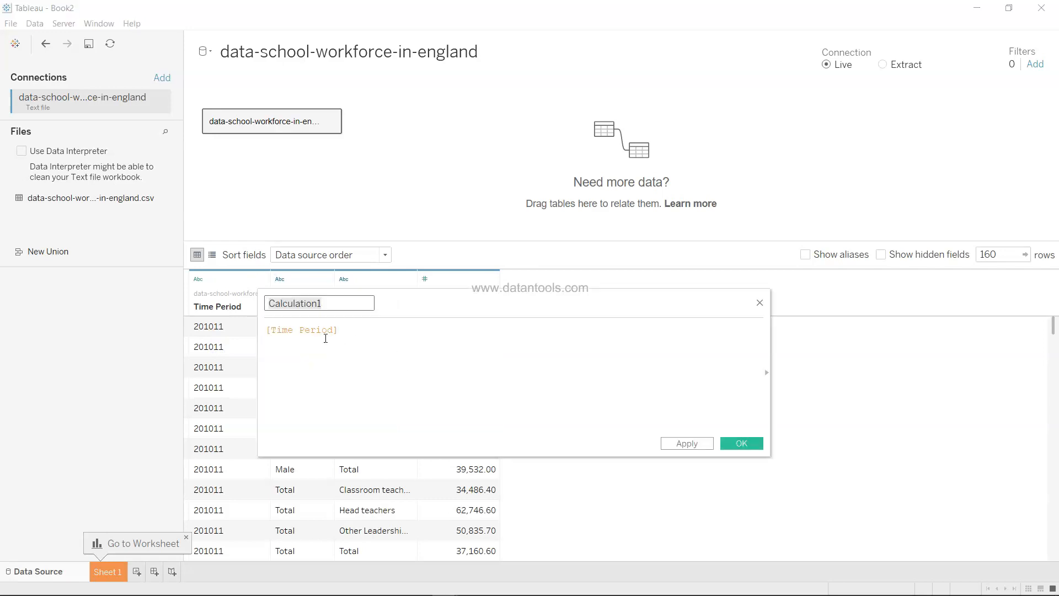
pyautogui.click(267, 329)
pyautogui.write('Left')
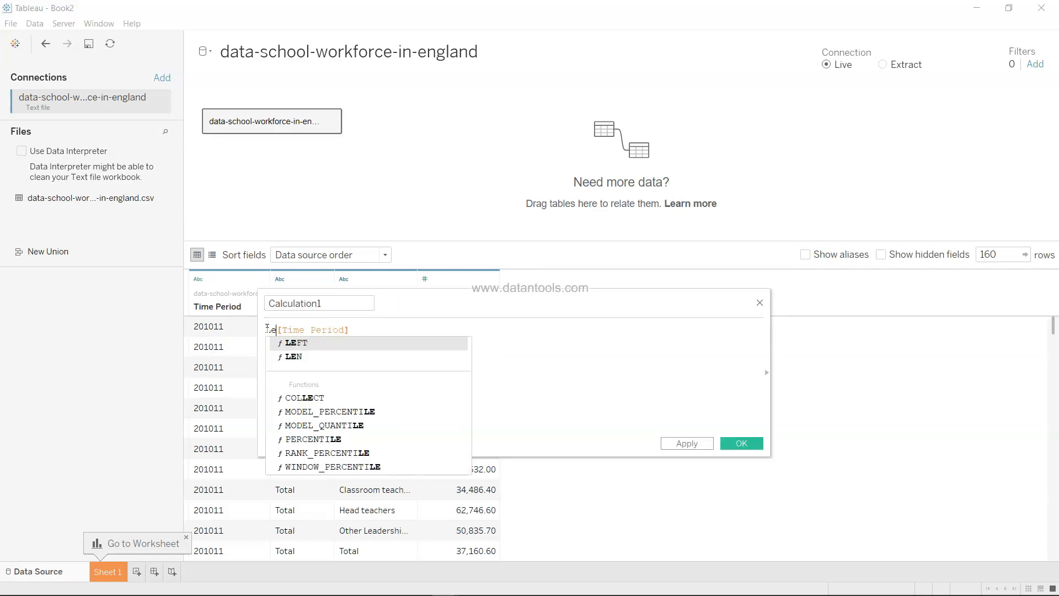
pyautogui.write('(')
pyautogui.write(',4)')
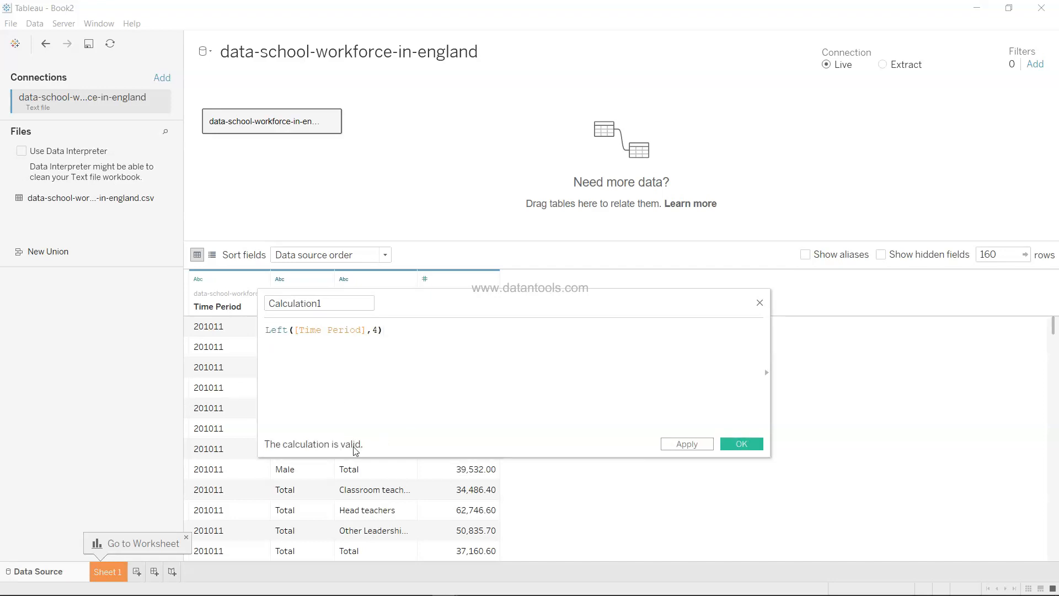
pyautogui.moveTo(450, 311); pyautogui.dragTo(548, 305)
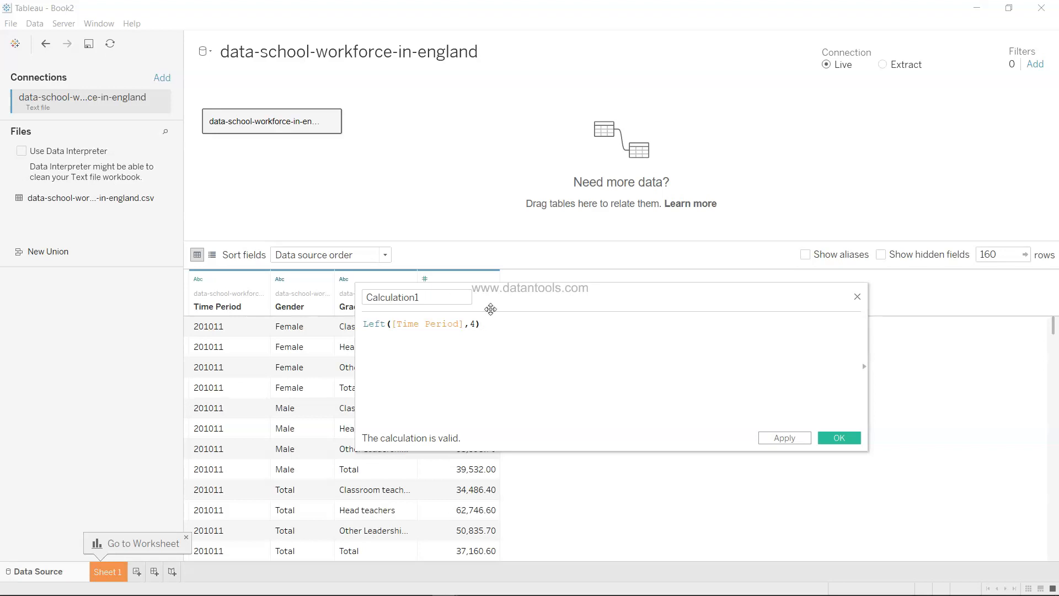
pyautogui.click(837, 438)
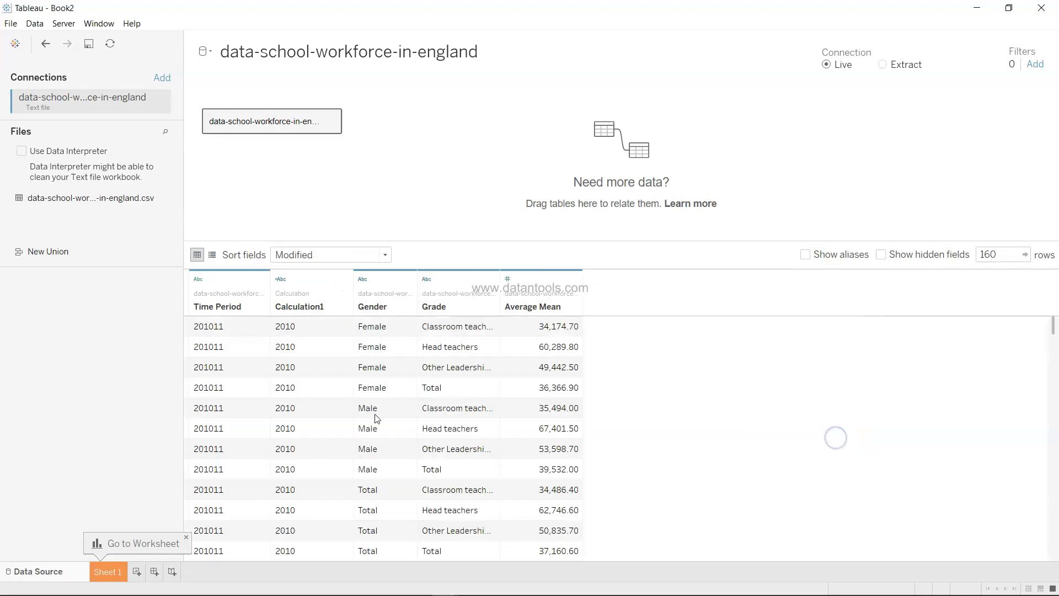
# Check the new calculated field's values, change its data type to Date, and review the dates down the rows
pyautogui.scroll(-20, 304, 470)
pyautogui.scroll(20, 304, 472)
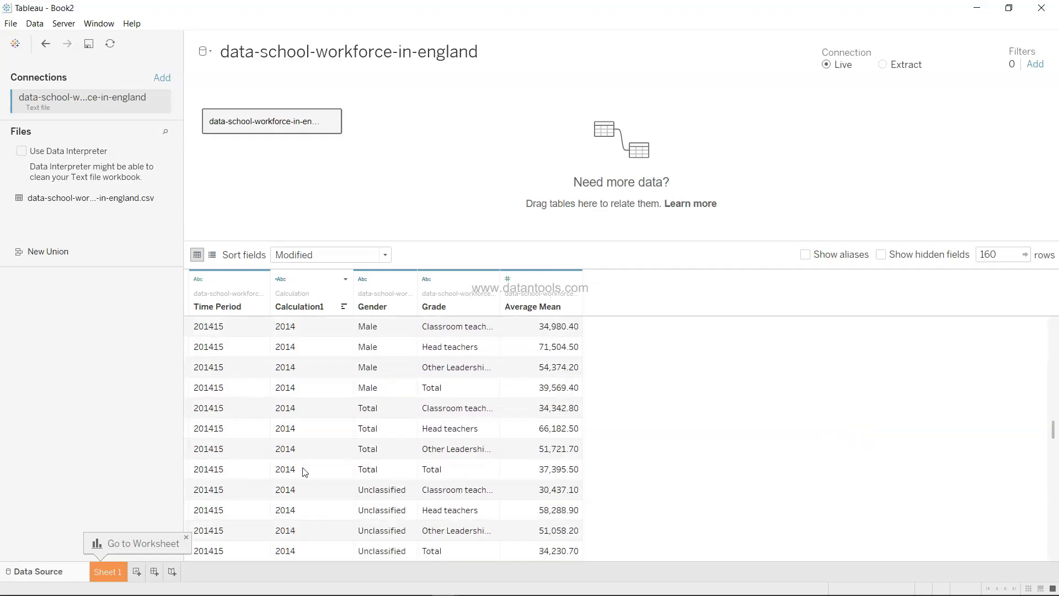
pyautogui.click(281, 279)
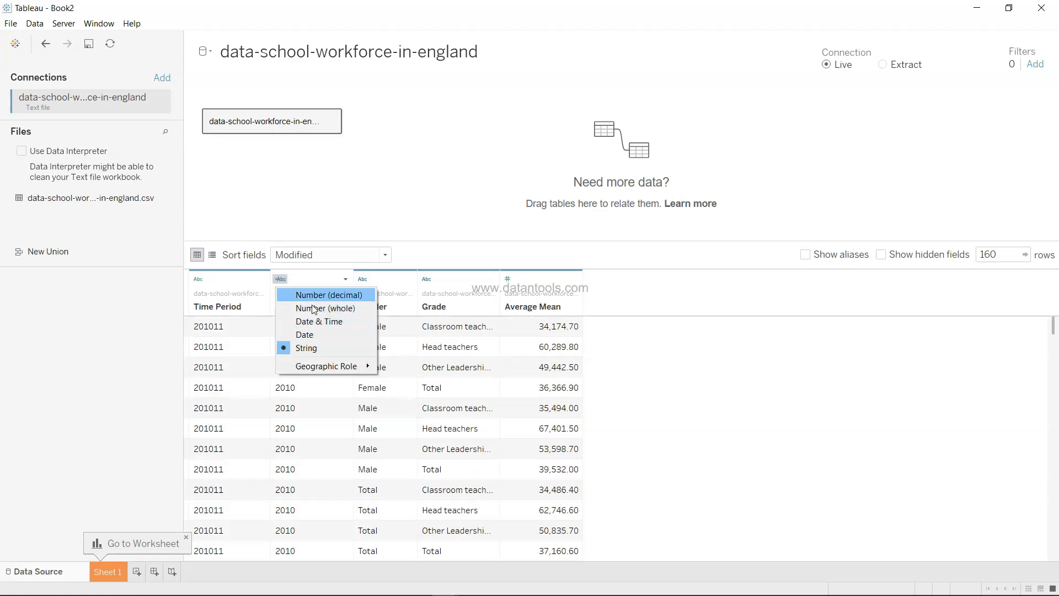
pyautogui.click(315, 335)
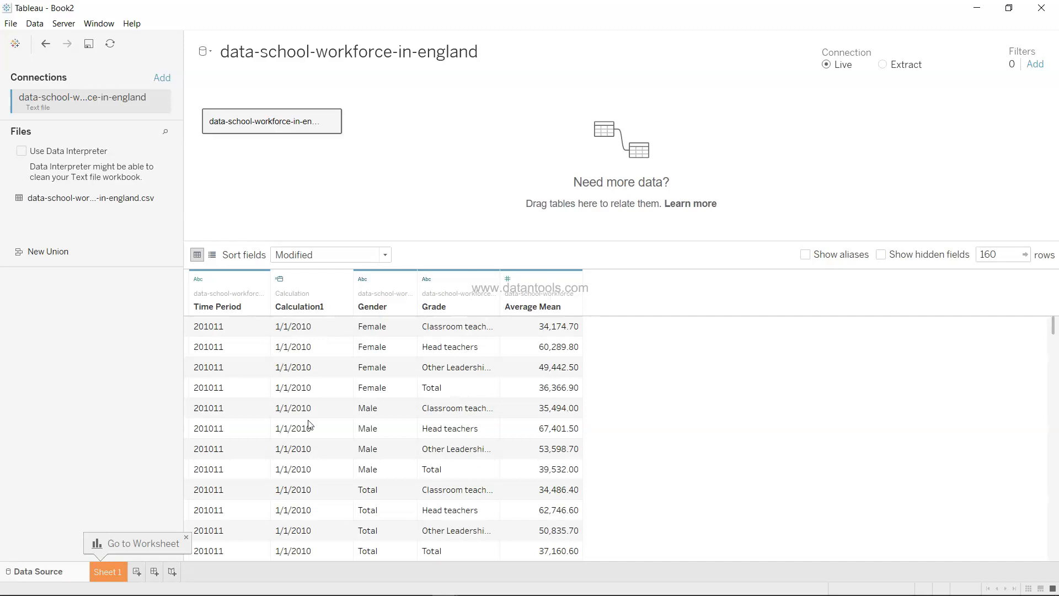
pyautogui.scroll(-20, 303, 393)
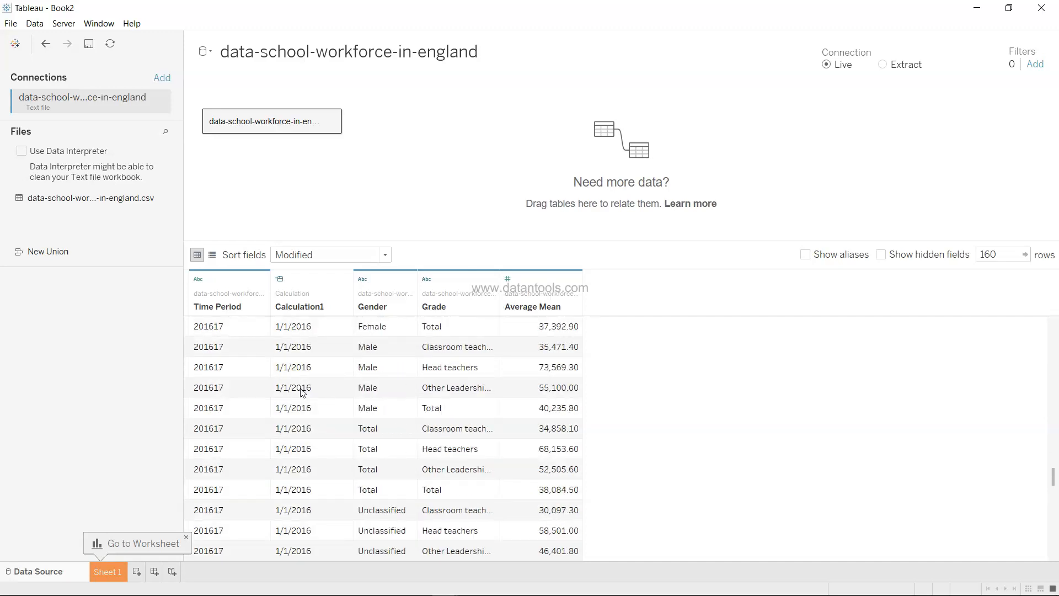
pyautogui.scroll(-8, 302, 393)
pyautogui.scroll(20, 303, 392)
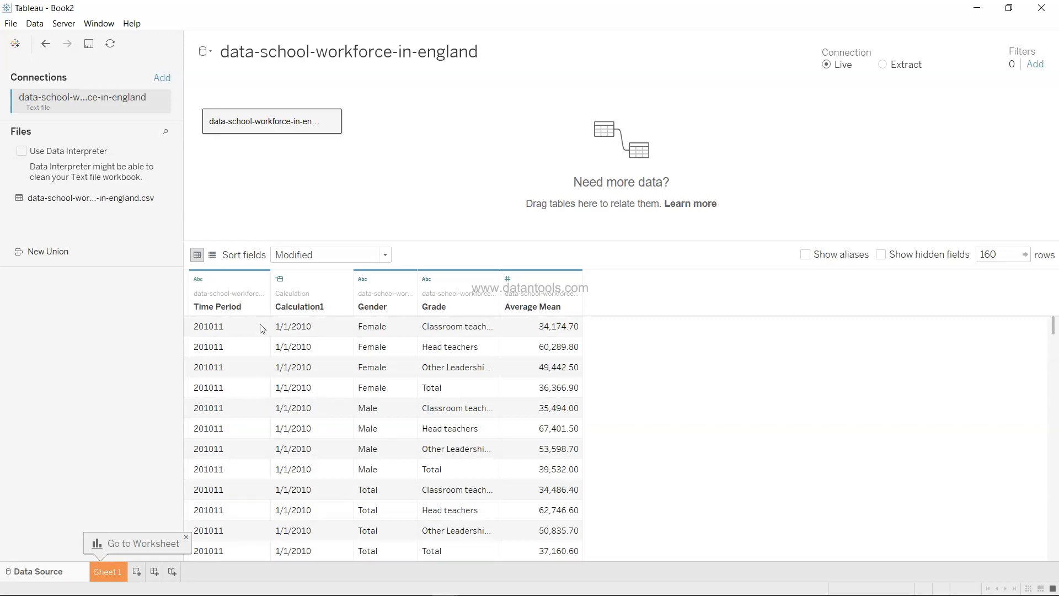
# Hide the Time Period column, and check the Gender and Grade values down the rows for Total entries
pyautogui.click(263, 279)
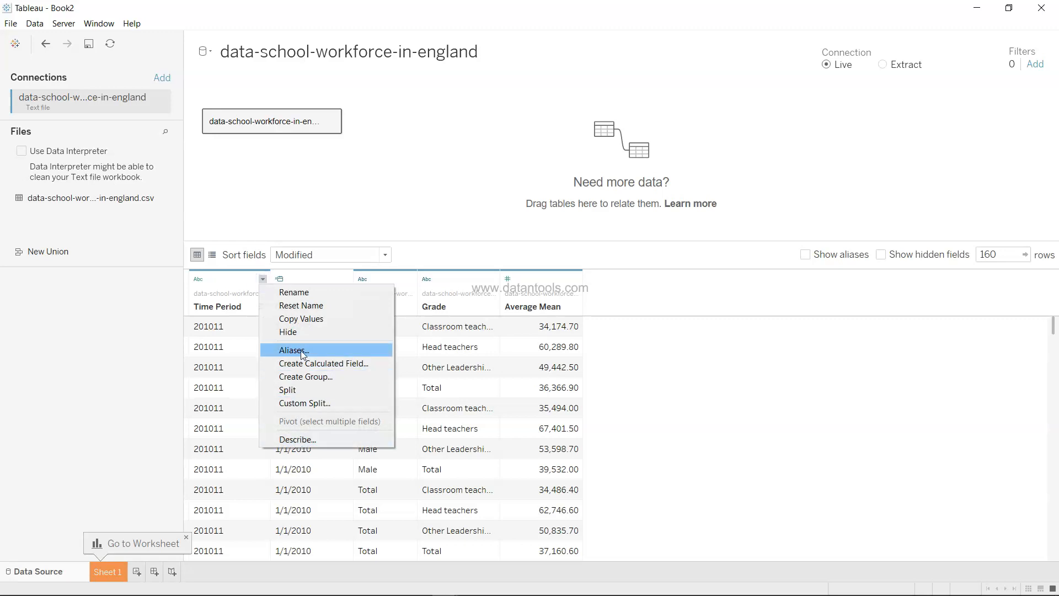
pyautogui.click(307, 331)
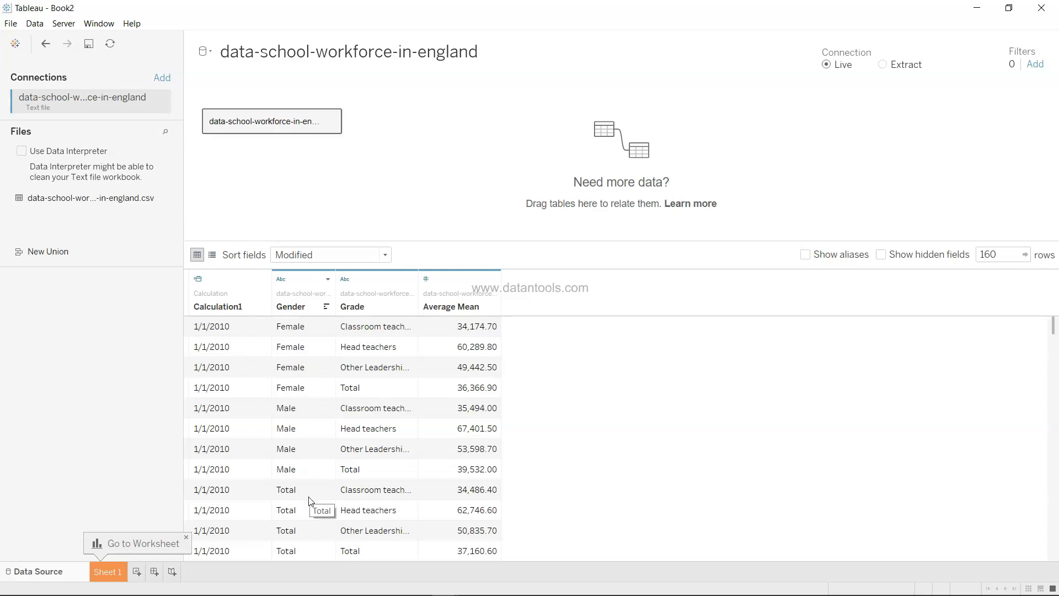
pyautogui.scroll(-8, 307, 498)
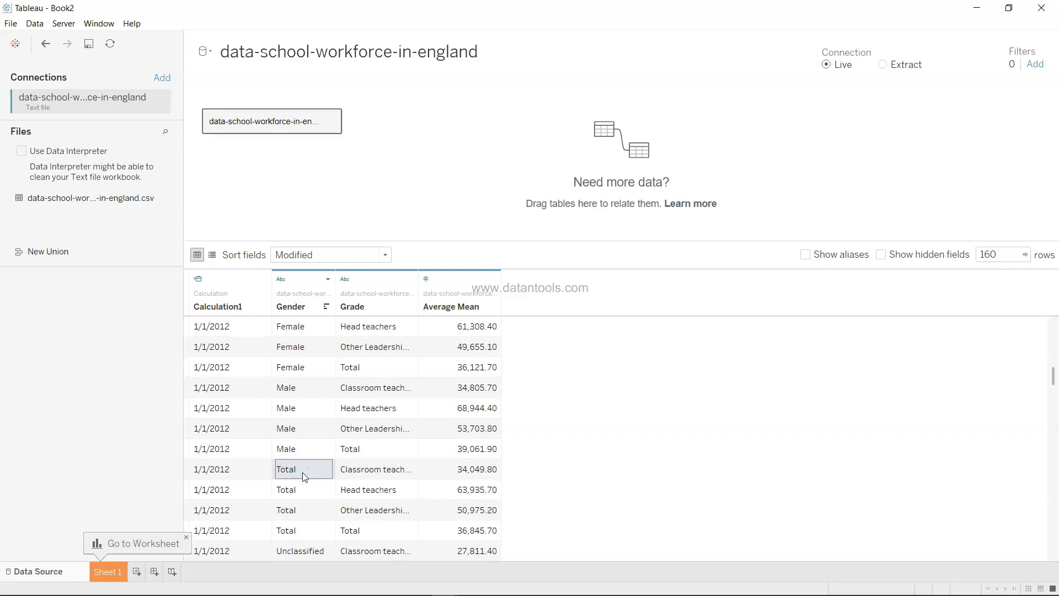
pyautogui.scroll(8, 302, 472)
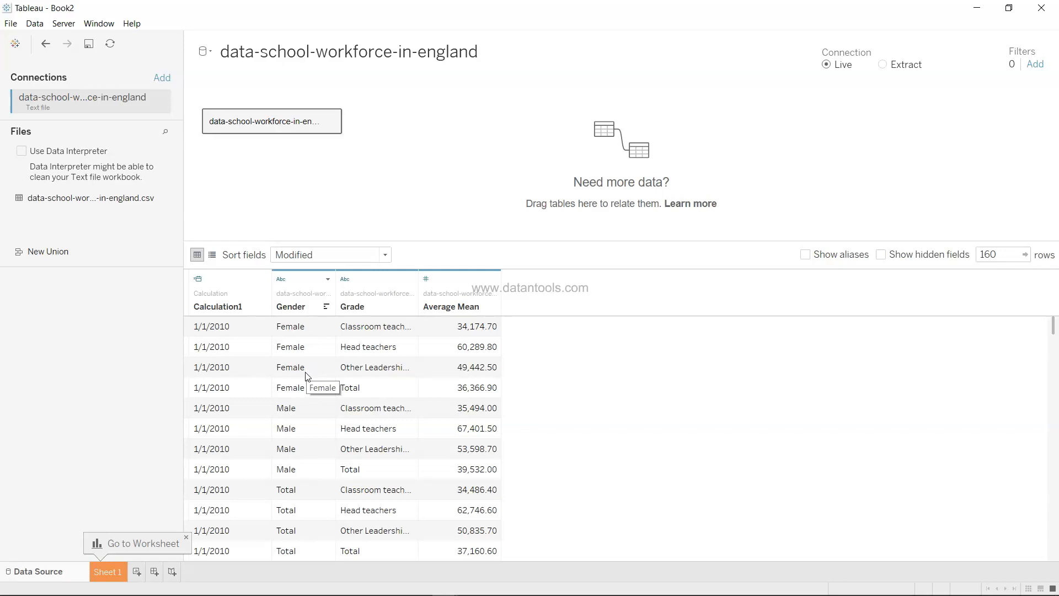
pyautogui.click(368, 396)
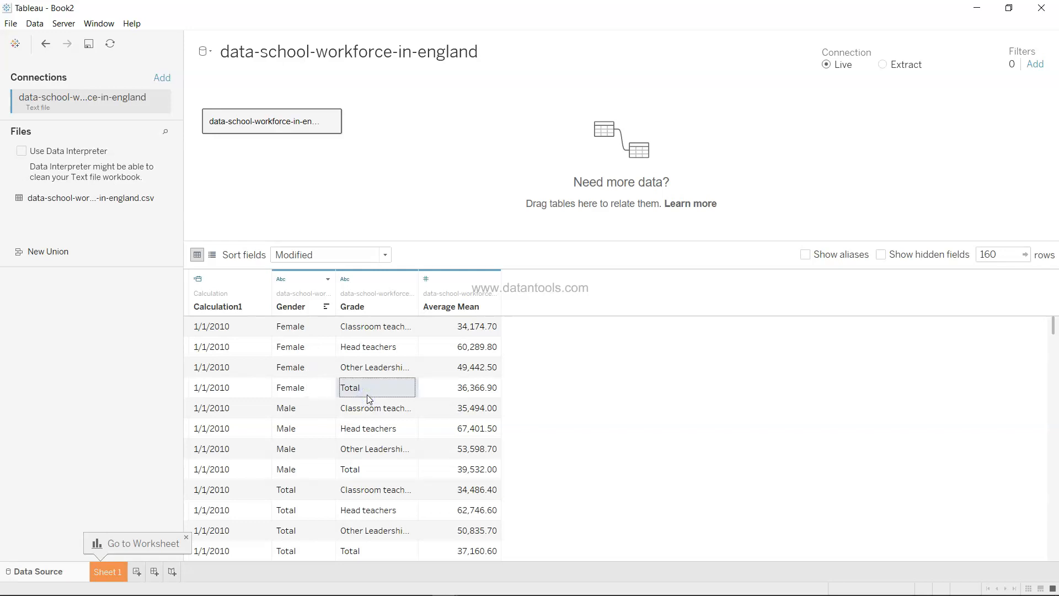
pyautogui.scroll(-7, 369, 399)
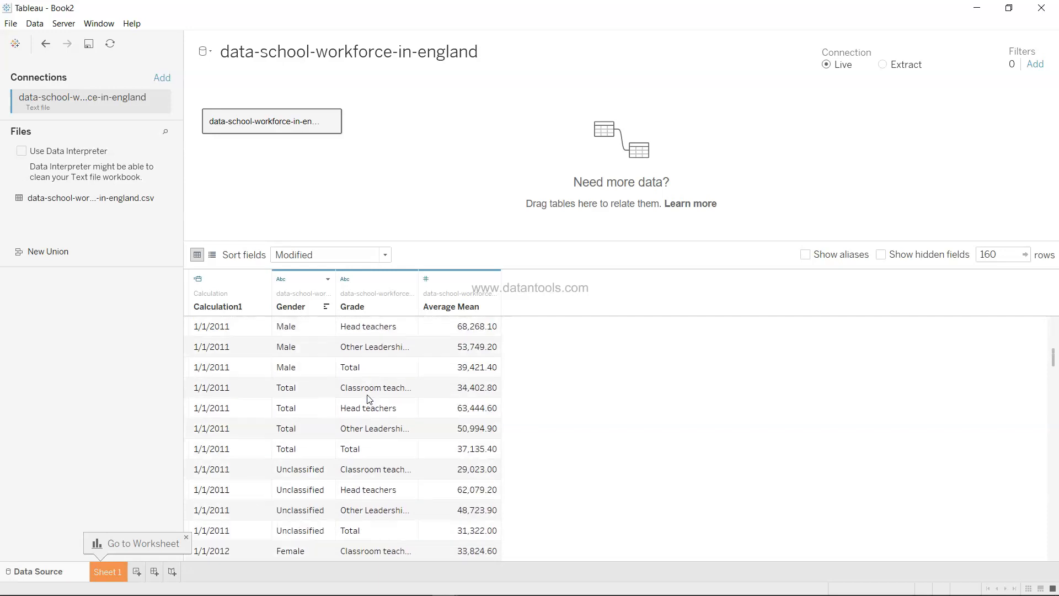
pyautogui.scroll(7, 369, 398)
pyautogui.click(296, 406)
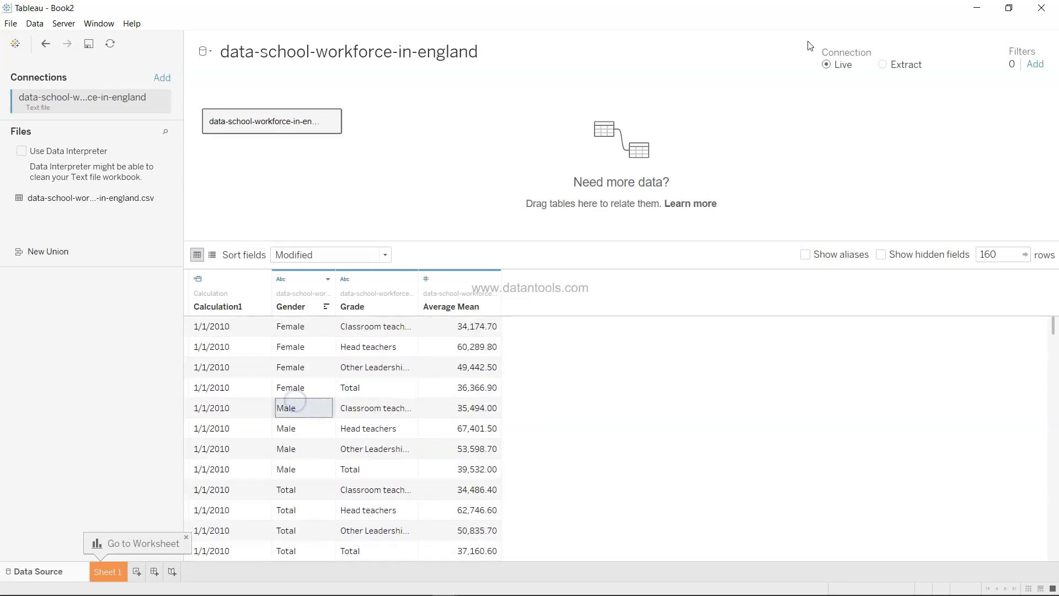
# Add a data source filter on Gender that excludes the Total value
pyautogui.click(1035, 64)
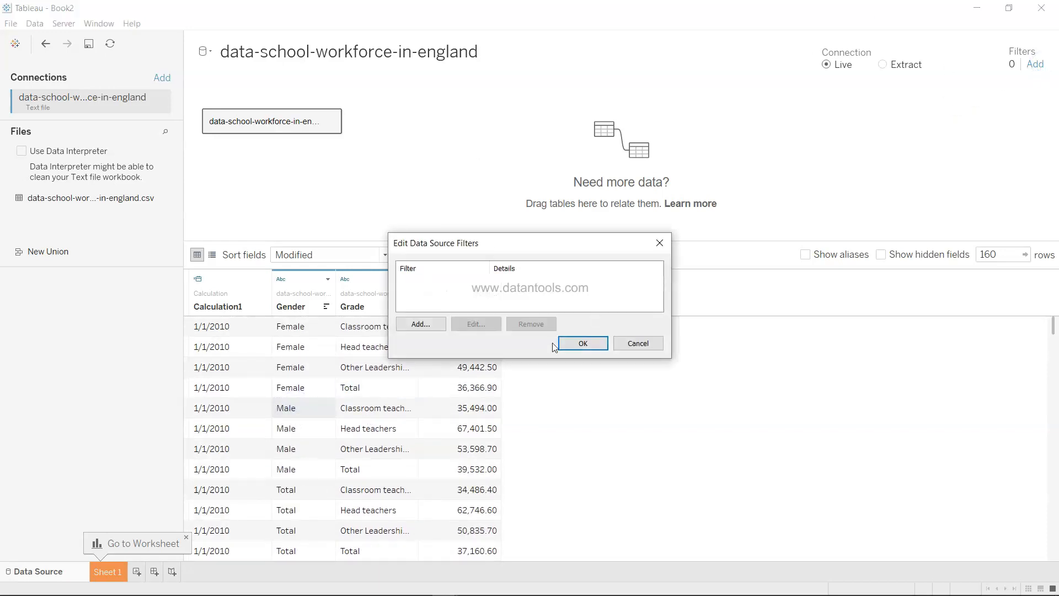
pyautogui.click(421, 324)
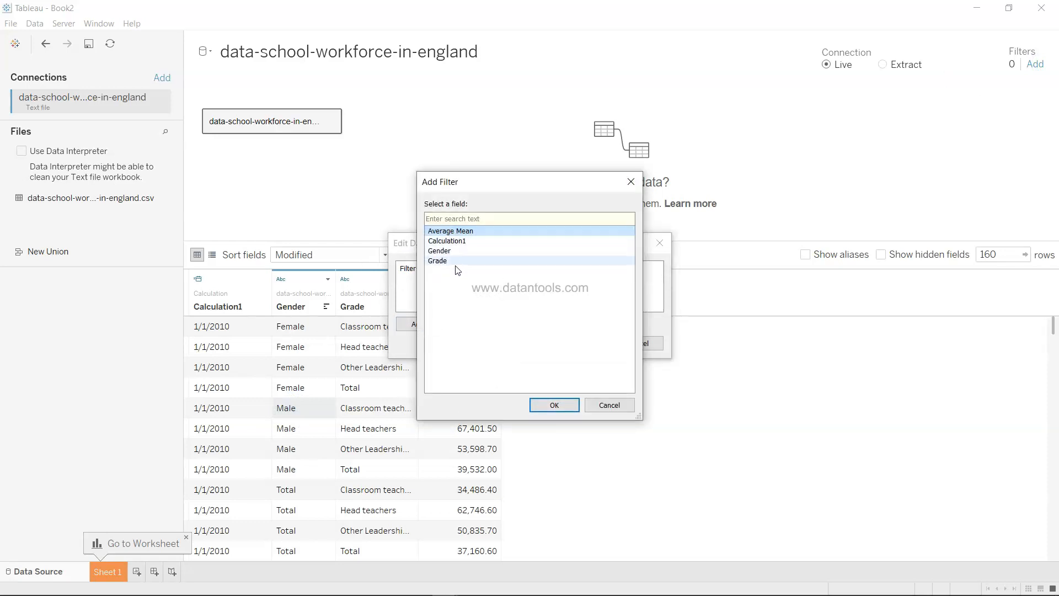
pyautogui.click(461, 251)
pyautogui.click(554, 404)
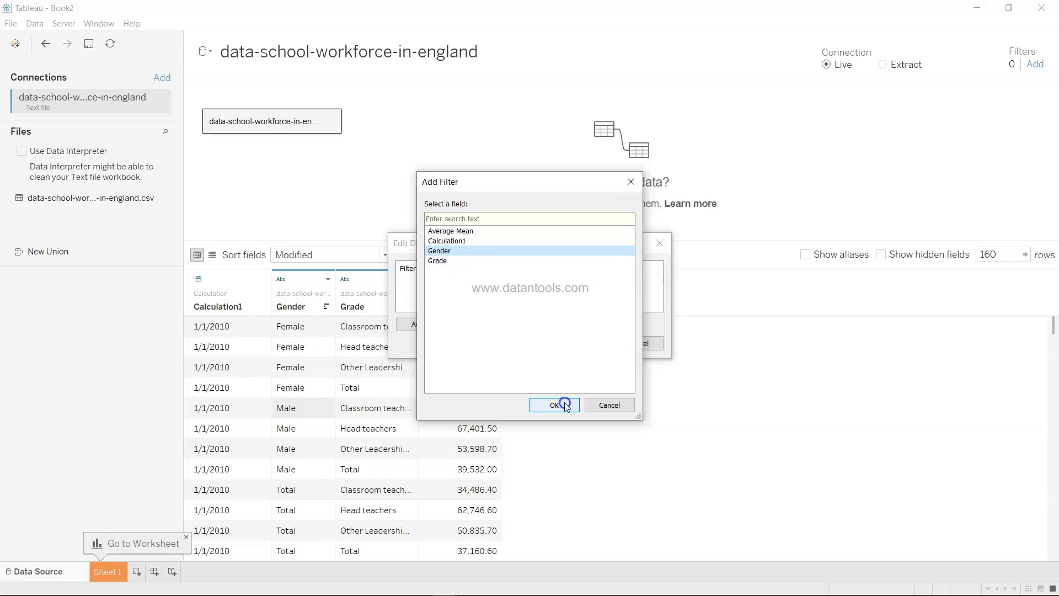
pyautogui.click(614, 351)
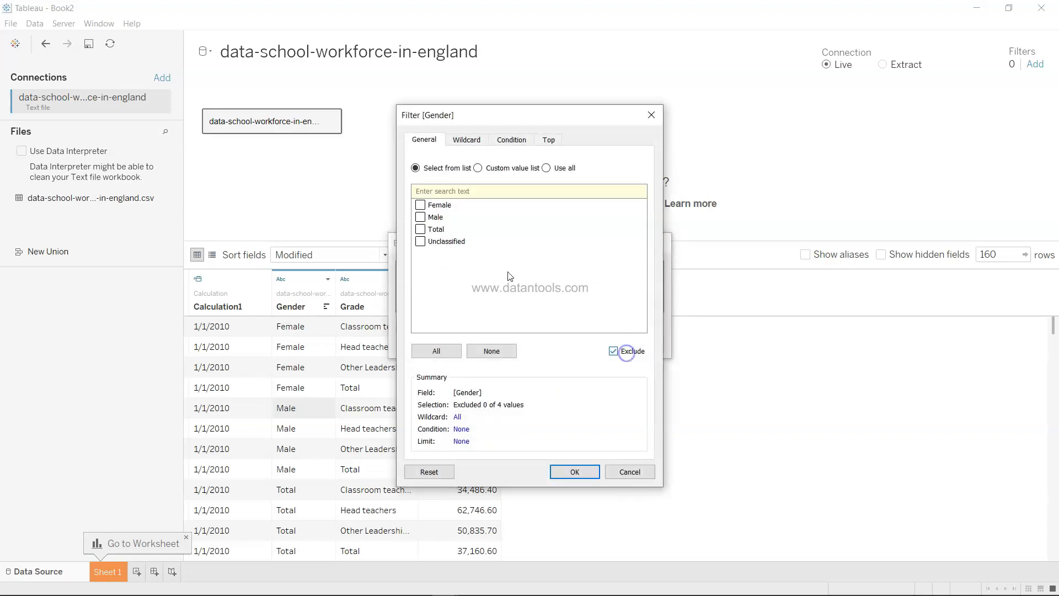
pyautogui.click(420, 229)
pyautogui.click(419, 241)
pyautogui.click(420, 241)
pyautogui.click(582, 473)
# Add a second data source filter on Grade that excludes Total, and apply both filters
pyautogui.click(430, 323)
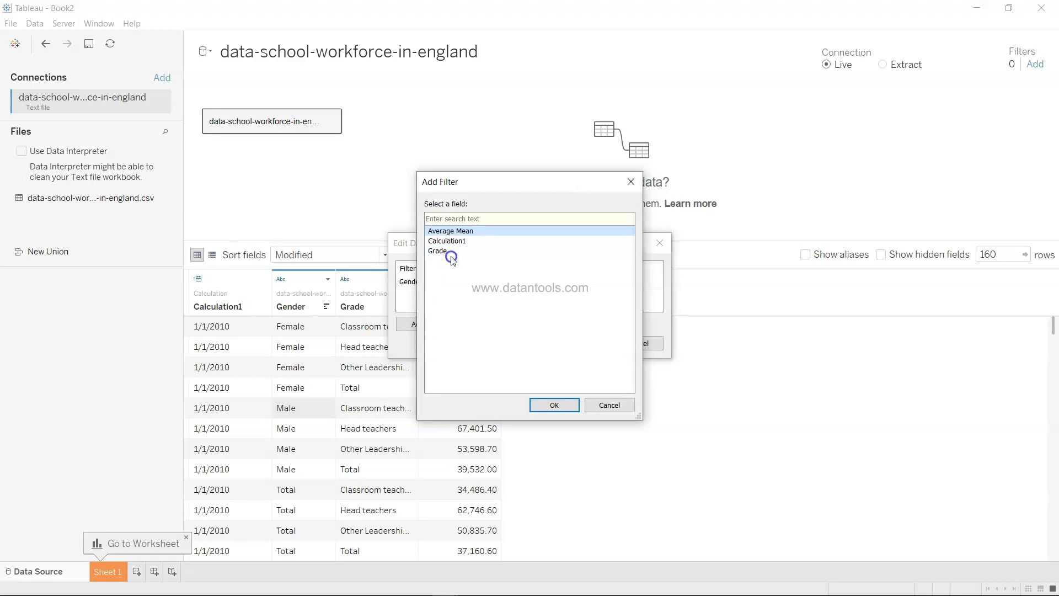
pyautogui.click(447, 251)
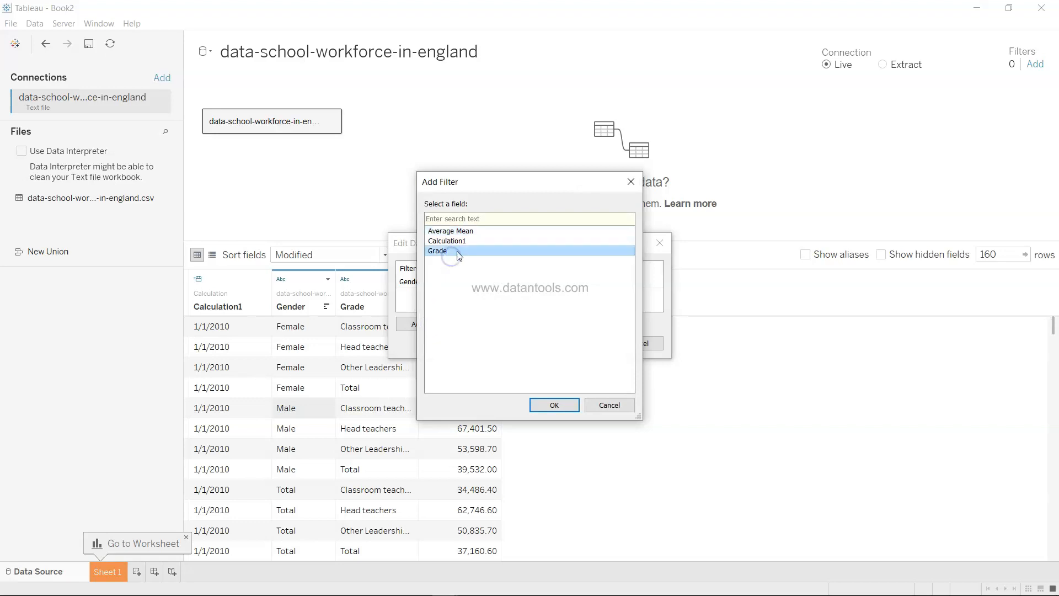
pyautogui.click(556, 405)
pyautogui.click(420, 242)
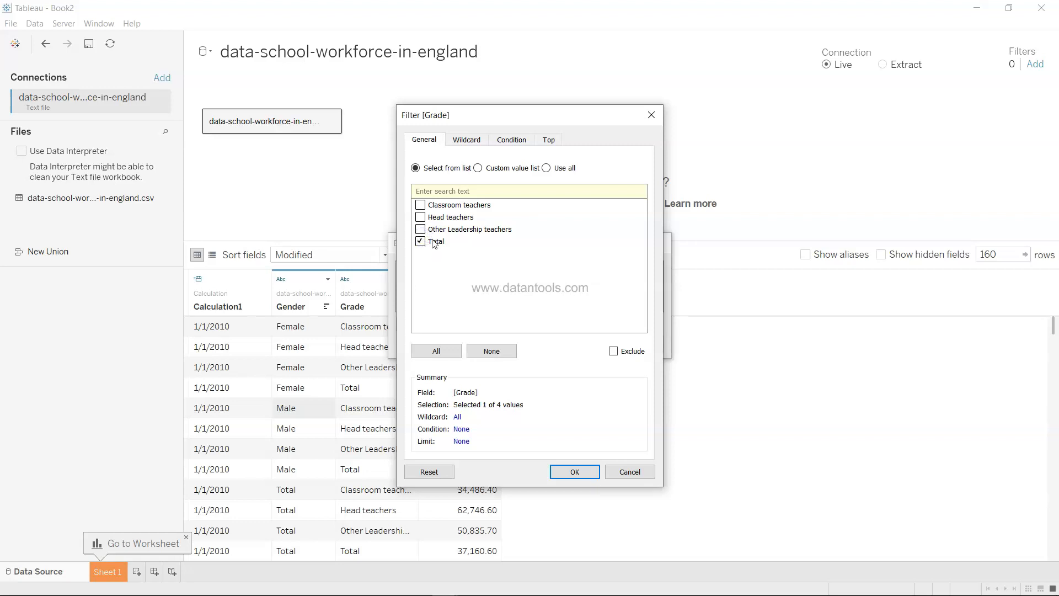
pyautogui.click(614, 353)
pyautogui.click(574, 472)
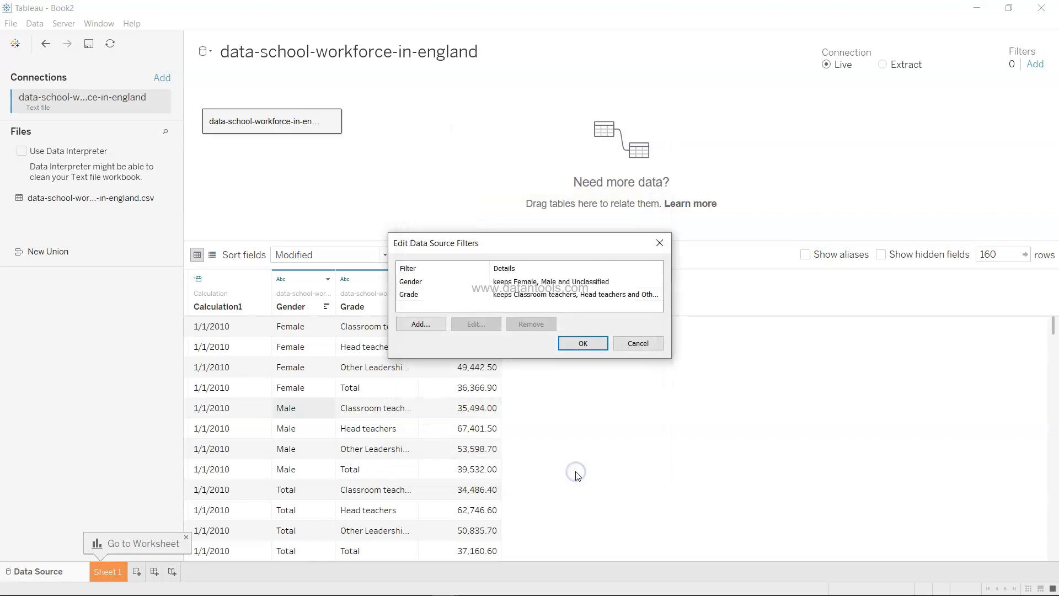
pyautogui.click(583, 344)
# Check the Gender and Grade values down the filtered rows for remaining Total entries
pyautogui.scroll(-20, 354, 487)
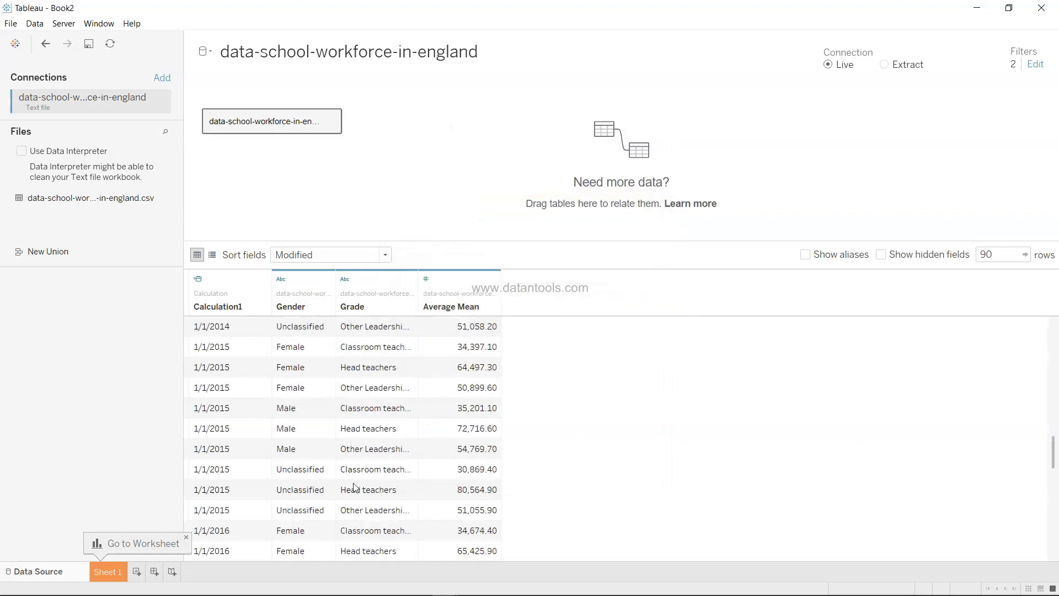
pyautogui.scroll(20, 354, 487)
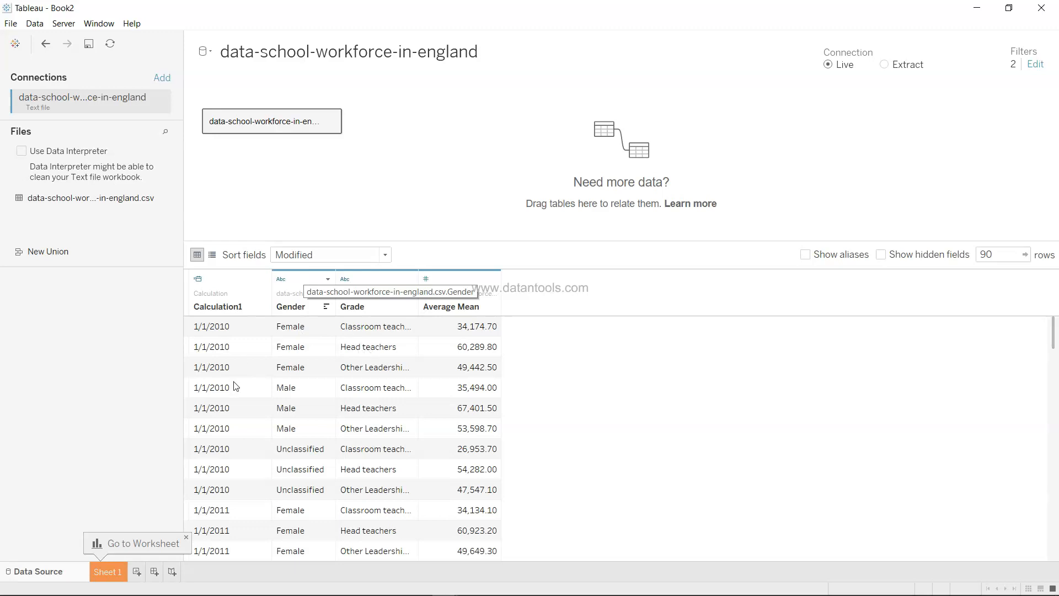
pyautogui.scroll(-8, 235, 386)
pyautogui.scroll(7, 235, 386)
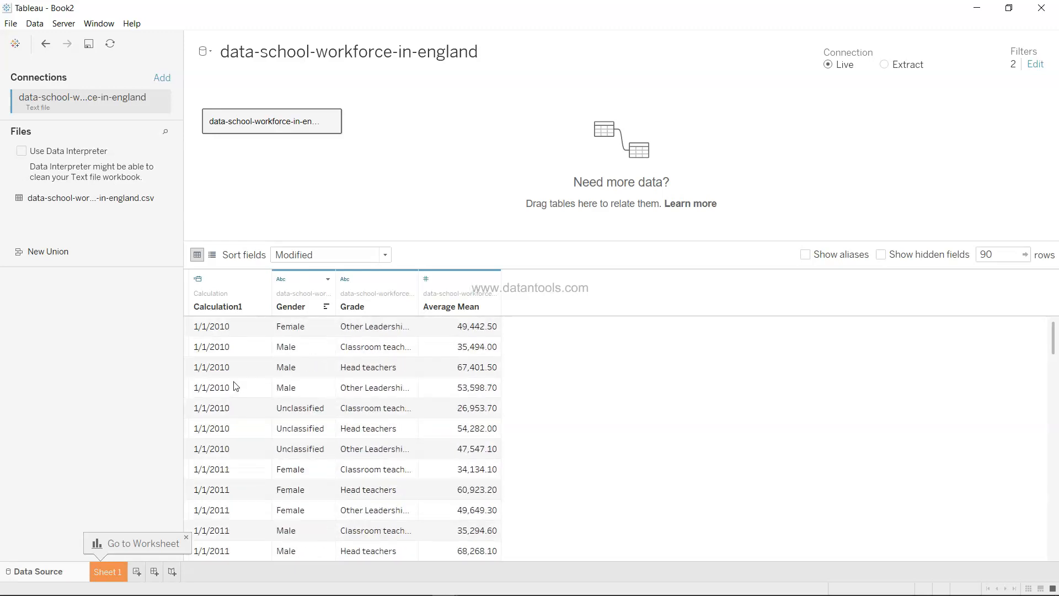
pyautogui.scroll(1, 236, 386)
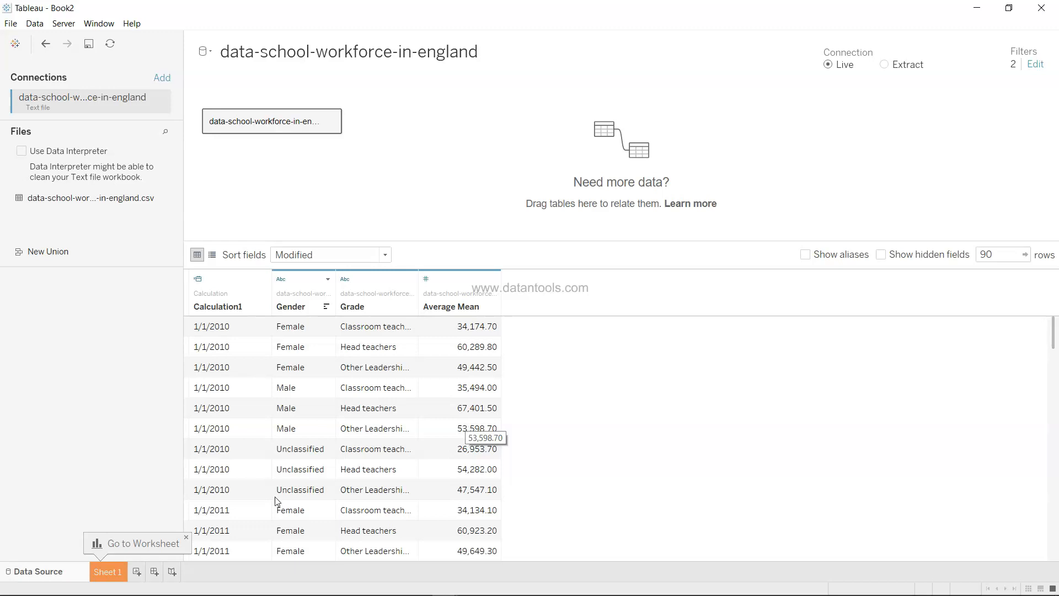
# Open Sheet 1 and rename the Calculation1 field to Year
pyautogui.click(117, 572)
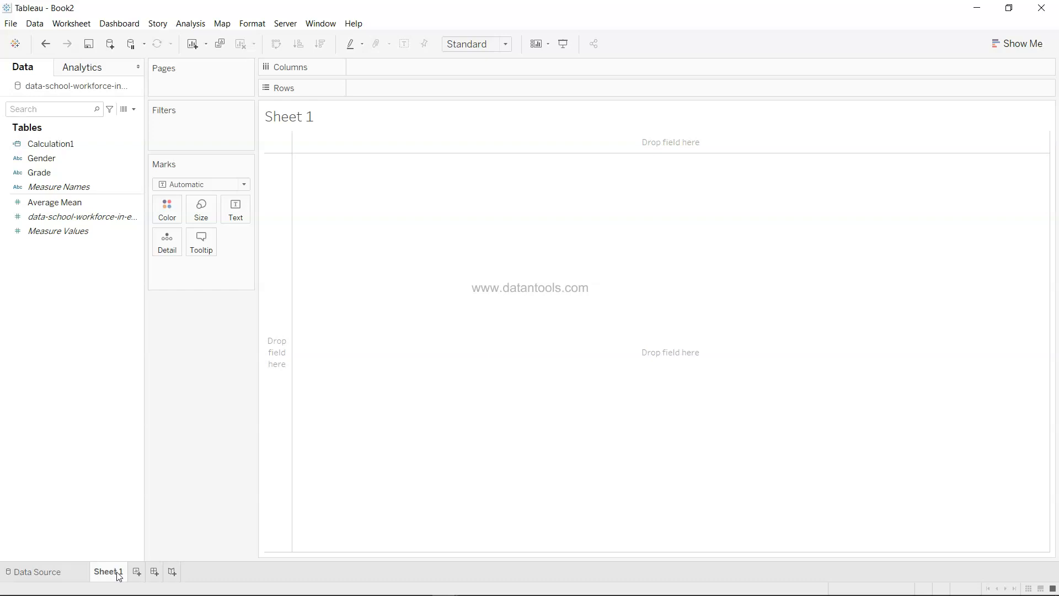
pyautogui.click(70, 206)
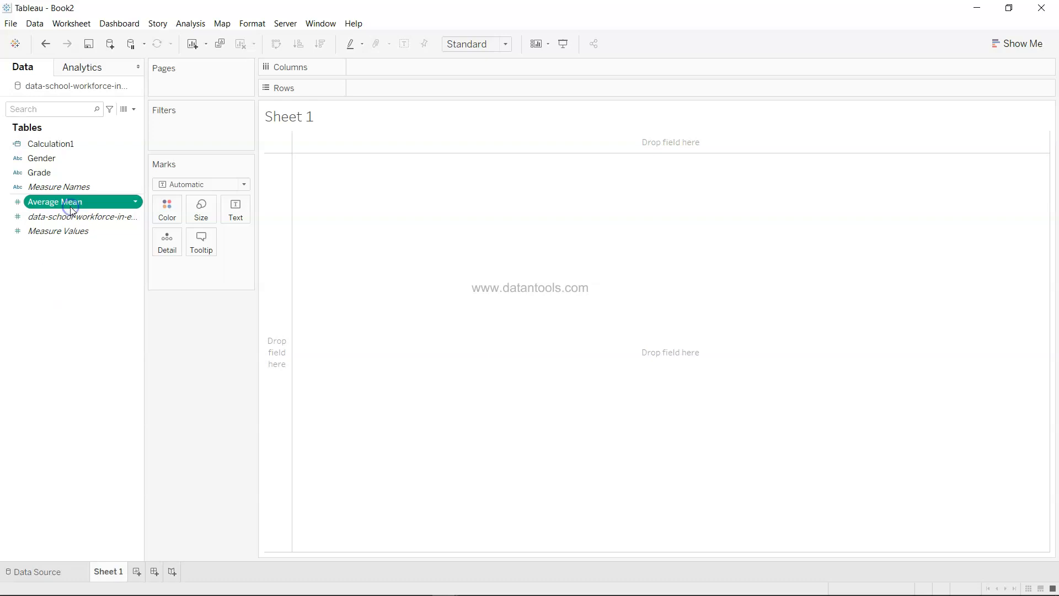
pyautogui.keyDown('ctrl'); pyautogui.click(102, 157); pyautogui.keyUp('ctrl')
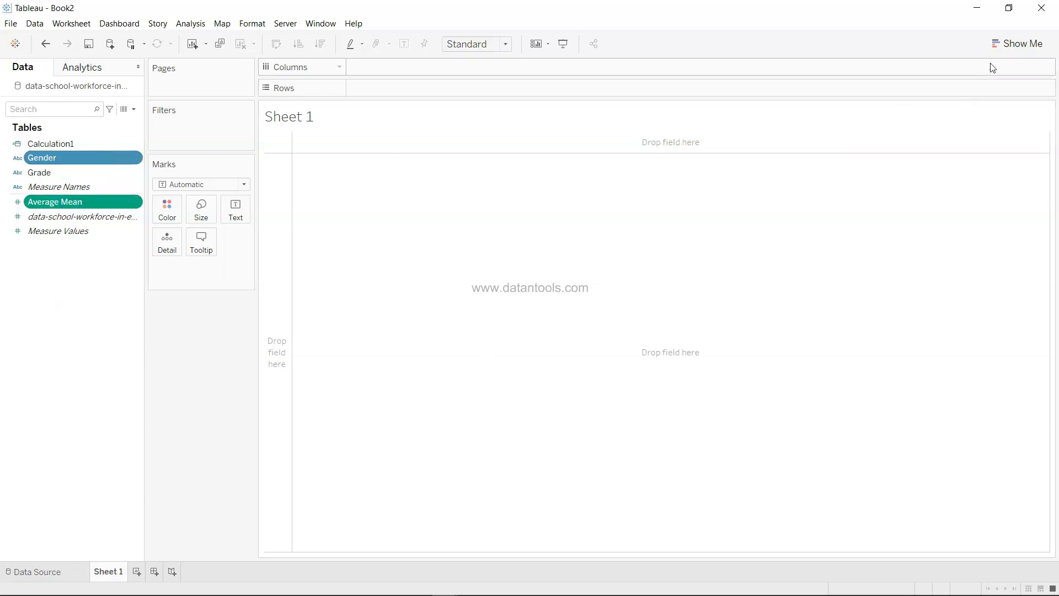
pyautogui.click(1013, 46)
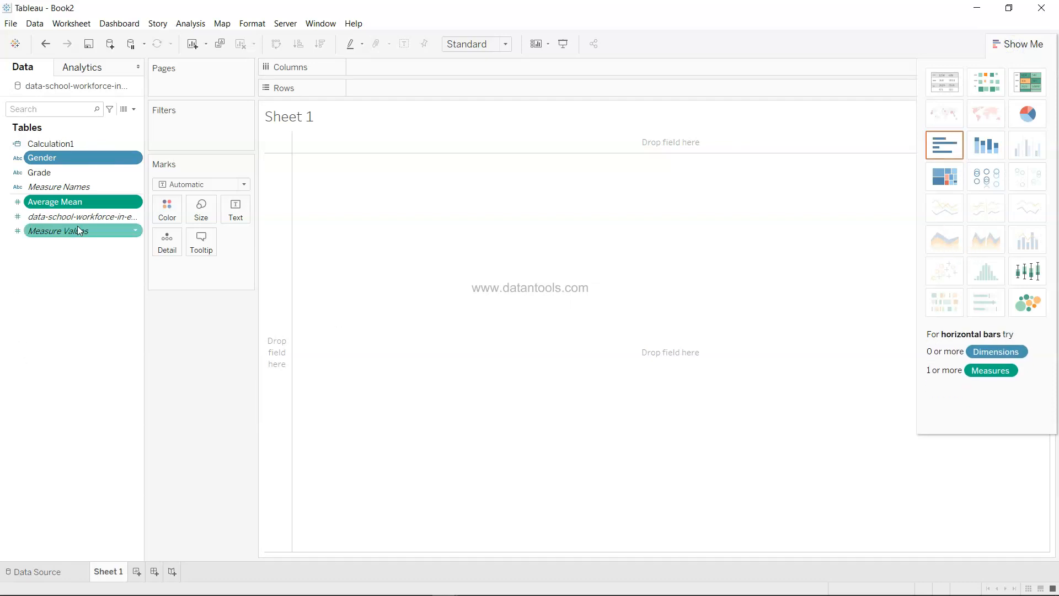
pyautogui.click(82, 159)
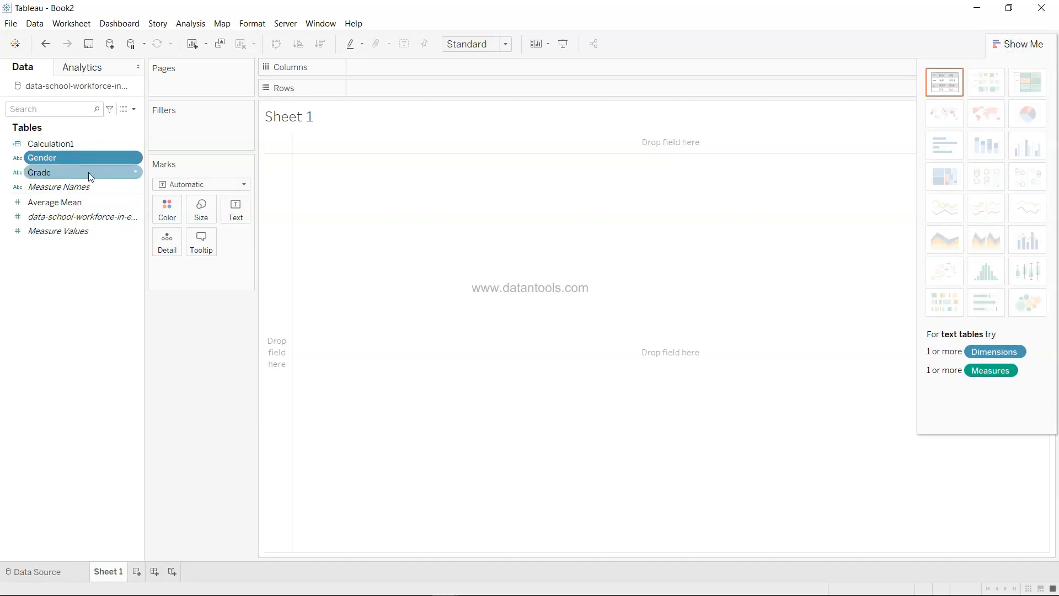
pyautogui.click(99, 143)
pyautogui.click(95, 143)
pyautogui.write('Year')
pyautogui.press('Return')
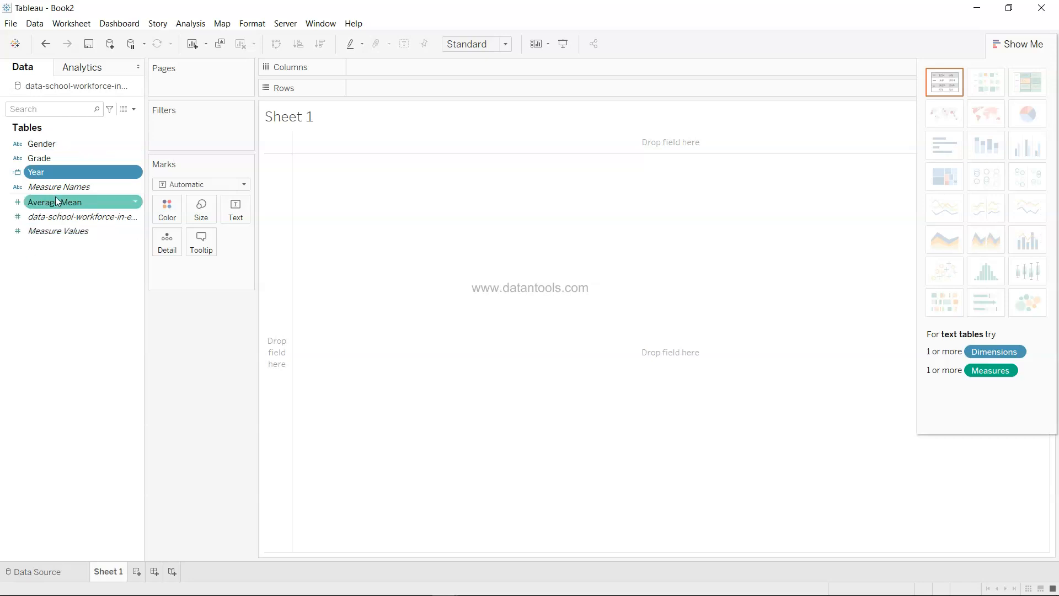
# Create a continuous line chart of Average Mean by Year with Show Me
pyautogui.keyDown('ctrl'); pyautogui.click(83, 204); pyautogui.keyUp('ctrl')
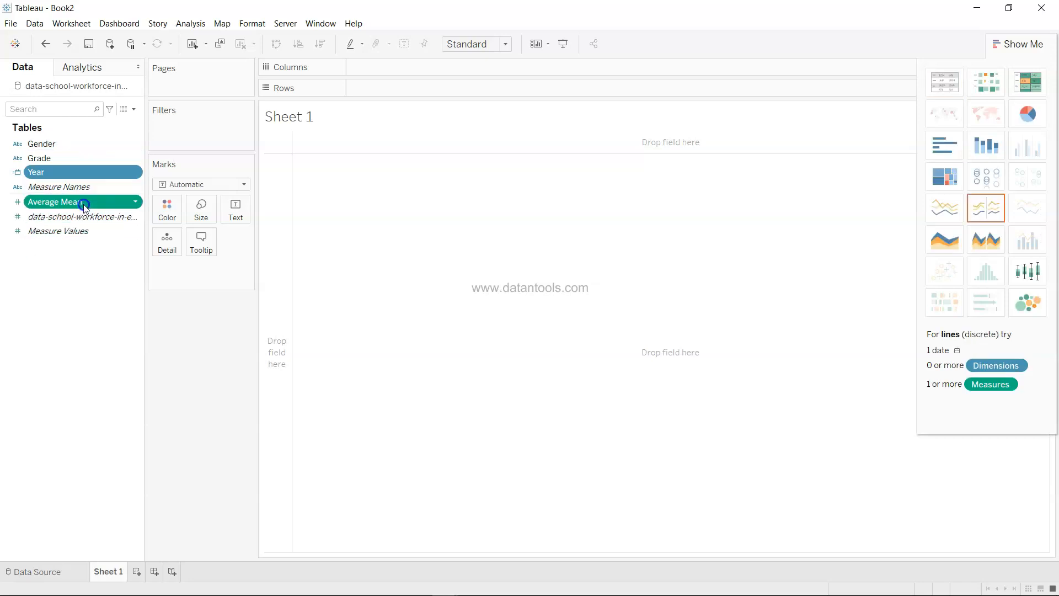
pyautogui.click(961, 210)
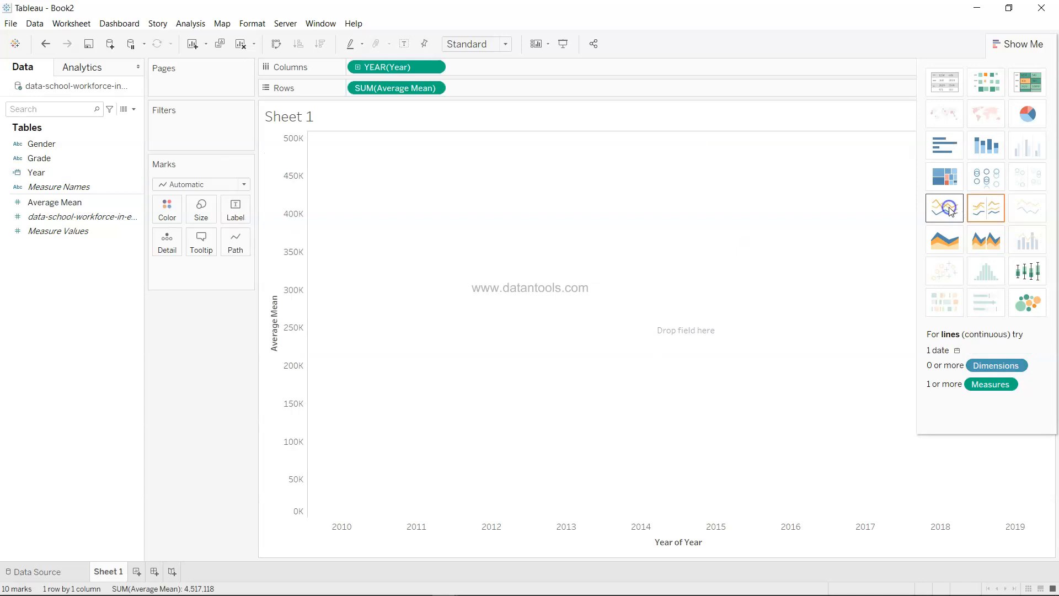
pyautogui.click(1026, 50)
# Split the line chart into coloured lines by Gender and exclude the Unclassified value
pyautogui.moveTo(84, 156)
pyautogui.mouseDown()
pyautogui.moveTo(345, 114)
pyautogui.moveTo(71, 145)
pyautogui.mouseUp()
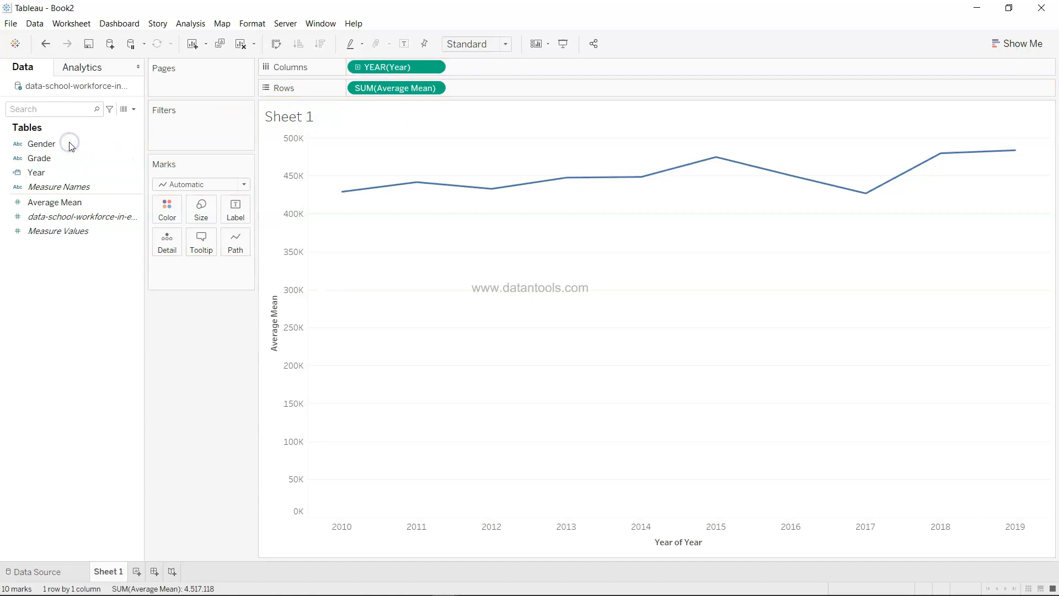
pyautogui.doubleClick(71, 145)
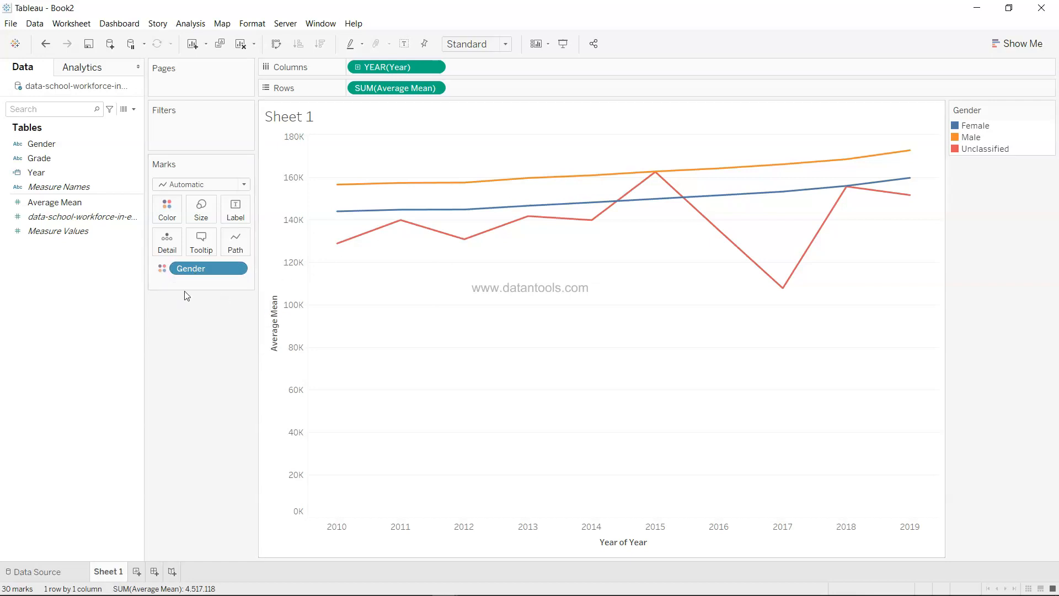
pyautogui.click(985, 150)
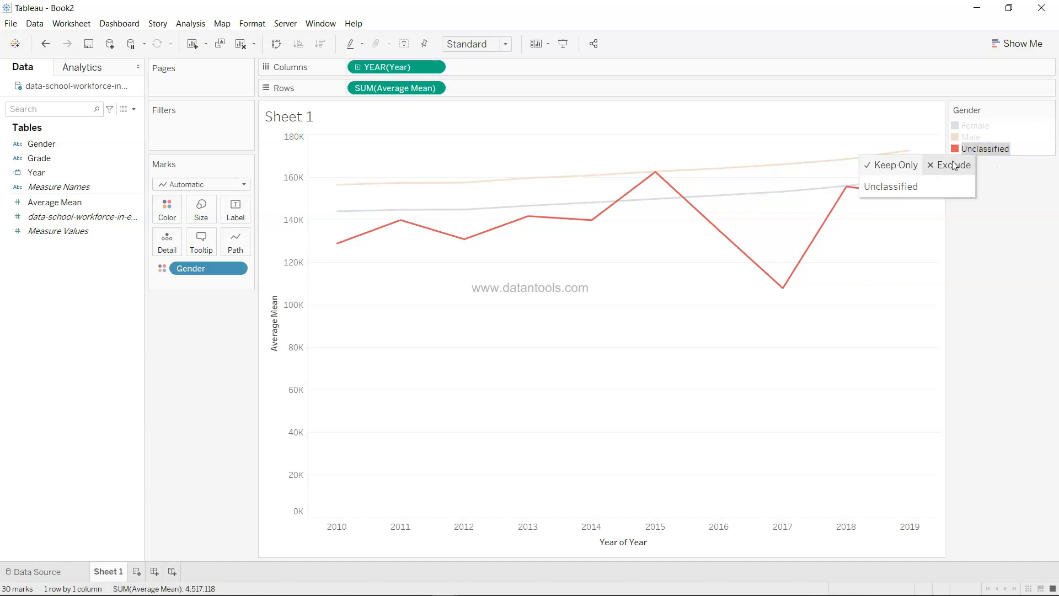
pyautogui.click(953, 165)
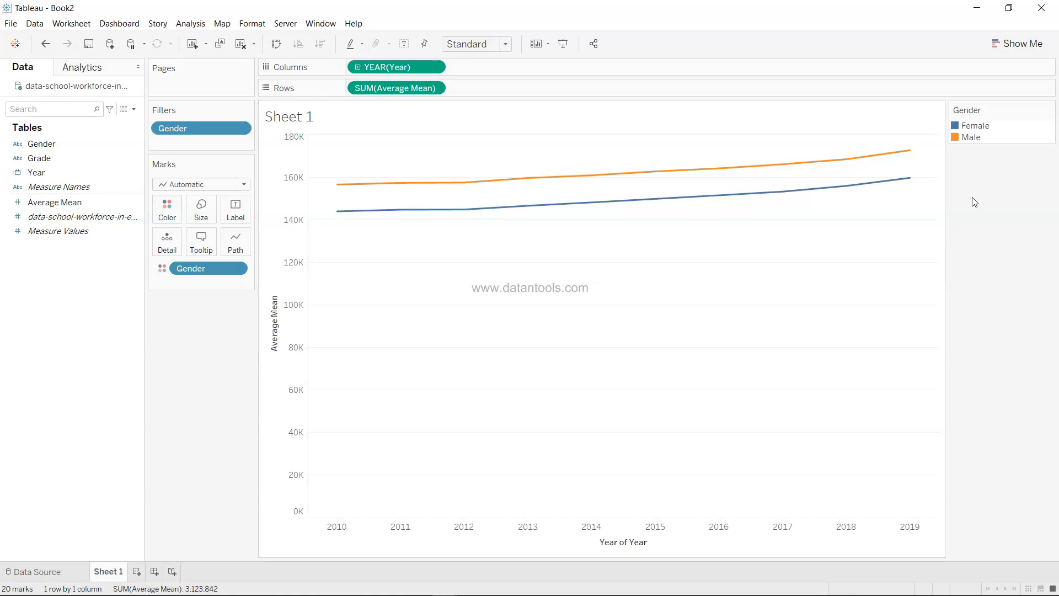
# Add Grade to Columns ahead of Year to divide the line chart into one pane per grade
pyautogui.moveTo(863, 161)
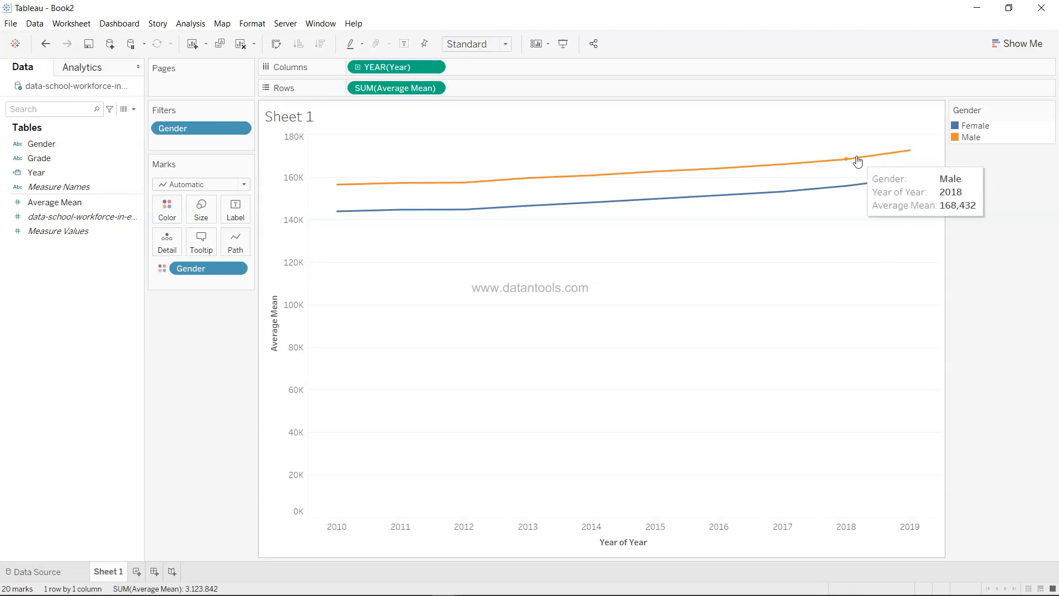
pyautogui.moveTo(726, 179)
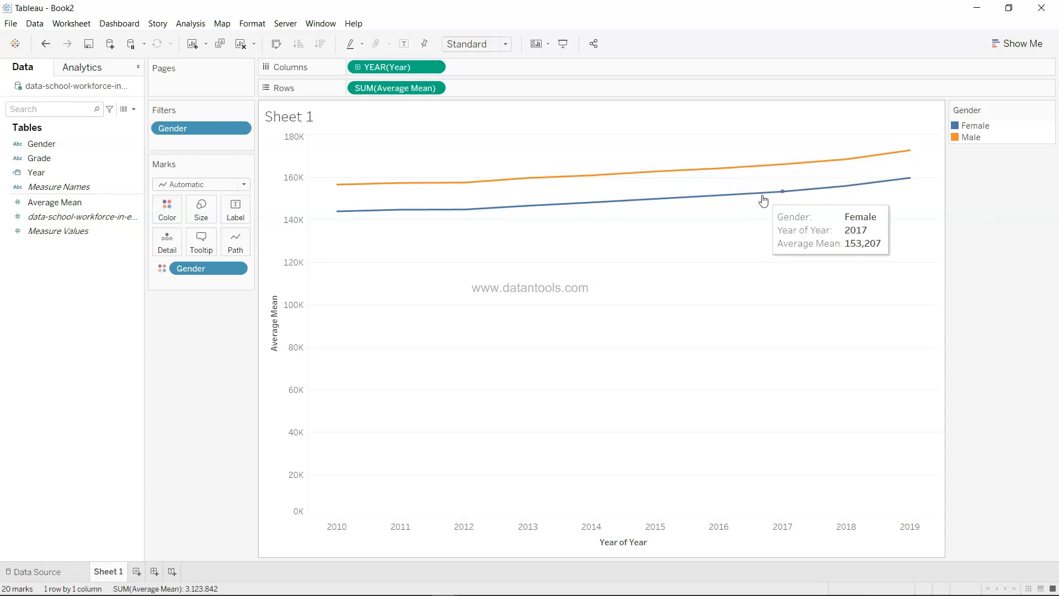
pyautogui.moveTo(759, 203)
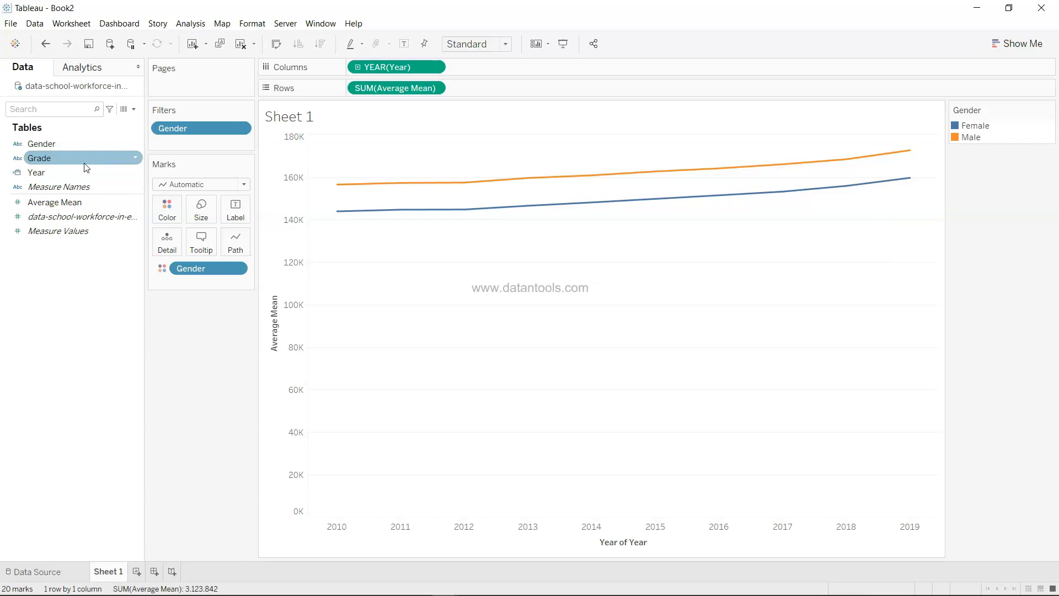
pyautogui.moveTo(86, 164); pyautogui.dragTo(513, 75)
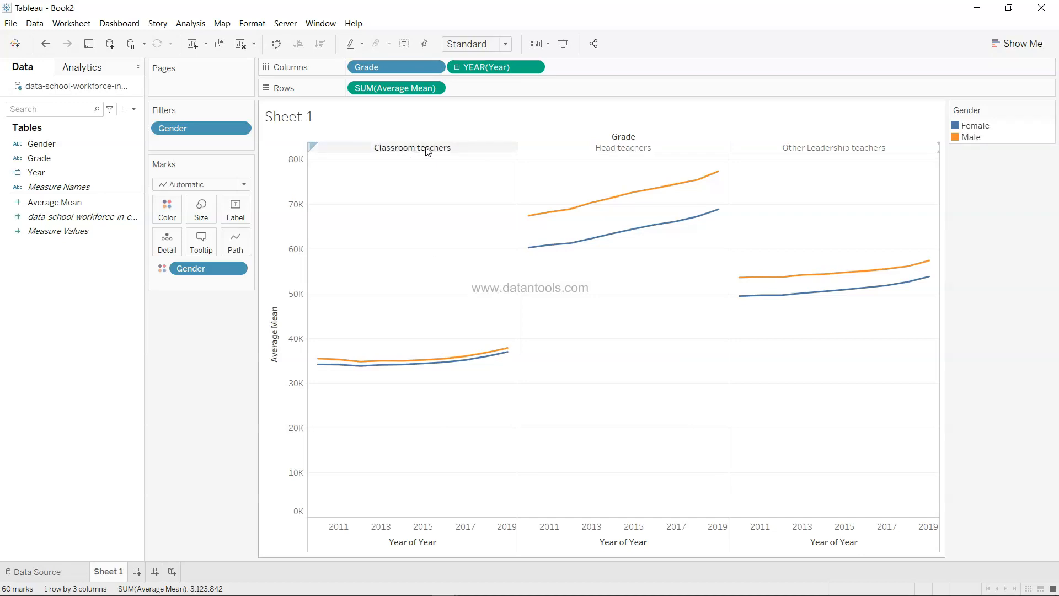
# Compare the Male and Female Average Mean values over the years in each Grade pane
pyautogui.moveTo(433, 360)
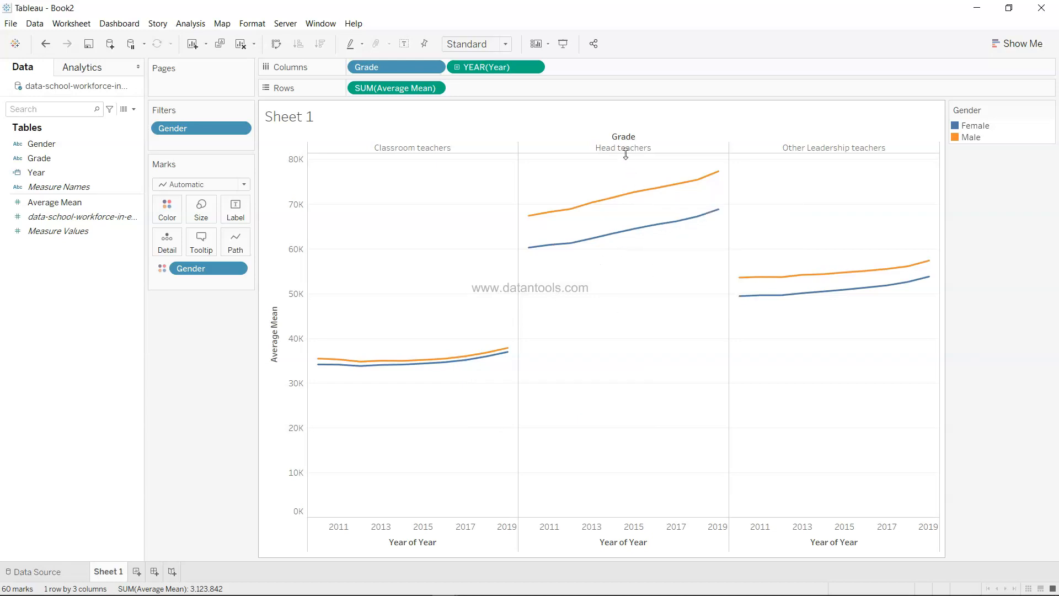
pyautogui.moveTo(634, 194)
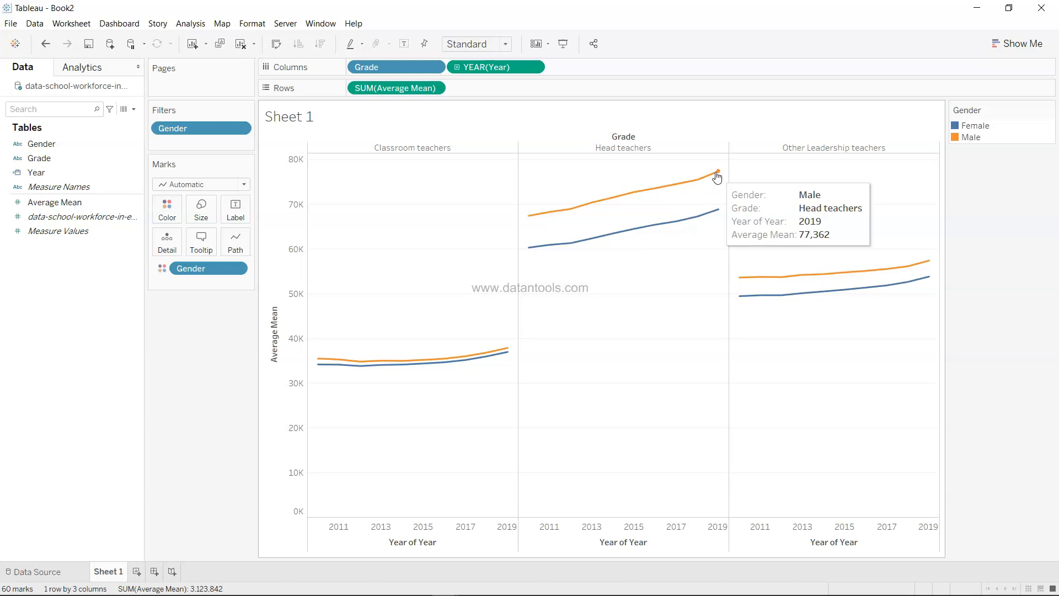
pyautogui.moveTo(720, 217)
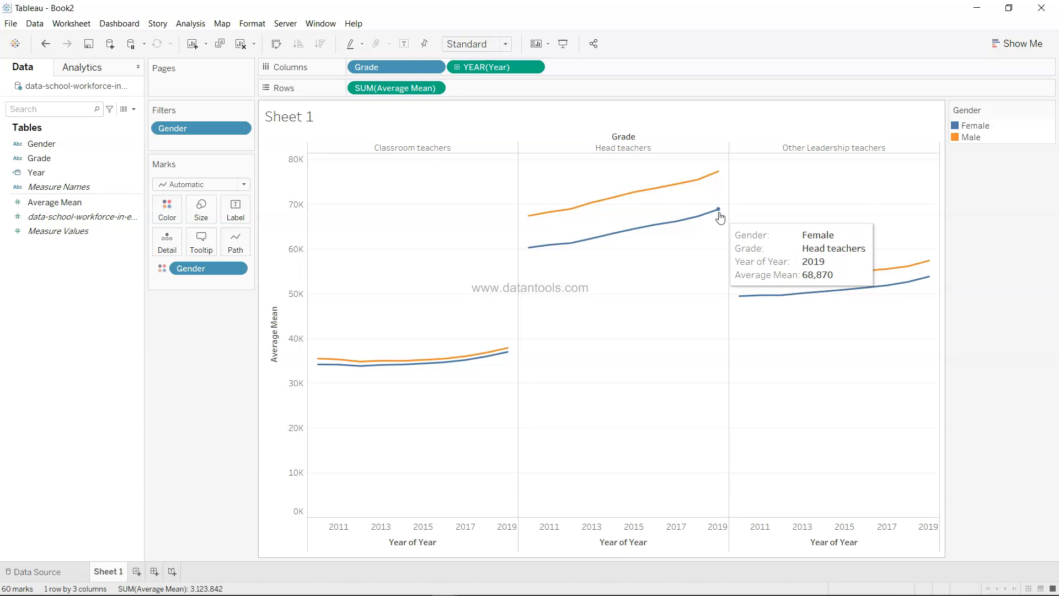
pyautogui.moveTo(717, 176)
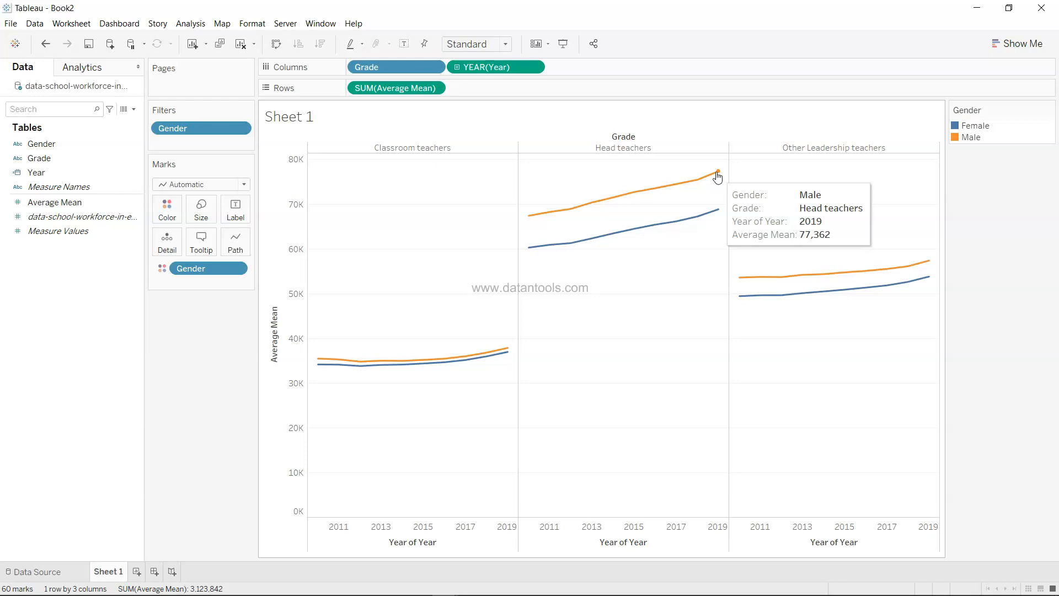
pyautogui.moveTo(716, 216)
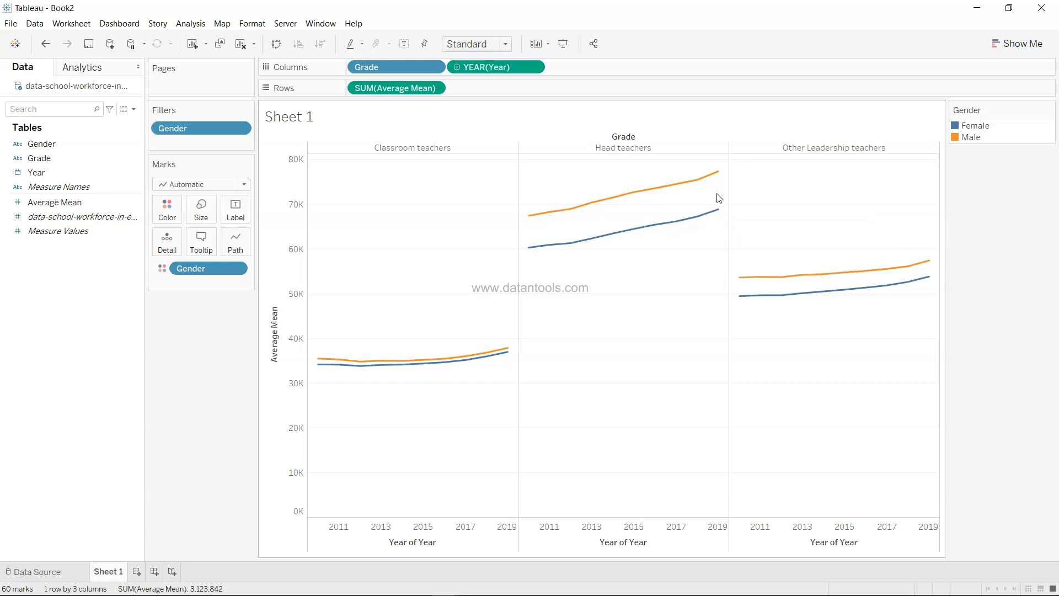
pyautogui.moveTo(849, 275)
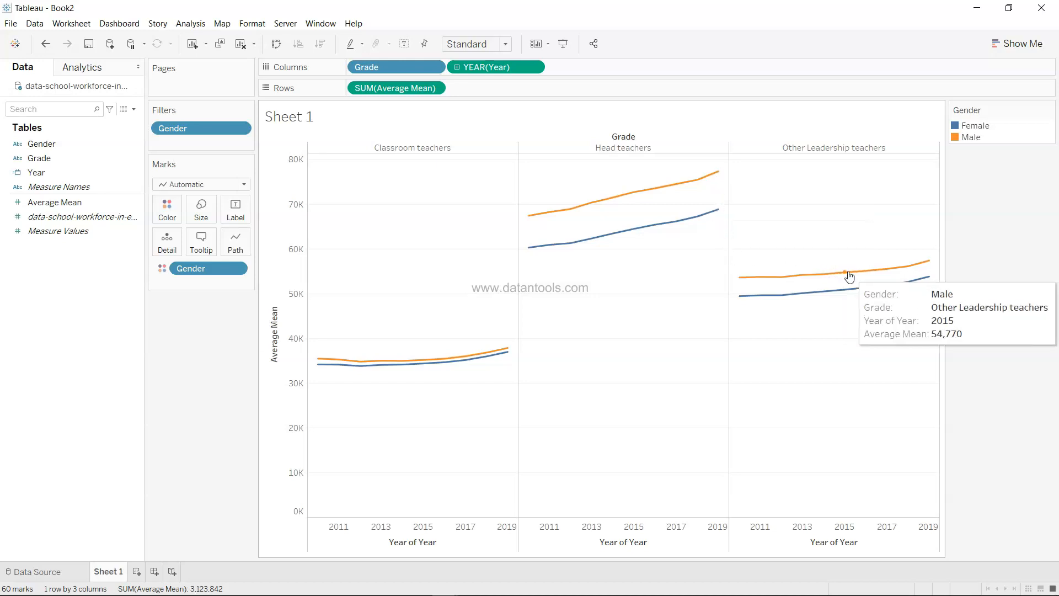
pyautogui.moveTo(886, 285)
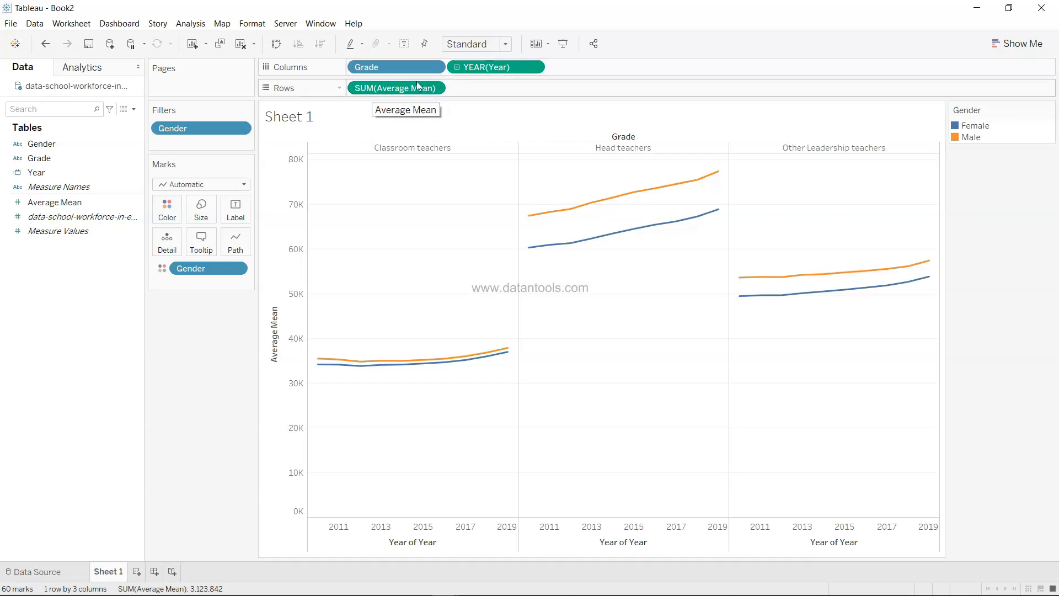
# Change the aggregation of Average Mean in Rows to Average
pyautogui.click(434, 88)
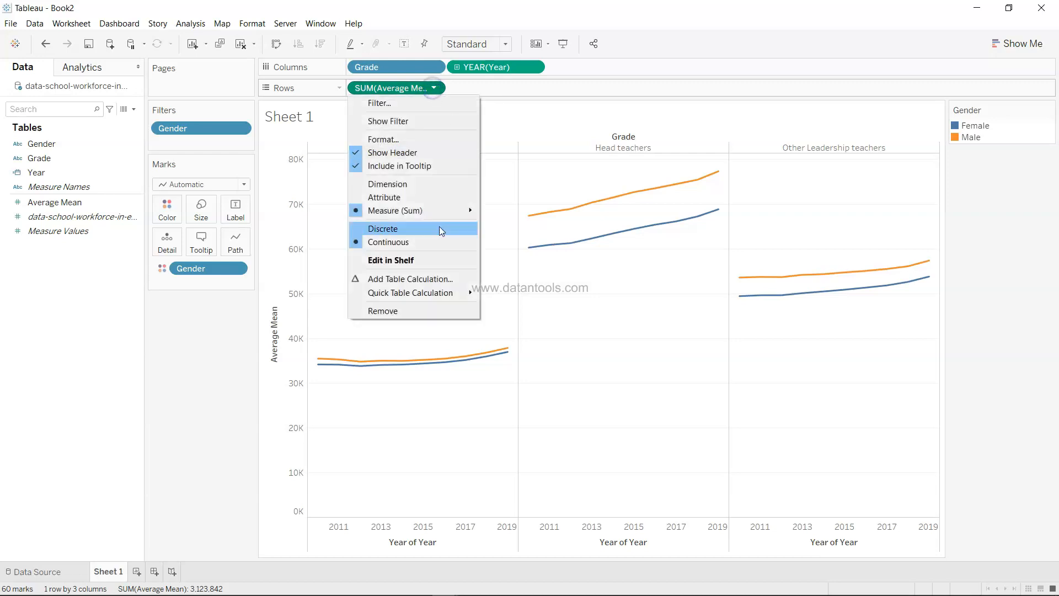
pyautogui.moveTo(456, 208)
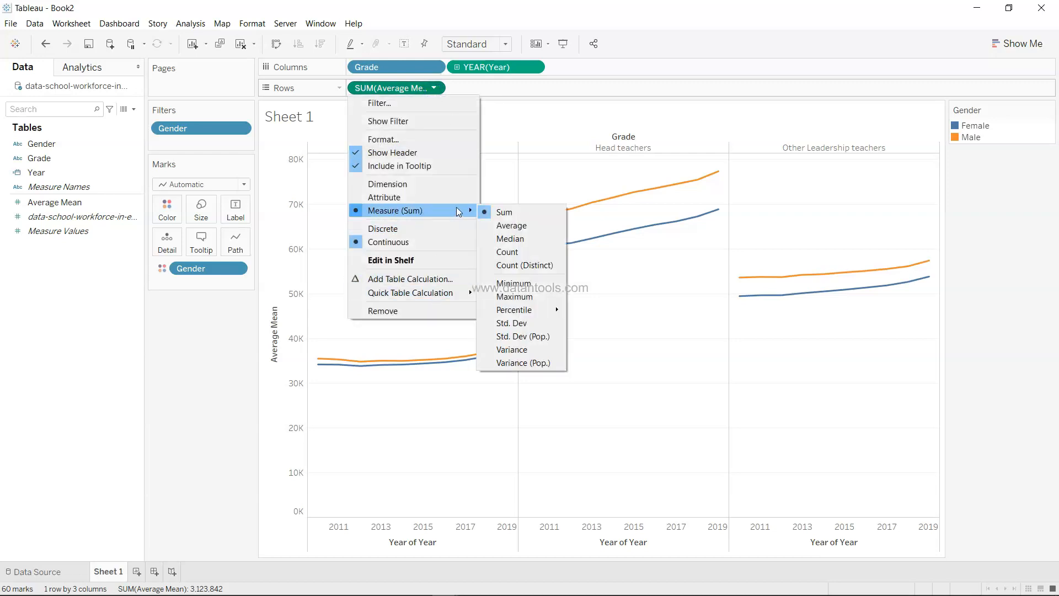
pyautogui.click(517, 228)
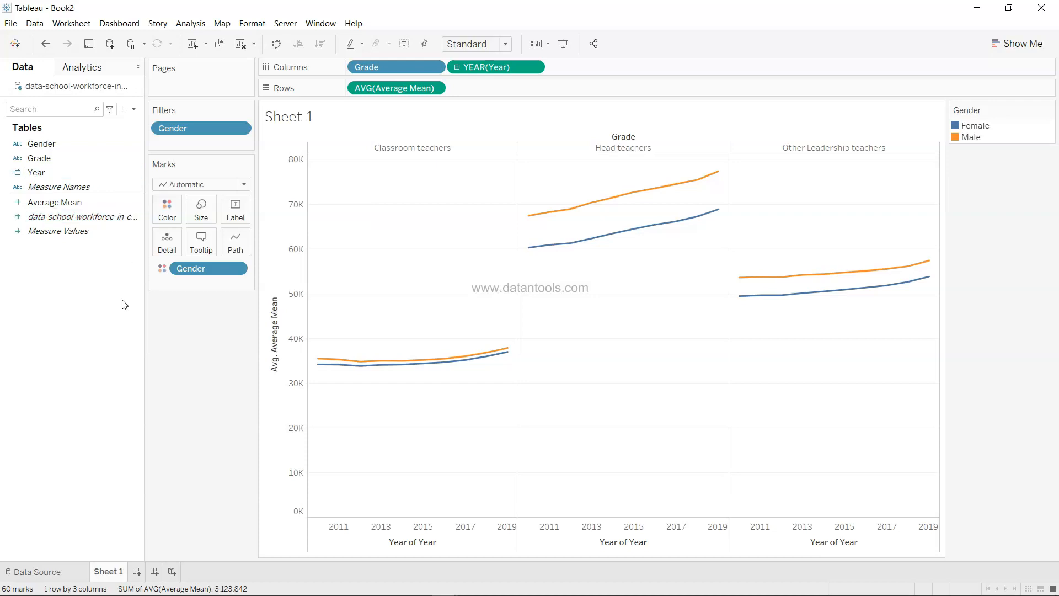
# Start a new calculated field named Male Salary
pyautogui.click(133, 110)
pyautogui.click(123, 124)
pyautogui.write('Mal')
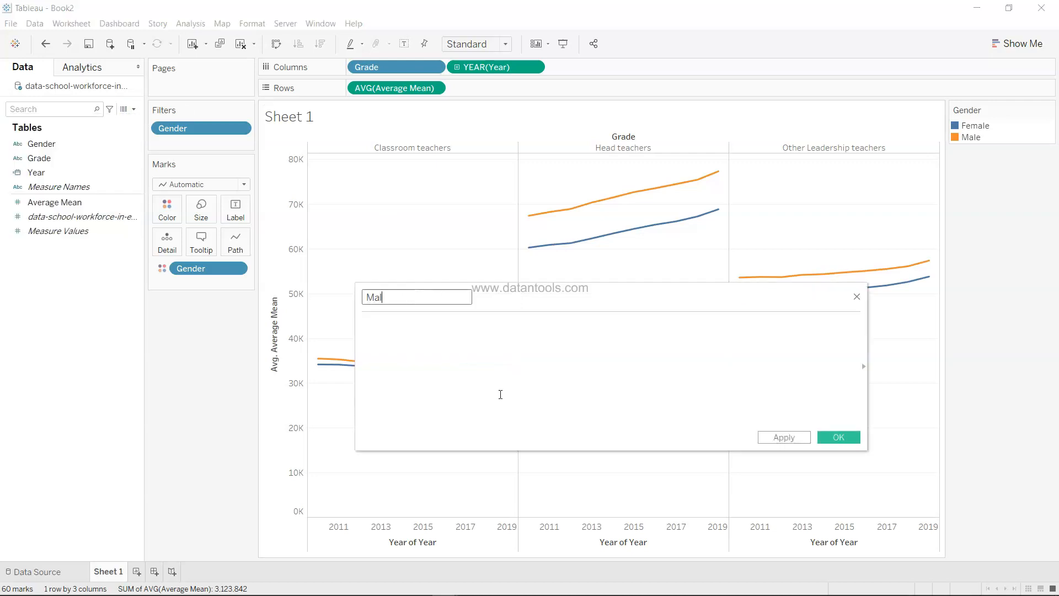
pyautogui.write('e Salary')
# Define Male Salary as IF [Gender] = 'Male' then [Average Mean] END, copy the formula and save the field
pyautogui.click(500, 395)
pyautogui.write('If')
pyautogui.press('Return')
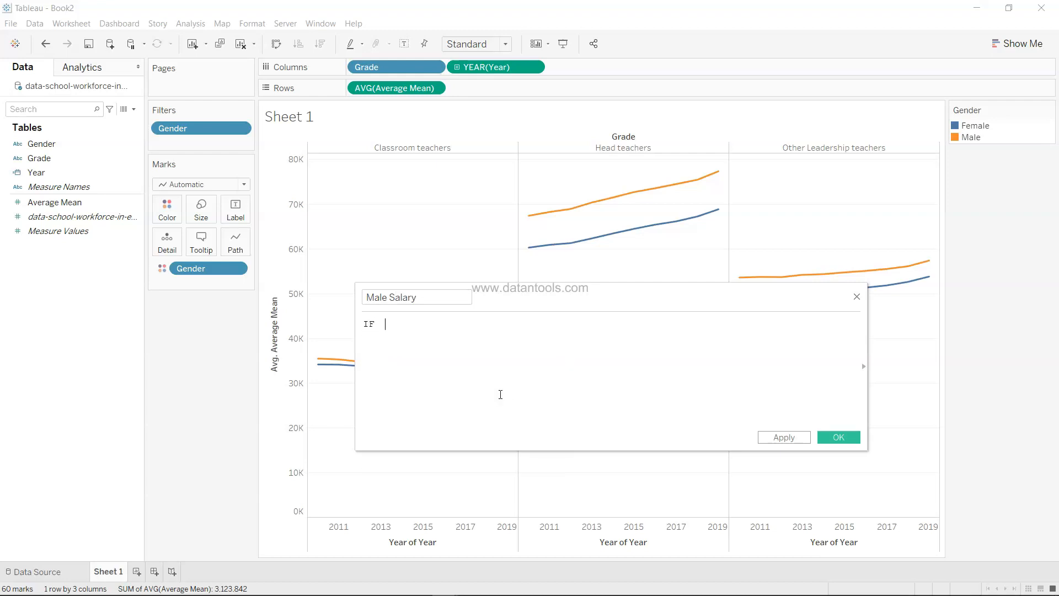
pyautogui.write('gen')
pyautogui.press('Return')
pyautogui.write("= 'Male' then ave")
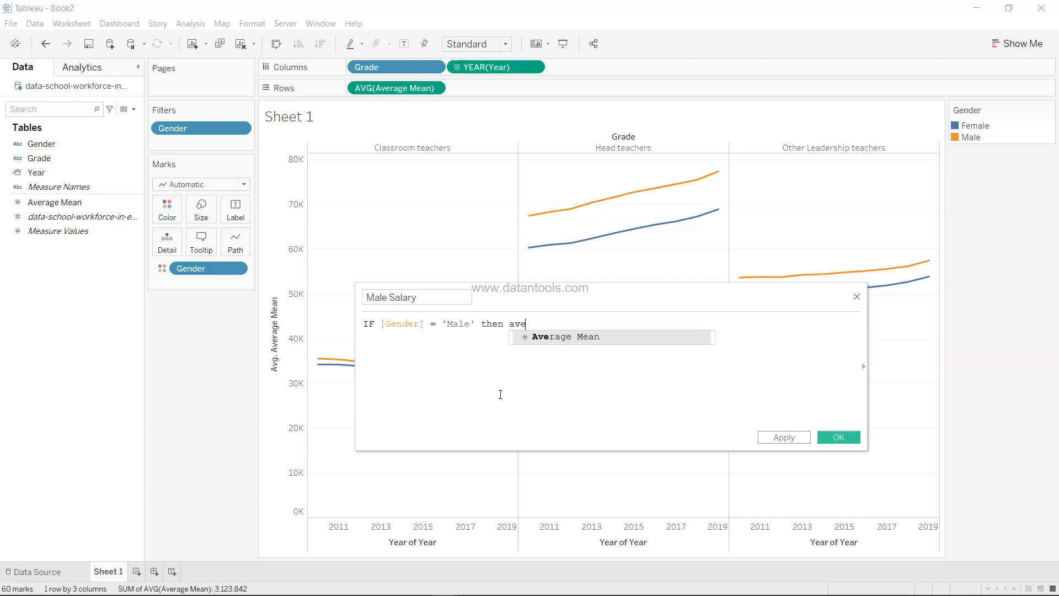
pyautogui.press('Return')
pyautogui.write('en')
pyautogui.press('Return')
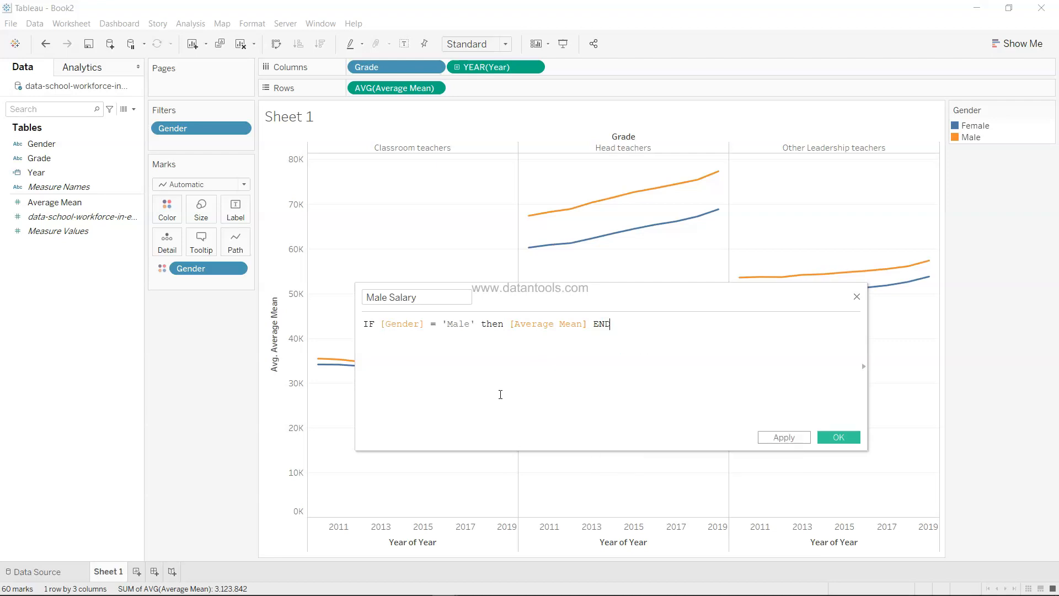
pyautogui.hotkey('ctrl', 'a')
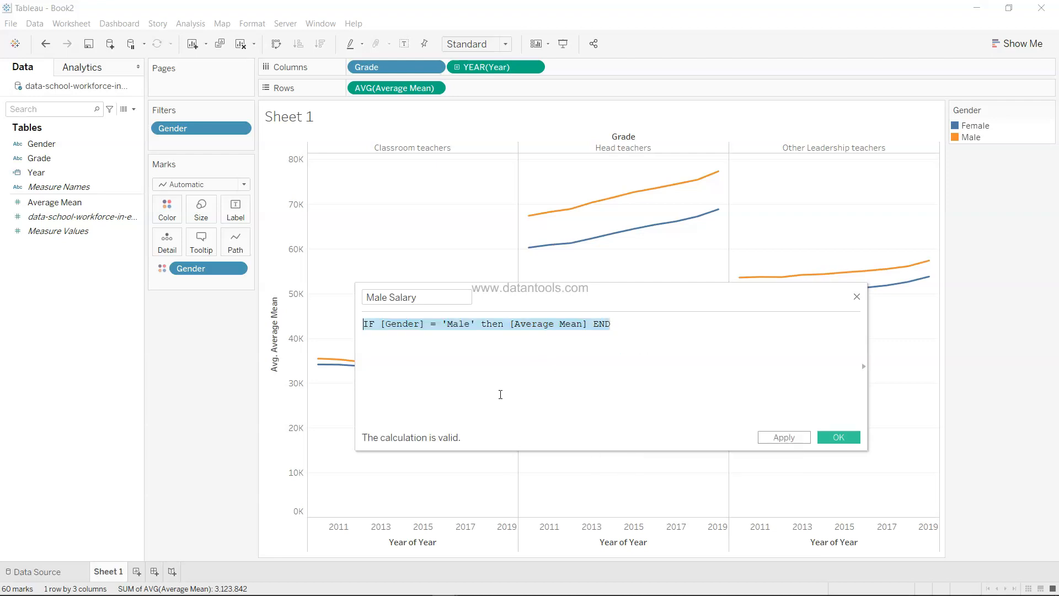
pyautogui.click(851, 438)
# Start another calculated field named Female Salary
pyautogui.click(134, 108)
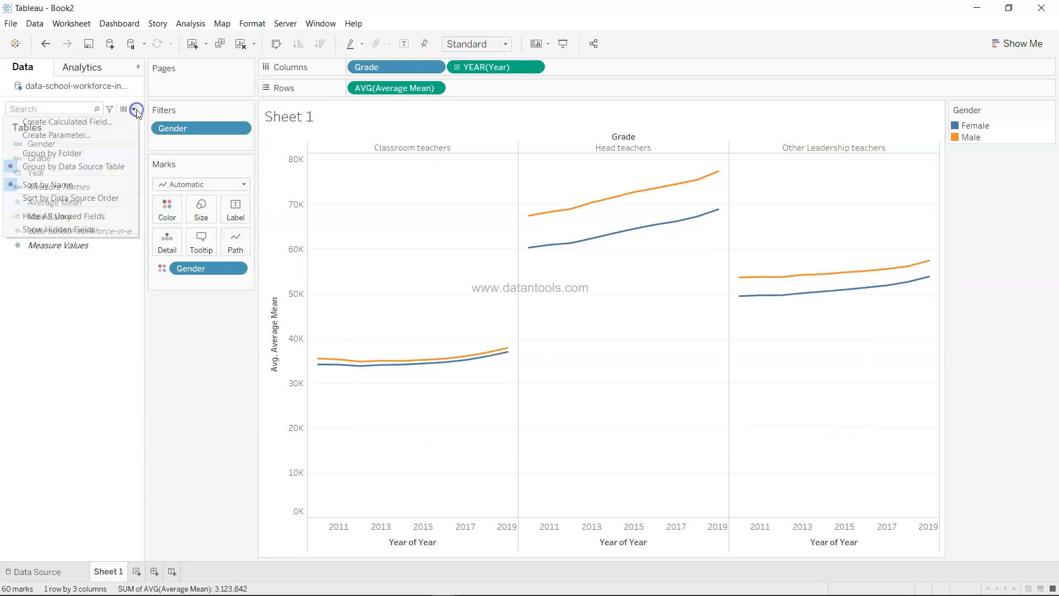
pyautogui.click(119, 120)
pyautogui.write('Femaly')
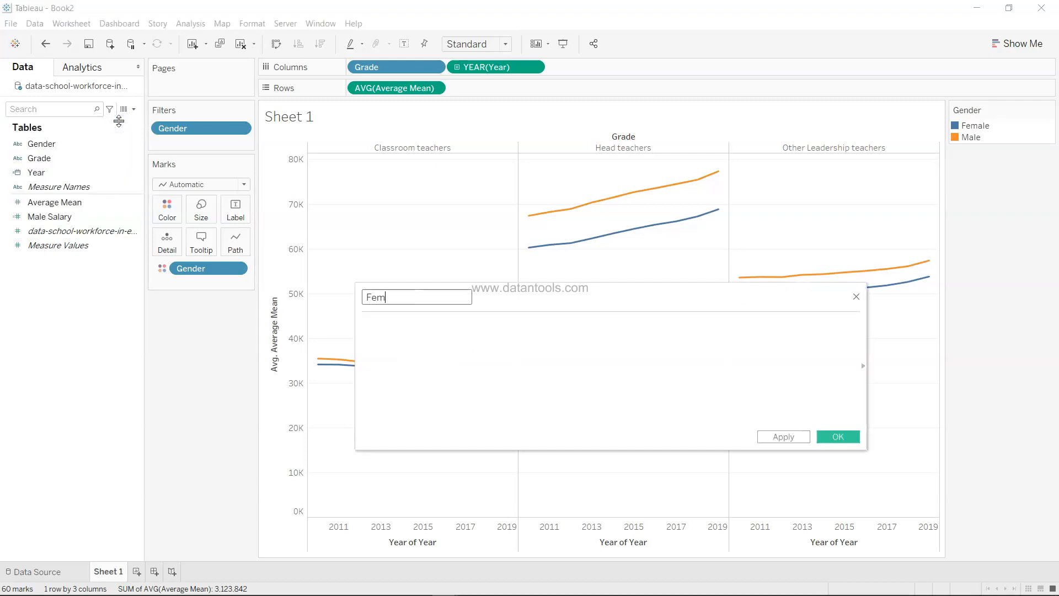
pyautogui.press('BackSpace')
pyautogui.press('BackSpace')
pyautogui.write('le Salary')
pyautogui.press('Tab')
# Reuse the Male Salary formula as IF [Gender] = 'Female' then [Average Mean] END and save the Female Salary field
pyautogui.write("IF [Gender] = 'Male' then [Average Mean] END")
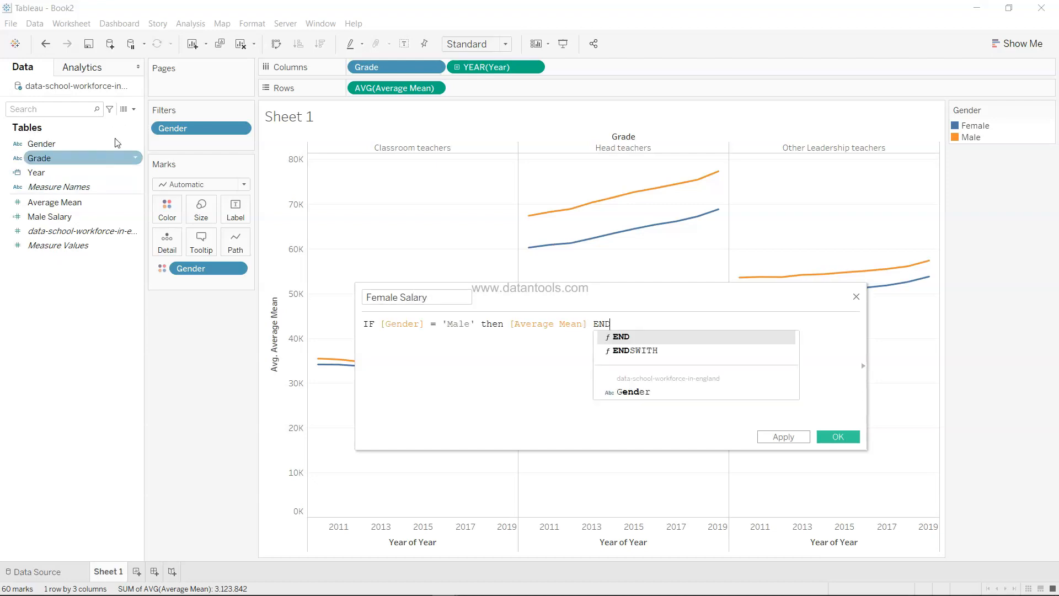
pyautogui.click(467, 325)
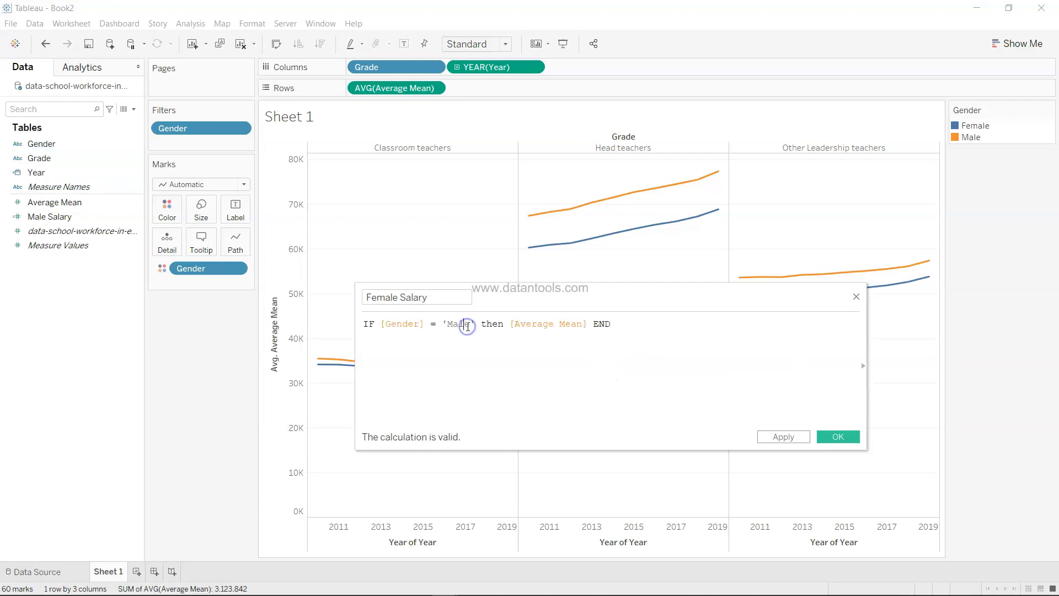
pyautogui.press('BackSpace')
pyautogui.press('BackSpace')
pyautogui.press('BackSpace')
pyautogui.press('BackSpace')
pyautogui.write('Fe')
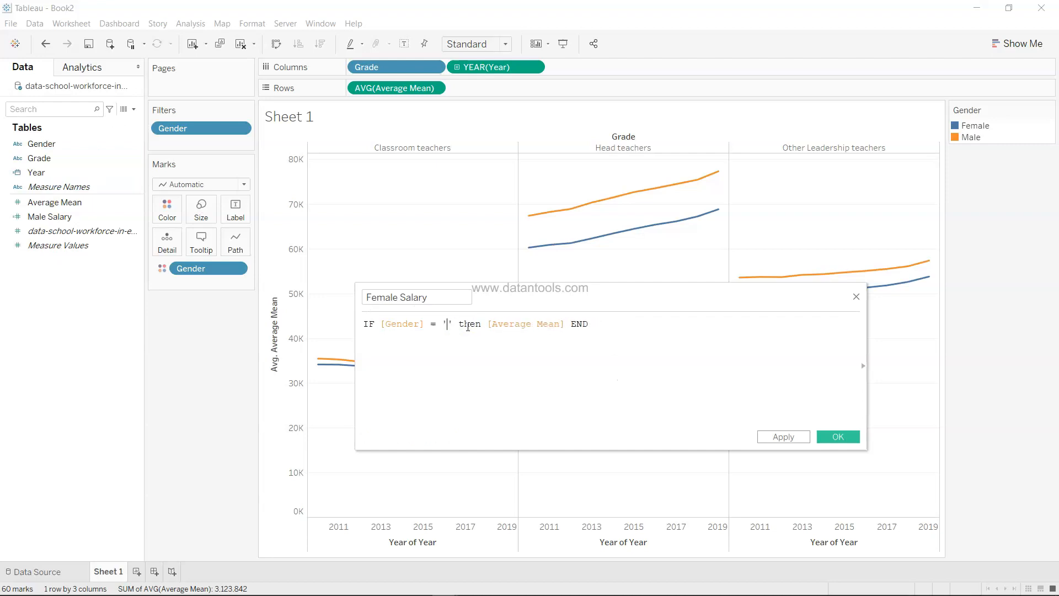
pyautogui.write('male')
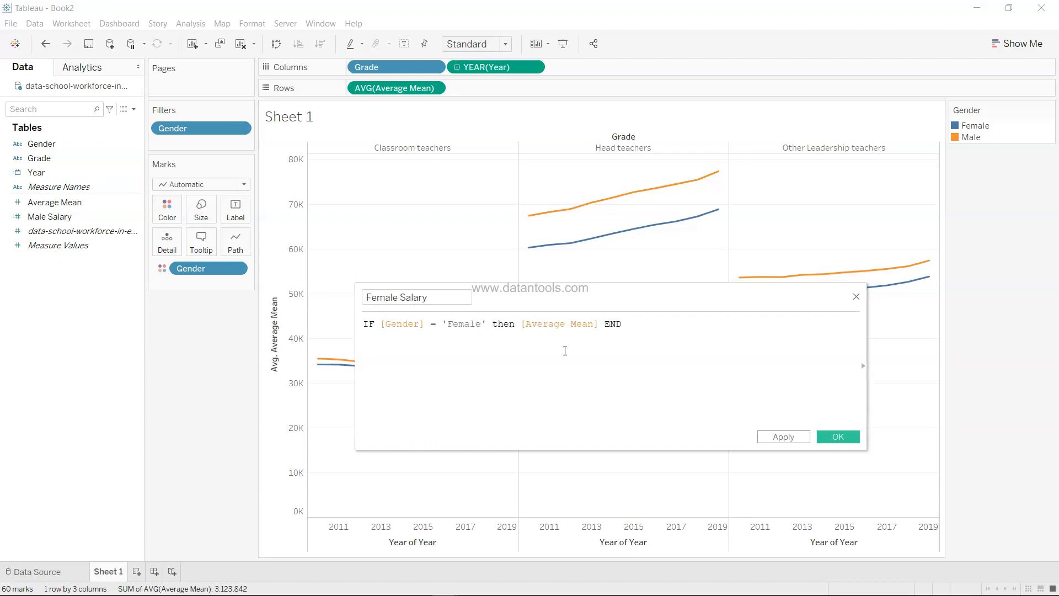
pyautogui.click(845, 435)
# On a new worksheet, chart Male Salary in Columns against Year in Rows as horizontal bars
pyautogui.click(136, 572)
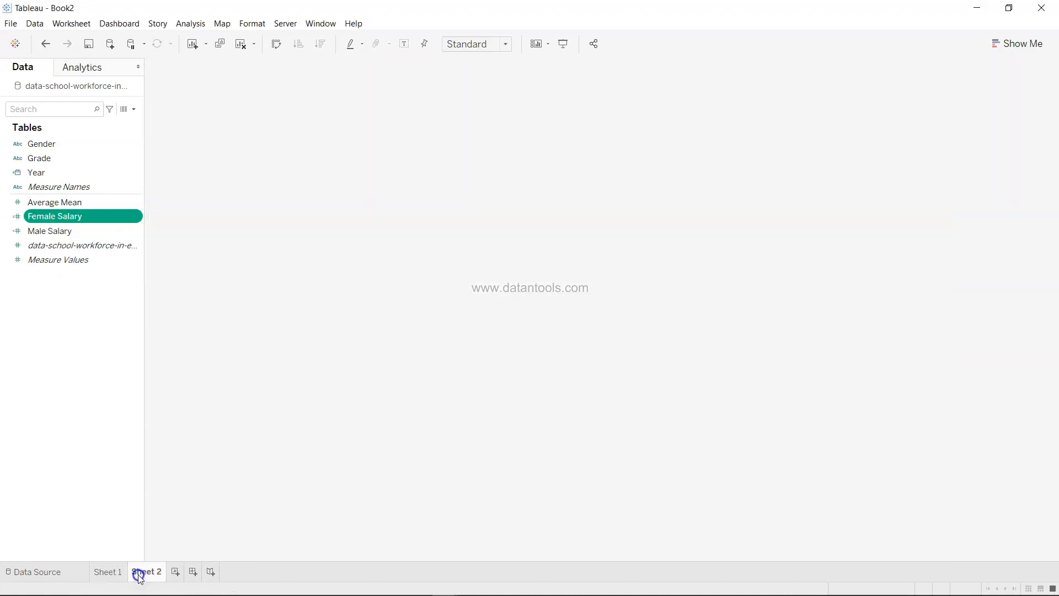
pyautogui.moveTo(87, 172); pyautogui.dragTo(396, 90)
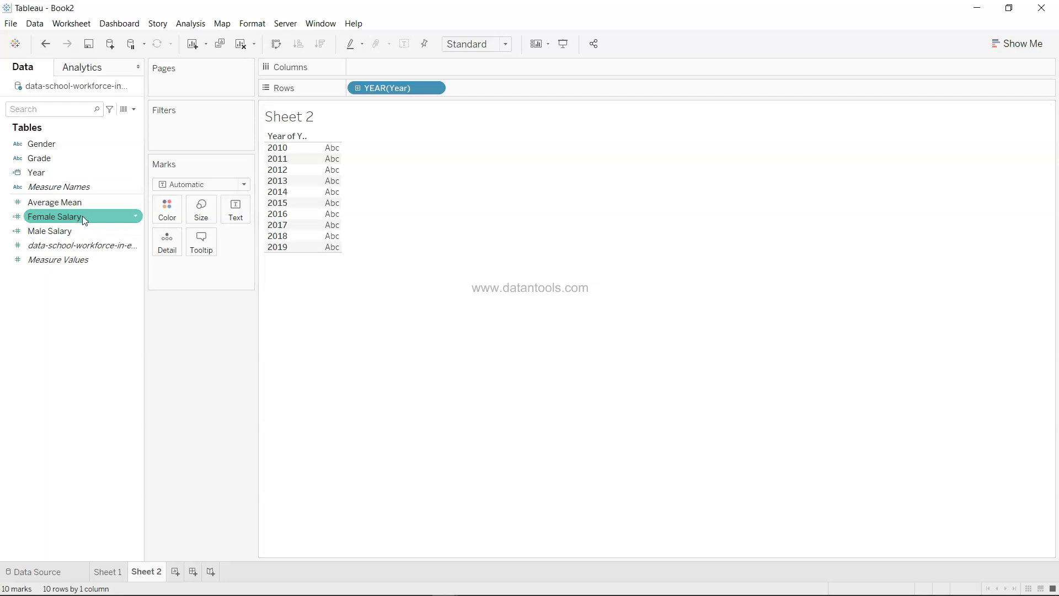
pyautogui.moveTo(82, 228); pyautogui.dragTo(398, 63)
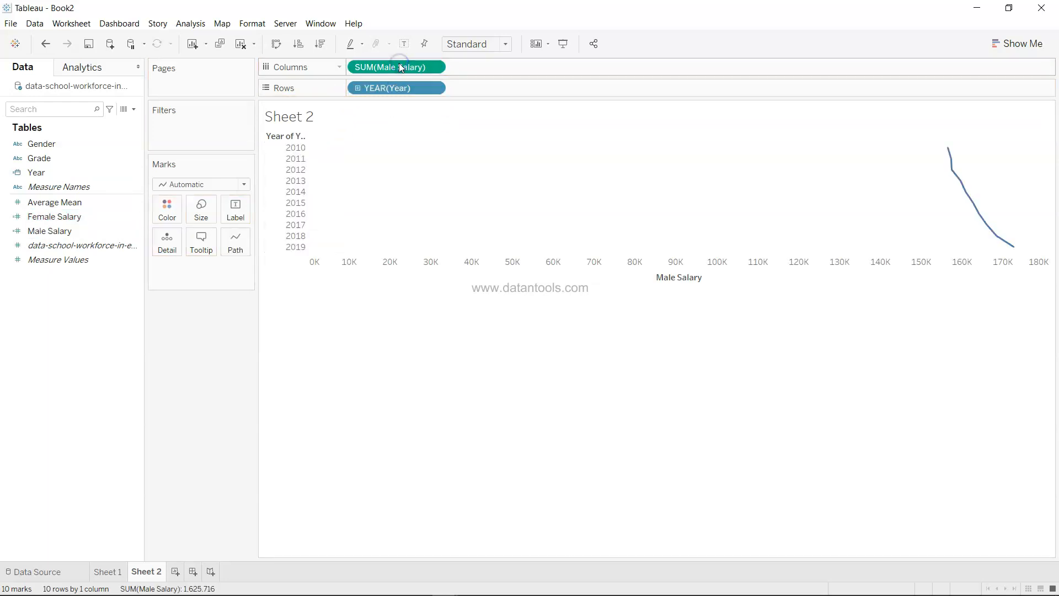
pyautogui.click(190, 184)
pyautogui.click(191, 214)
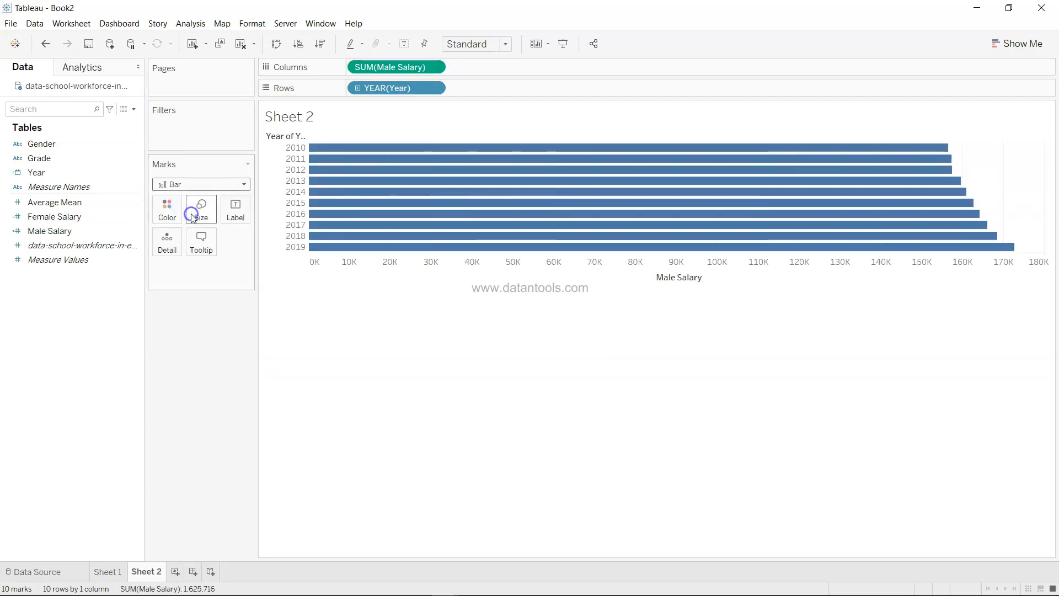
# Add Female Salary to Columns after Male Salary and make the year rows taller
pyautogui.moveTo(82, 215); pyautogui.dragTo(528, 71)
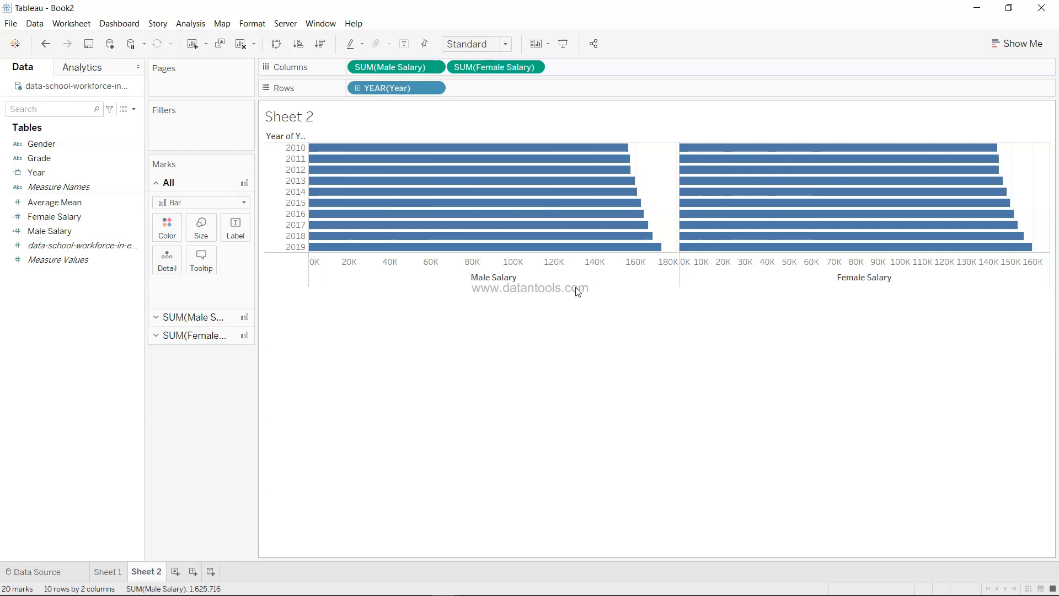
pyautogui.moveTo(577, 286); pyautogui.dragTo(575, 416)
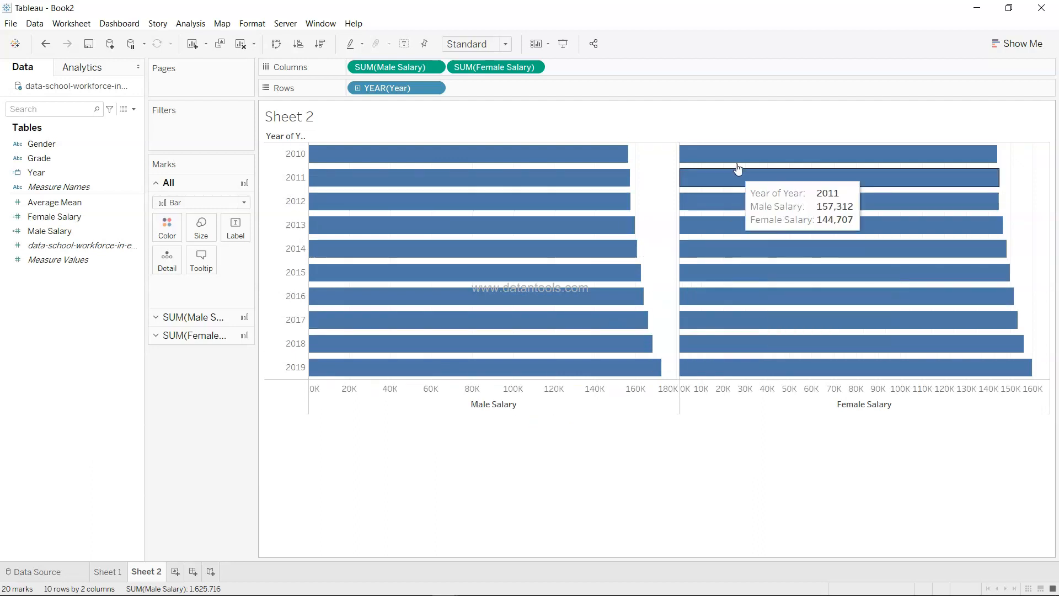
# Combine Male Salary and Female Salary on a dual axis and synchronize the Female Salary axis
pyautogui.click(218, 318)
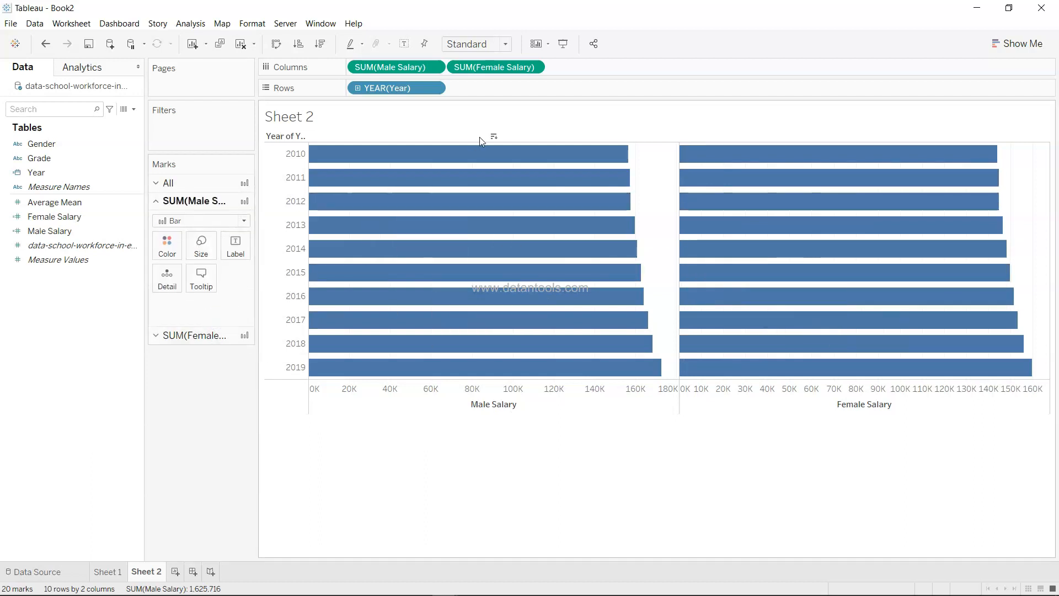
pyautogui.click(533, 67)
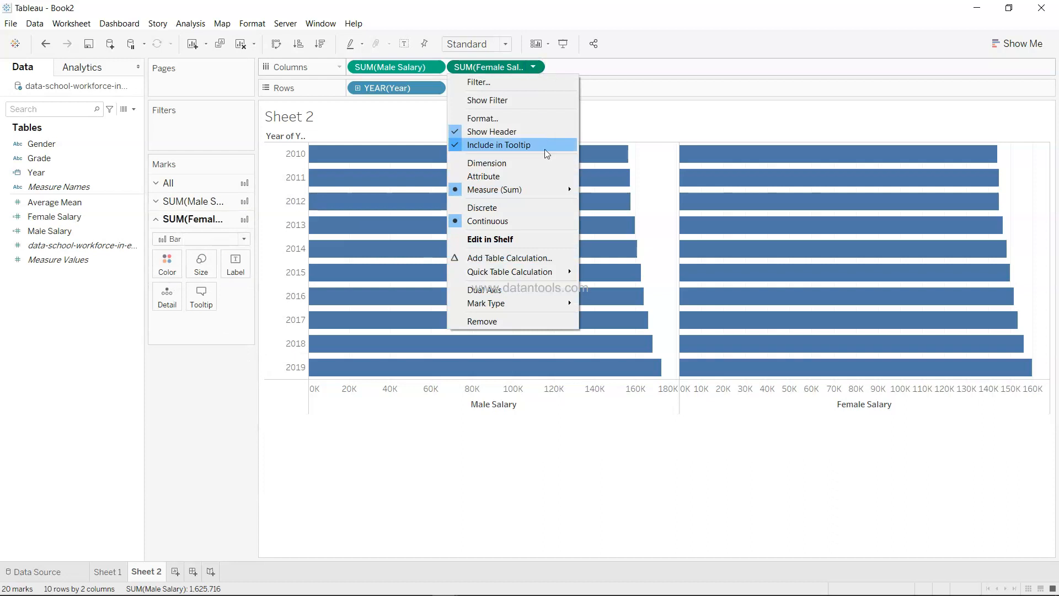
pyautogui.click(534, 290)
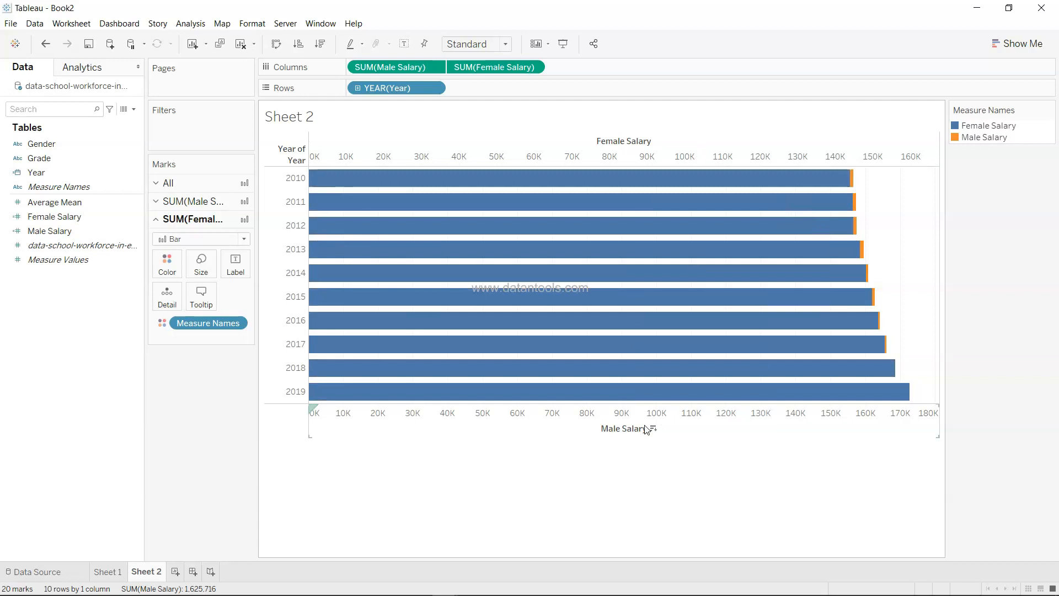
pyautogui.rightClick(613, 156)
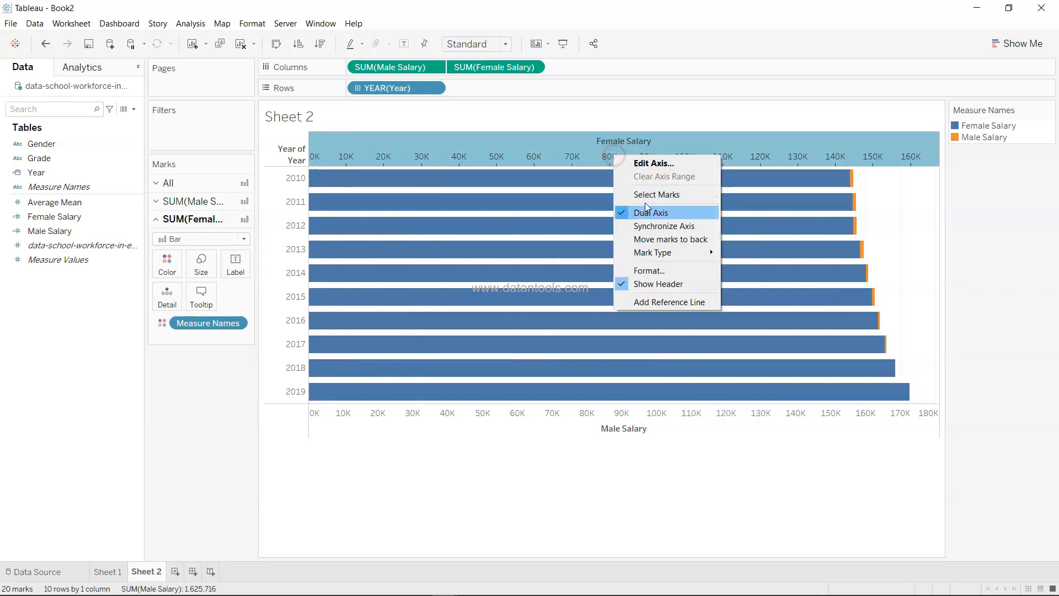
pyautogui.click(654, 224)
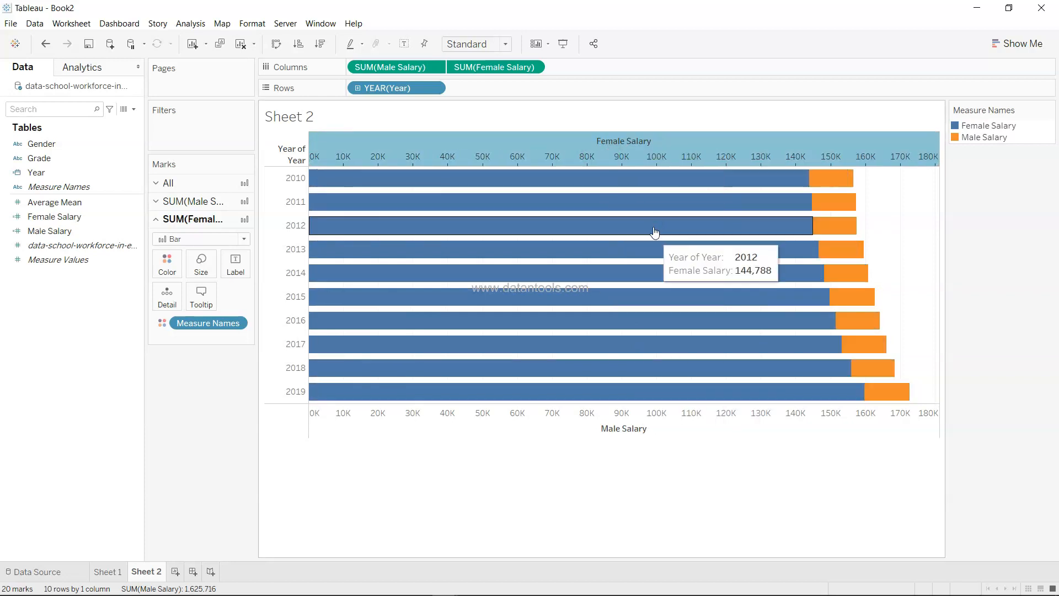
pyautogui.click(913, 456)
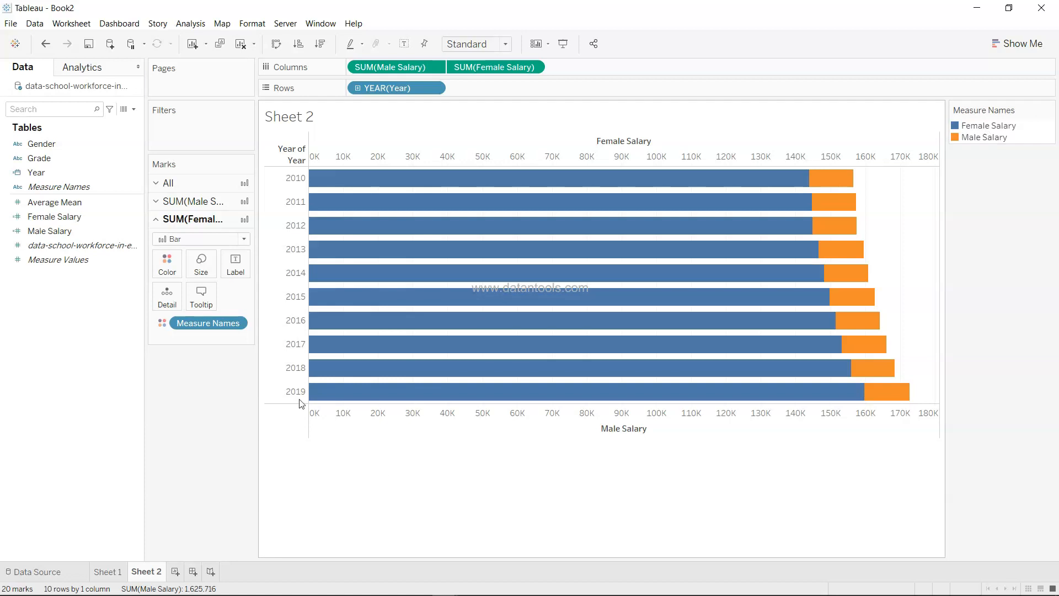
# Make the Female Salary bars thinner than the Male Salary bars behind them
pyautogui.click(203, 268)
pyautogui.moveTo(265, 300); pyautogui.dragTo(237, 300)
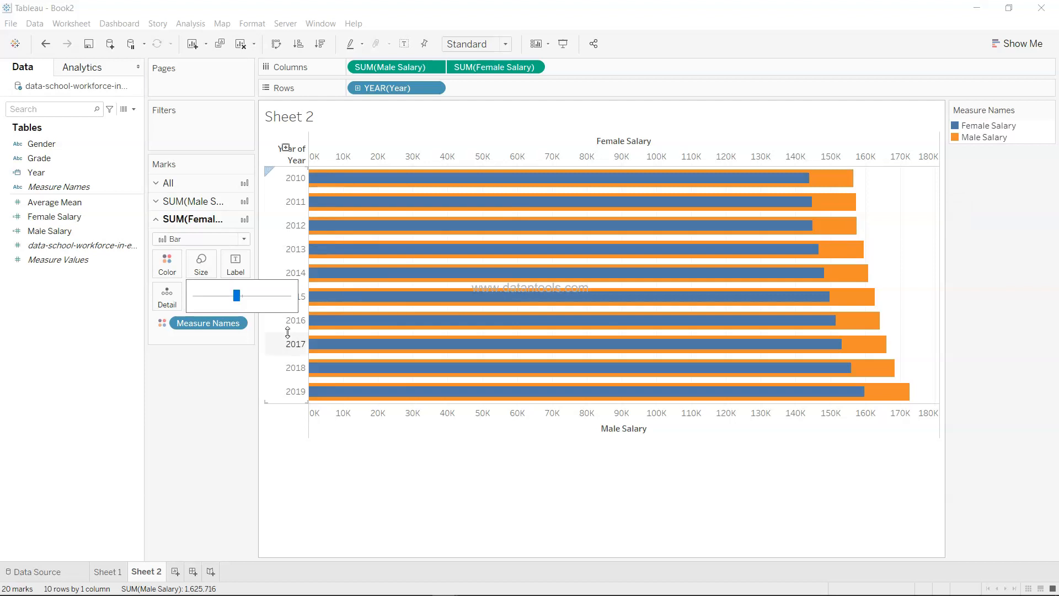
# Recolour the Female Salary bars grey from the Automatic palette
pyautogui.click(168, 268)
pyautogui.click(221, 306)
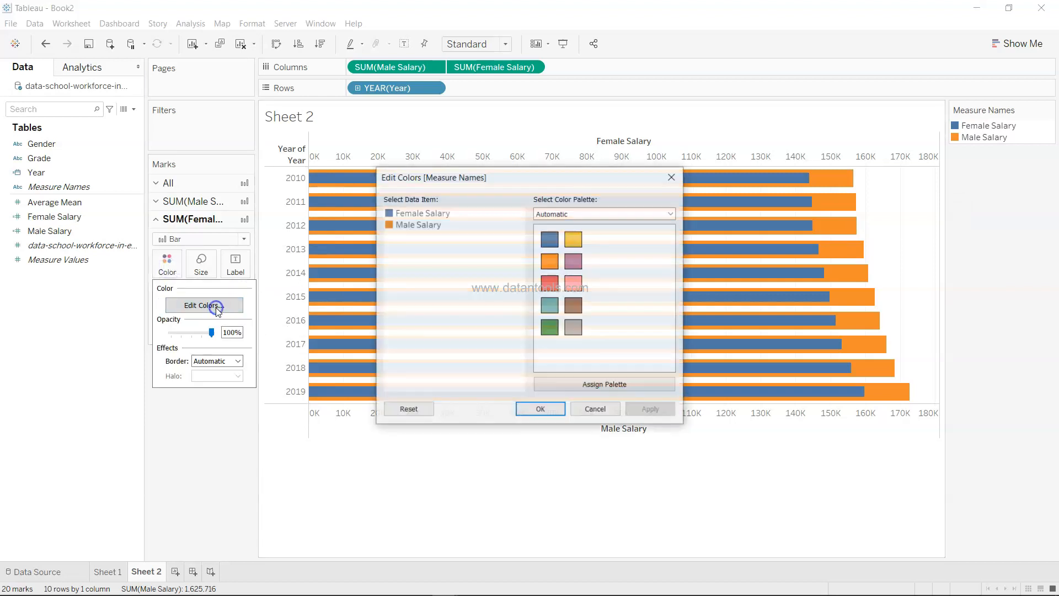
pyautogui.moveTo(467, 175); pyautogui.dragTo(230, 171)
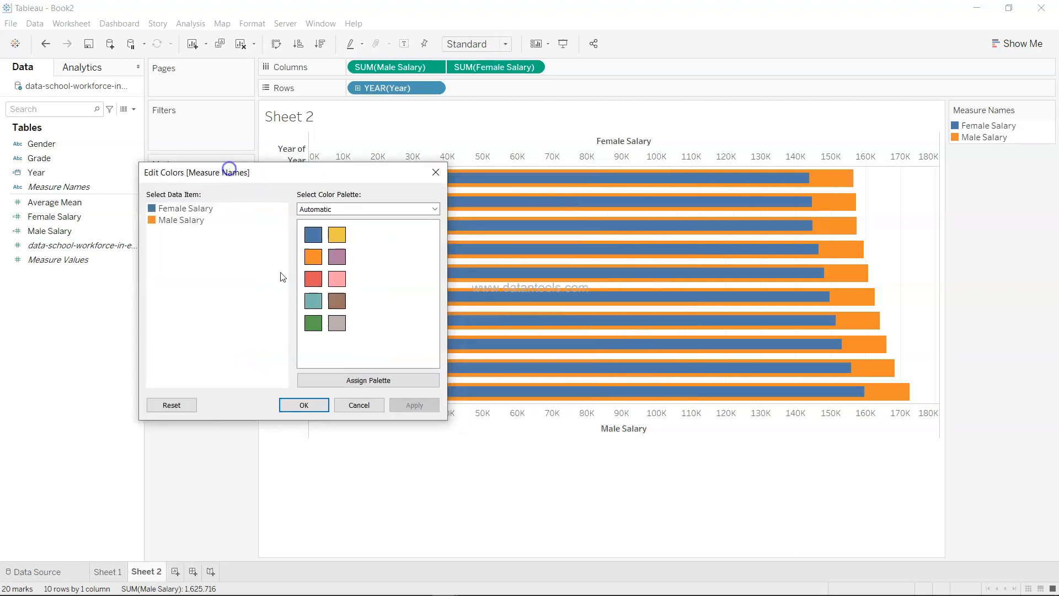
pyautogui.click(194, 209)
pyautogui.click(337, 323)
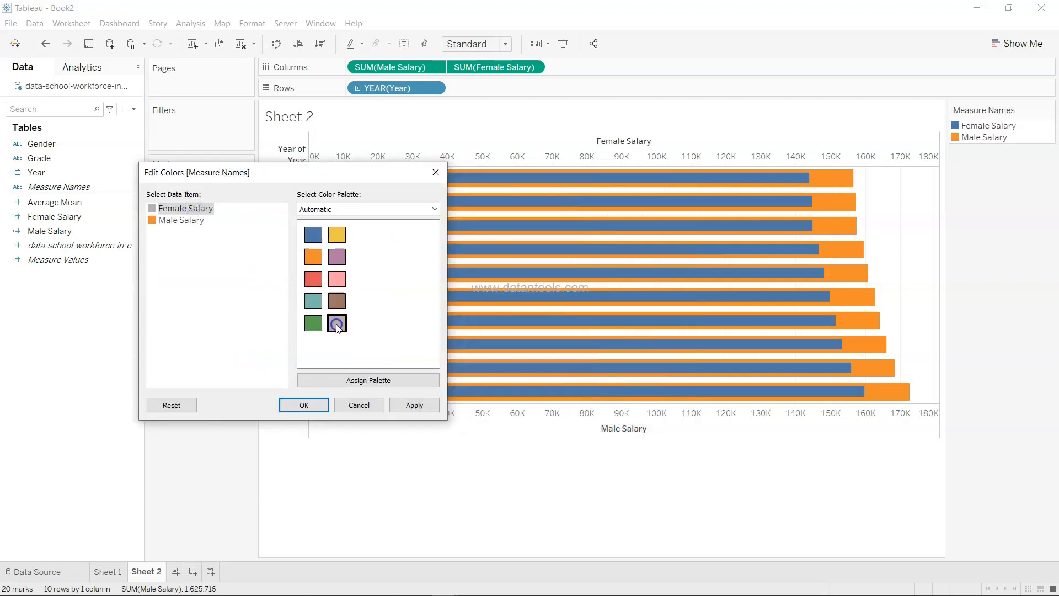
pyautogui.click(424, 406)
# Recolour the Male Salary bars teal from the Automatic palette and accept the colour changes
pyautogui.click(183, 220)
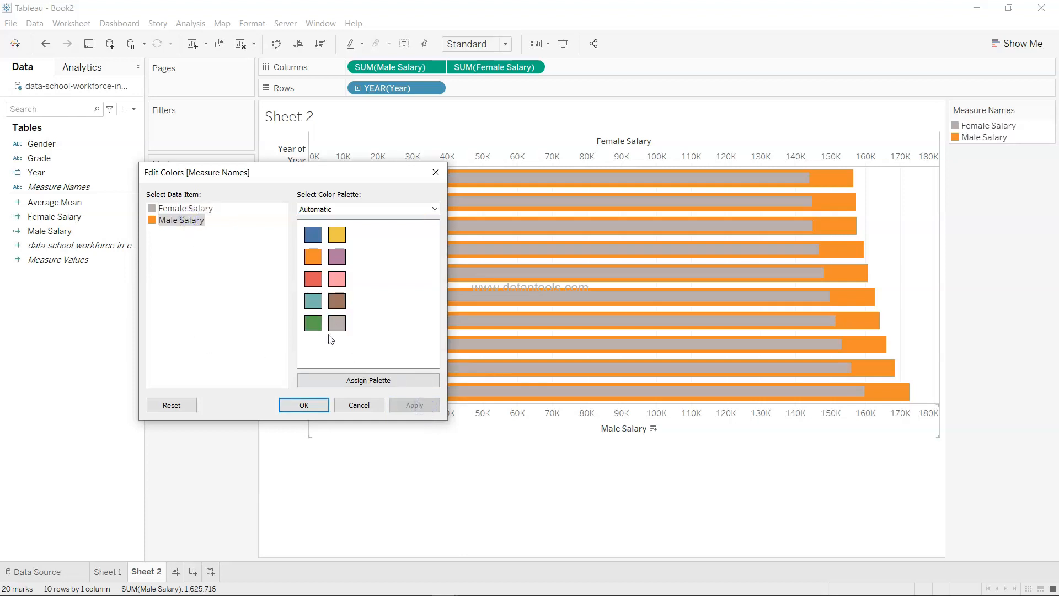
pyautogui.click(313, 300)
pyautogui.click(420, 407)
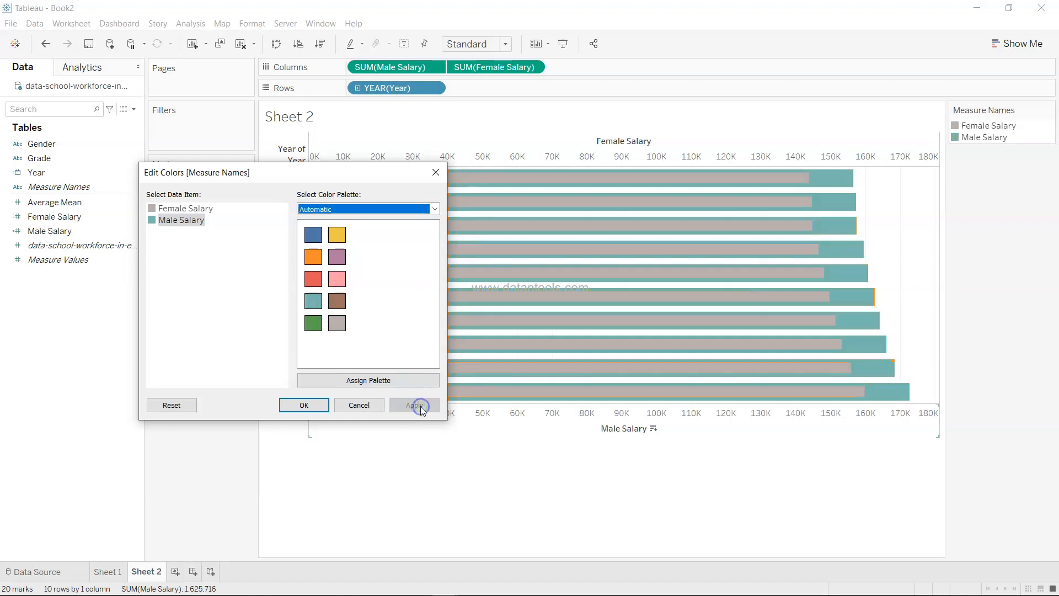
pyautogui.click(303, 404)
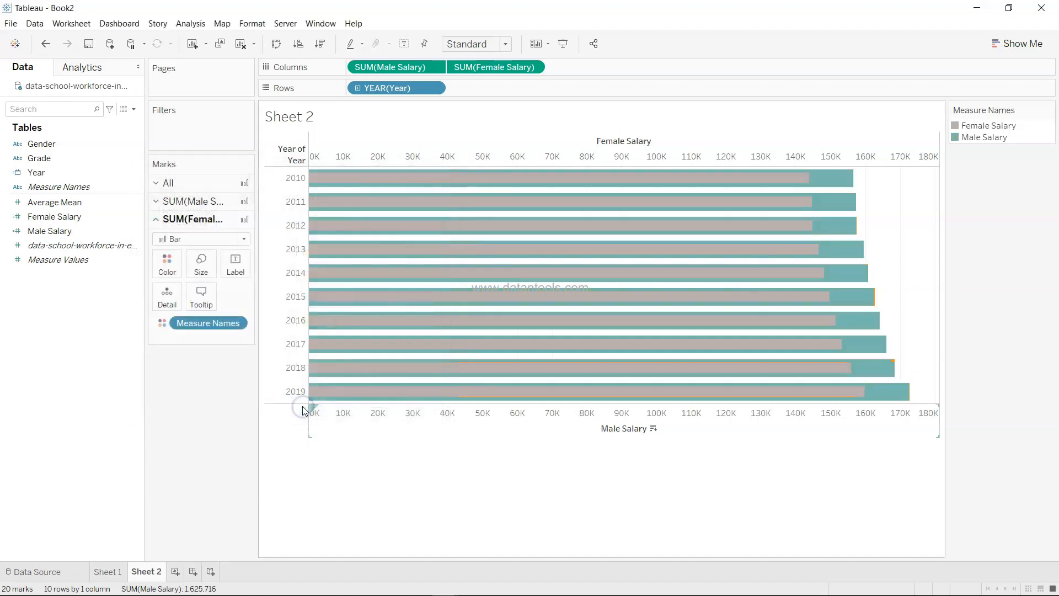
# Reduce the thickness of the grey Female Salary bars slightly further
pyautogui.click(203, 267)
pyautogui.moveTo(236, 296)
pyautogui.mouseDown()
pyautogui.moveTo(215, 298)
pyautogui.moveTo(230, 298)
pyautogui.mouseUp()
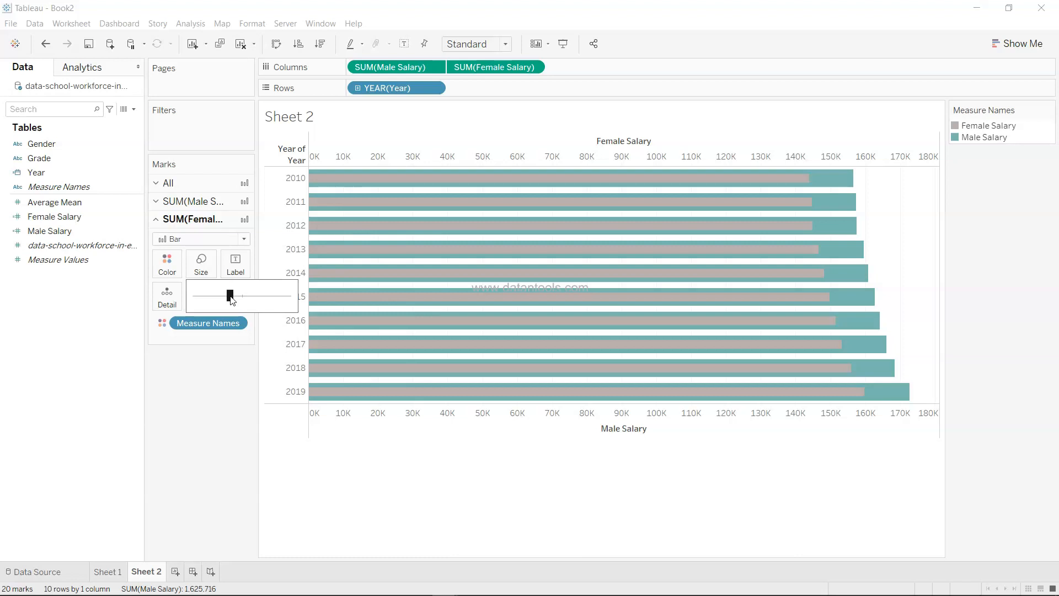
# Try the Female Salary axis without zero included in its range, and undo the change
pyautogui.rightClick(451, 154)
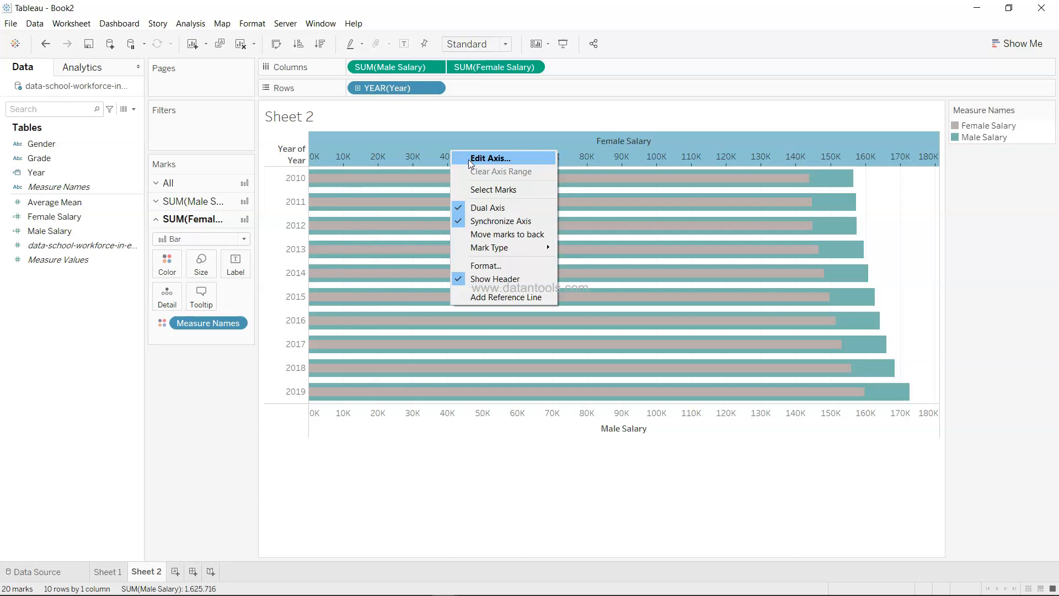
pyautogui.click(470, 159)
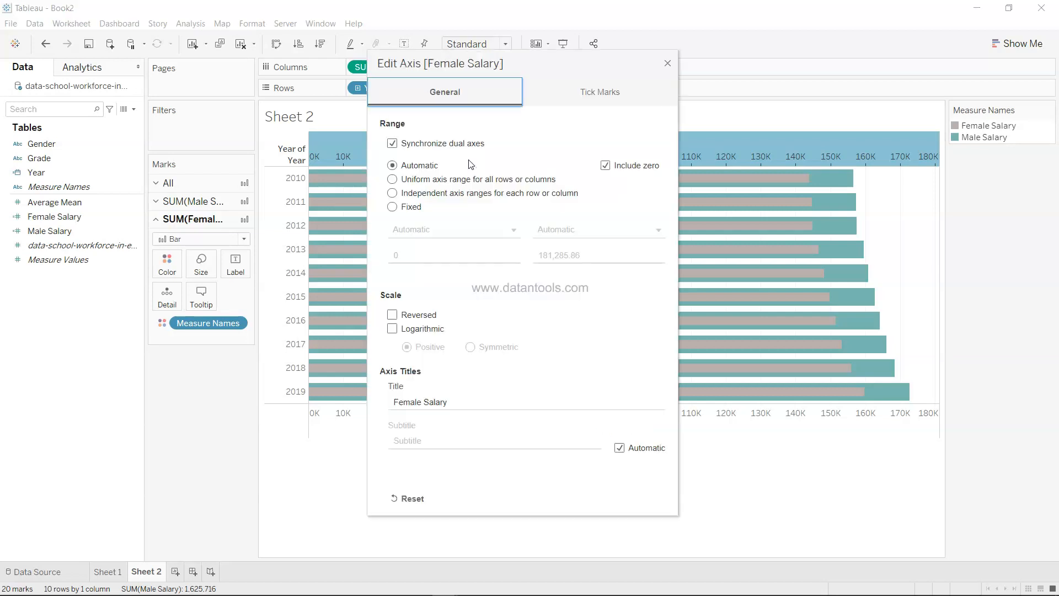
pyautogui.click(605, 165)
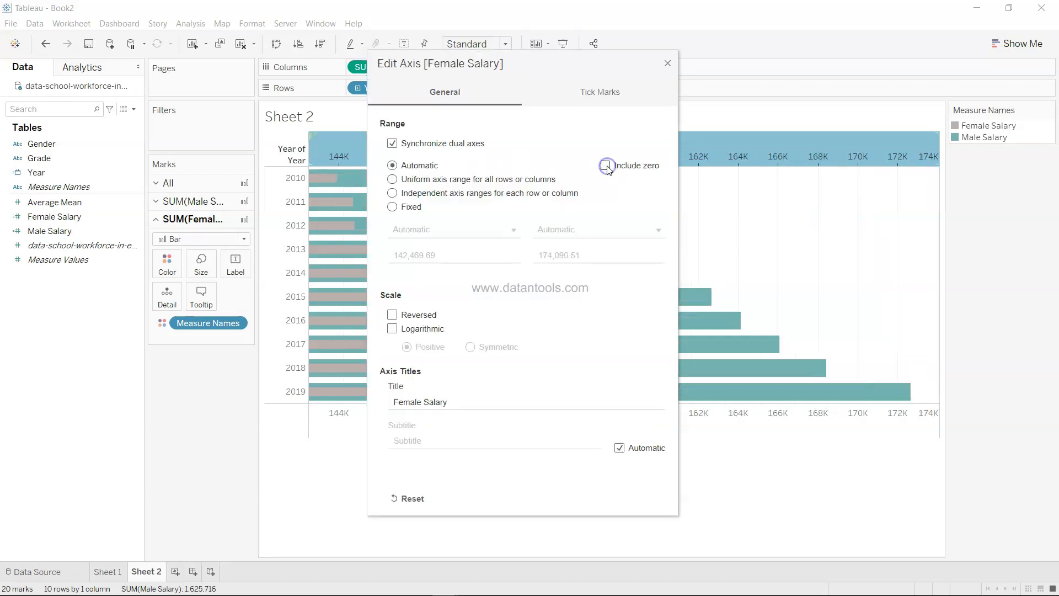
pyautogui.click(668, 67)
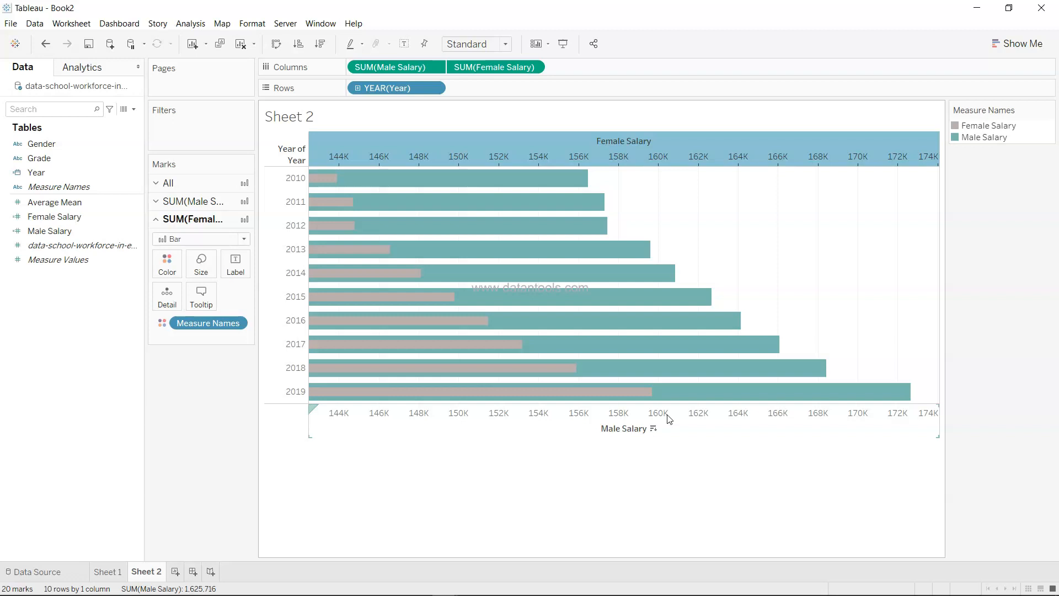
pyautogui.moveTo(554, 181)
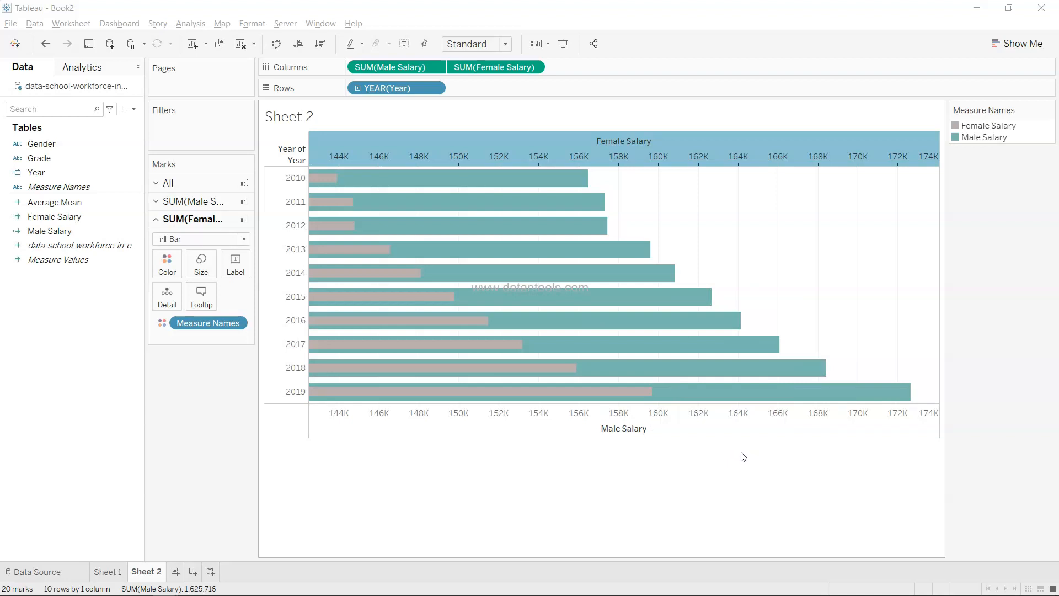
pyautogui.click(688, 463)
pyautogui.hotkey('ctrl', 'z')
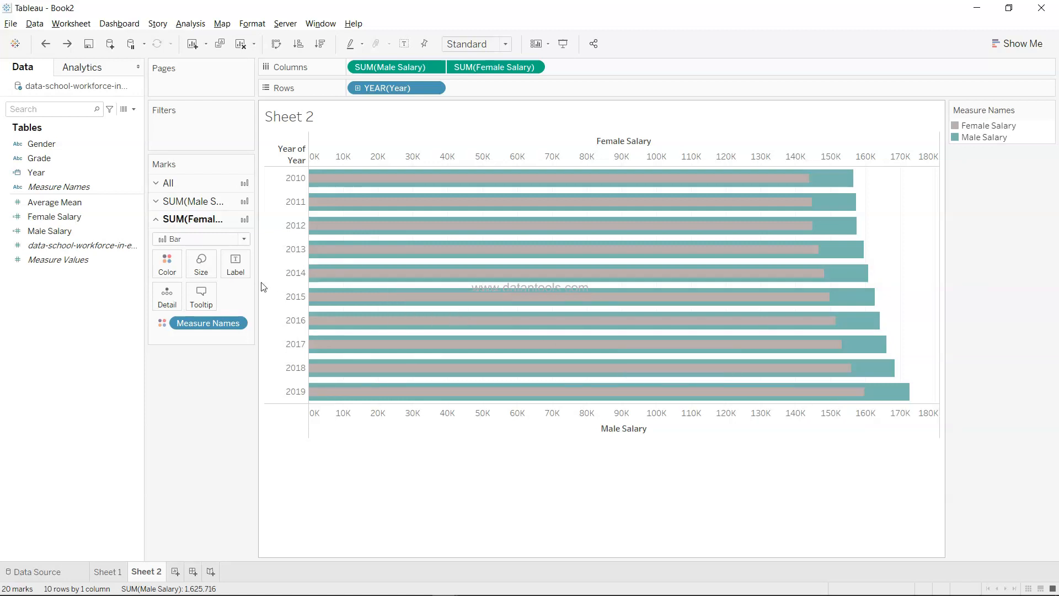
# Change the Female Salary marks to circles and colour them orange from the Automatic palette
pyautogui.click(219, 240)
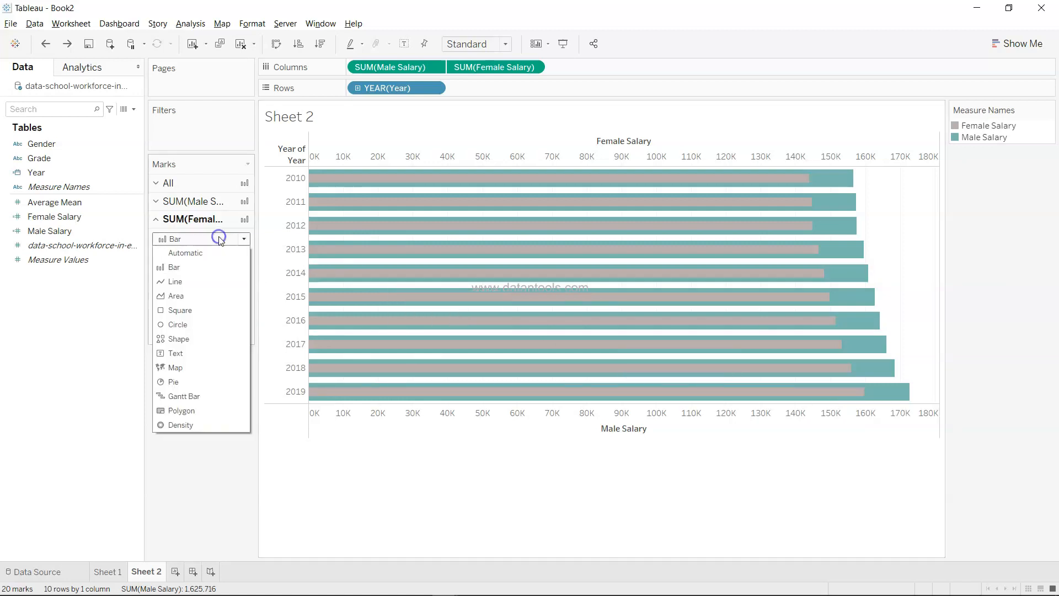
pyautogui.click(202, 330)
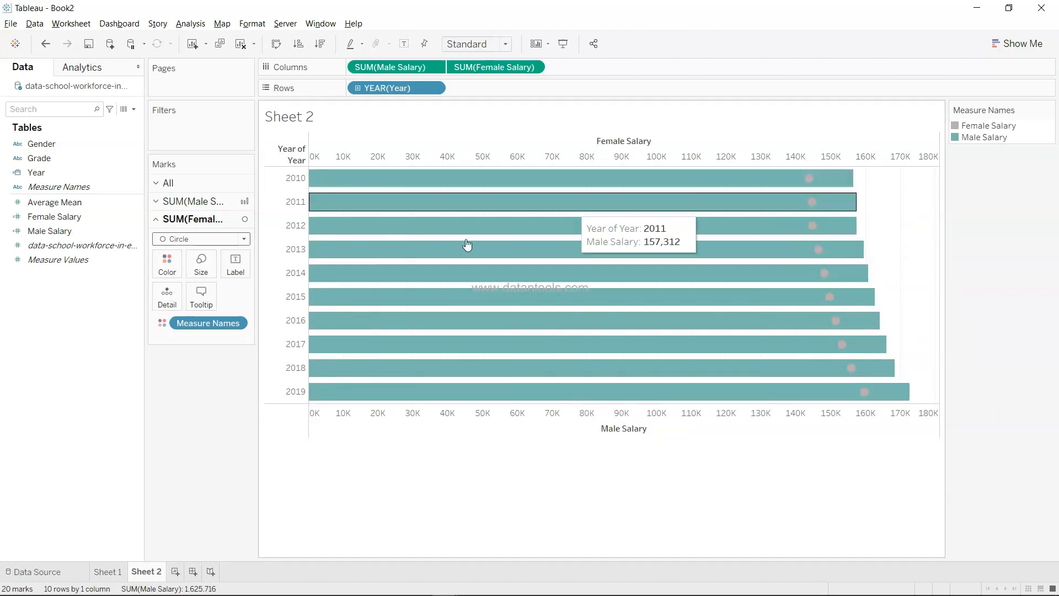
pyautogui.click(164, 263)
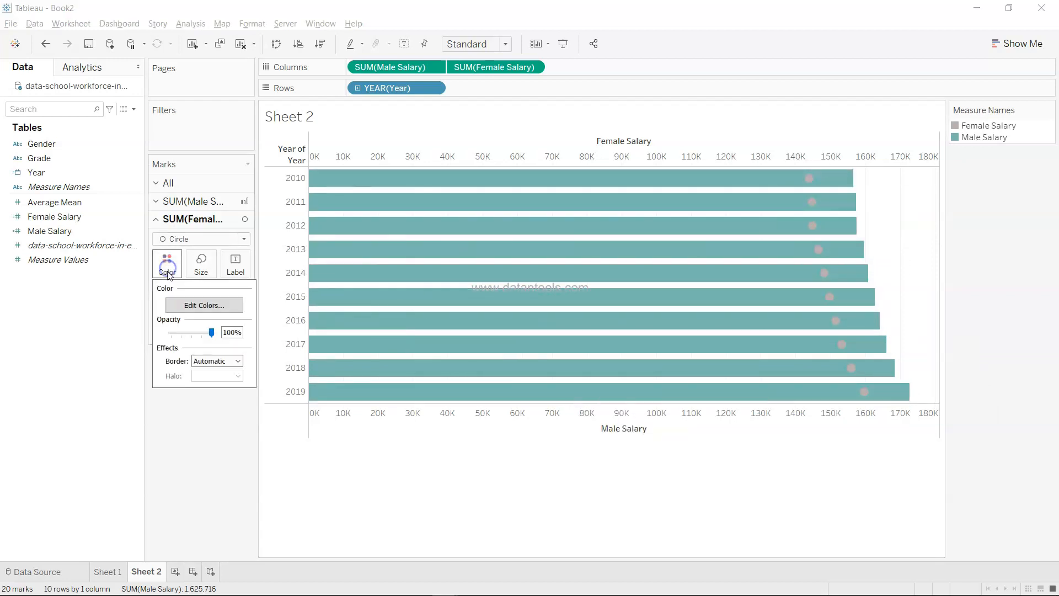
pyautogui.click(197, 310)
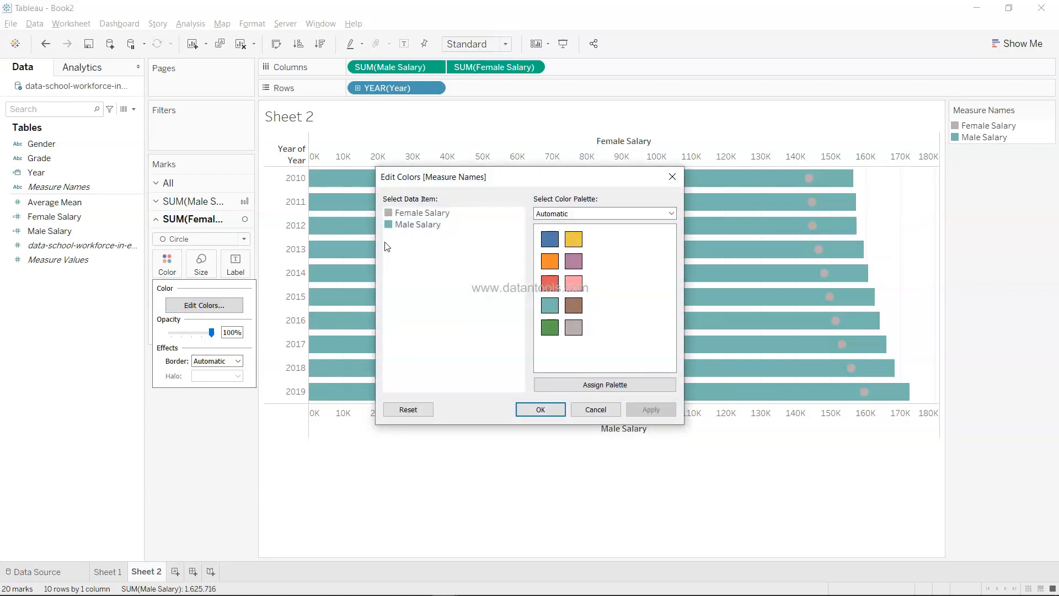
pyautogui.click(405, 217)
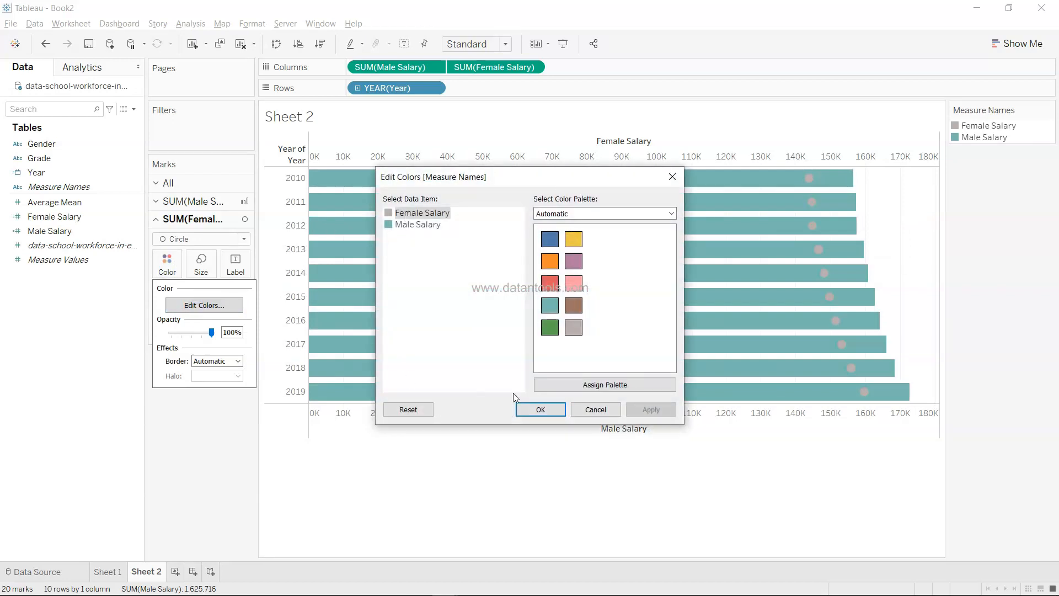
pyautogui.click(550, 262)
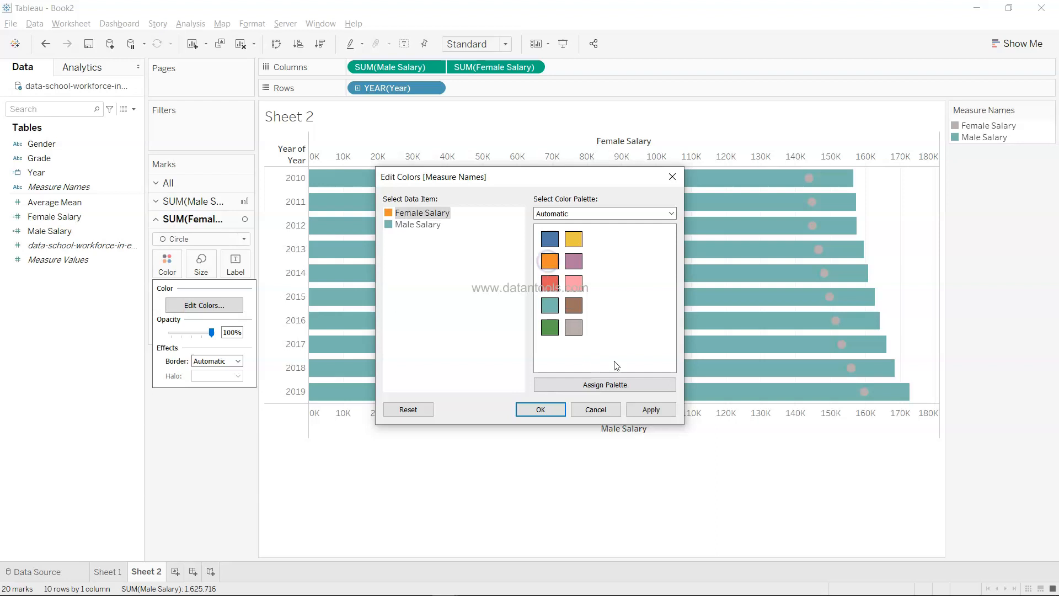
pyautogui.click(648, 409)
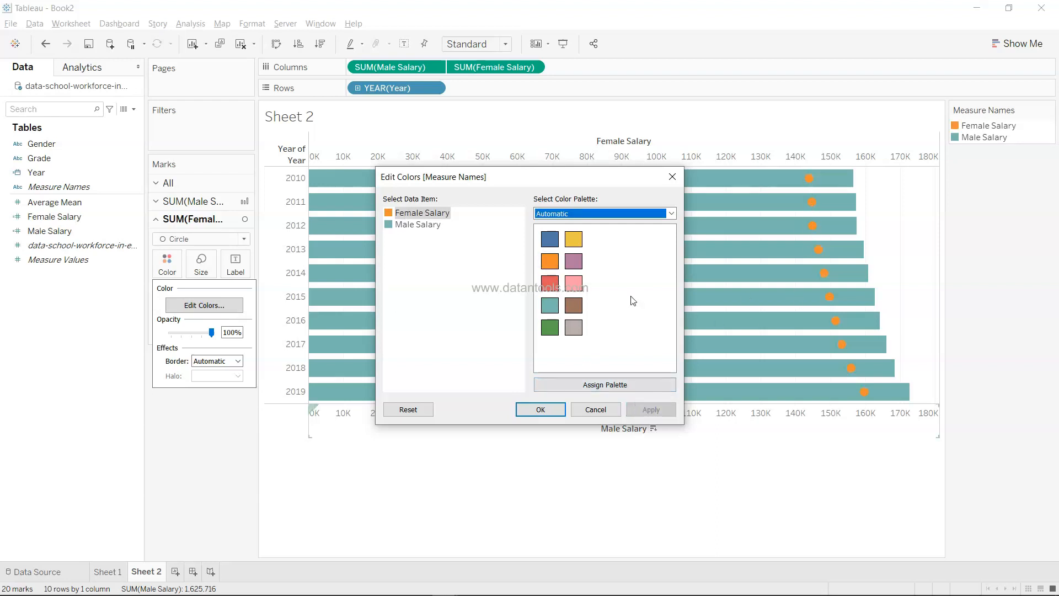
# Recolour the Female Salary circles yellow from the Automatic palette and accept the colour changes
pyautogui.click(436, 214)
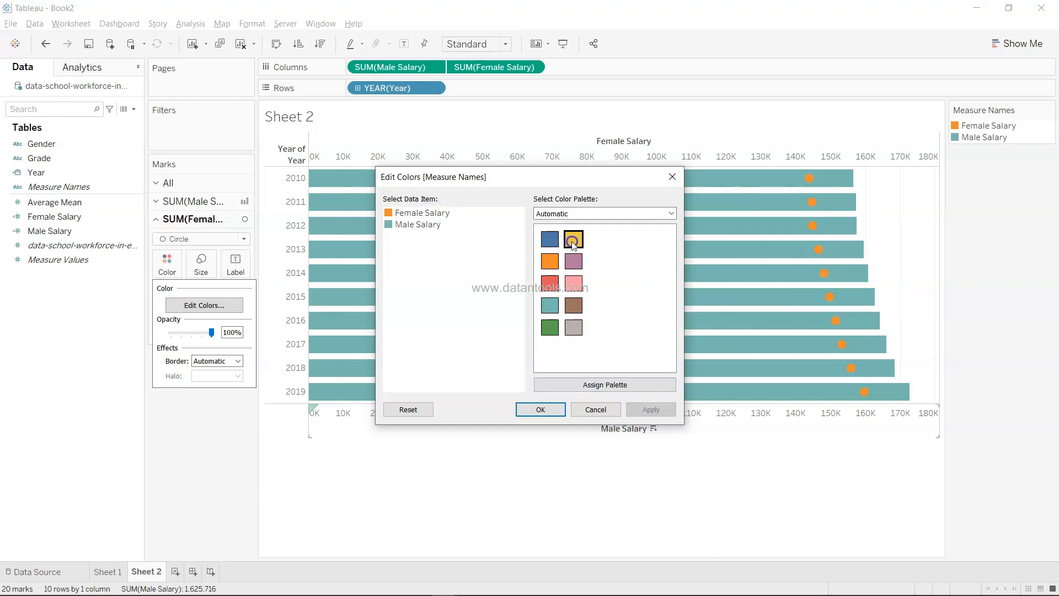
pyautogui.click(407, 215)
pyautogui.click(574, 238)
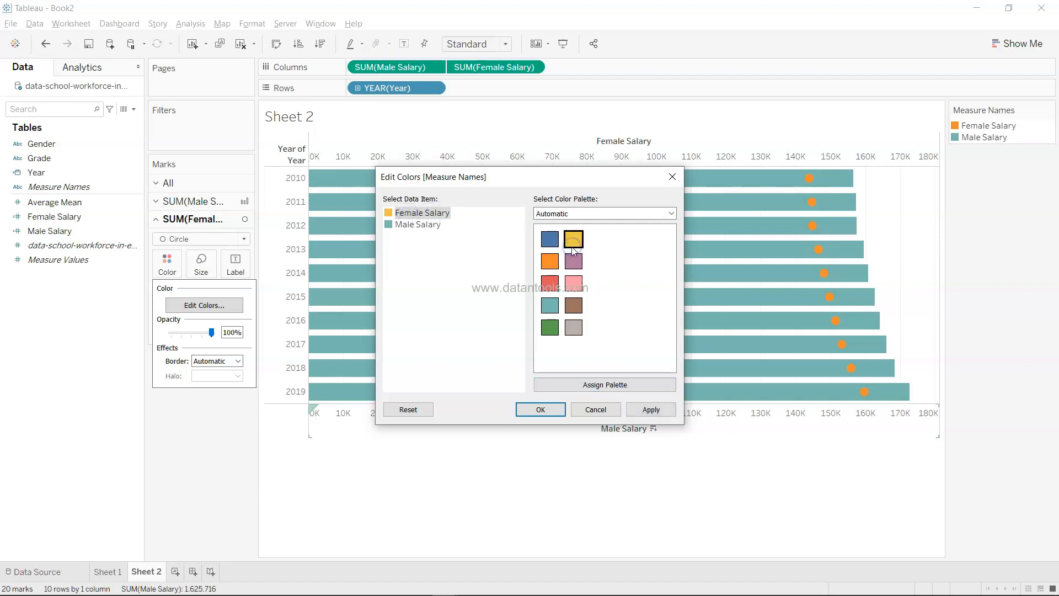
pyautogui.click(652, 408)
pyautogui.click(540, 409)
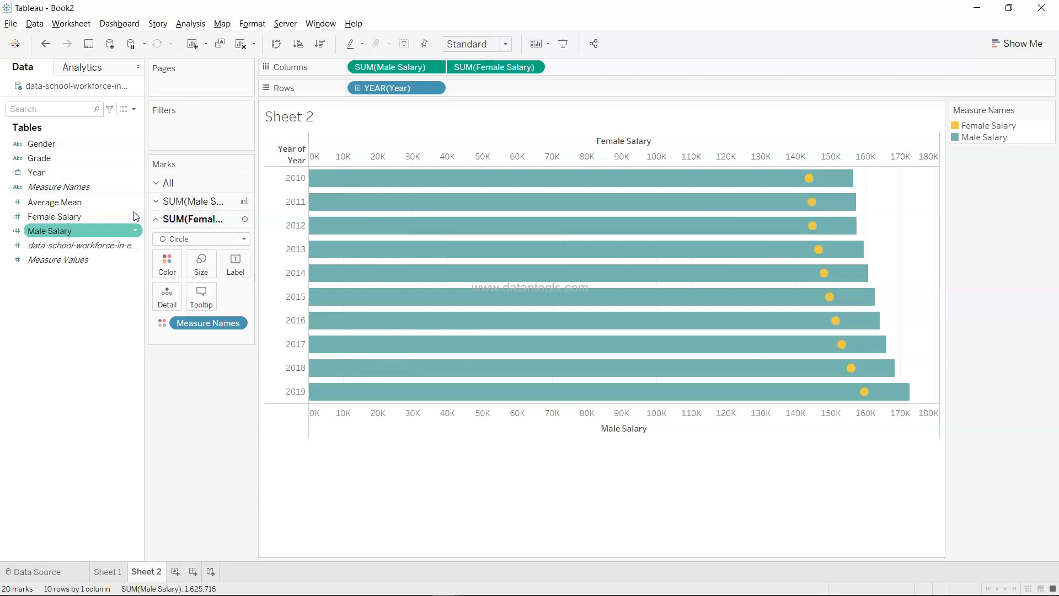
# Break down each year's rows by Grade and show a filter for Grade
pyautogui.moveTo(84, 157); pyautogui.dragTo(526, 94)
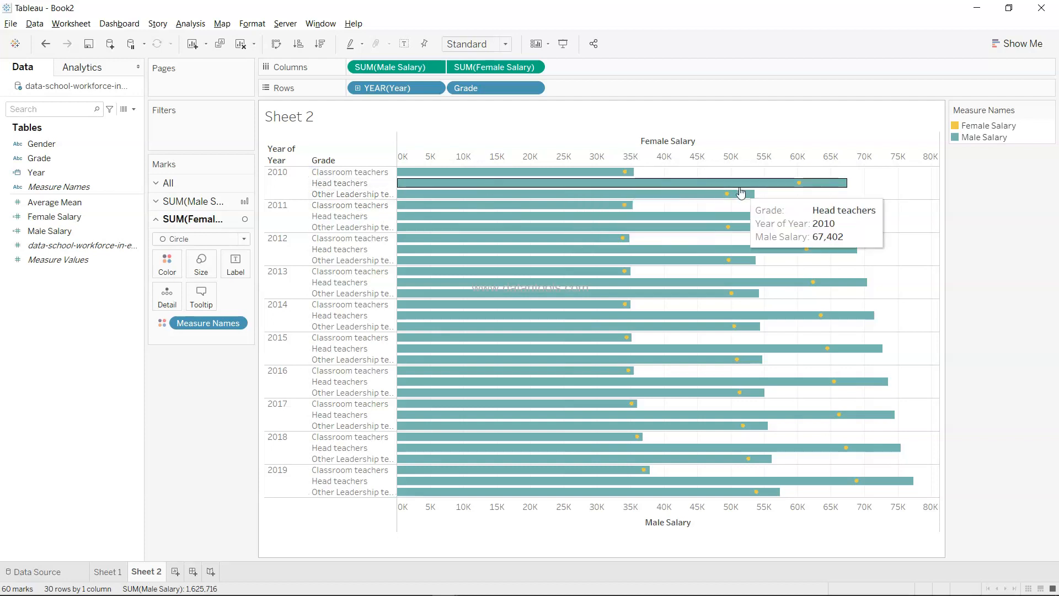
pyautogui.moveTo(729, 198)
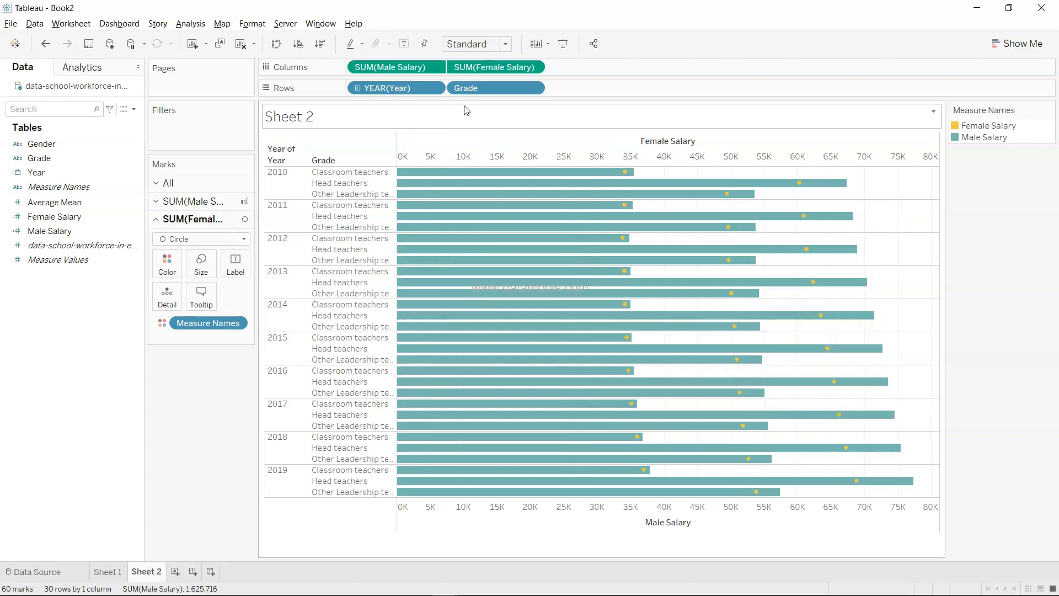
pyautogui.click(532, 89)
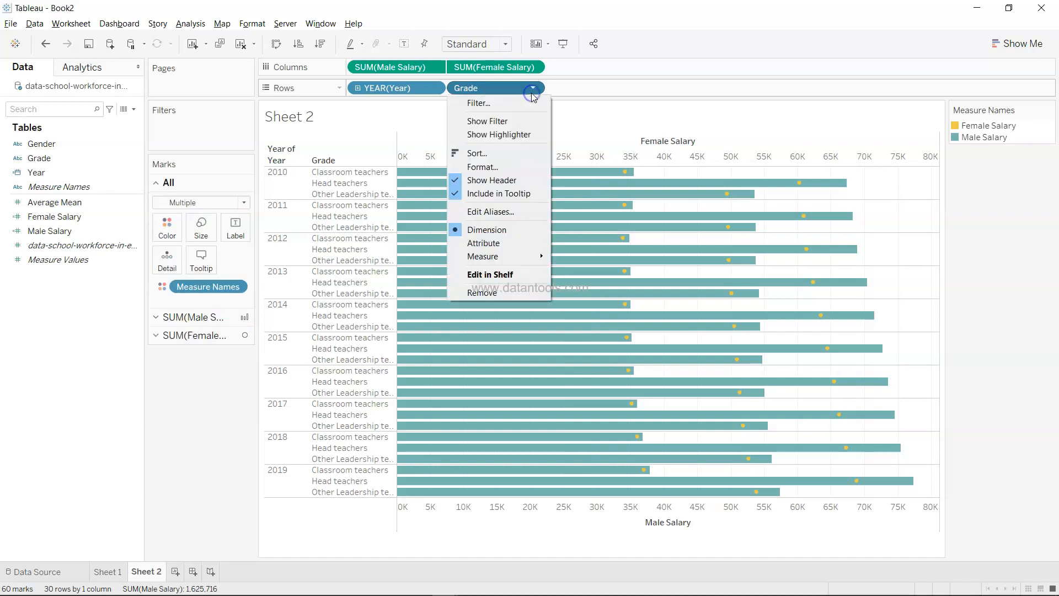
pyautogui.click(534, 123)
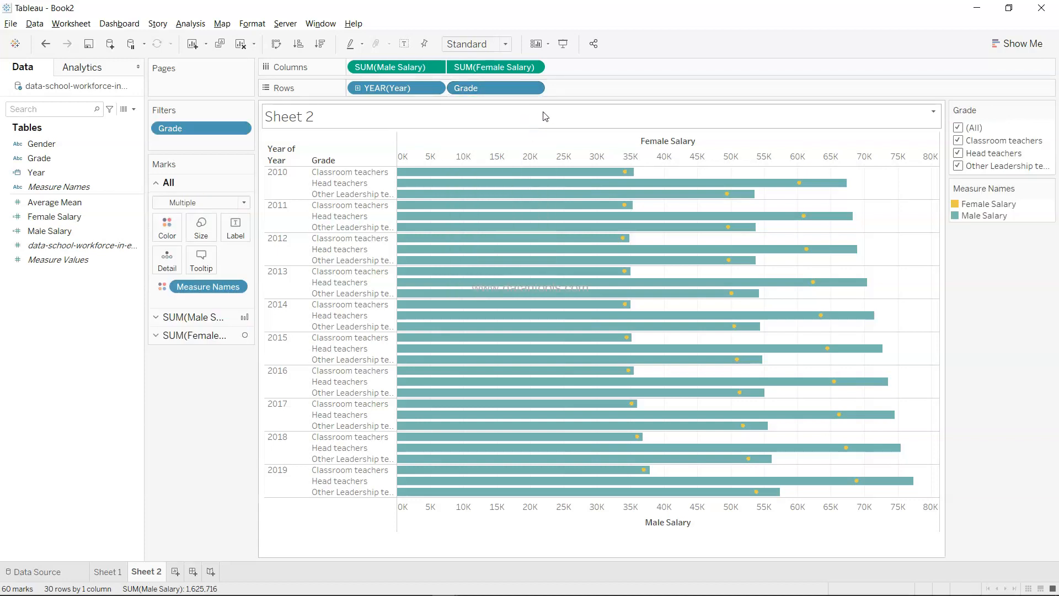
# Remove Grade from Rows and place it first in Columns, ahead of the Male Salary measure
pyautogui.moveTo(528, 90); pyautogui.dragTo(213, 423)
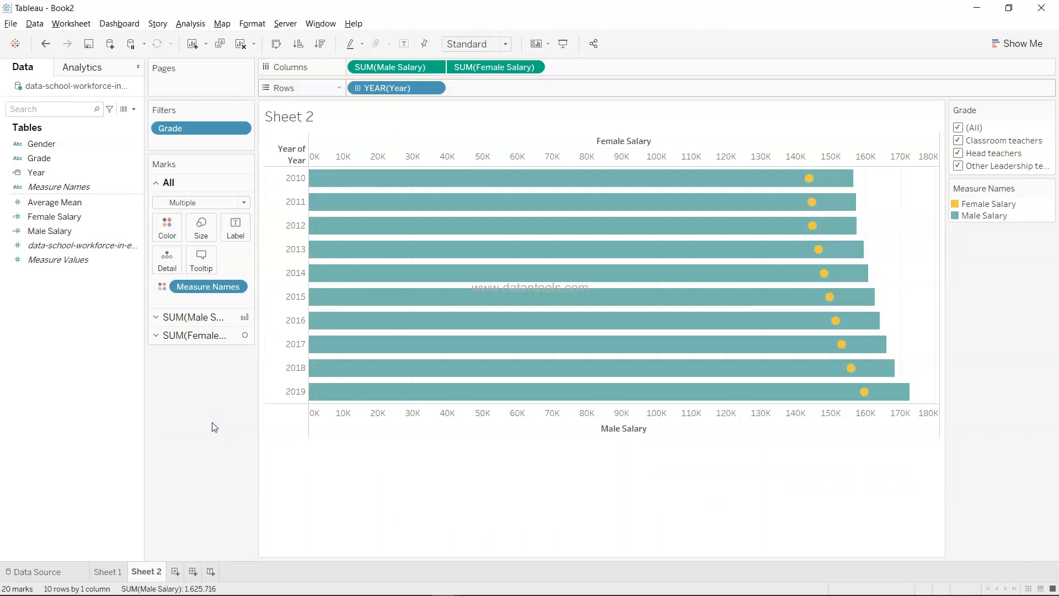
pyautogui.click(92, 156)
pyautogui.moveTo(91, 157); pyautogui.dragTo(376, 64)
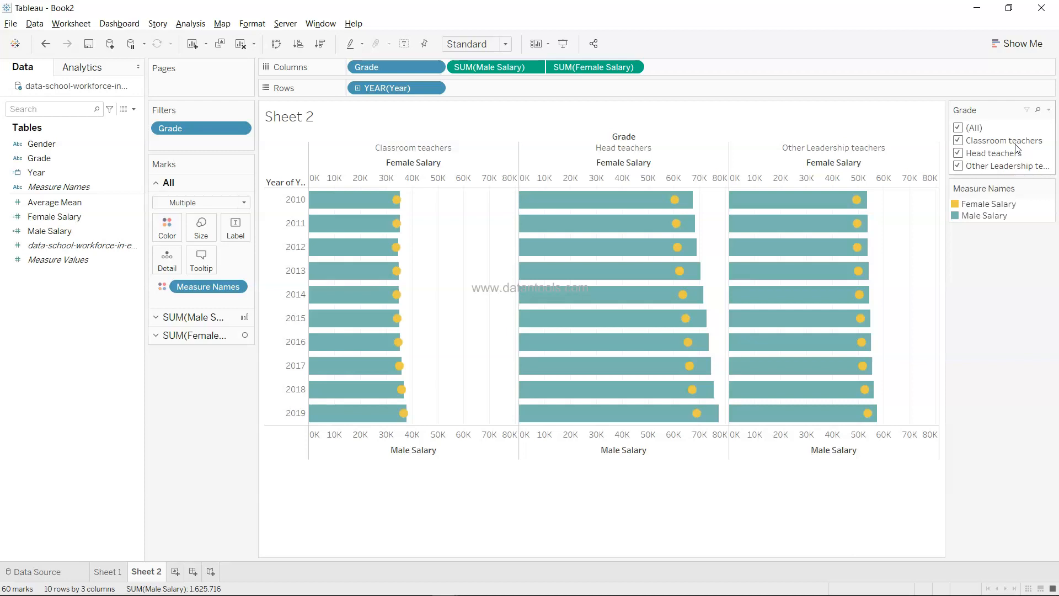
# Hide the Grade filter card and the Female Salary axis header
pyautogui.click(1048, 110)
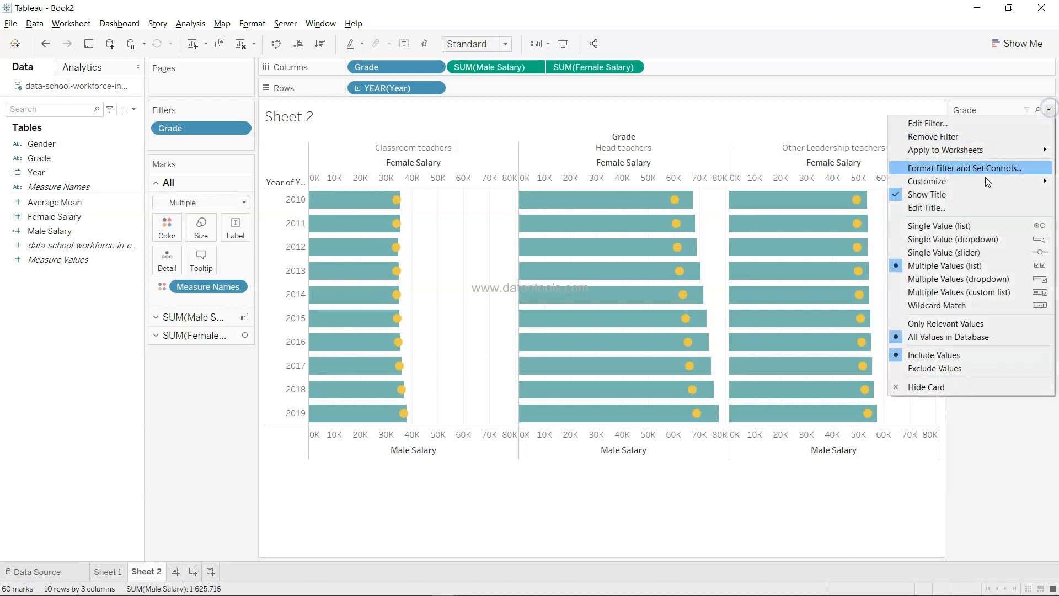
pyautogui.click(951, 386)
pyautogui.moveTo(575, 416)
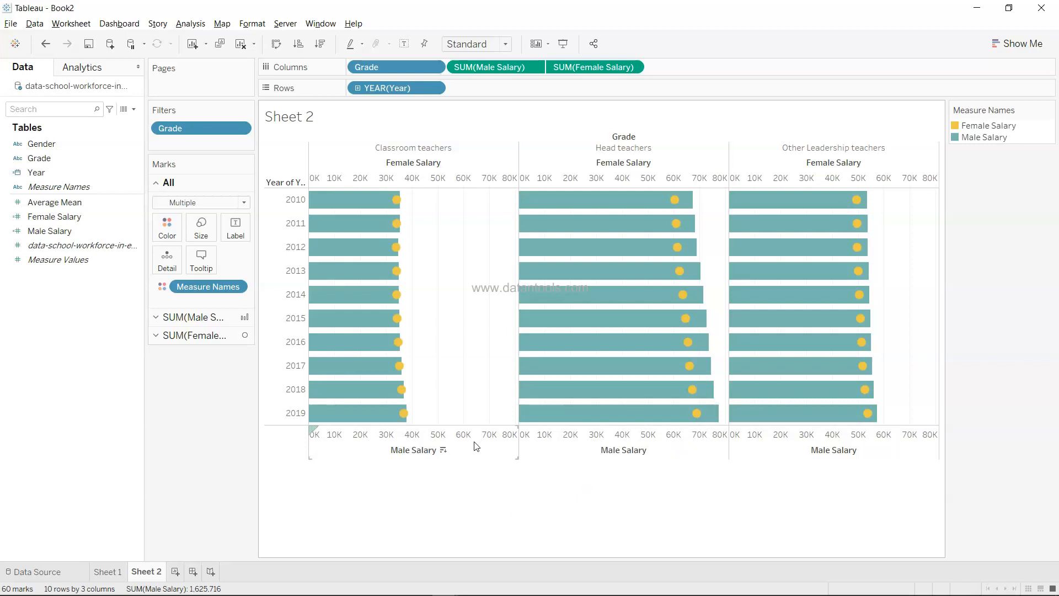
pyautogui.rightClick(483, 177)
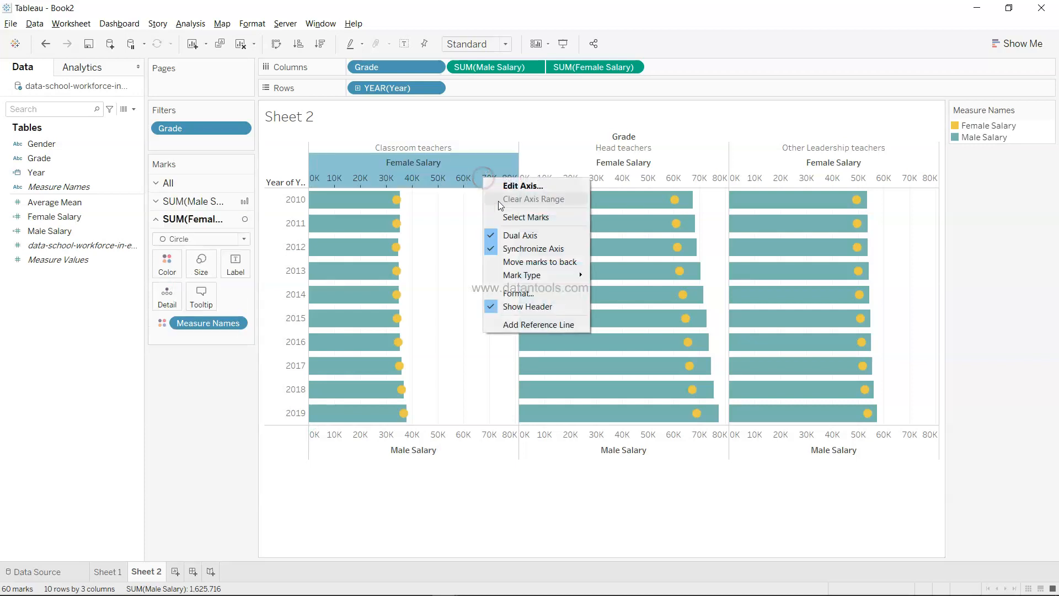
pyautogui.click(524, 306)
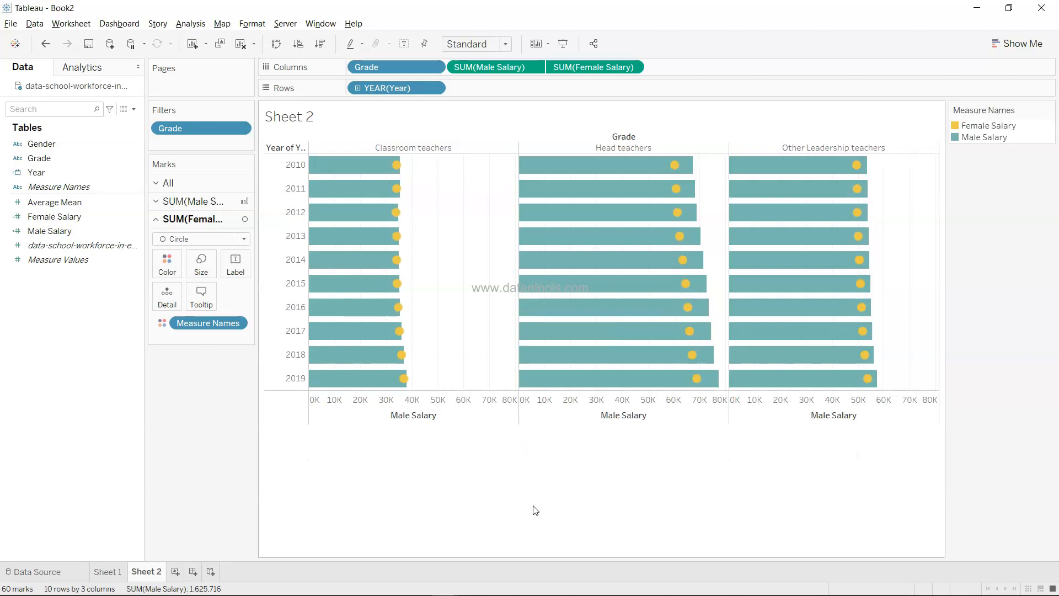
# Create a new worksheet with Year in Rows and Female Salary followed by Male Salary in Columns
pyautogui.click(176, 573)
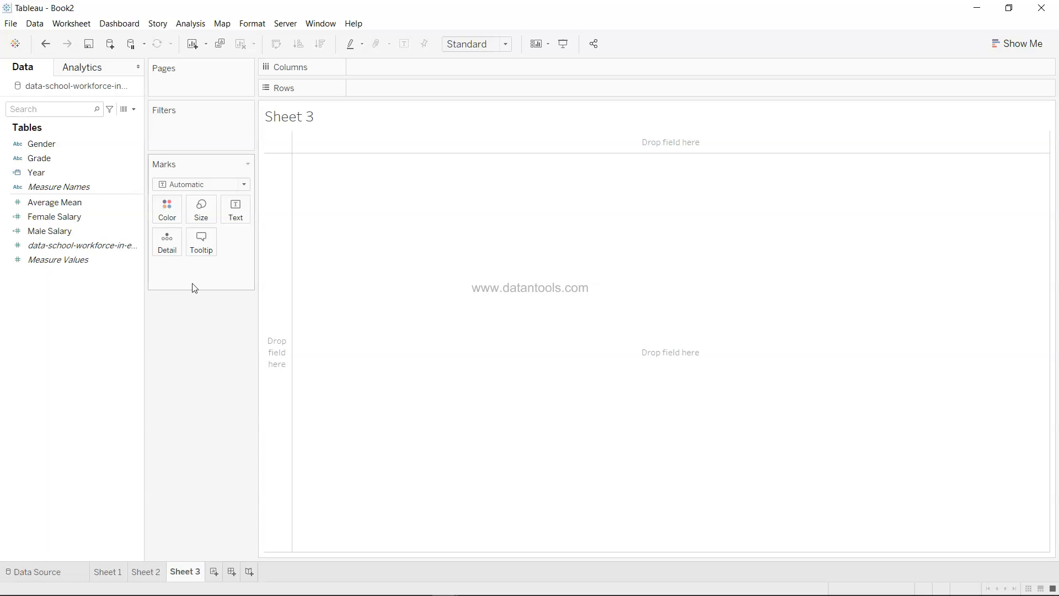
pyautogui.moveTo(110, 178); pyautogui.dragTo(402, 89)
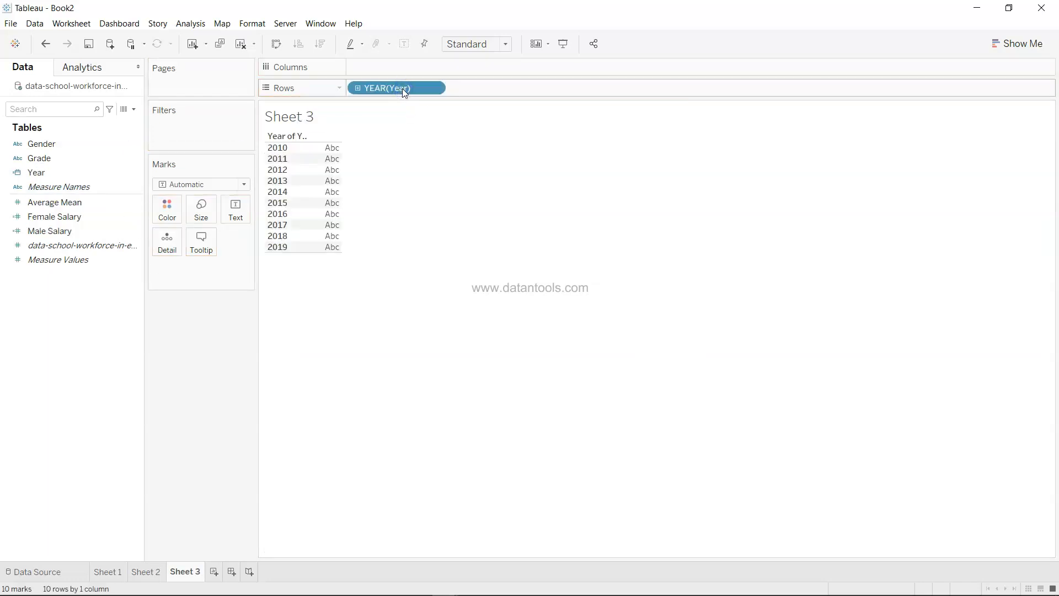
pyautogui.moveTo(98, 217); pyautogui.dragTo(408, 70)
pyautogui.click(105, 234)
pyautogui.moveTo(105, 233); pyautogui.dragTo(541, 74)
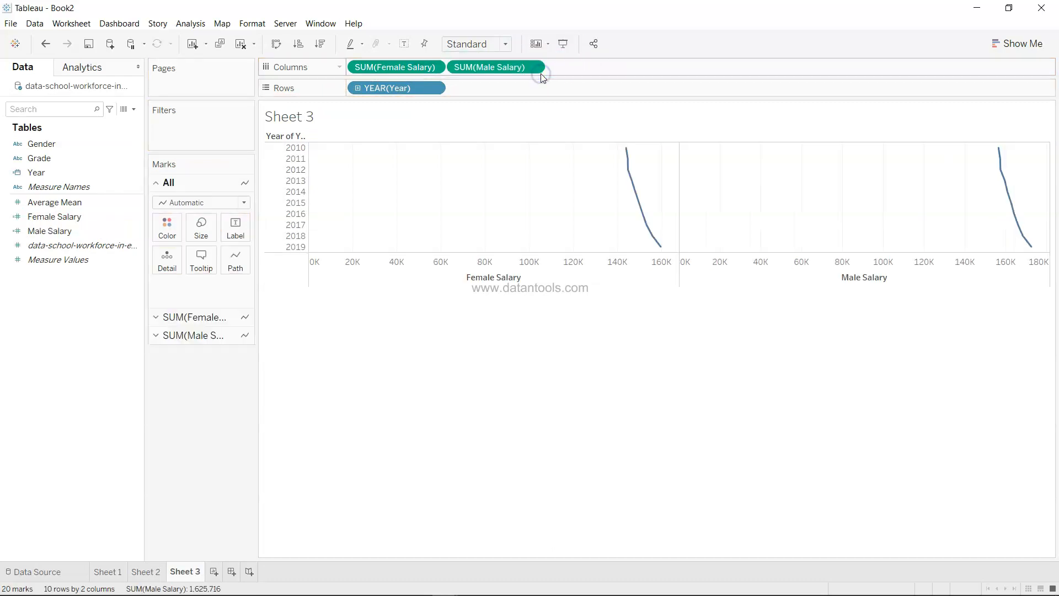
# Change the mark type of both salary measures to Bar
pyautogui.click(210, 204)
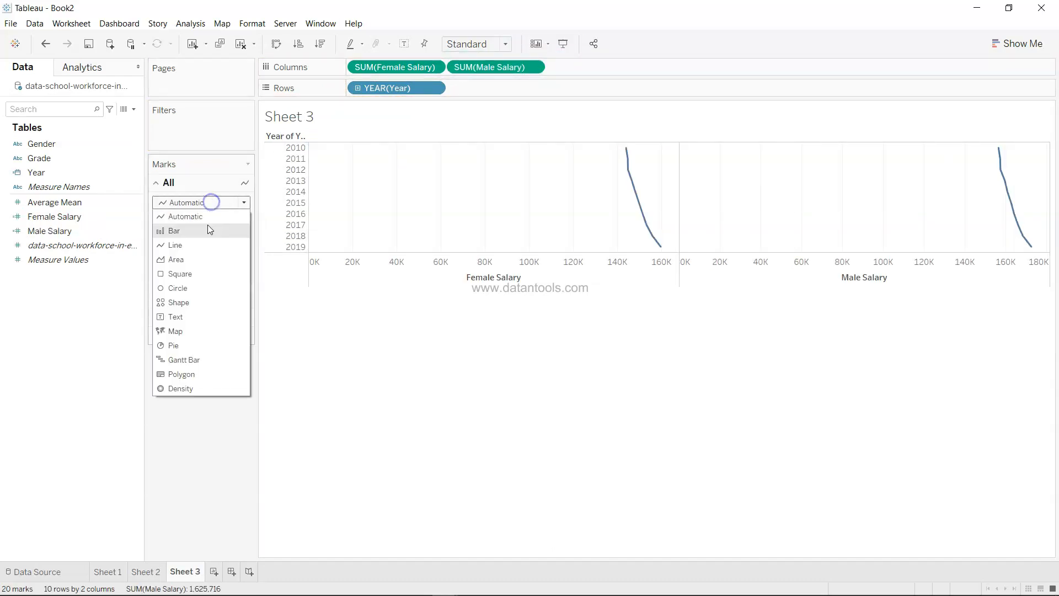
pyautogui.click(206, 232)
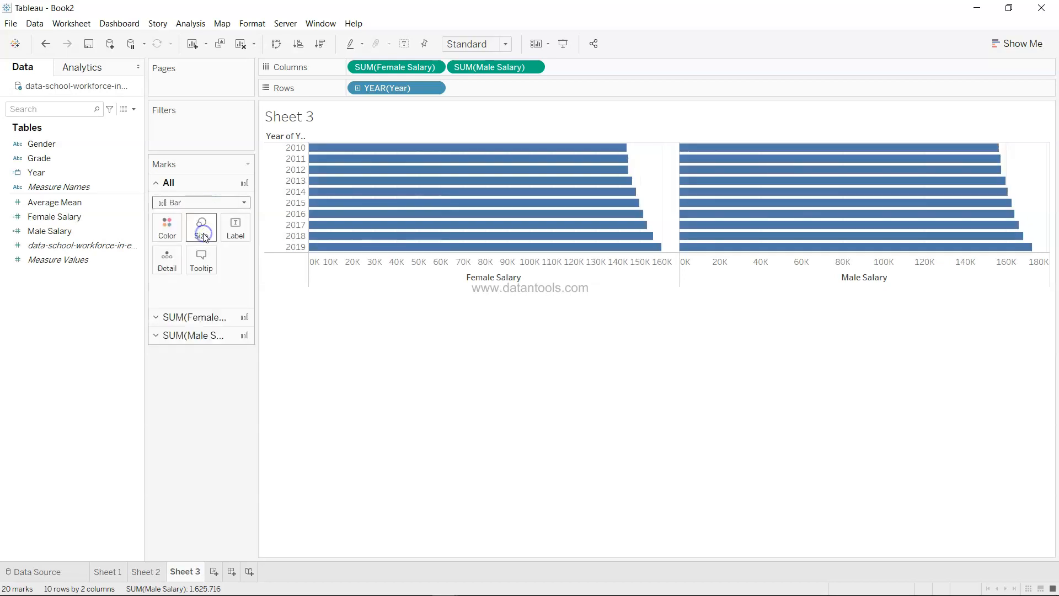
pyautogui.click(216, 334)
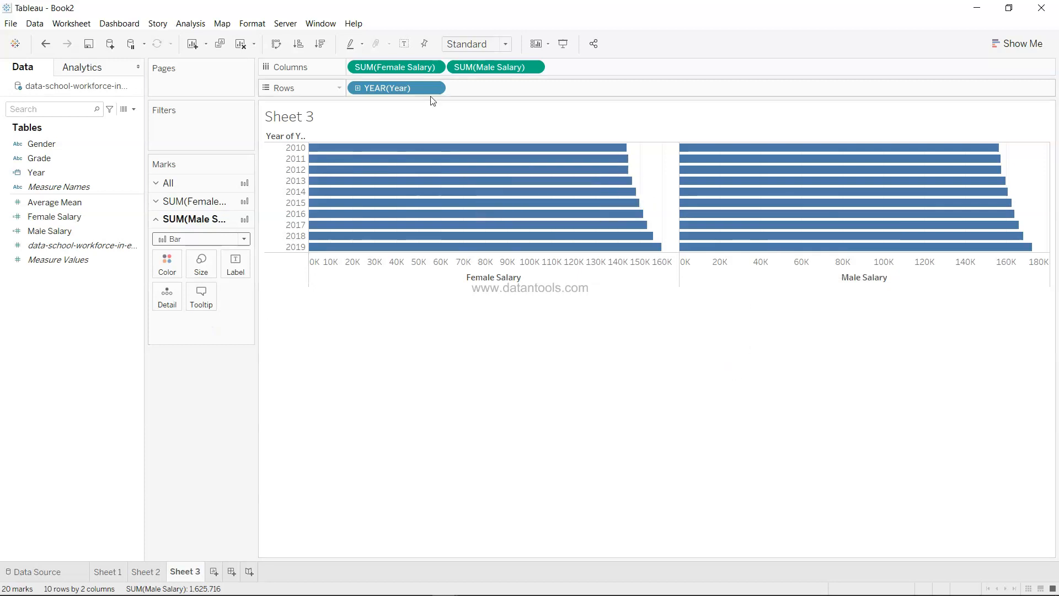
# Negate the Female Salary measure in Columns as -SUM([Female Salary]) and make the chart rows taller
pyautogui.doubleClick(416, 69)
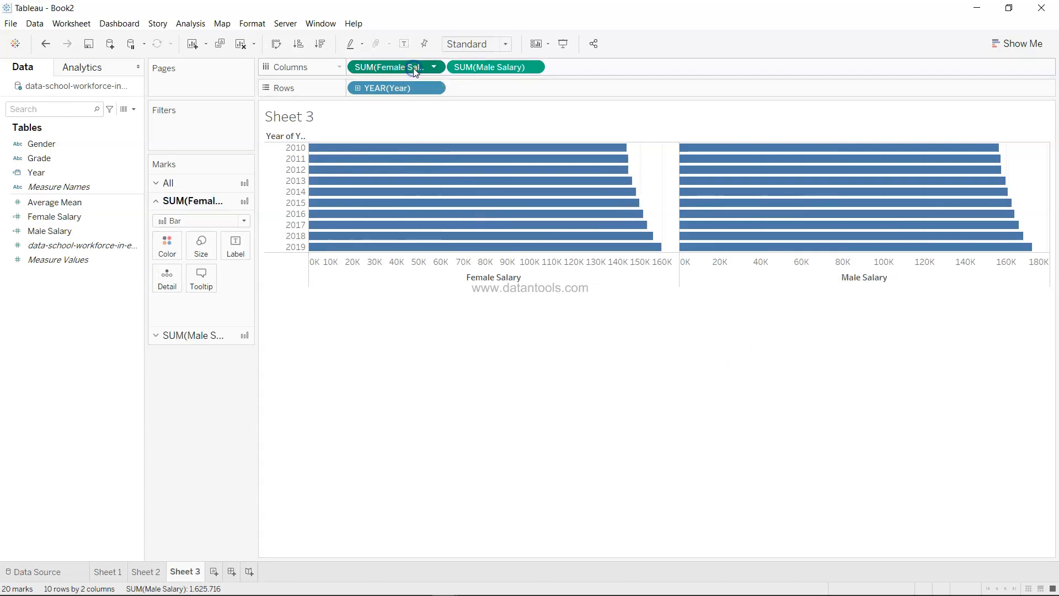
pyautogui.write('-')
pyautogui.press('Return')
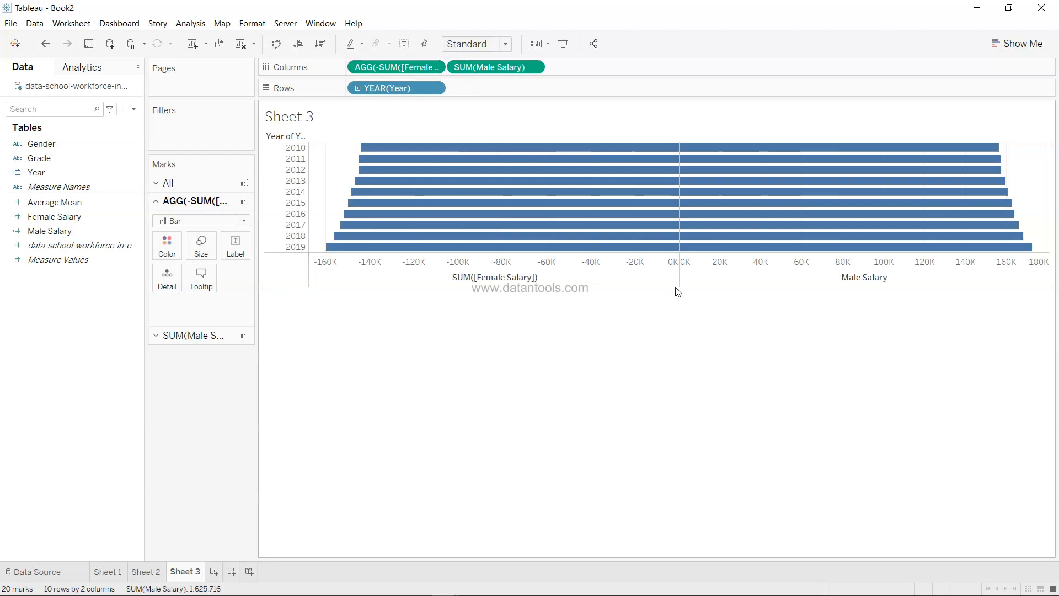
pyautogui.moveTo(676, 286); pyautogui.dragTo(675, 469)
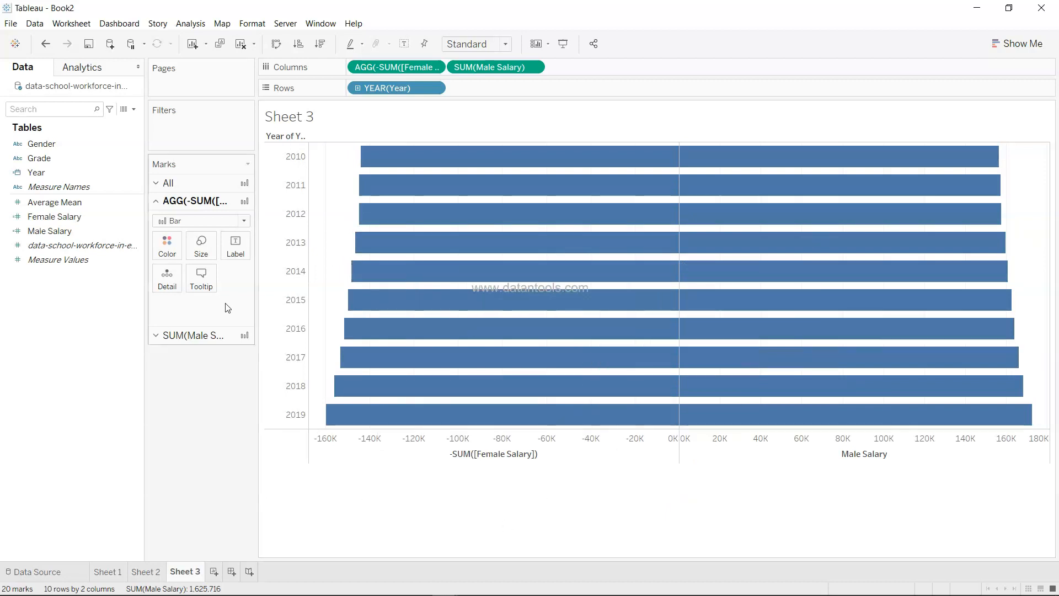
# Show the Grade filter for the mirrored bar chart and limit it to Classroom teachers
pyautogui.click(129, 244)
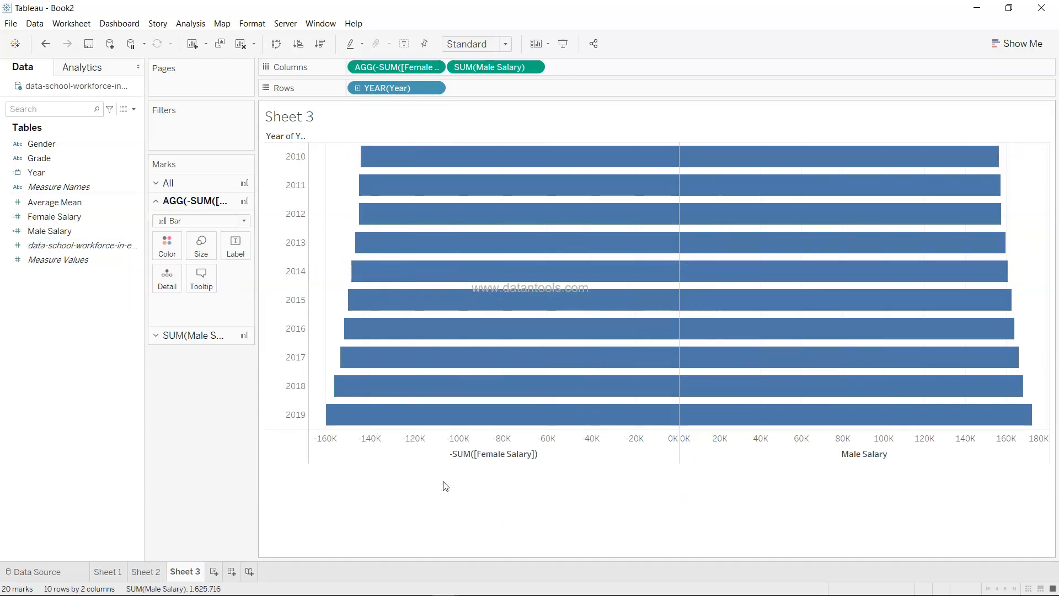
pyautogui.click(137, 158)
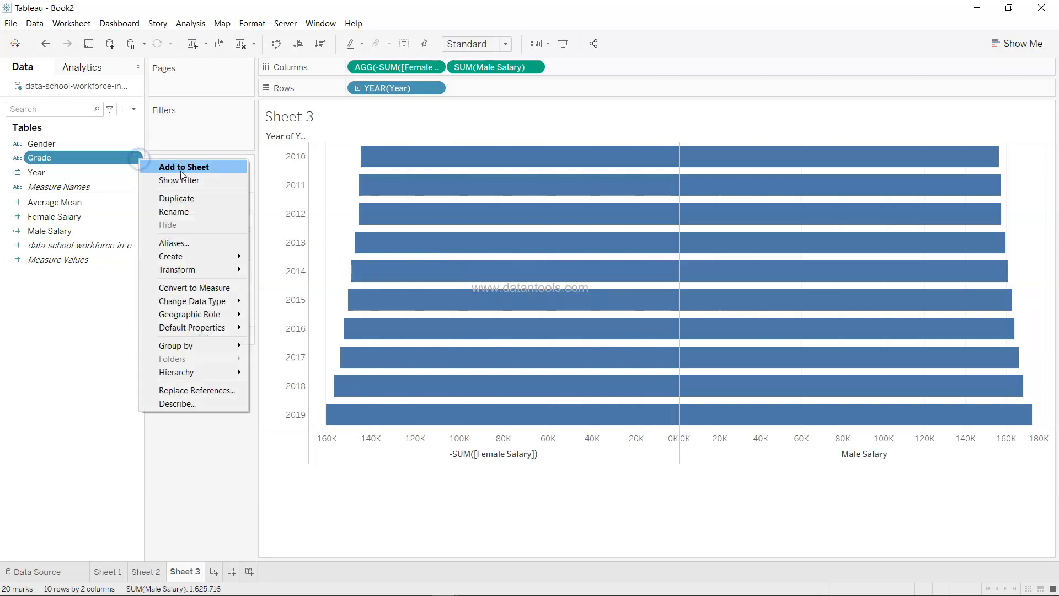
pyautogui.click(203, 181)
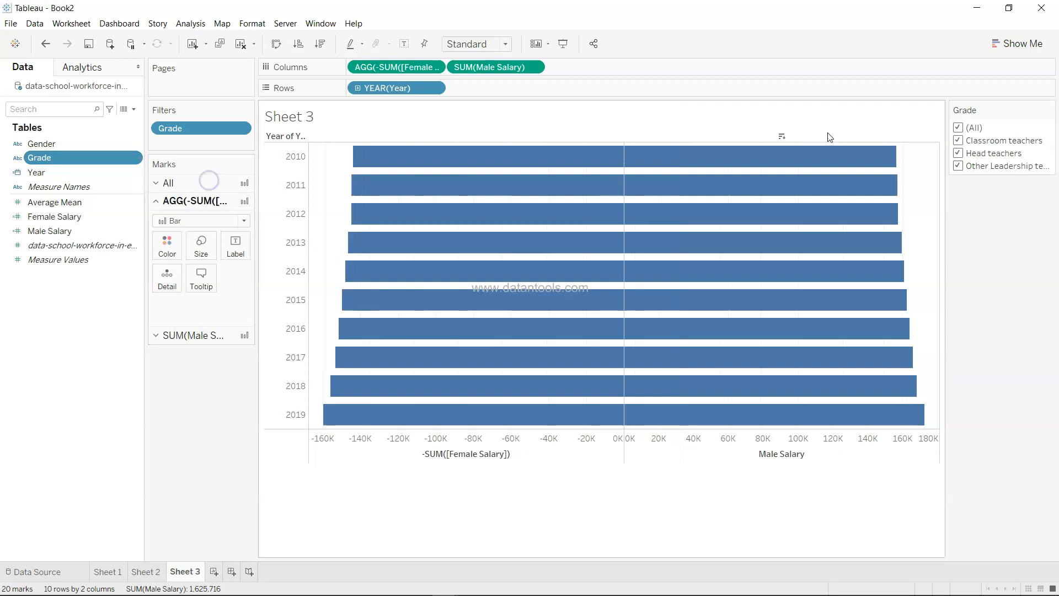
pyautogui.click(958, 128)
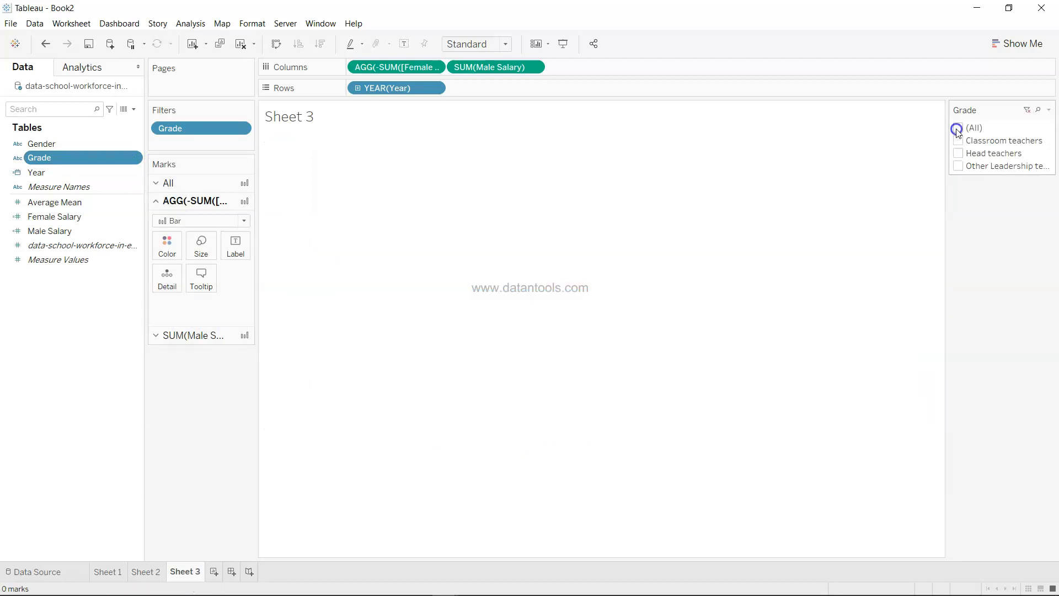
pyautogui.click(957, 141)
pyautogui.click(958, 153)
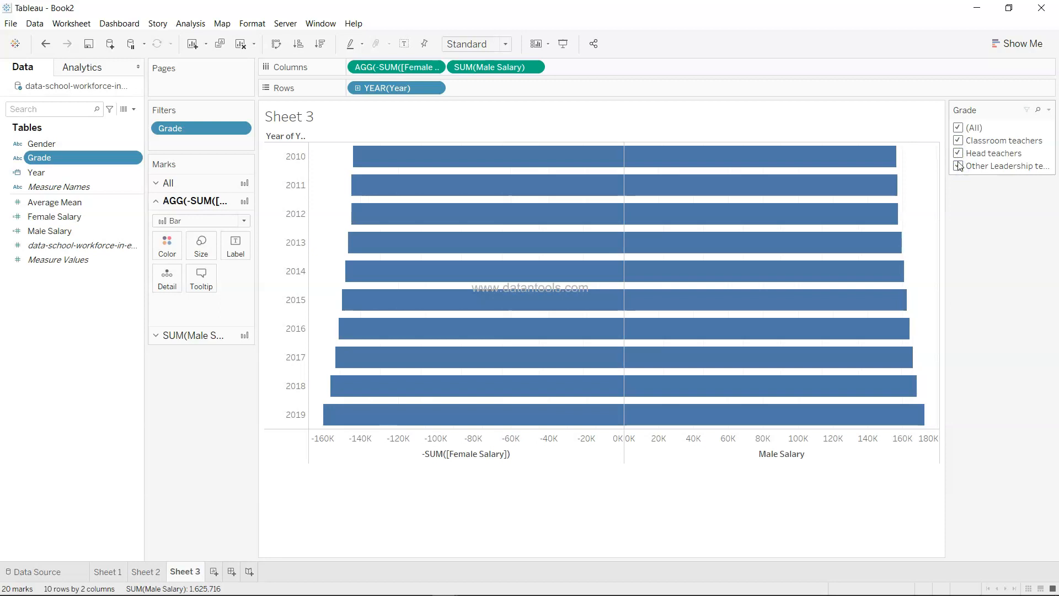
pyautogui.click(959, 155)
# Exclude zero from the range of the Male Salary axis
pyautogui.moveTo(894, 393)
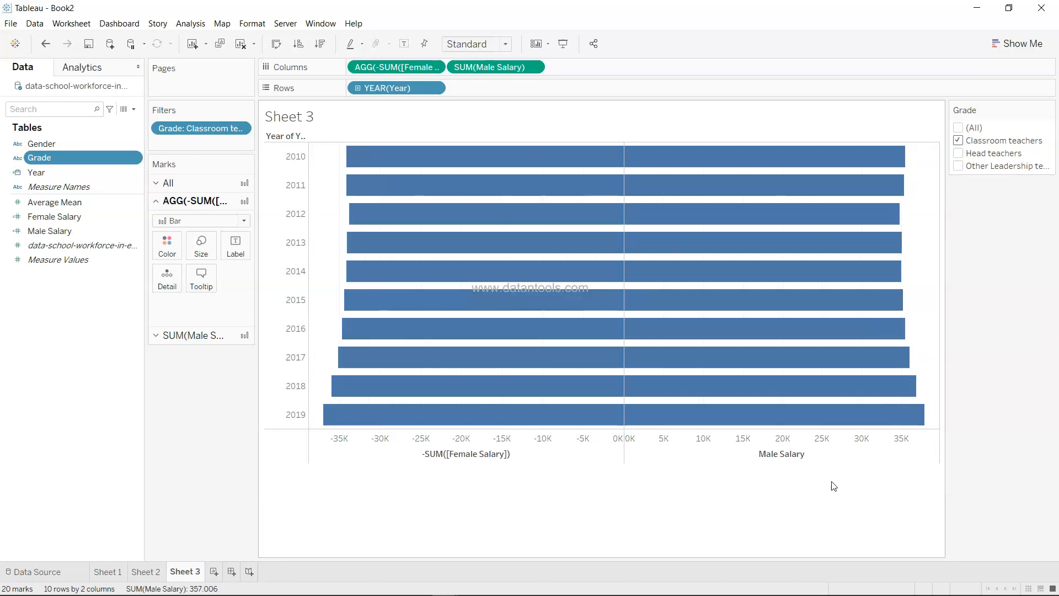
pyautogui.rightClick(701, 450)
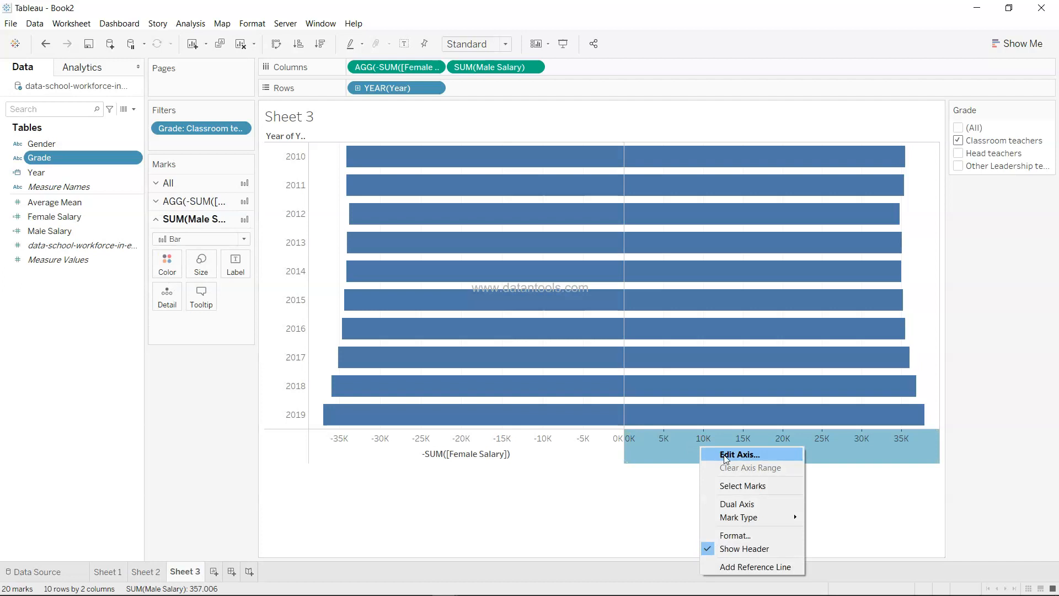
pyautogui.click(726, 455)
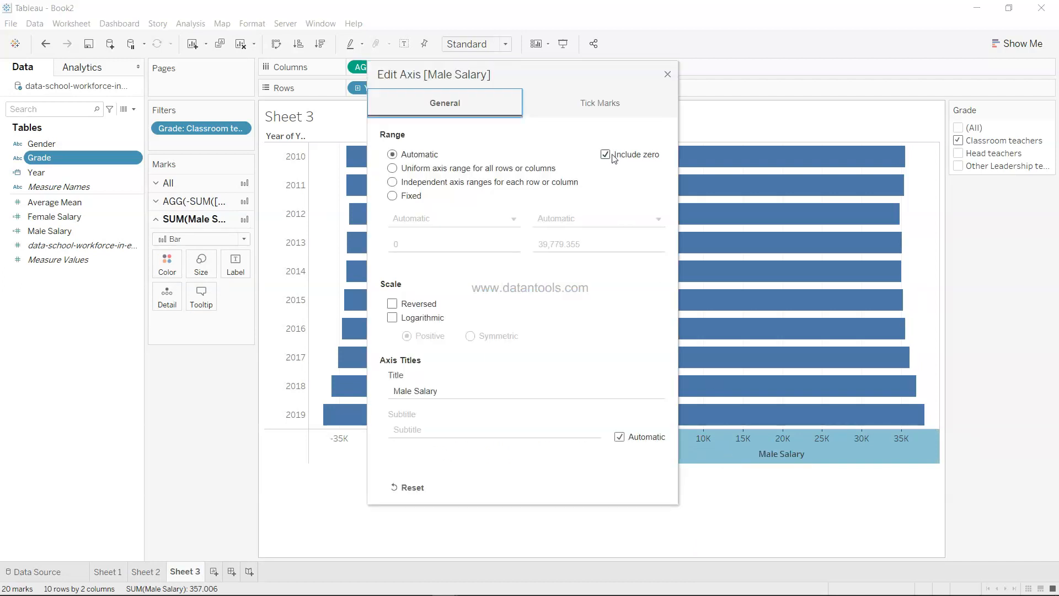
pyautogui.click(614, 157)
pyautogui.click(667, 74)
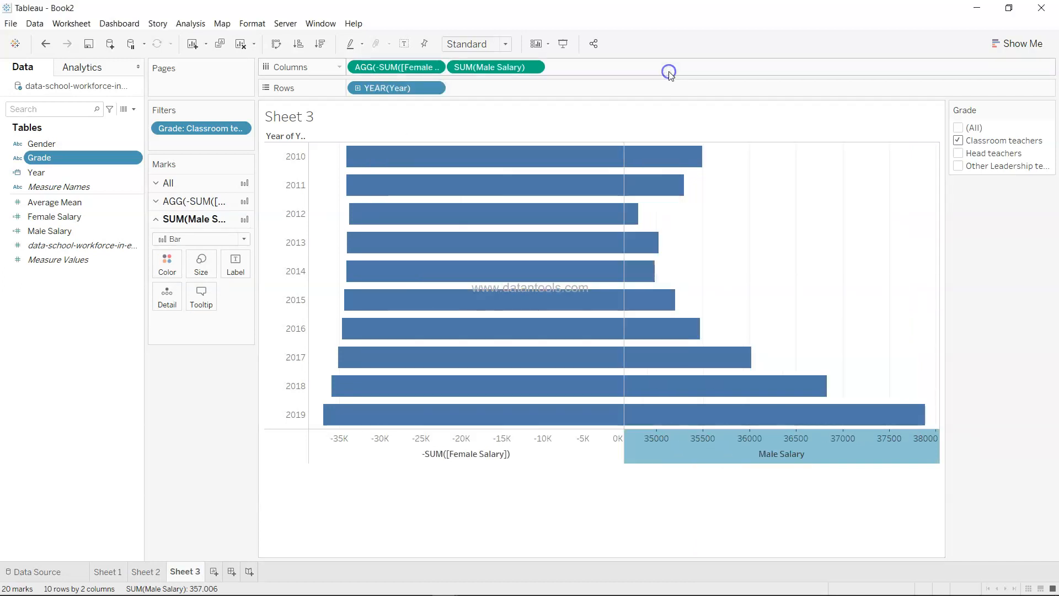
# Exclude zero from the range of the negated Female Salary axis
pyautogui.moveTo(658, 336)
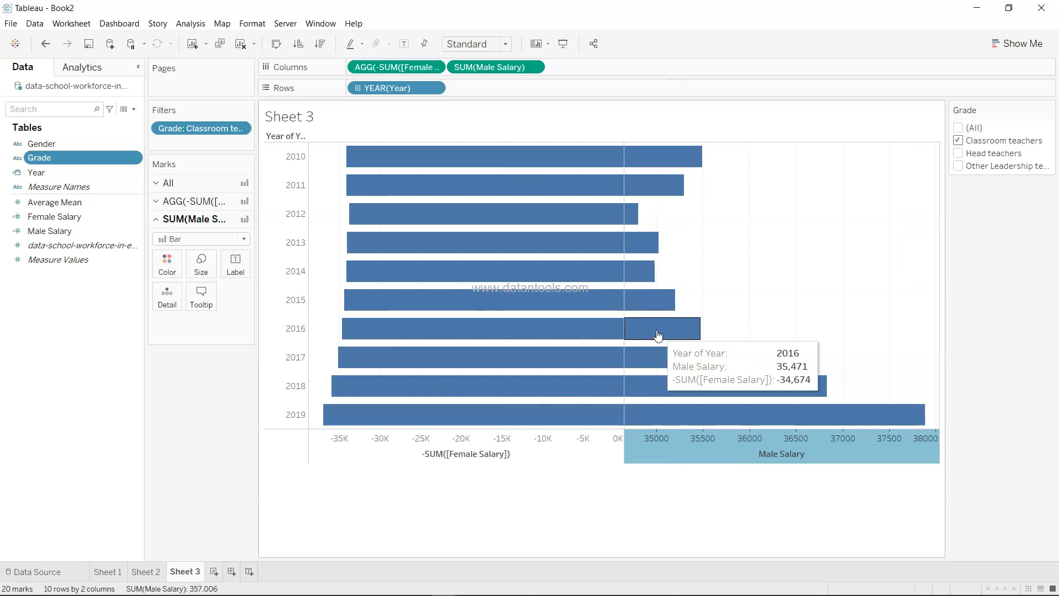
pyautogui.rightClick(541, 439)
pyautogui.click(552, 444)
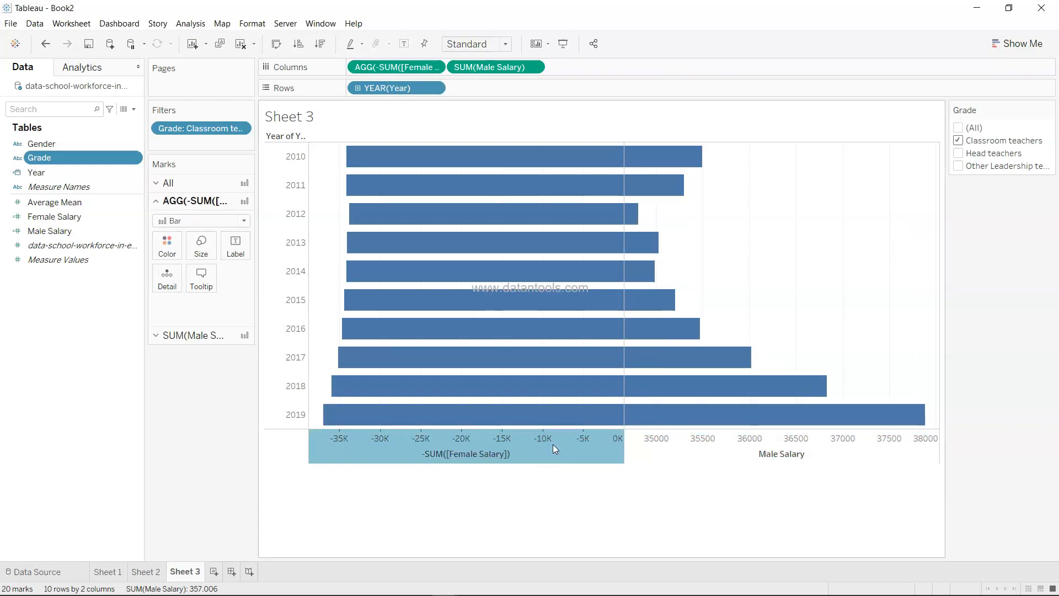
pyautogui.click(606, 155)
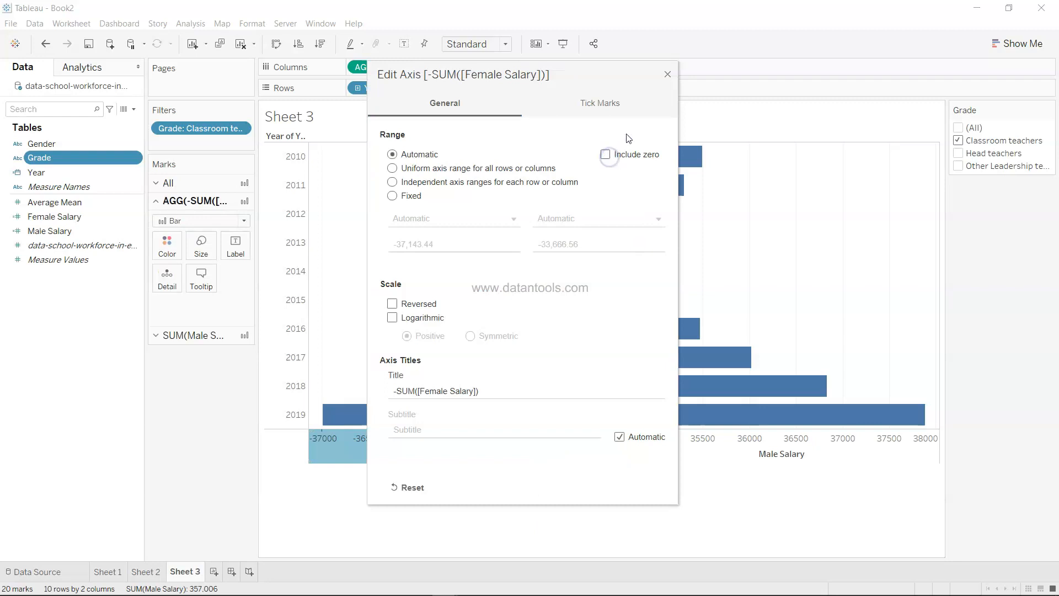
pyautogui.click(712, 488)
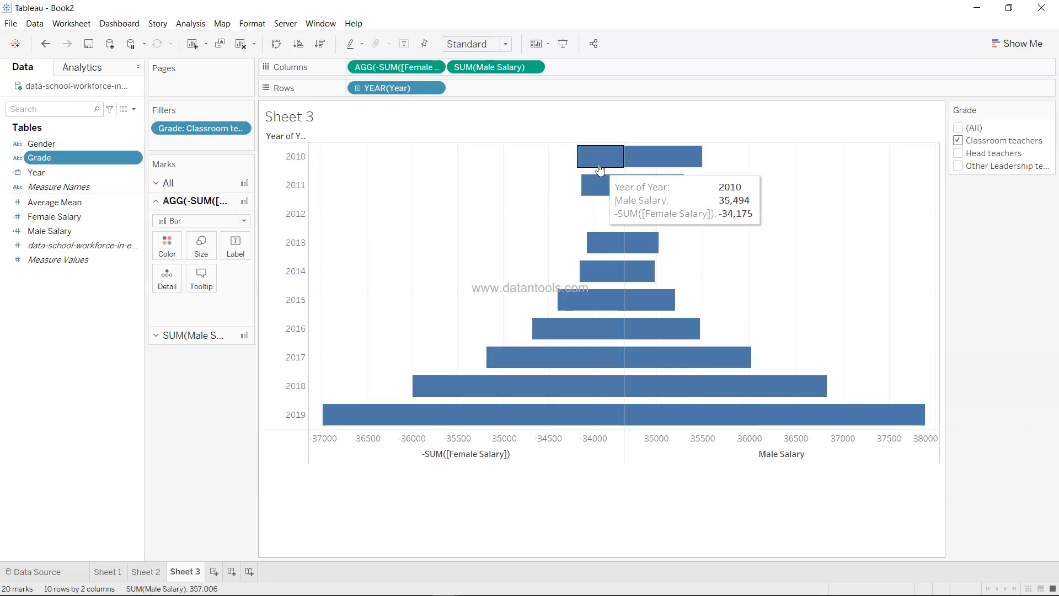
# Format the negated Female Salary axis numbers with the custom format #,##0.00;#,##0.00 so negative values carry no minus sign
pyautogui.moveTo(609, 216)
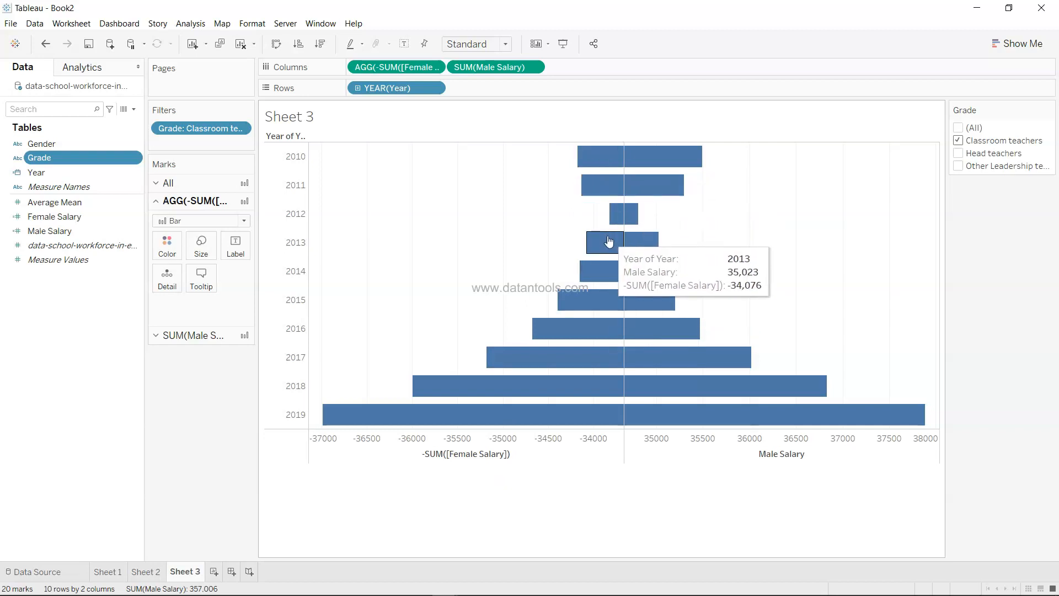
pyautogui.moveTo(497, 412)
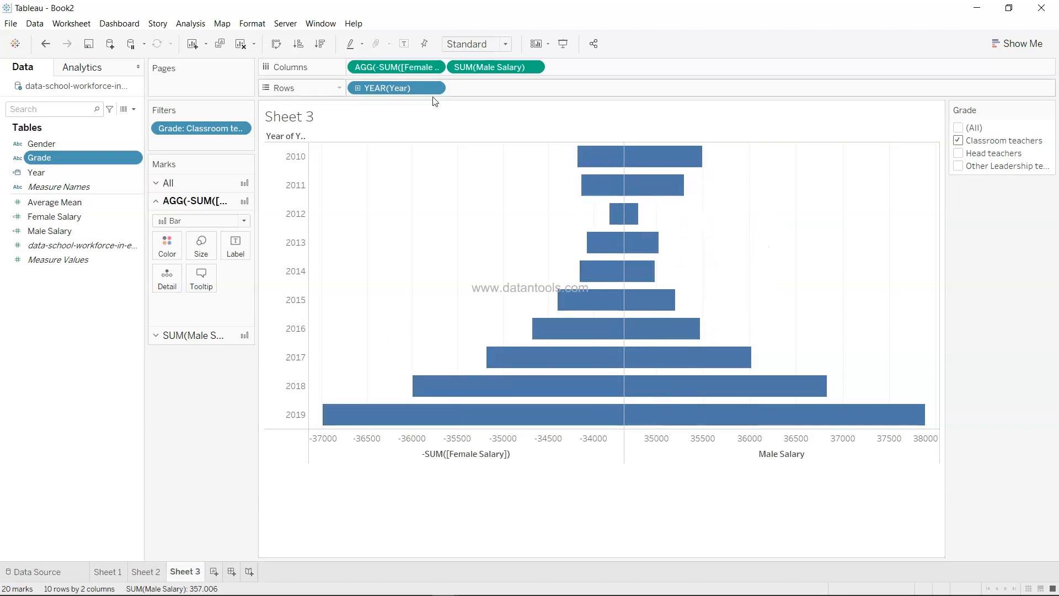
pyautogui.click(434, 68)
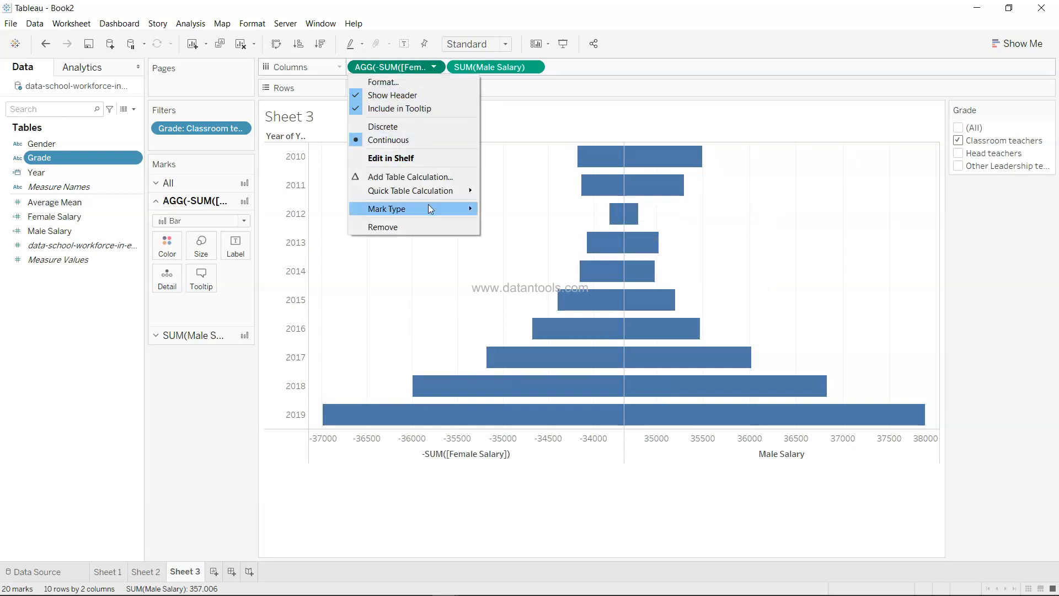
pyautogui.click(418, 82)
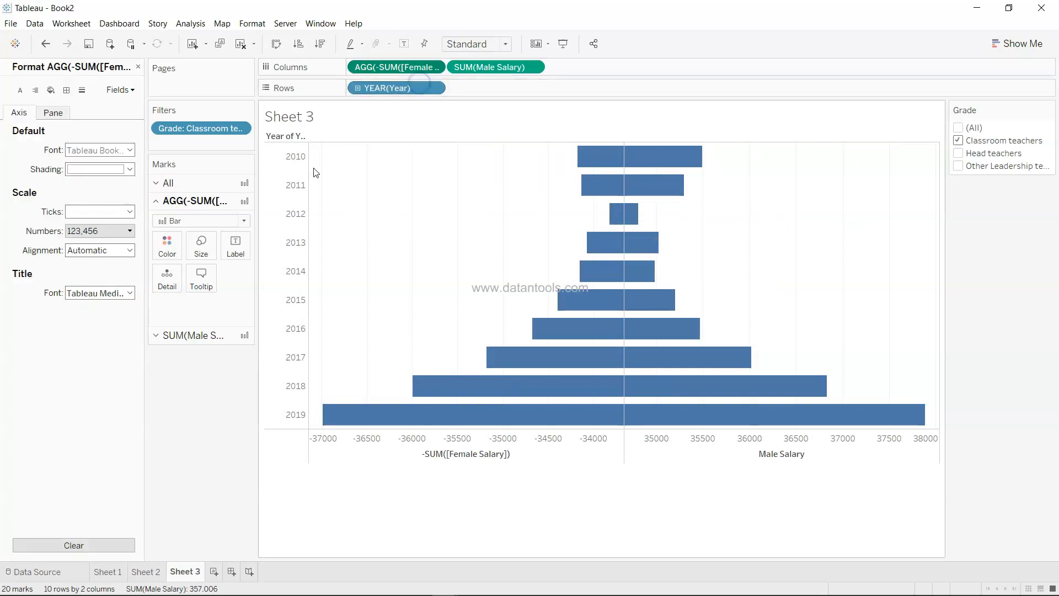
pyautogui.click(104, 235)
pyautogui.click(106, 267)
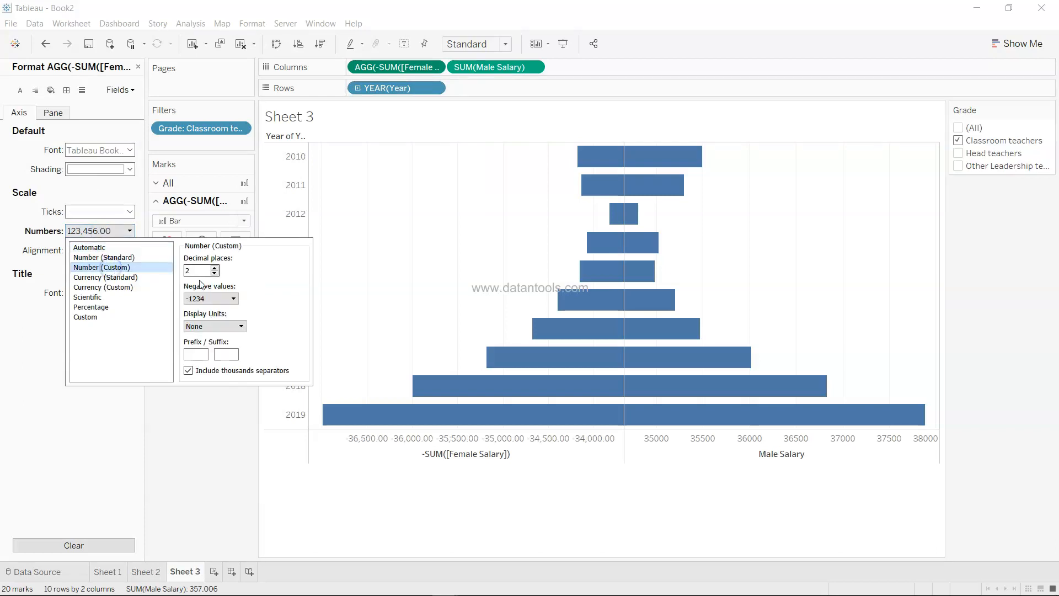
pyautogui.click(114, 317)
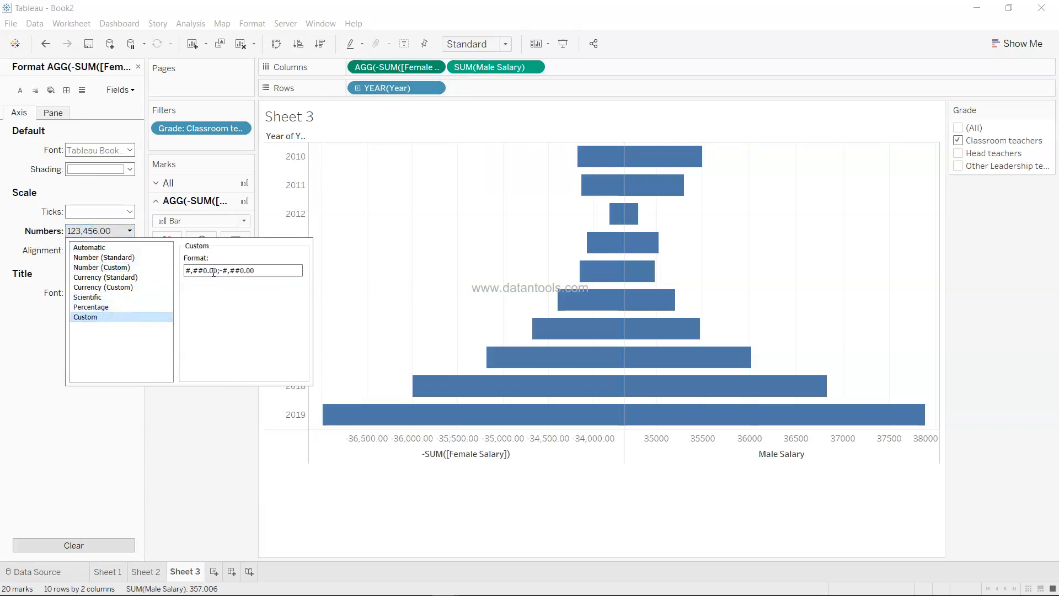
pyautogui.press('BackSpace')
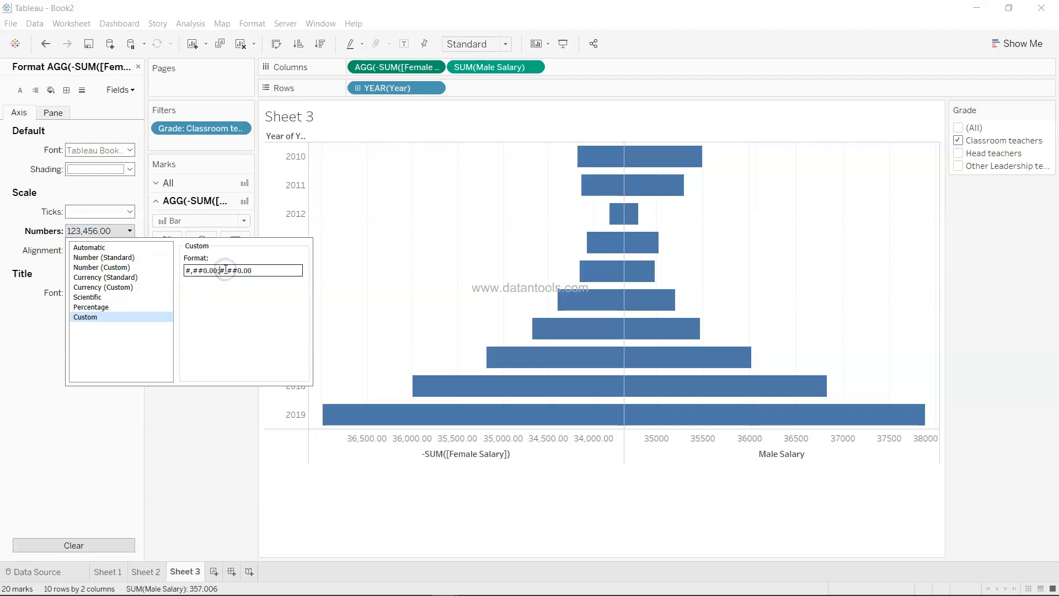
# Set the negated Female Salary axis numbers to 0 decimal places with the custom format #,##0;#,##0
pyautogui.click(118, 269)
pyautogui.click(214, 273)
pyautogui.click(214, 272)
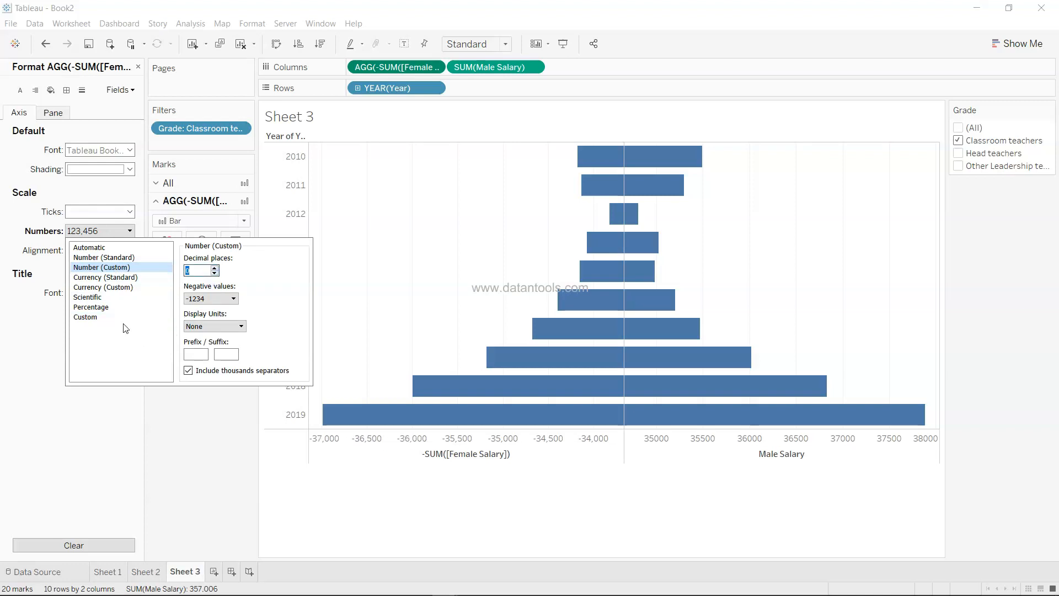
pyautogui.click(123, 317)
pyautogui.click(212, 270)
pyautogui.press('BackSpace')
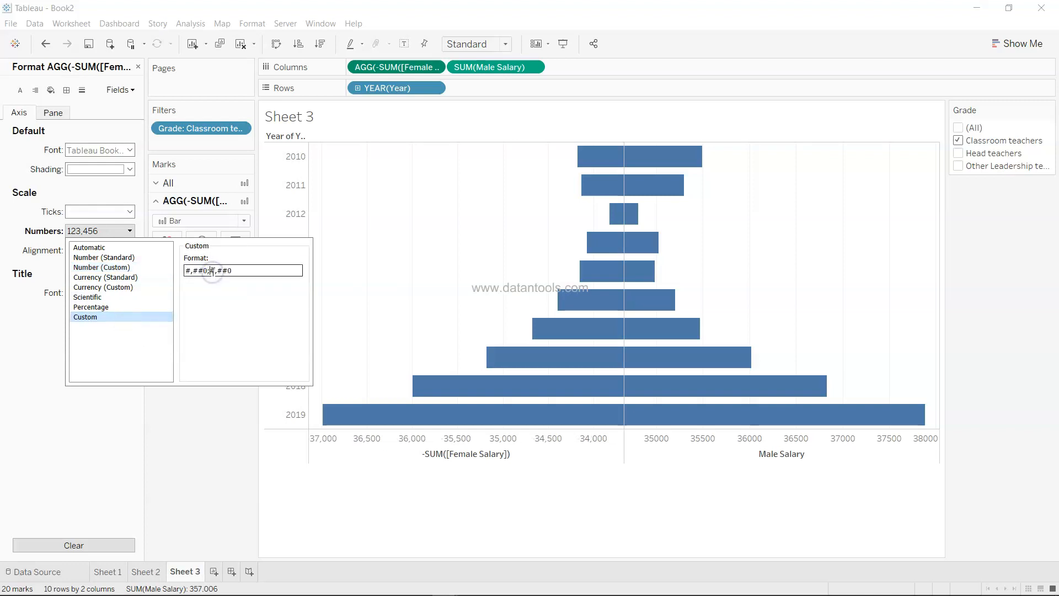
pyautogui.click(201, 497)
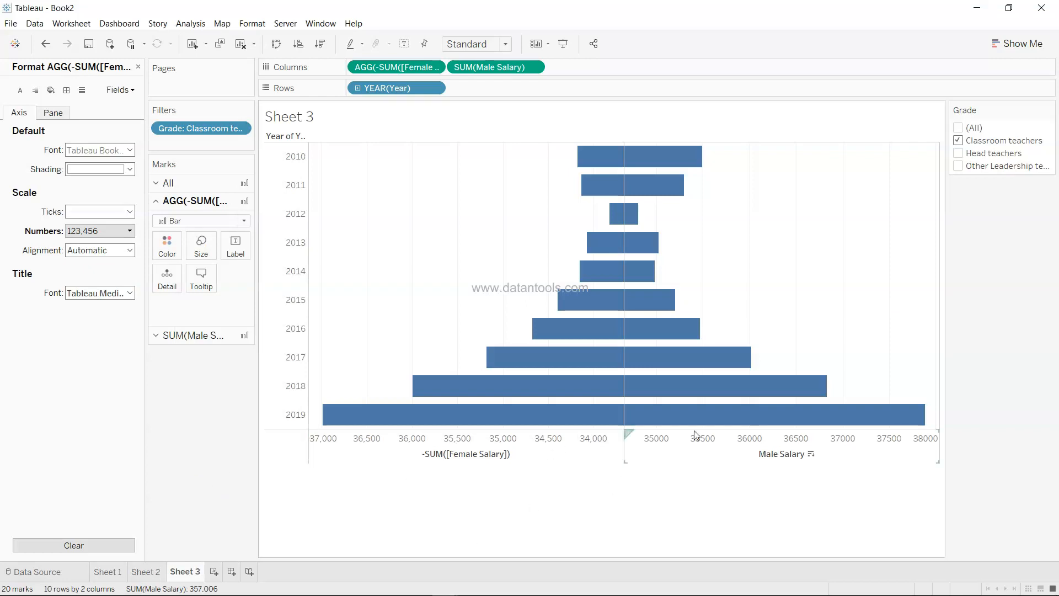
# Switch the Grade filter to Head teachers only, followed by the Other Leadership grade only
pyautogui.moveTo(637, 221)
pyautogui.moveTo(665, 173)
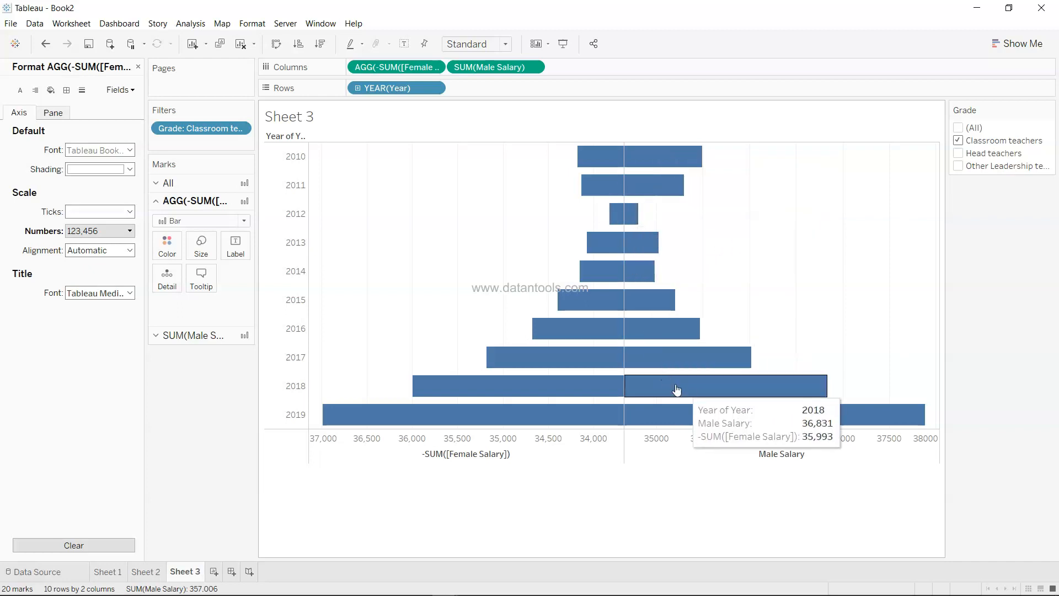
pyautogui.moveTo(626, 418)
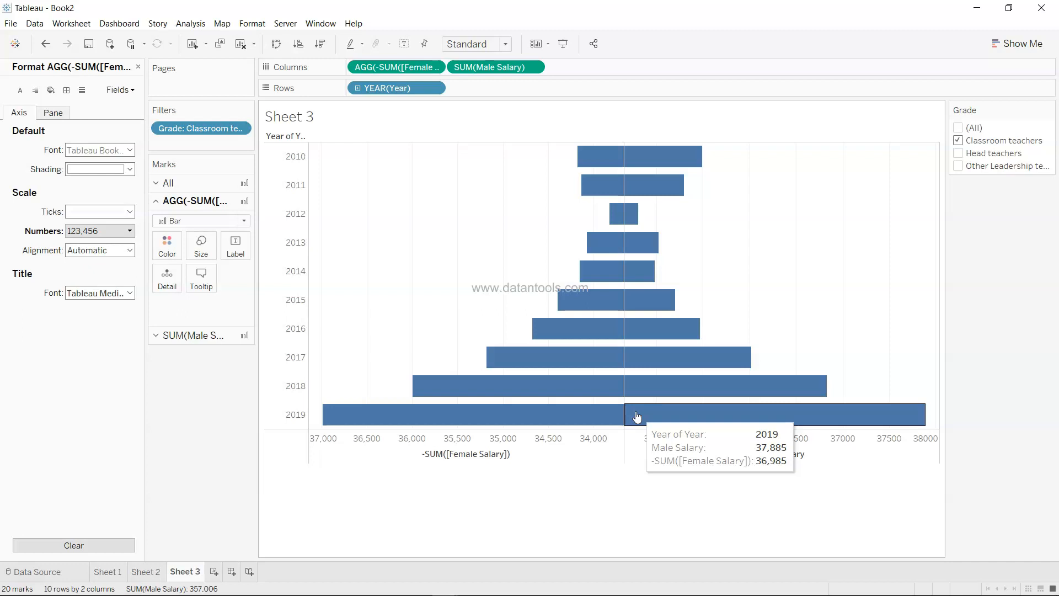
pyautogui.moveTo(653, 328)
pyautogui.moveTo(646, 278)
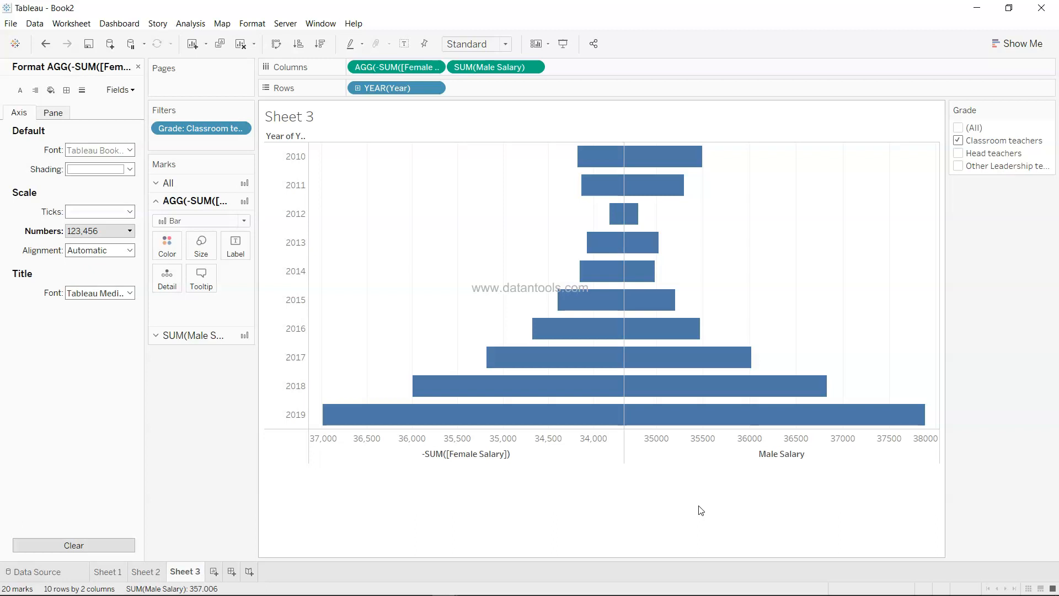
pyautogui.click(958, 153)
pyautogui.click(958, 141)
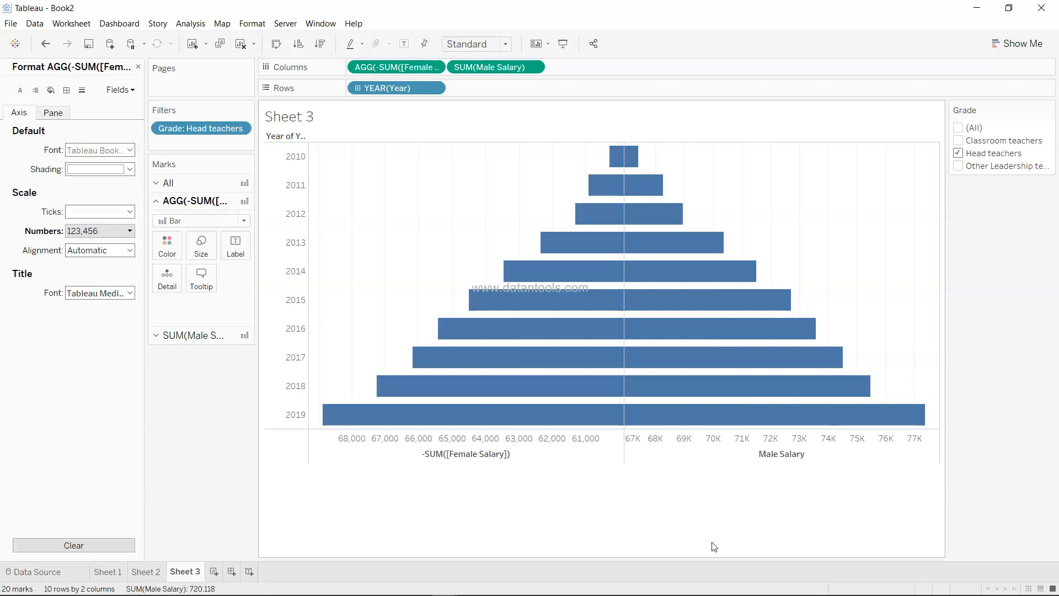
pyautogui.click(958, 166)
pyautogui.click(958, 153)
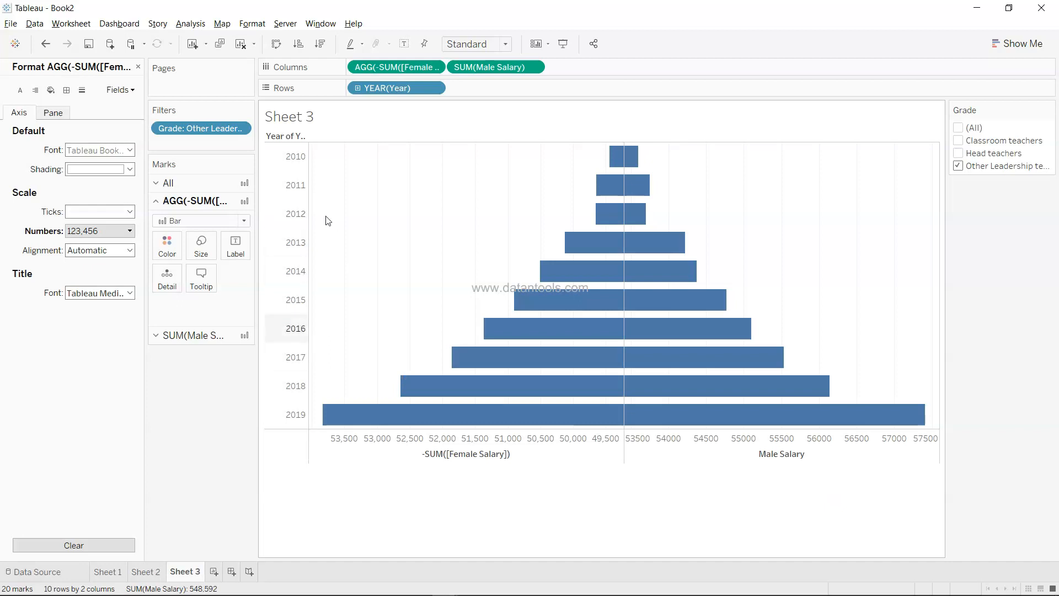
pyautogui.moveTo(572, 372)
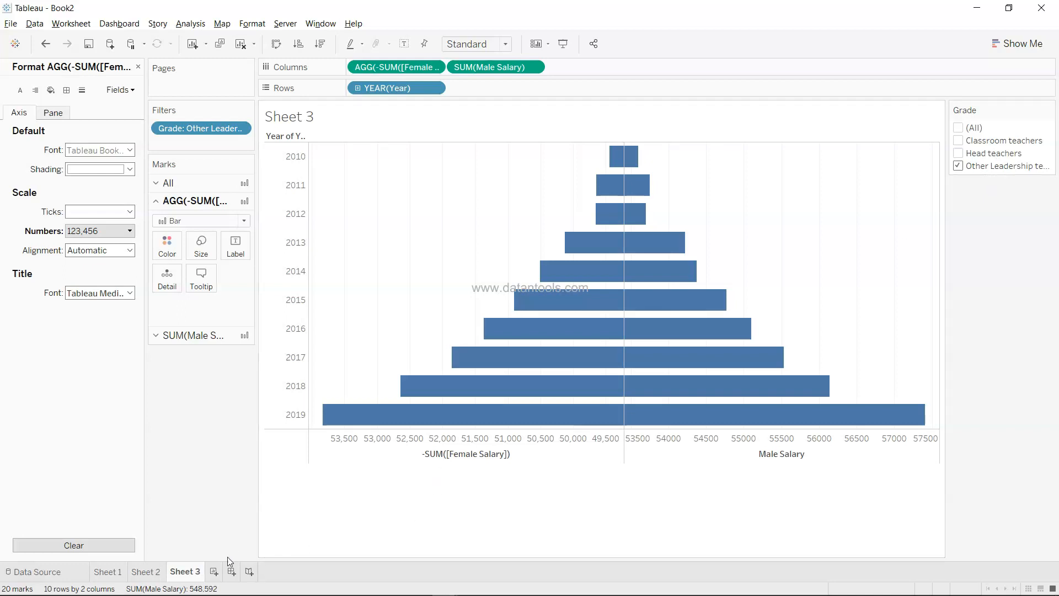
# Create a new worksheet with Year in Rows and Average Mean in Columns
pyautogui.click(213, 571)
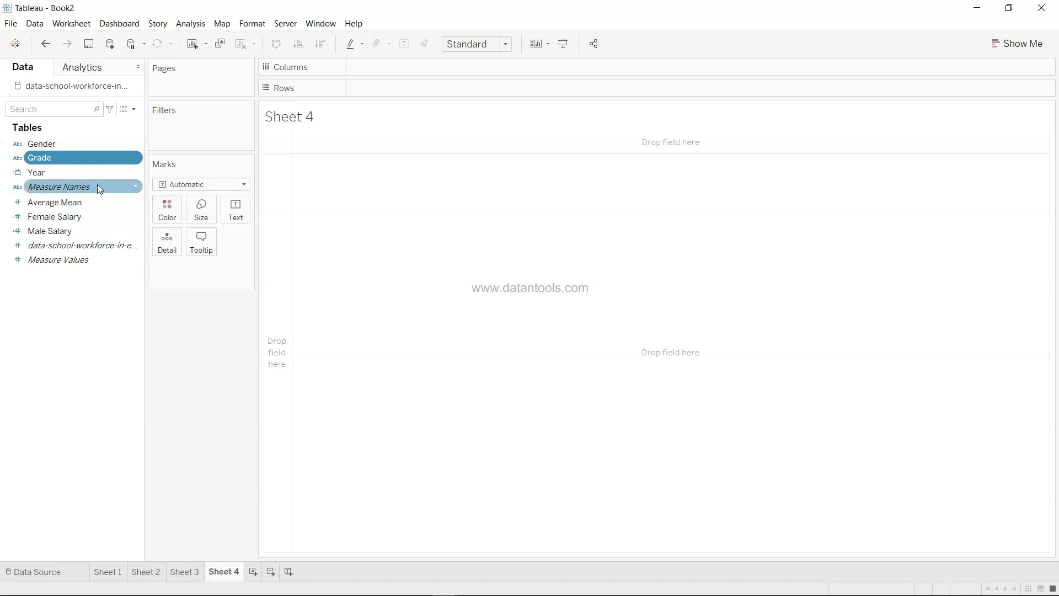
pyautogui.moveTo(97, 172); pyautogui.dragTo(405, 90)
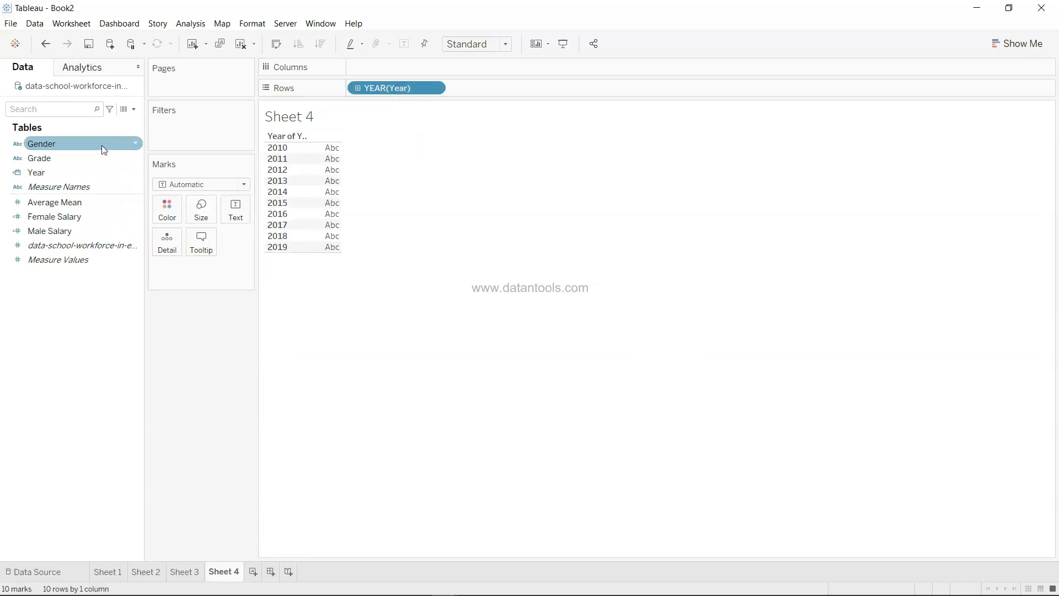
pyautogui.moveTo(108, 202); pyautogui.dragTo(456, 67)
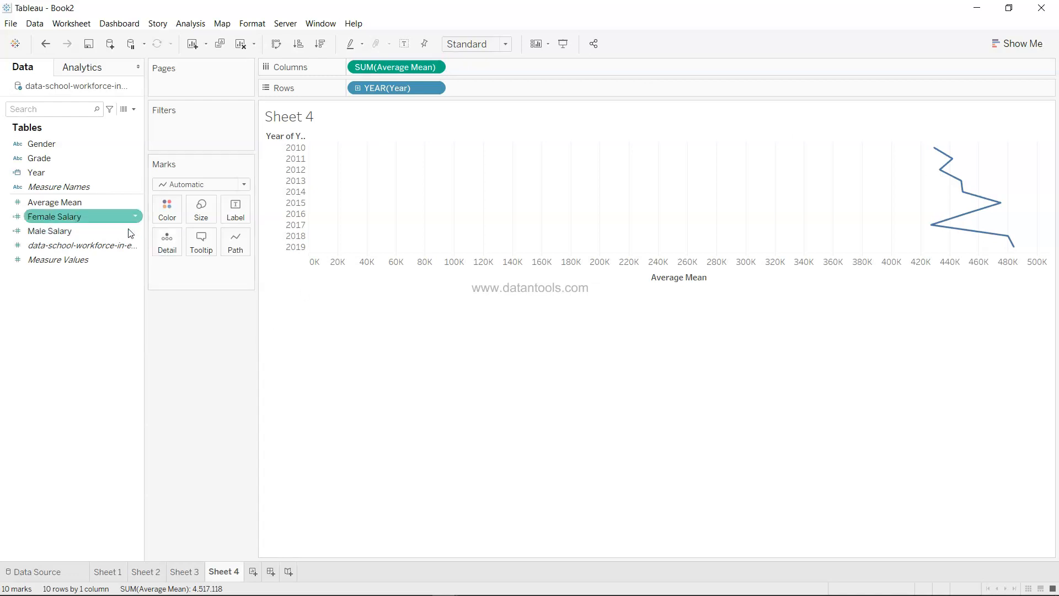
# Assign Gender to the Path of the Average Mean marks and show the Gender filter
pyautogui.click(93, 159)
pyautogui.moveTo(91, 144); pyautogui.dragTo(237, 243)
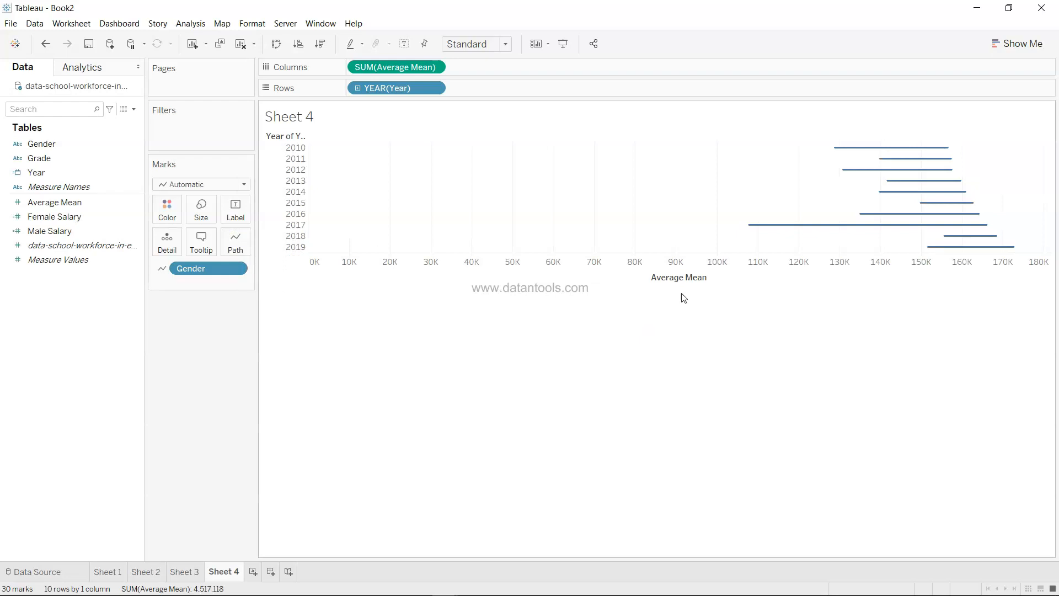
pyautogui.moveTo(874, 157)
pyautogui.click(238, 269)
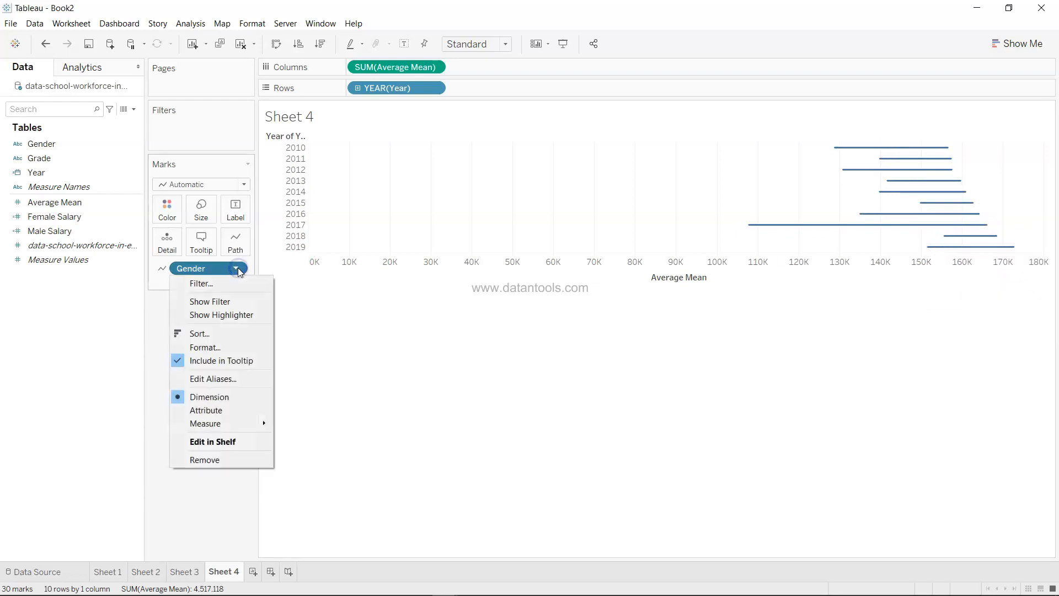
pyautogui.click(243, 302)
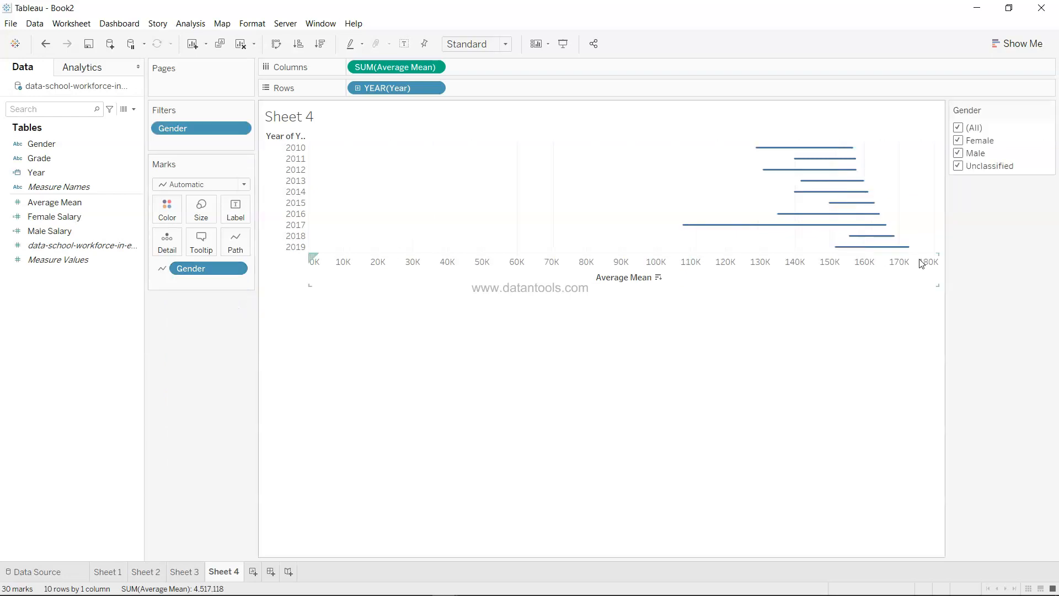
# Exclude Unclassified from the Gender filter and inspect the male and female line ends for several years
pyautogui.click(959, 166)
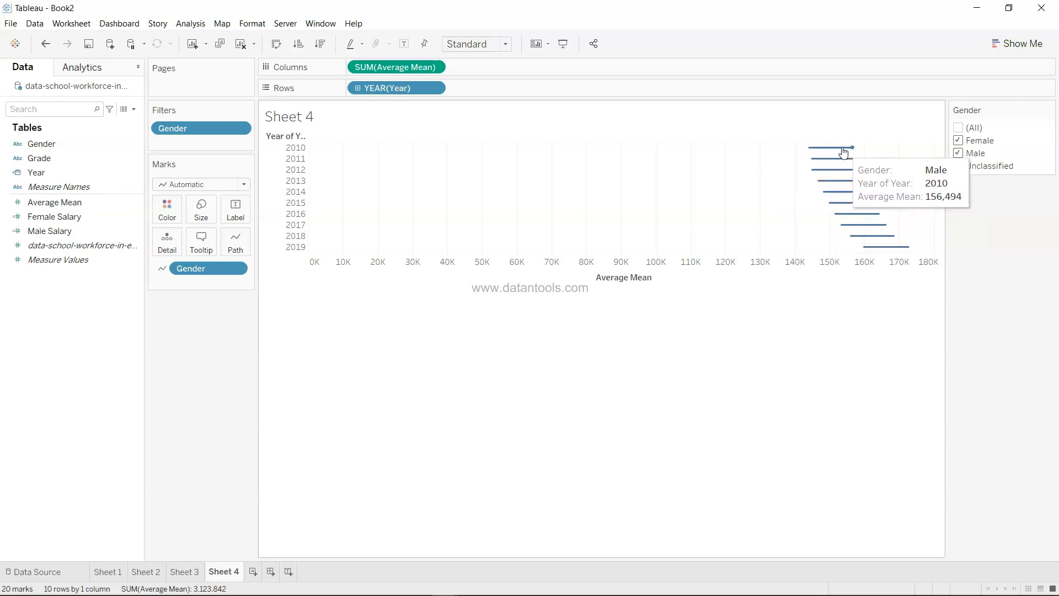
pyautogui.moveTo(832, 181)
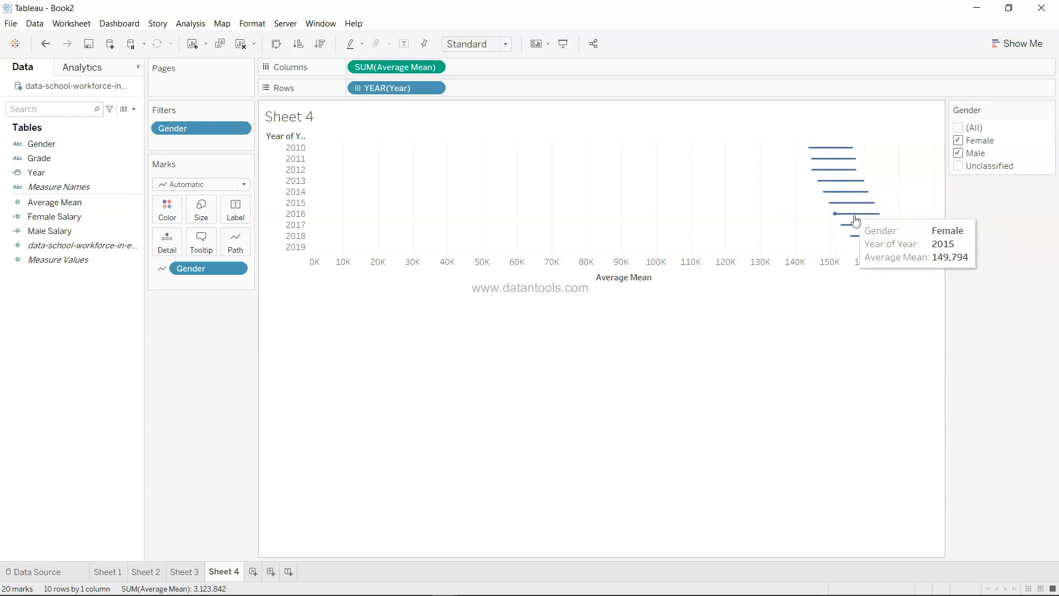
pyautogui.moveTo(893, 254)
pyautogui.moveTo(811, 160)
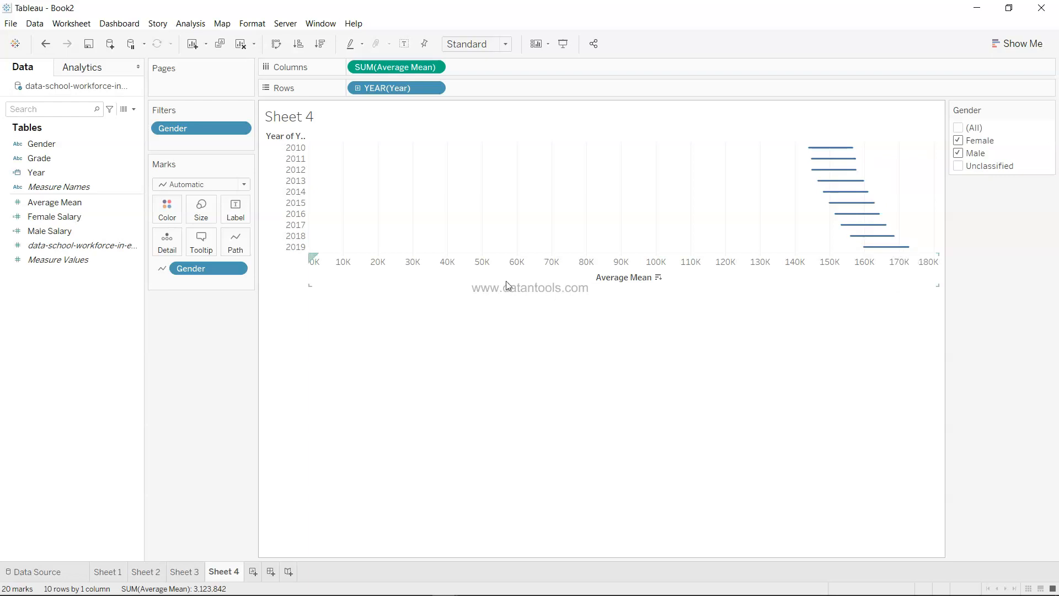
# Duplicate Average Mean in Columns and assign Gender to Color on the second Average Mean marks
pyautogui.moveTo(414, 67); pyautogui.dragTo(491, 67)
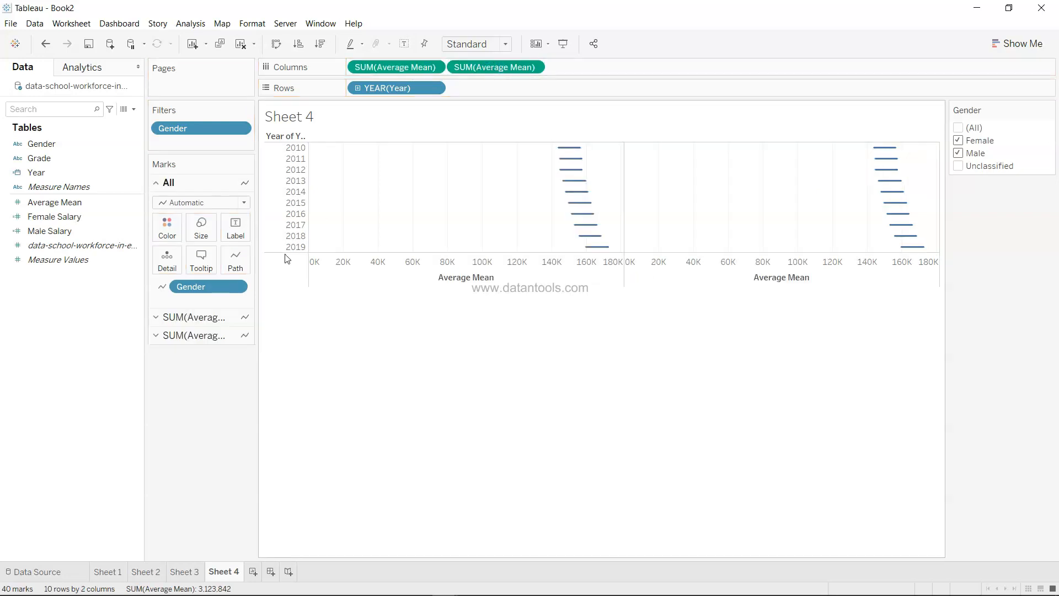
pyautogui.click(213, 316)
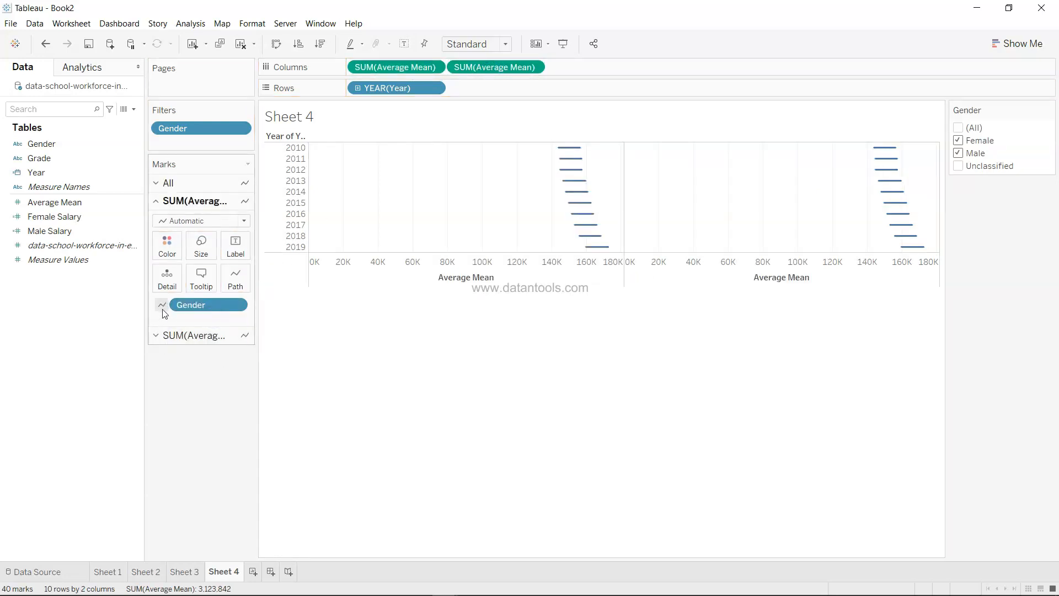
pyautogui.click(187, 337)
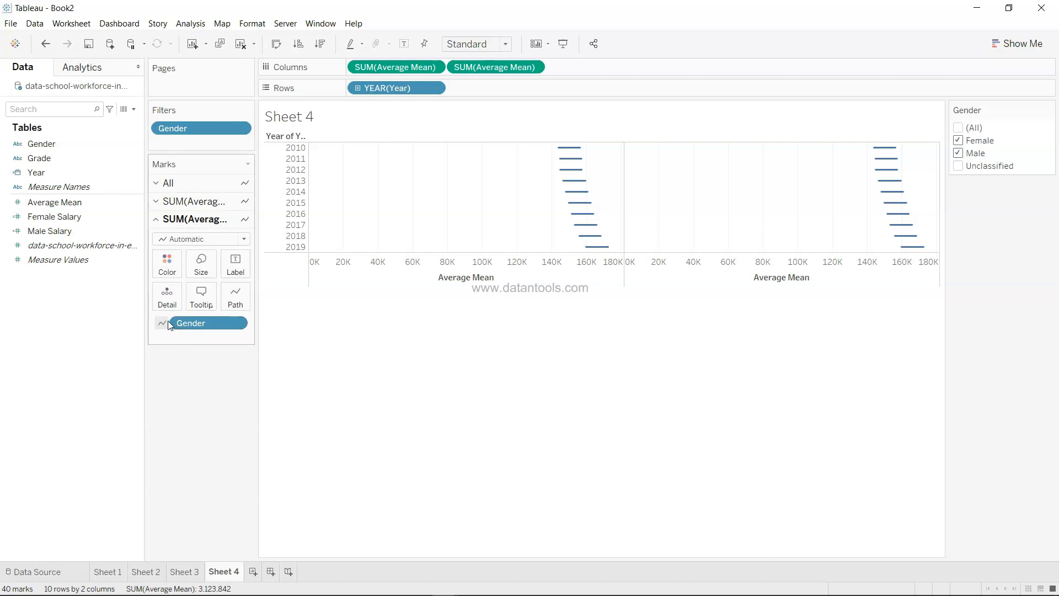
pyautogui.click(162, 323)
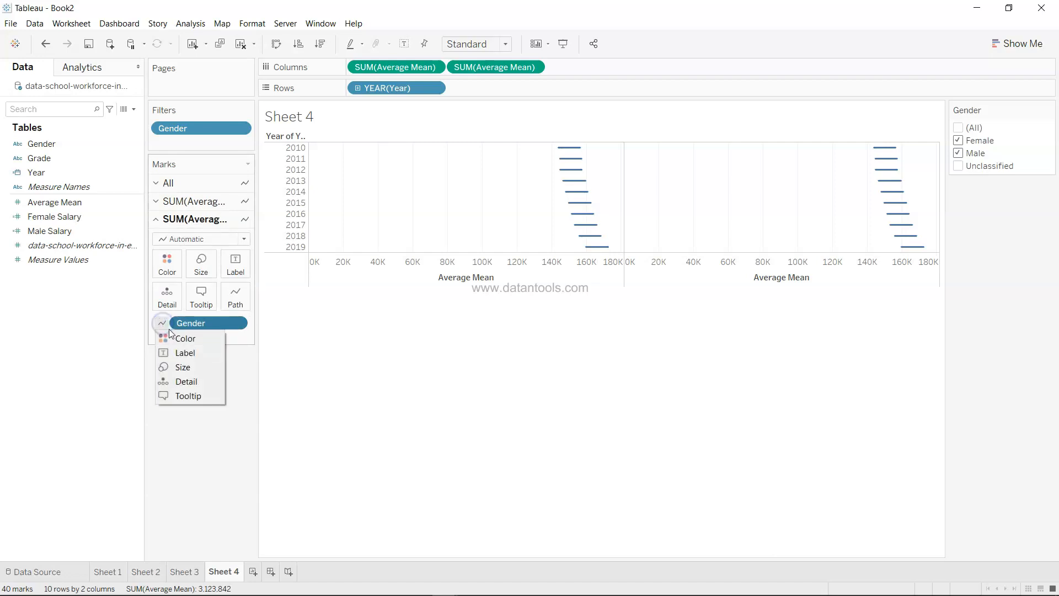
pyautogui.click(176, 342)
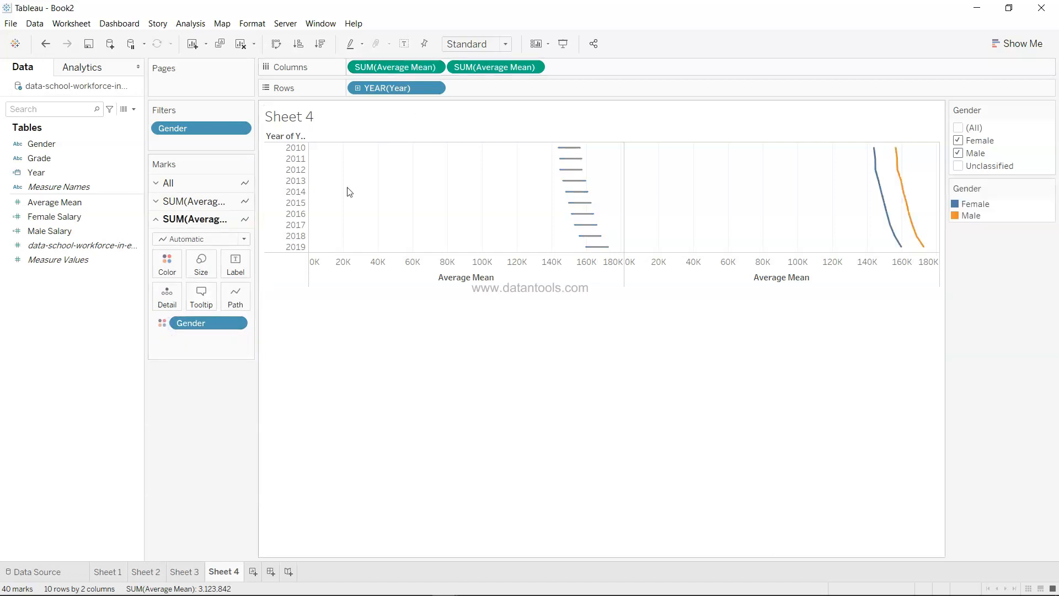
# Change the second Average Mean marks to Circle and combine both measures as a dual axis
pyautogui.click(220, 241)
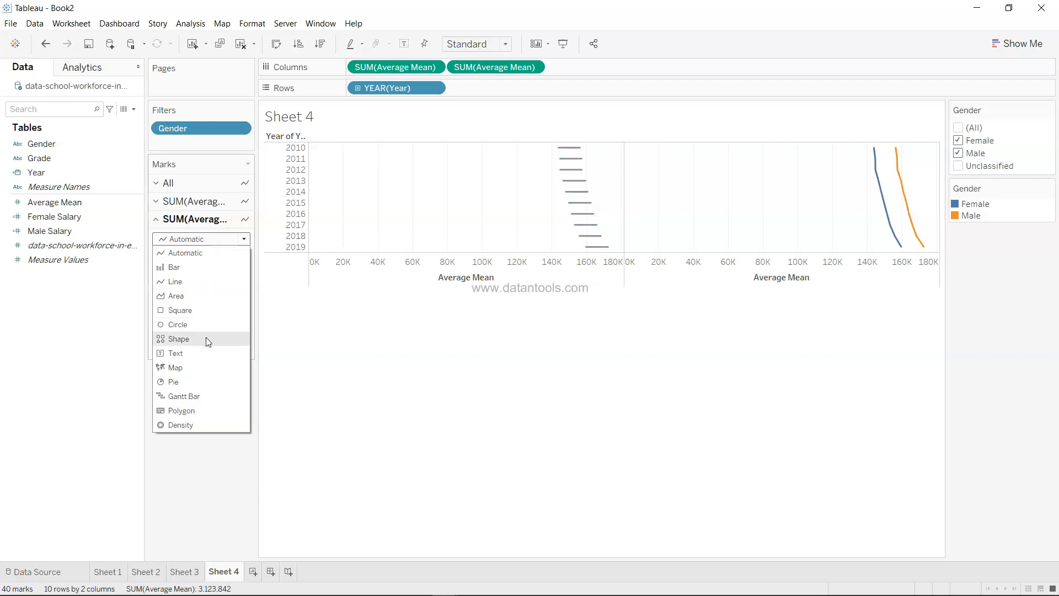
pyautogui.click(215, 325)
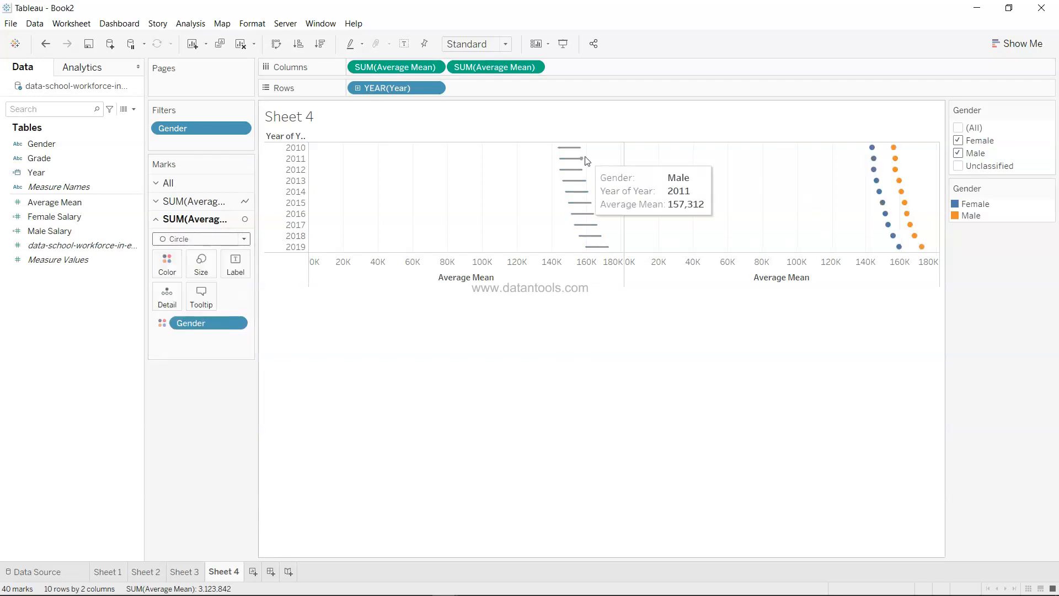
pyautogui.click(535, 67)
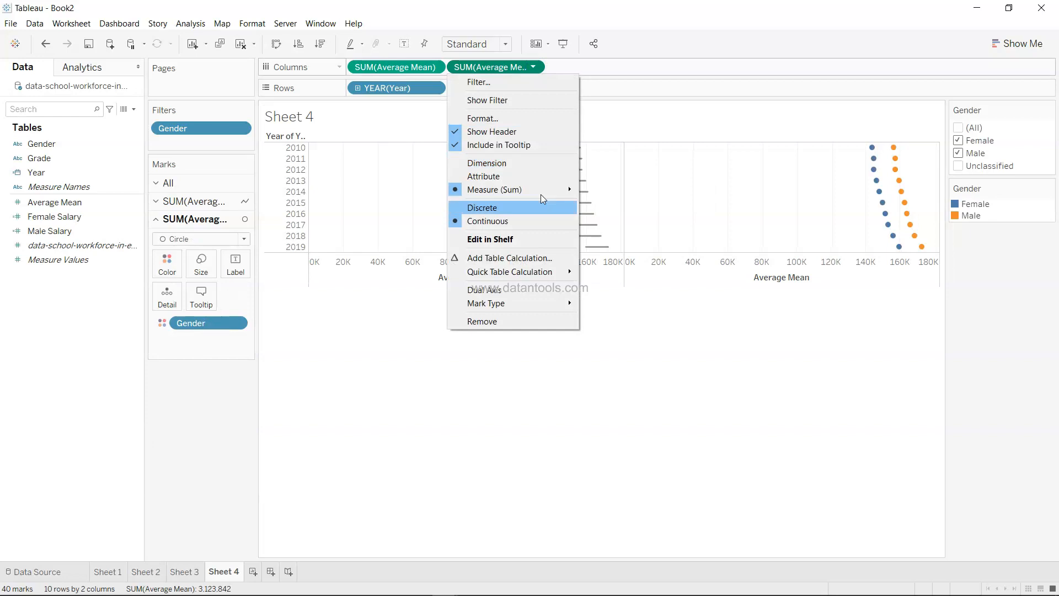
pyautogui.click(529, 289)
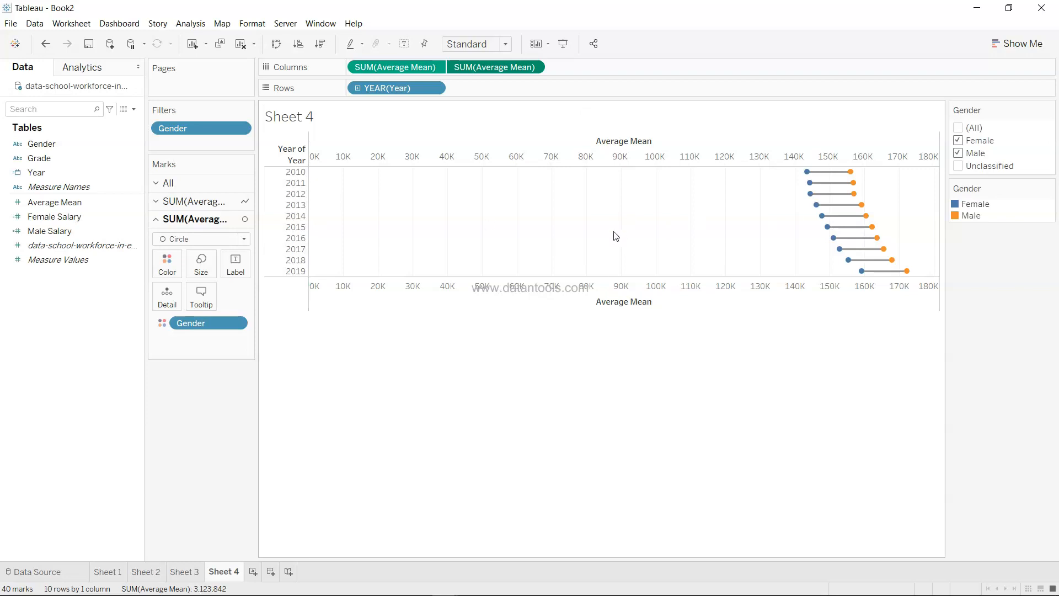
# Exclude zero from the range of both the upper and lower Average Mean axes
pyautogui.rightClick(611, 158)
pyautogui.click(631, 162)
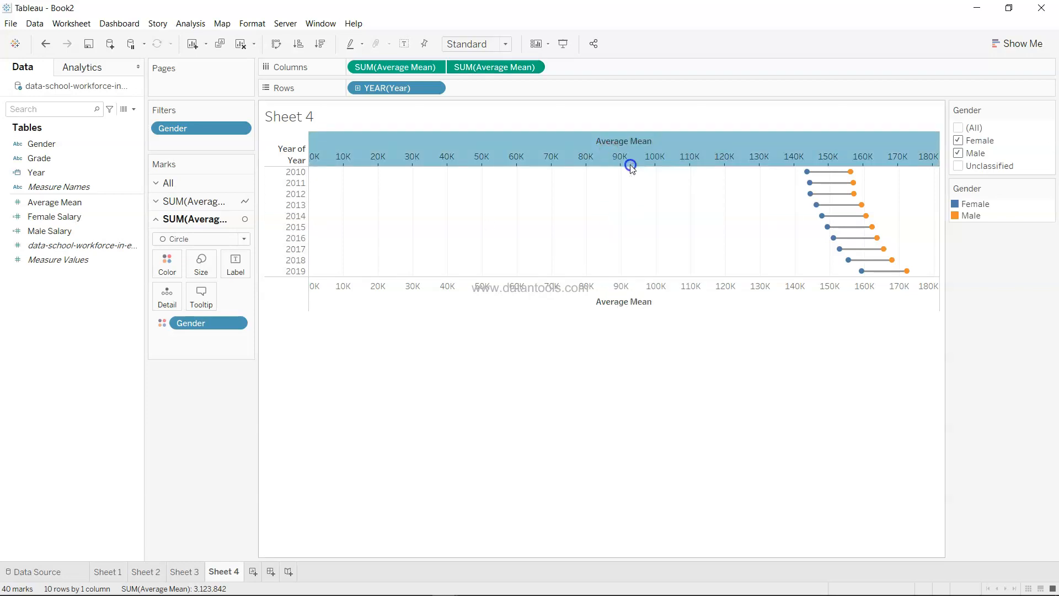
pyautogui.click(632, 166)
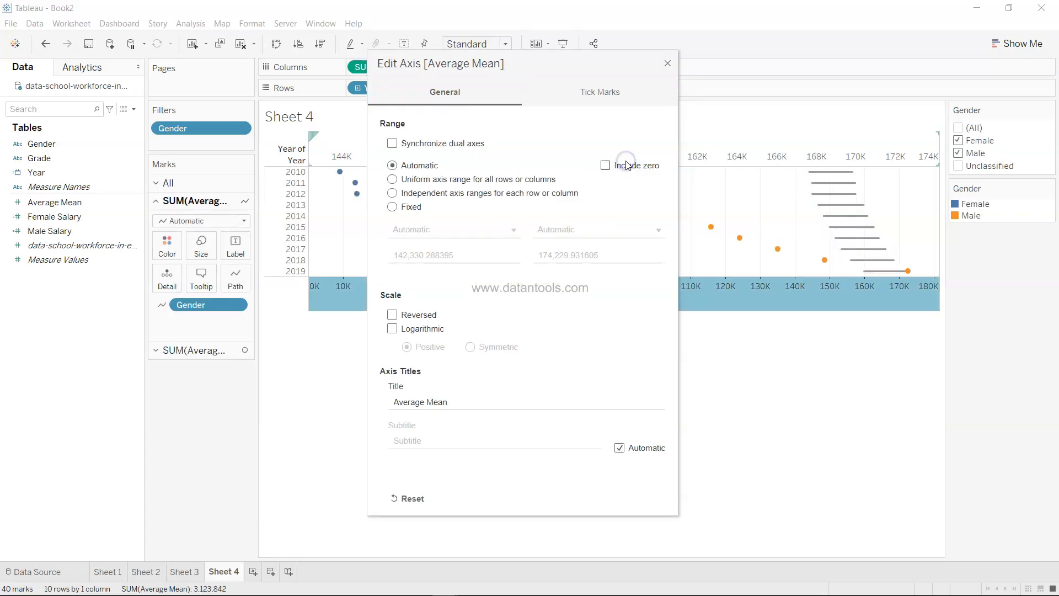
pyautogui.click(666, 64)
pyautogui.rightClick(603, 305)
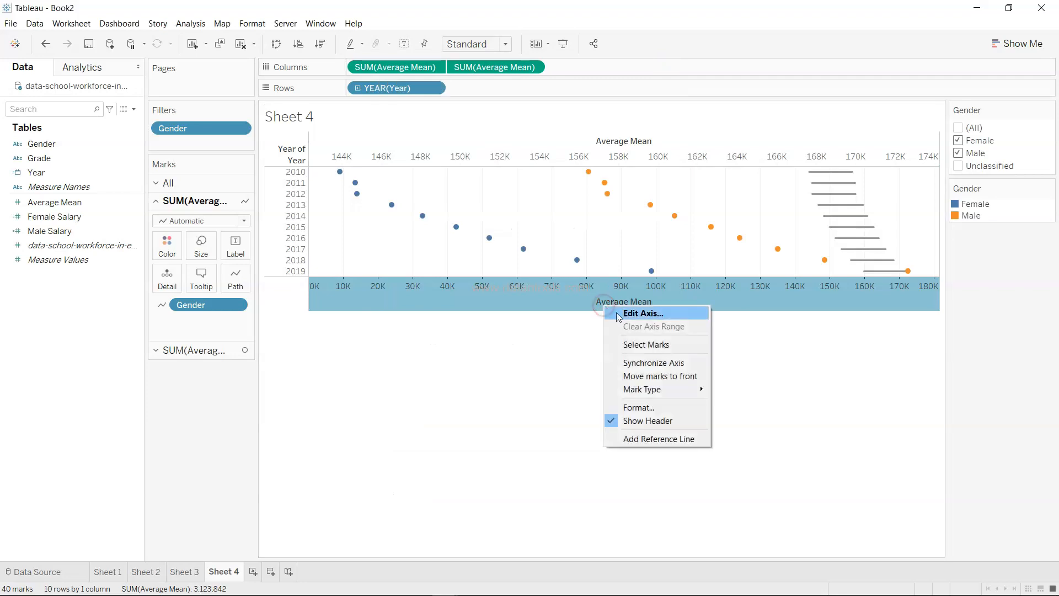
pyautogui.click(621, 317)
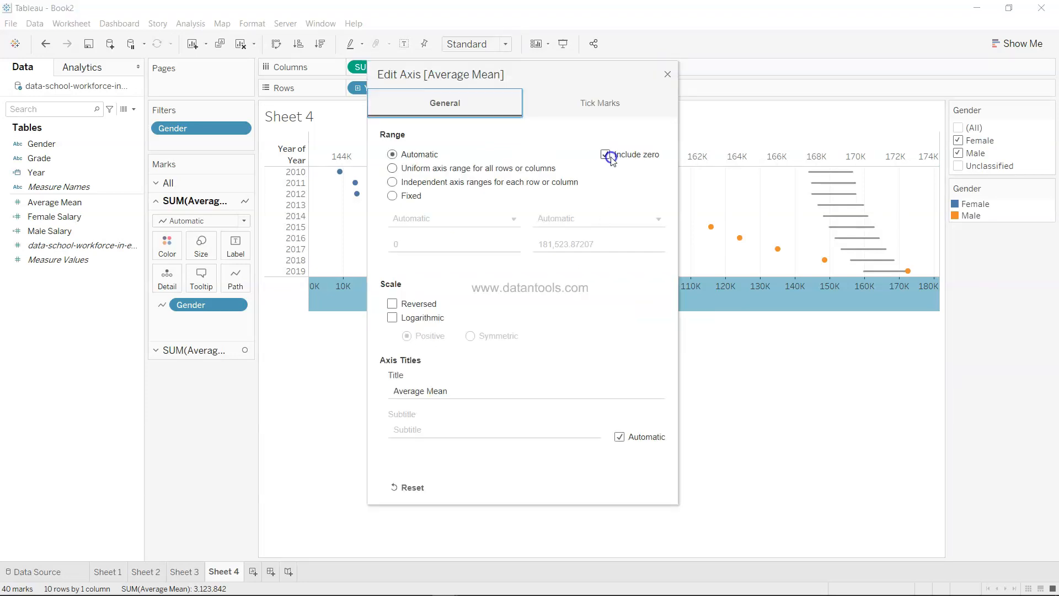
pyautogui.click(607, 155)
pyautogui.click(666, 75)
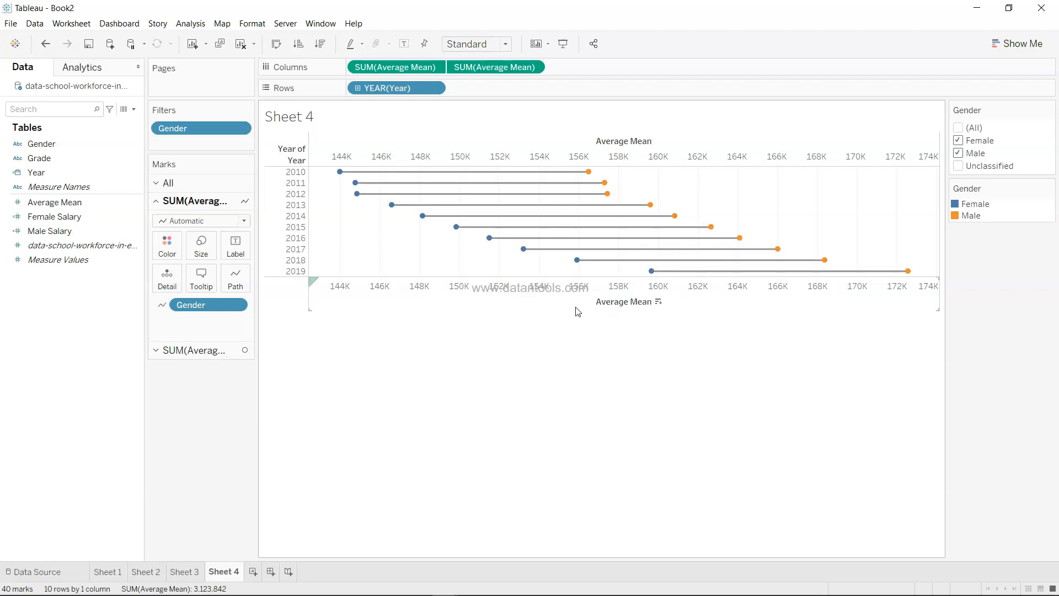
# Stretch the chart vertically for taller year rows and thicken the lines connecting the female and male circles
pyautogui.moveTo(579, 310); pyautogui.dragTo(570, 447)
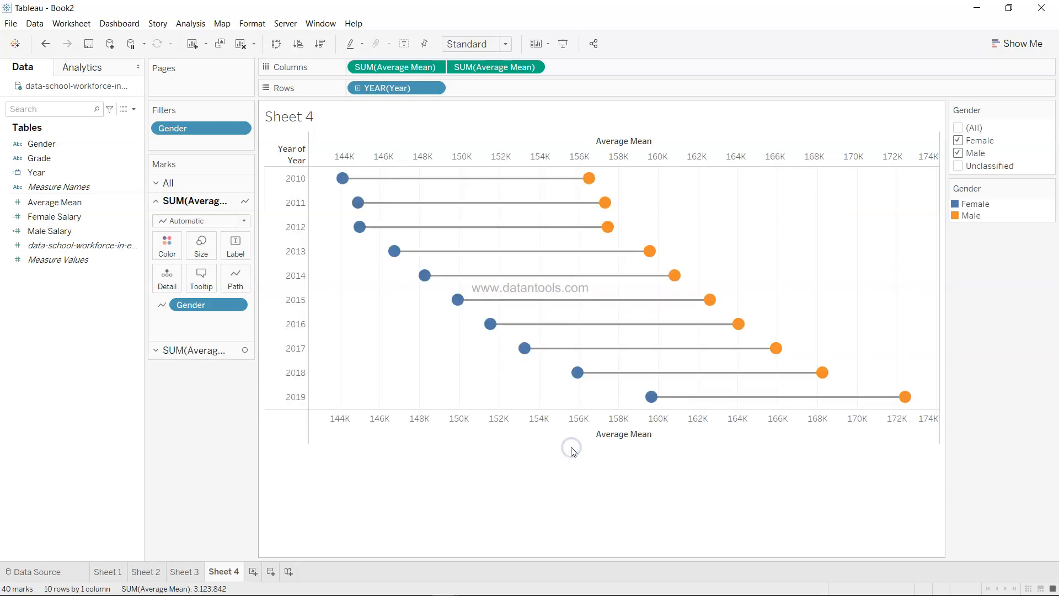
pyautogui.moveTo(753, 375)
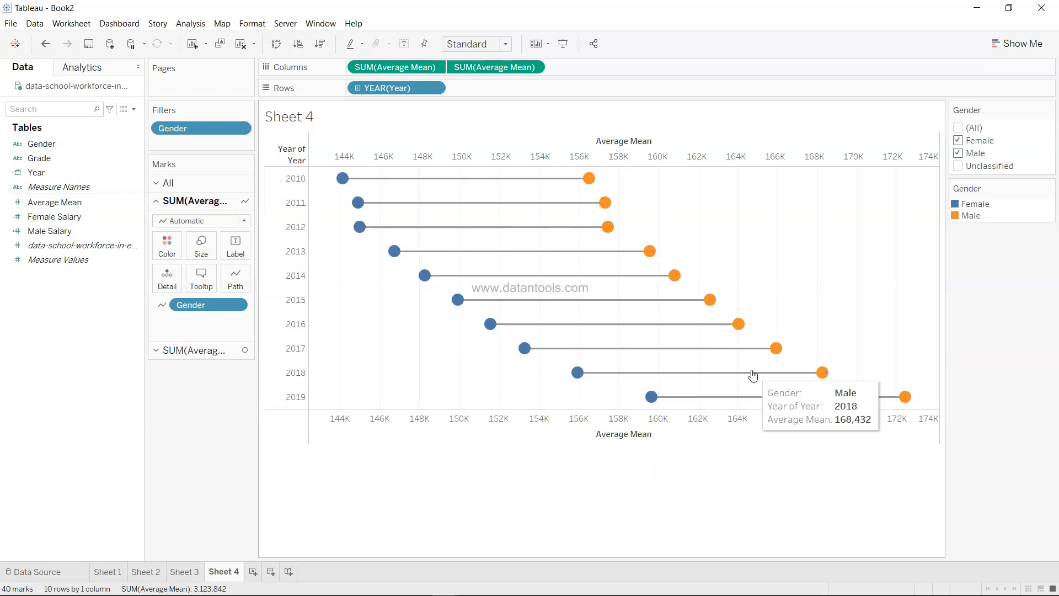
pyautogui.click(210, 256)
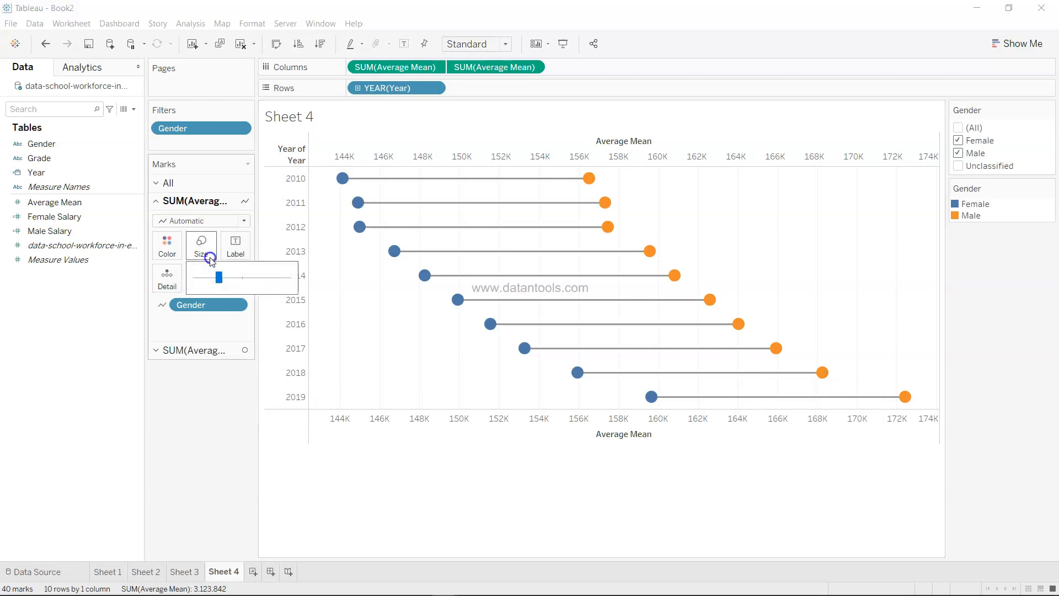
pyautogui.moveTo(218, 278); pyautogui.dragTo(232, 278)
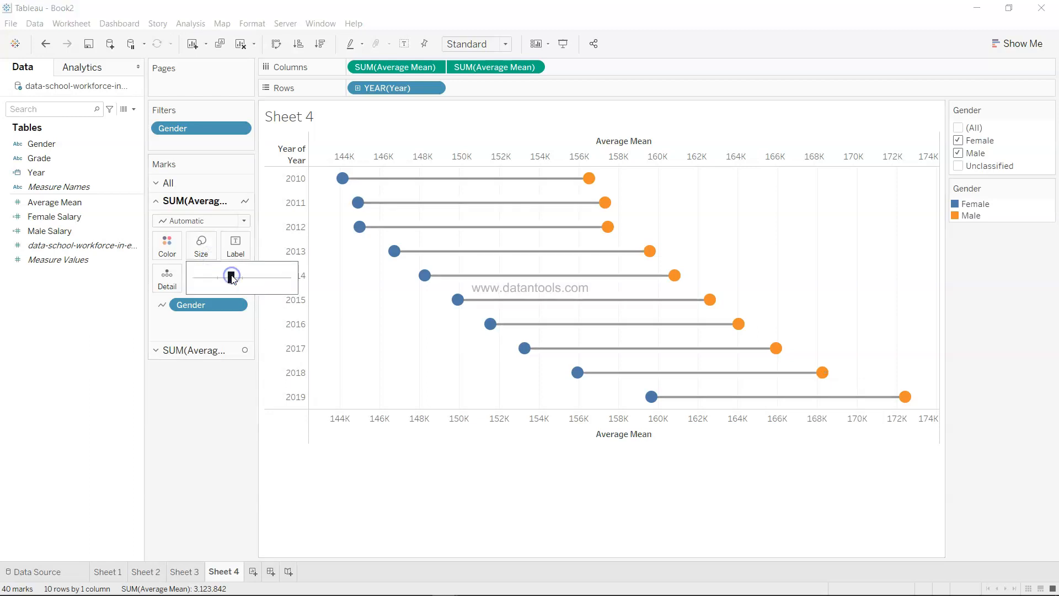
# Show mark labels on the connecting lines of the first Average Mean marks
pyautogui.click(235, 246)
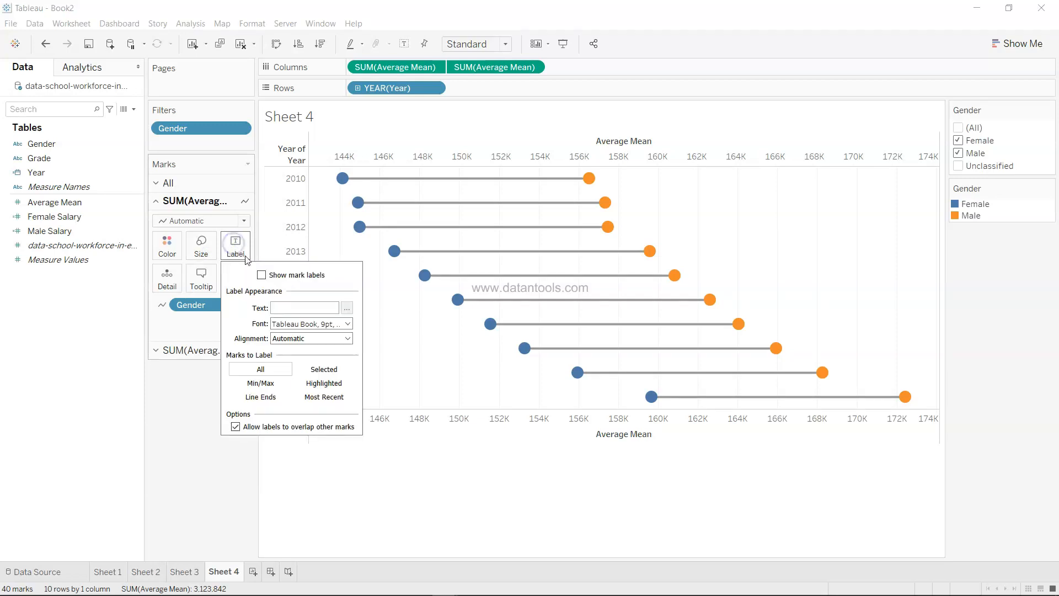
pyautogui.click(261, 275)
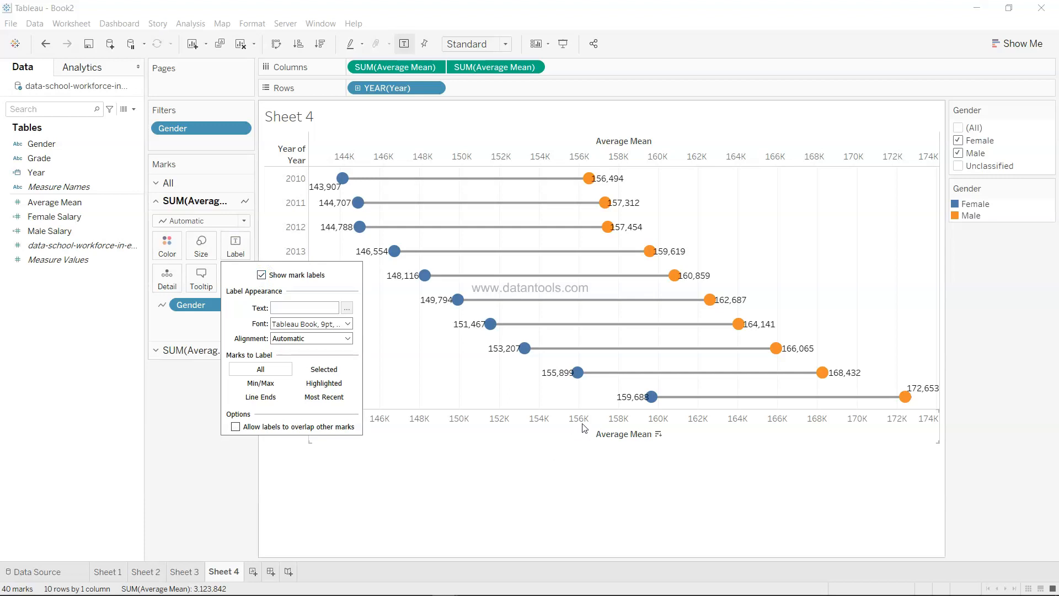
pyautogui.click(510, 537)
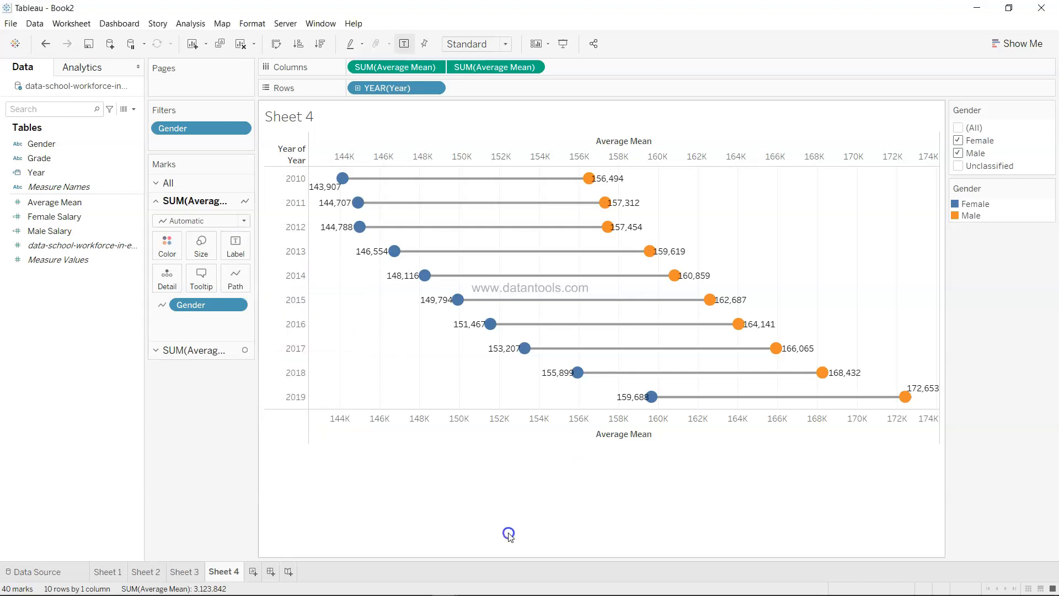
# Align the line labels to Bottom Center and increase the chart's height slightly to space out the years
pyautogui.click(236, 246)
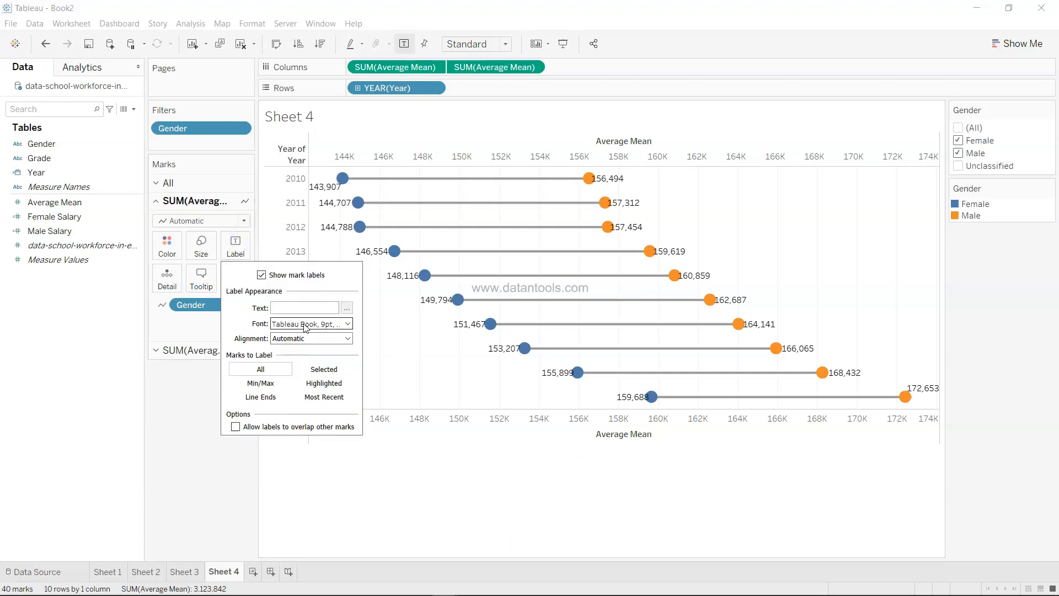
pyautogui.click(330, 339)
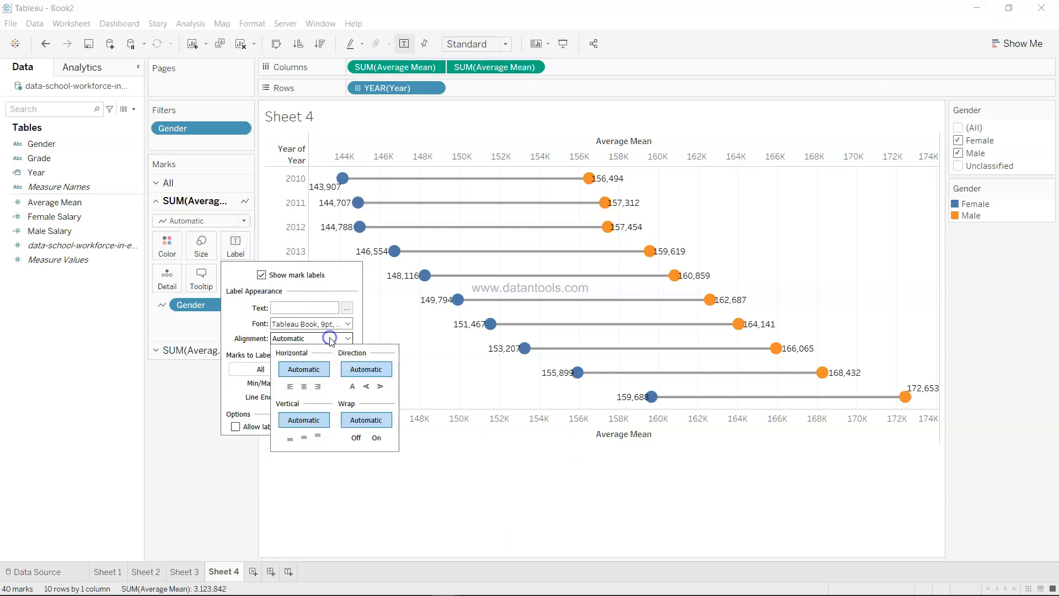
pyautogui.click(304, 386)
pyautogui.click(304, 438)
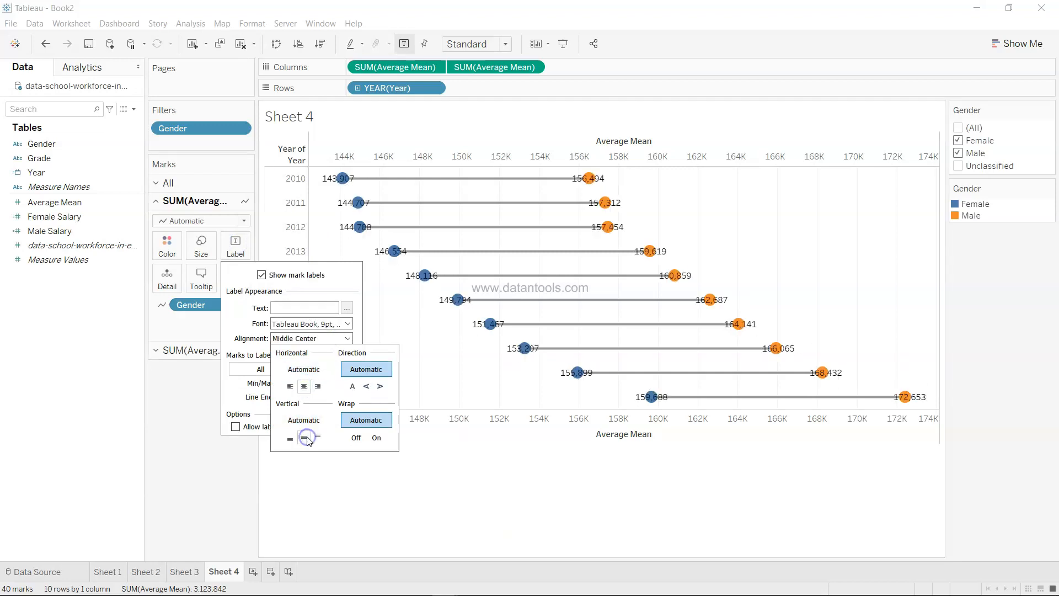
pyautogui.click(289, 439)
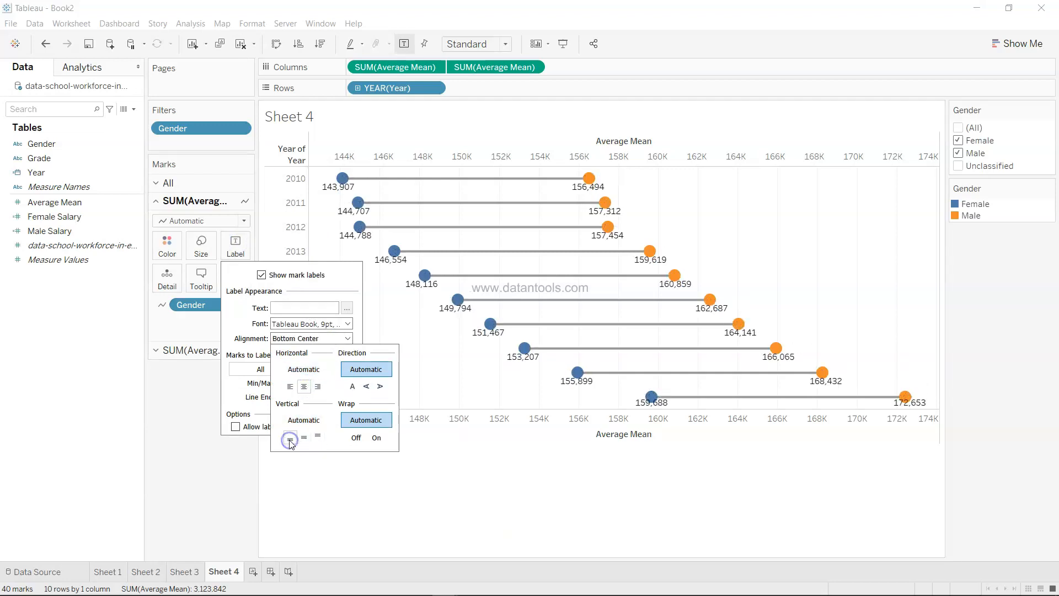
pyautogui.click(513, 529)
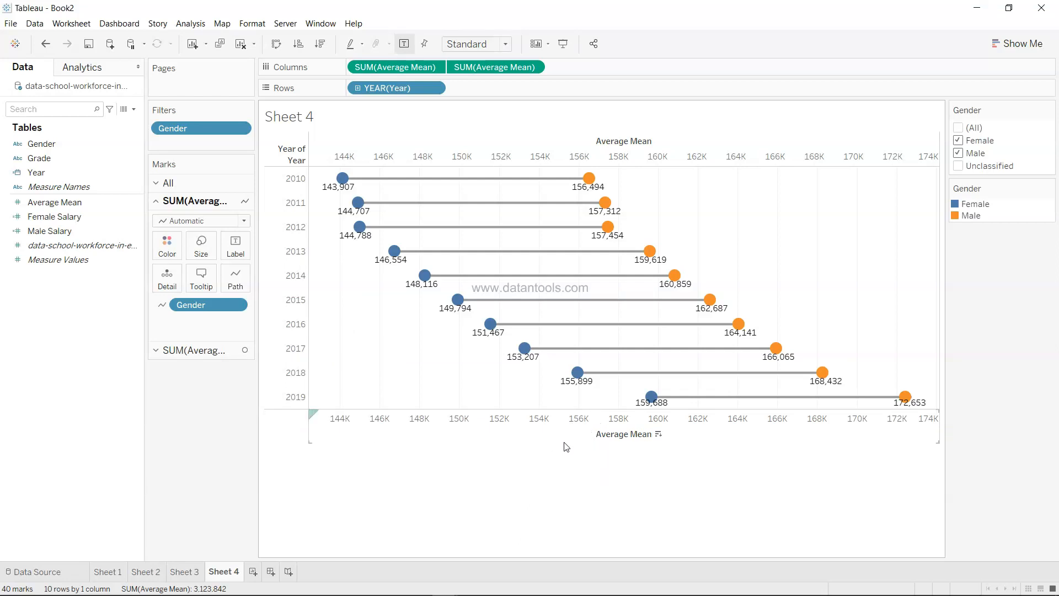
pyautogui.moveTo(563, 442); pyautogui.dragTo(568, 479)
# Try the Line Ends, Min/Max, All and Highlighted options for which line marks to label
pyautogui.moveTo(372, 222)
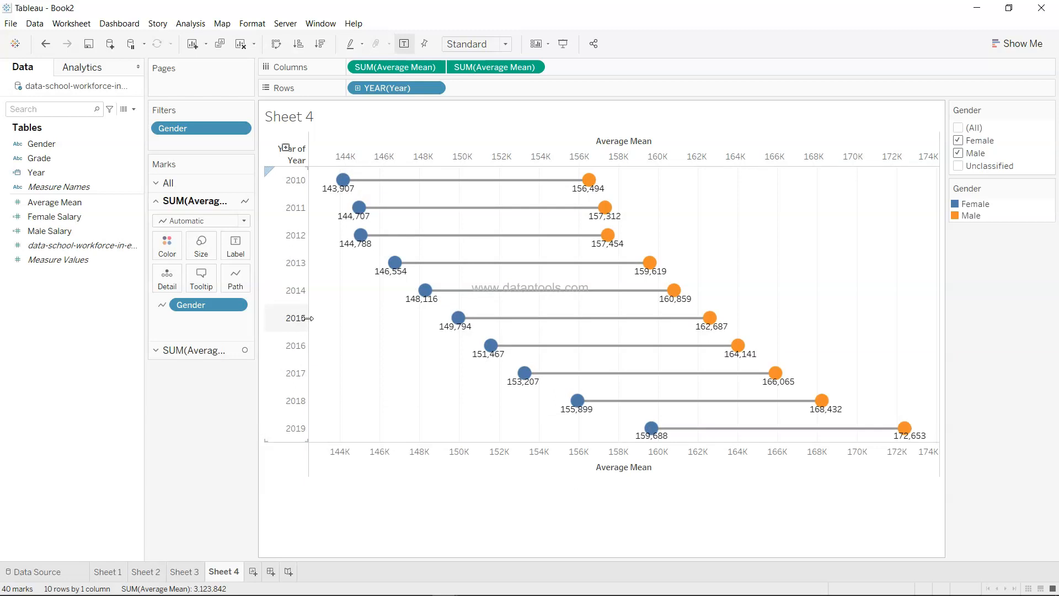
pyautogui.click(237, 246)
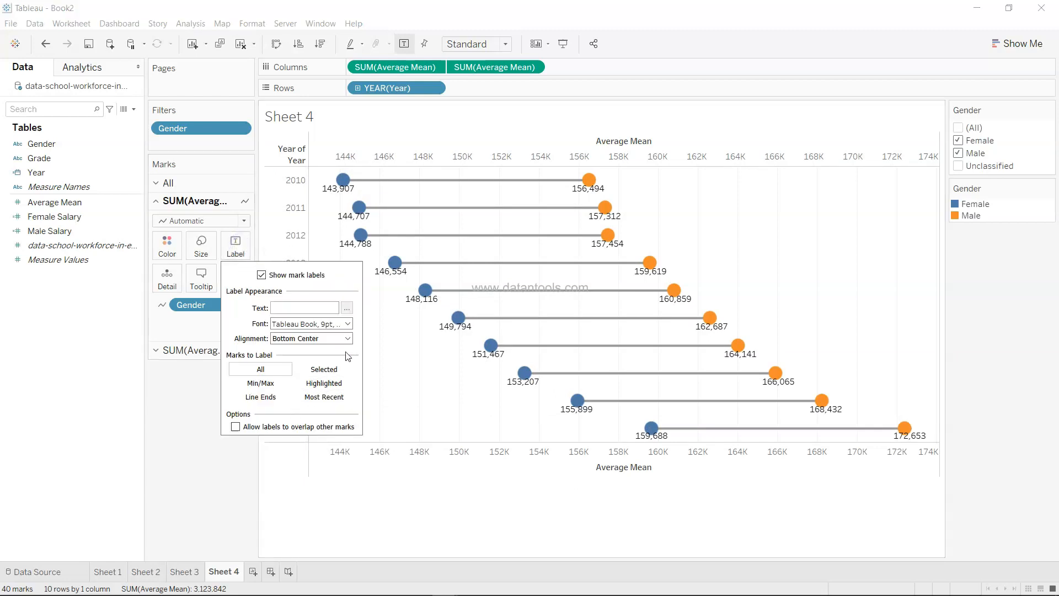
pyautogui.click(274, 401)
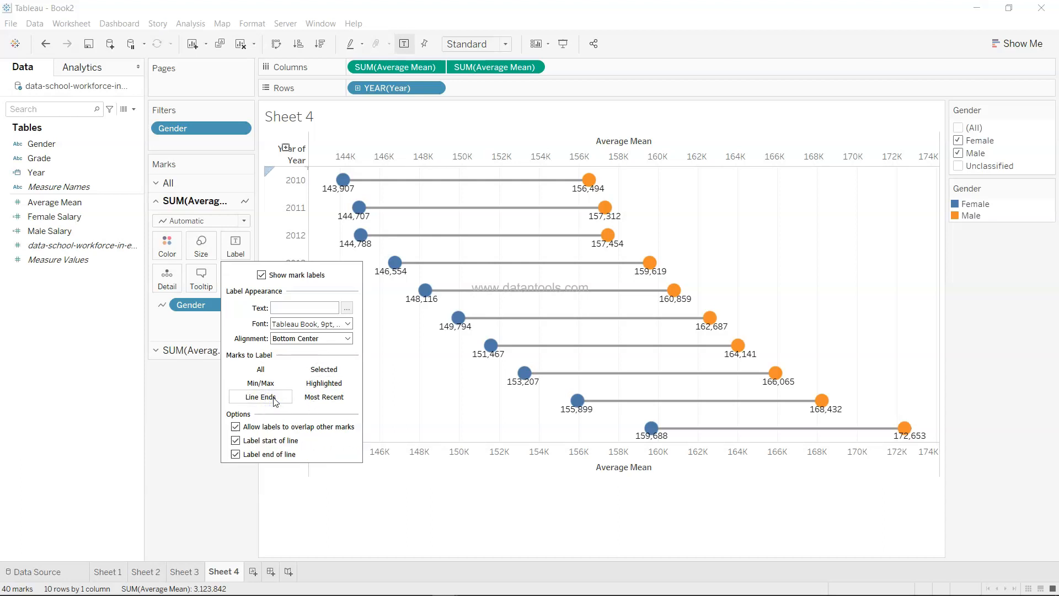
pyautogui.click(271, 384)
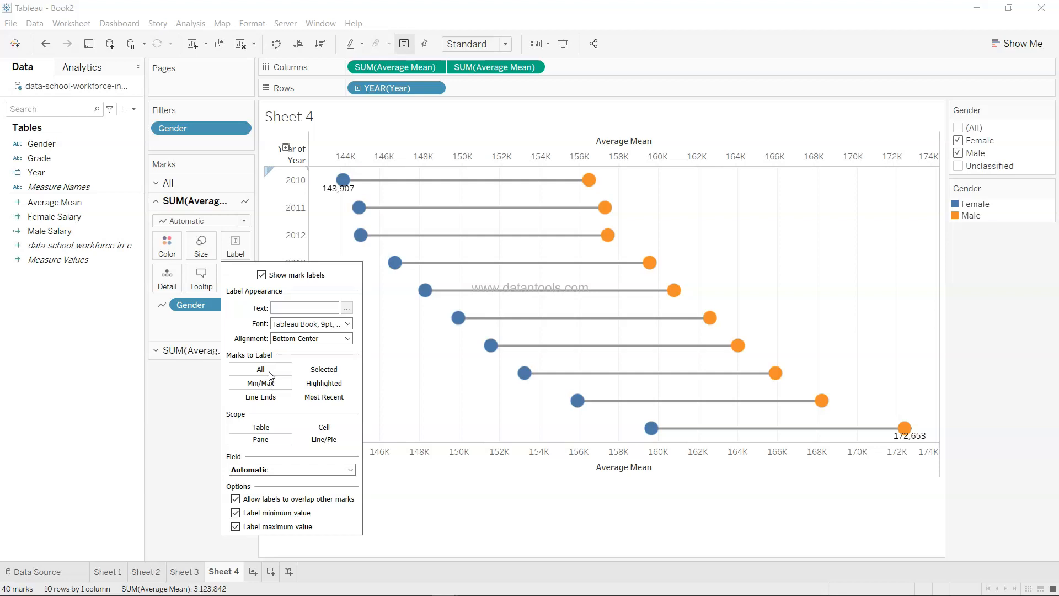
pyautogui.click(270, 372)
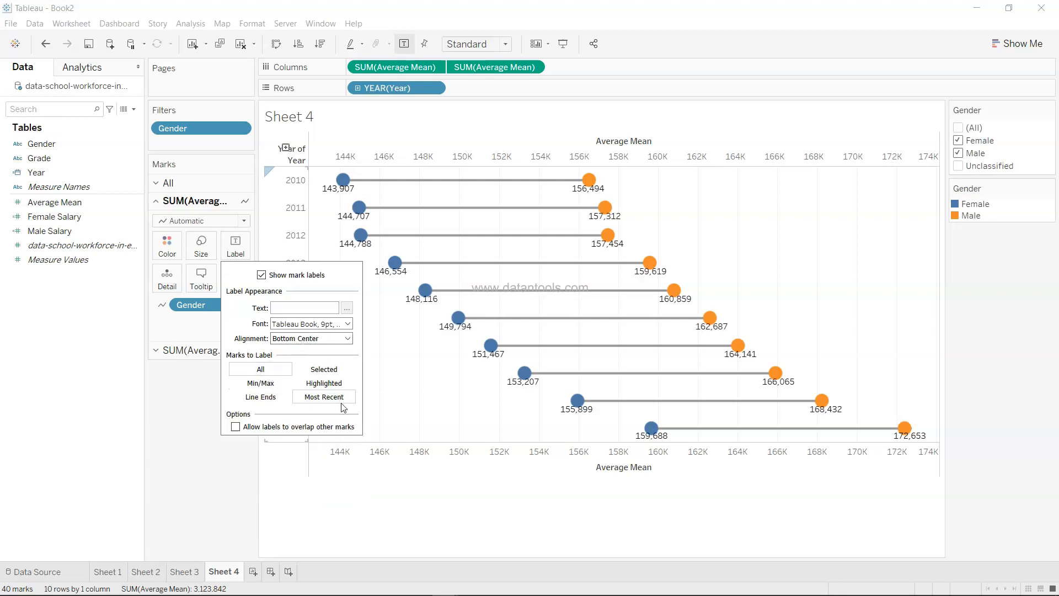
pyautogui.click(324, 383)
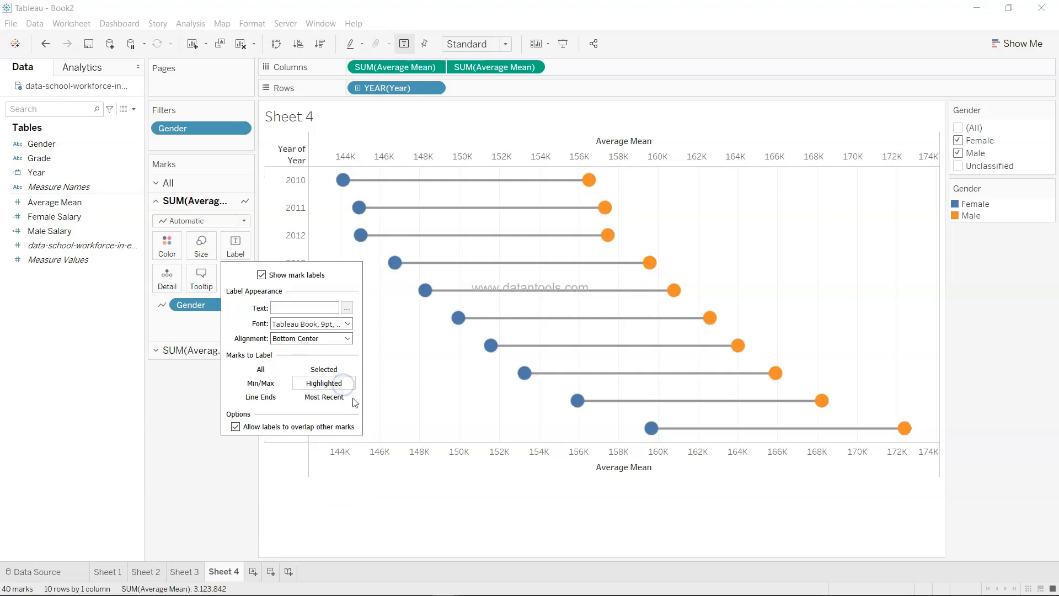
# Select the 2014 Female and Male marks in turn to check their labels, and clear the selection
pyautogui.click(427, 293)
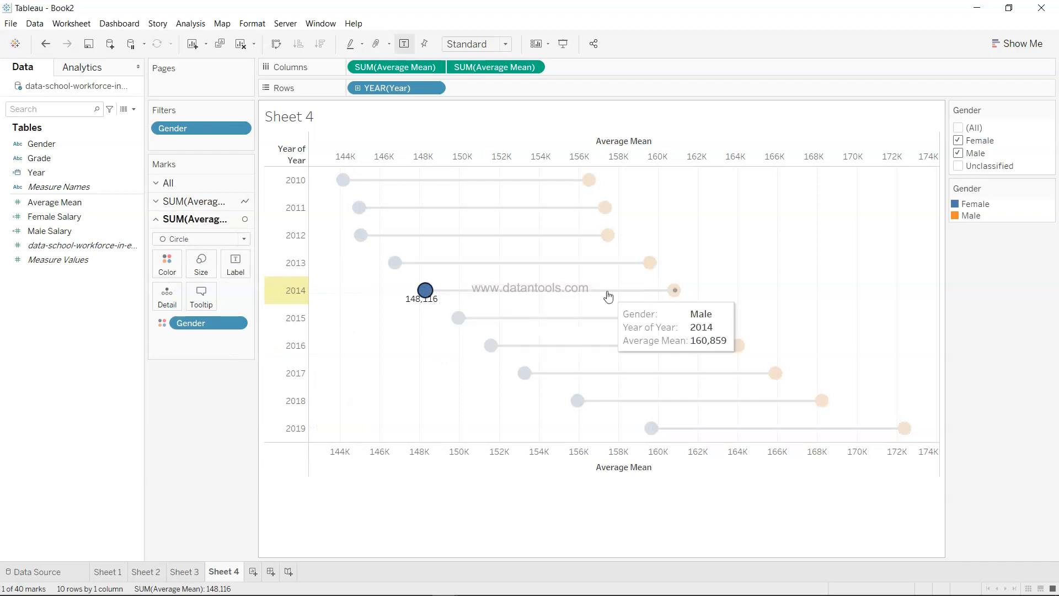
pyautogui.click(672, 296)
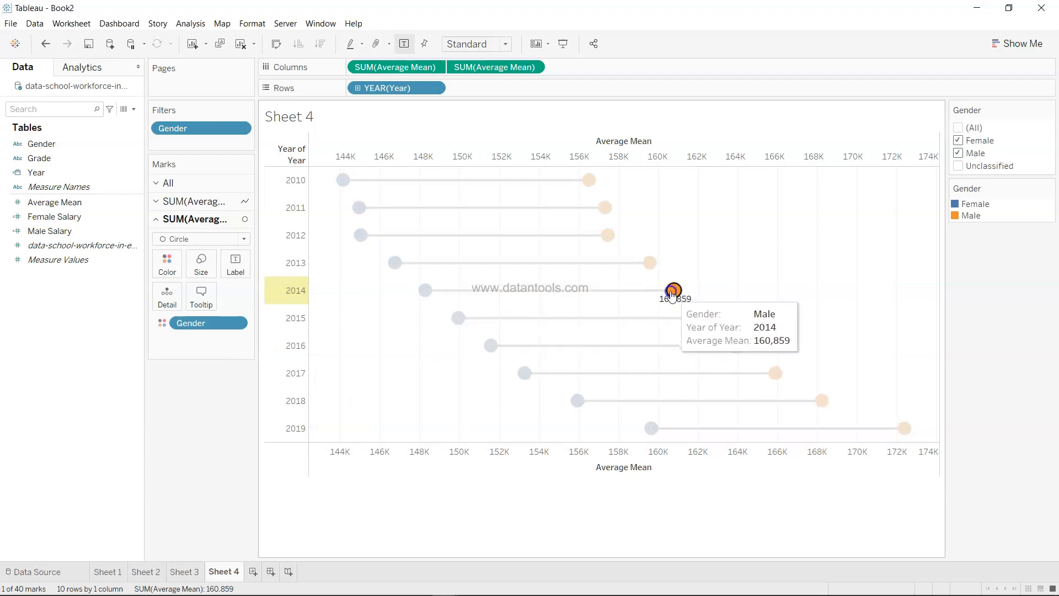
pyautogui.click(672, 296)
# Turn on mark labels for all circle marks of the second Average Mean measure
pyautogui.click(236, 264)
pyautogui.click(261, 389)
pyautogui.click(278, 388)
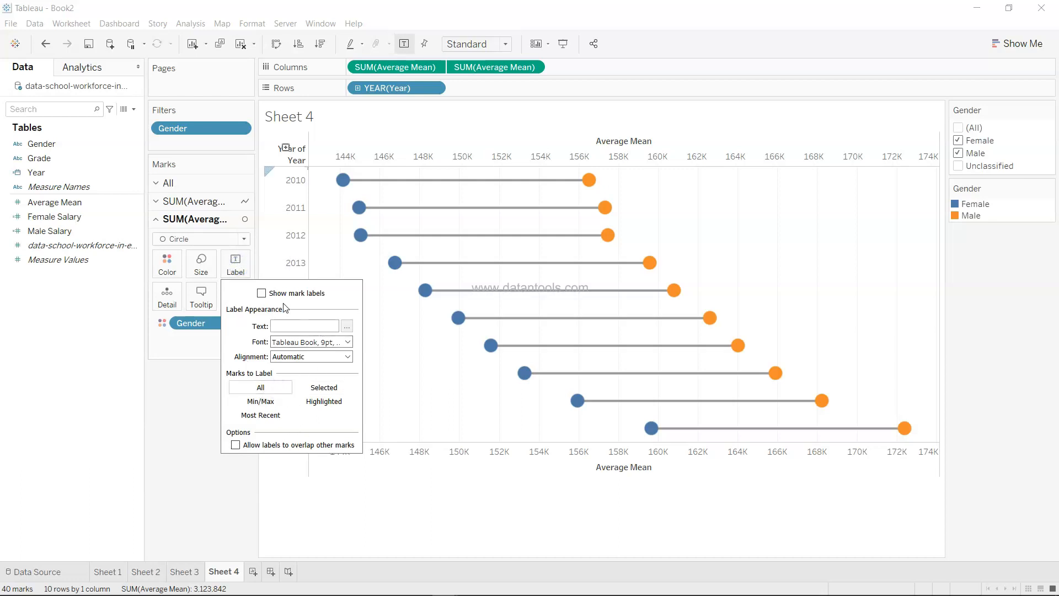
pyautogui.click(262, 292)
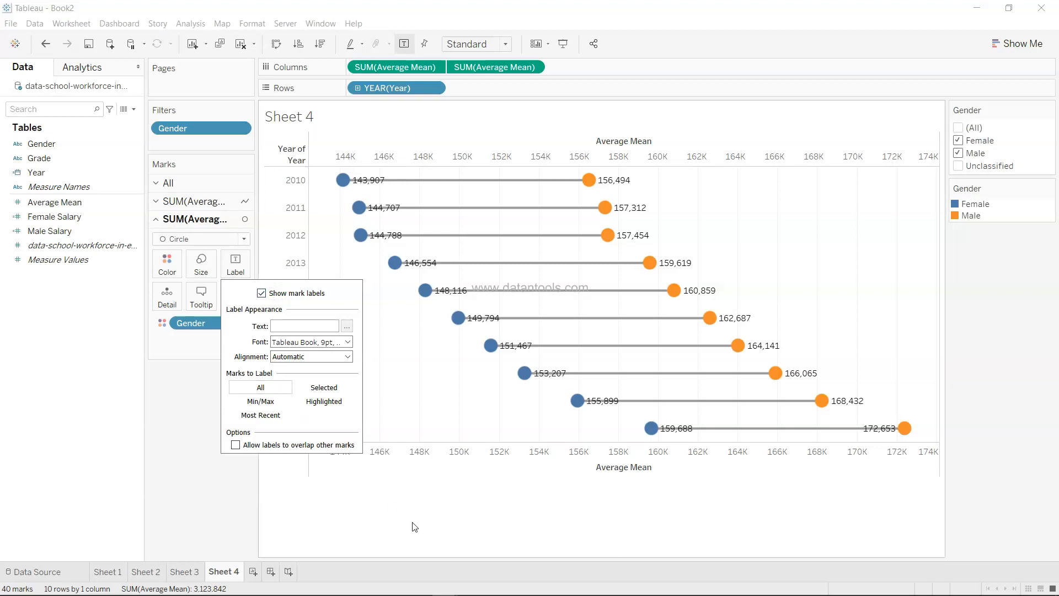
# Align the circle mark labels horizontally to the center and vertically to the bottom
pyautogui.click(312, 357)
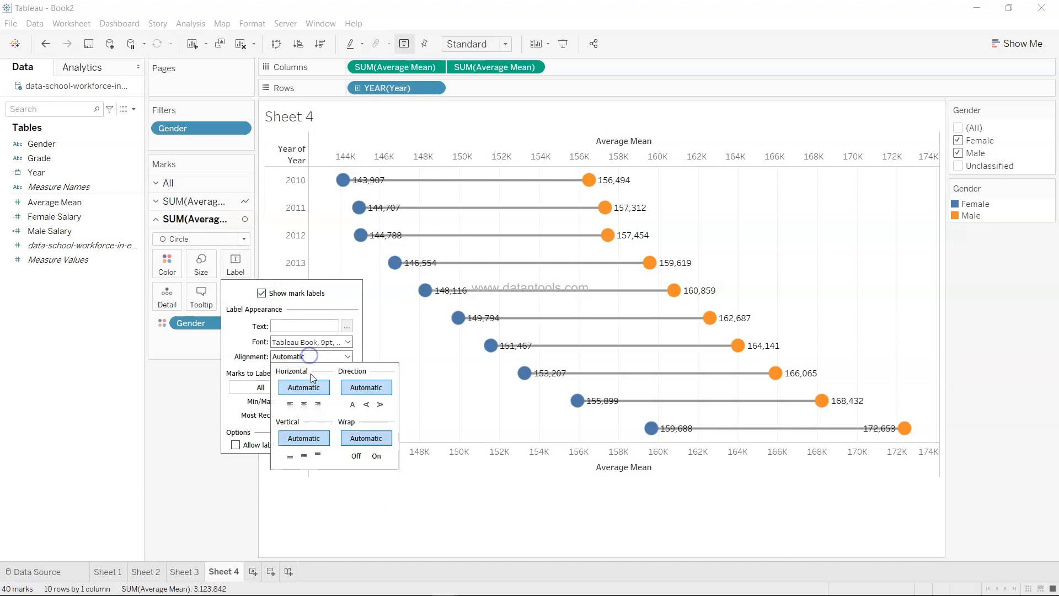
pyautogui.click(305, 405)
pyautogui.click(304, 456)
pyautogui.click(289, 458)
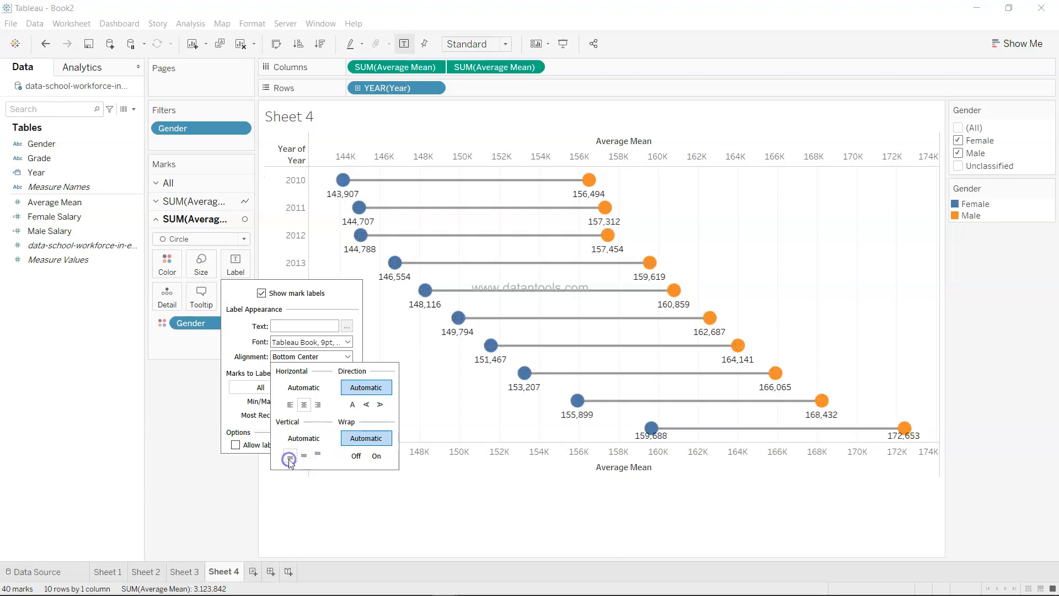
pyautogui.click(384, 553)
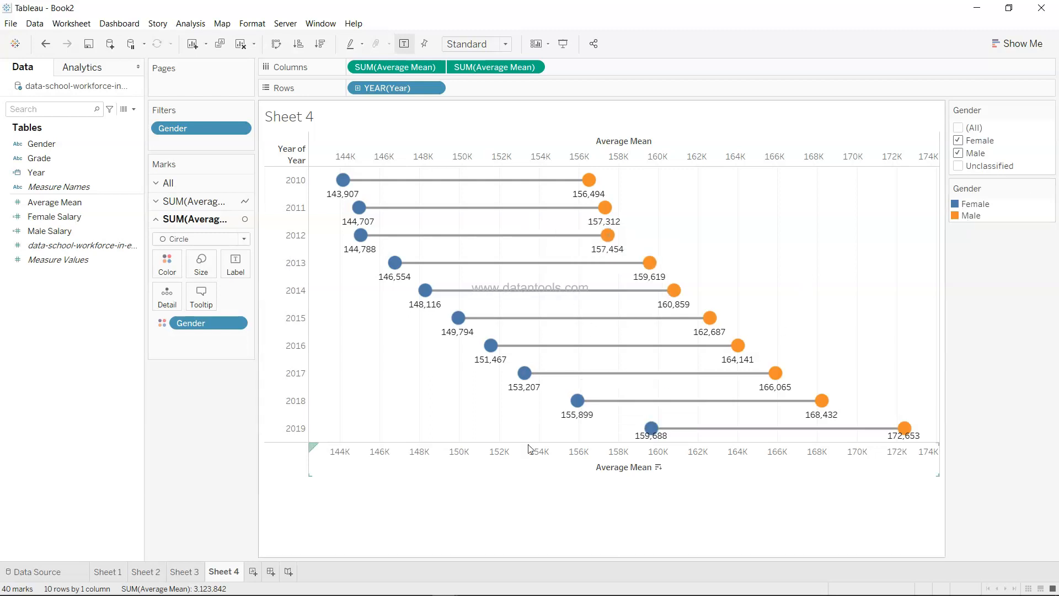
# Show a filter for the Grade field beside the chart
pyautogui.moveTo(772, 379)
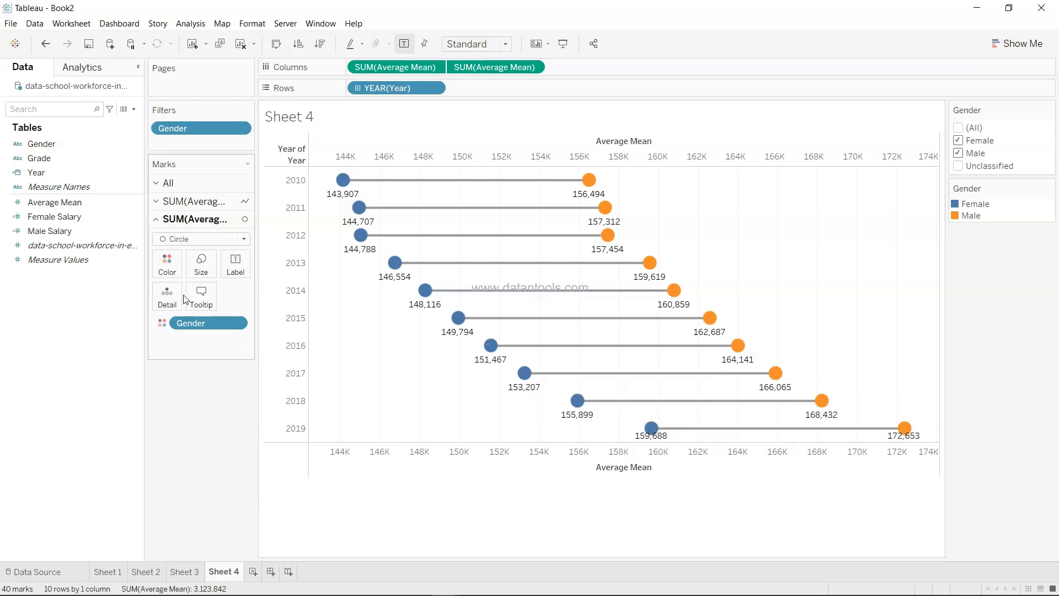
pyautogui.click(136, 160)
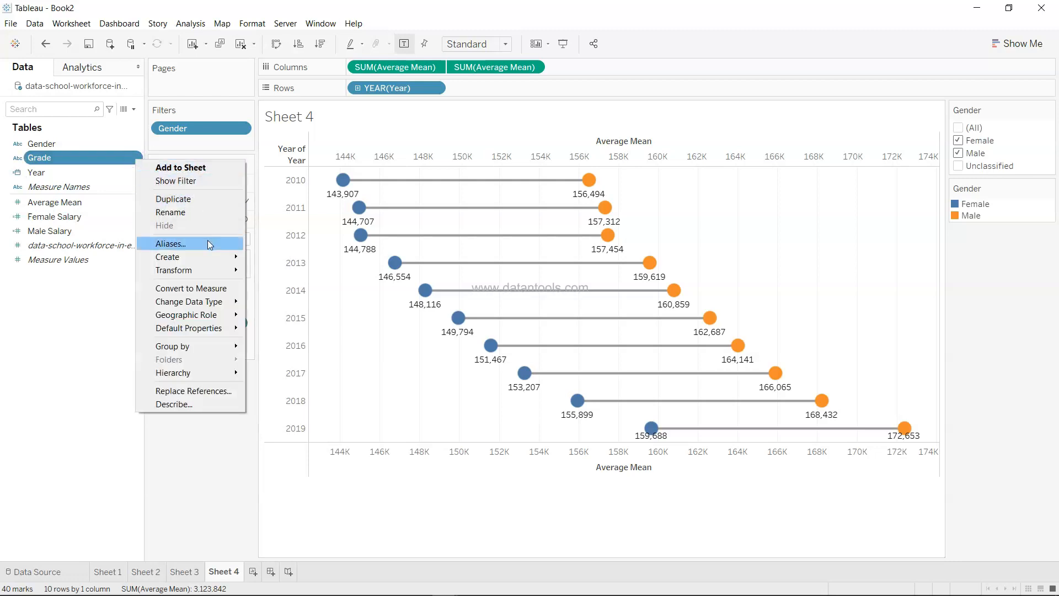
pyautogui.click(205, 182)
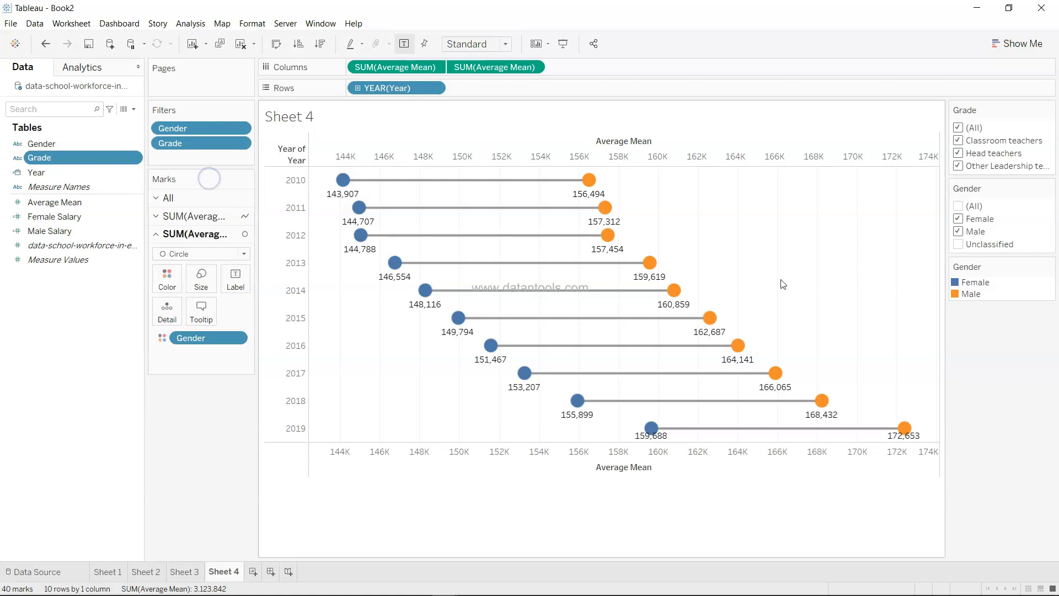
# Filter the chart to Classroom teachers, Head teachers and Other Leadership one at a time, and restore all grades
pyautogui.click(959, 128)
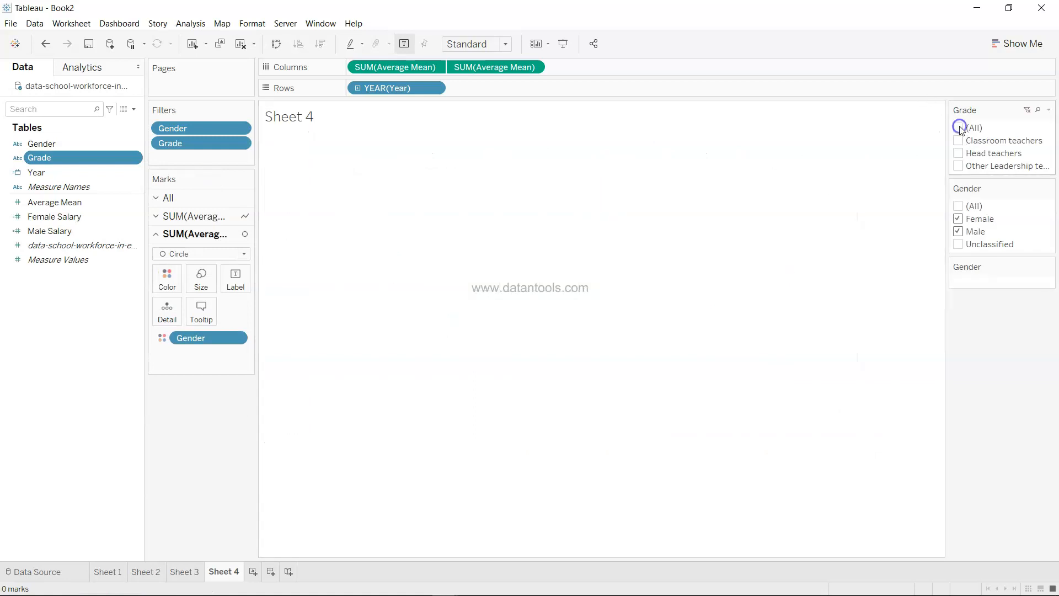
pyautogui.click(958, 140)
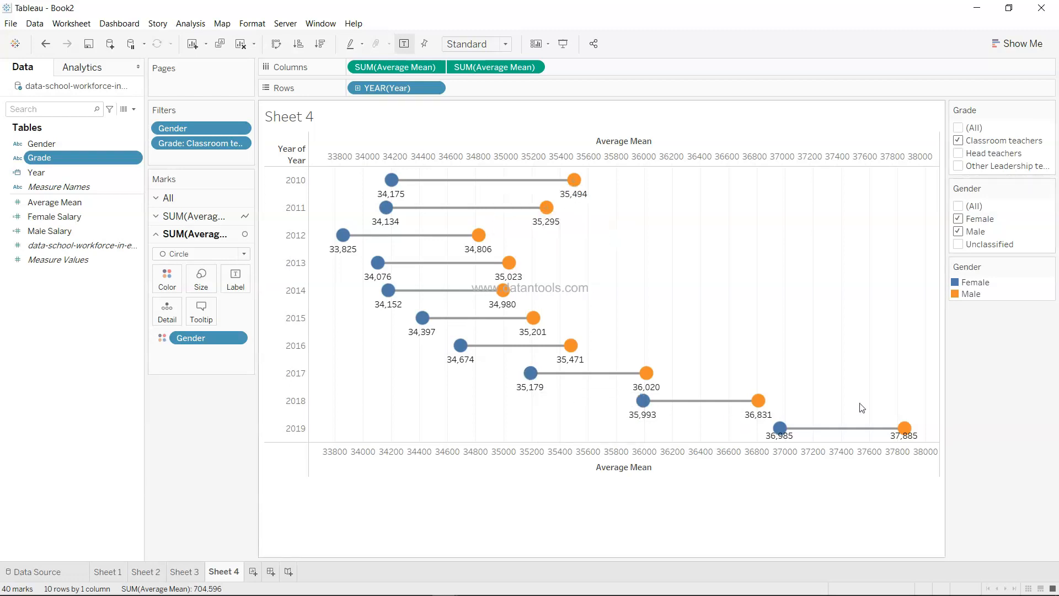
pyautogui.click(958, 152)
pyautogui.click(959, 140)
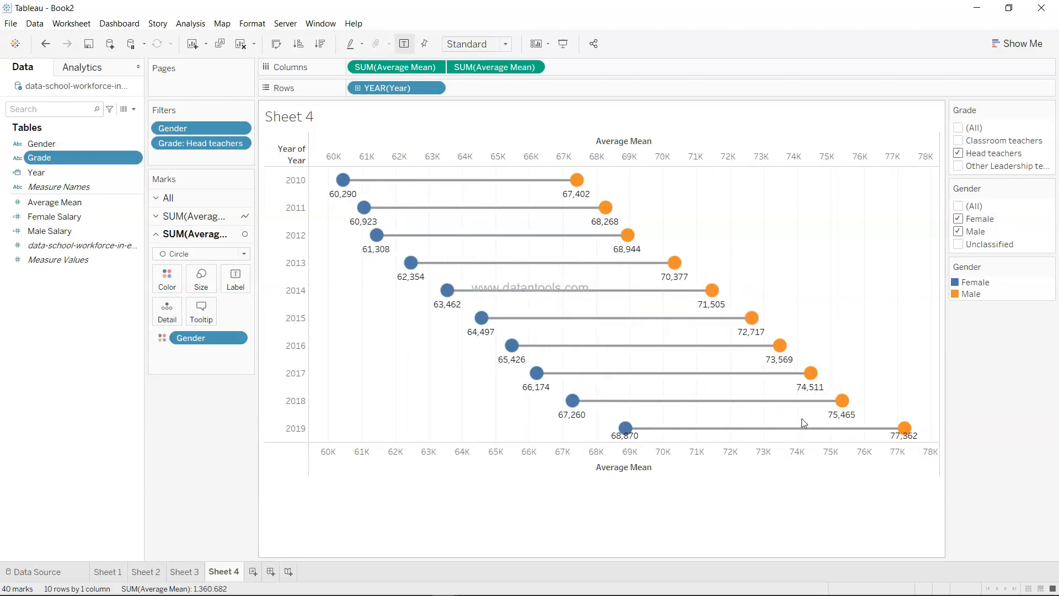
pyautogui.click(959, 166)
pyautogui.click(958, 153)
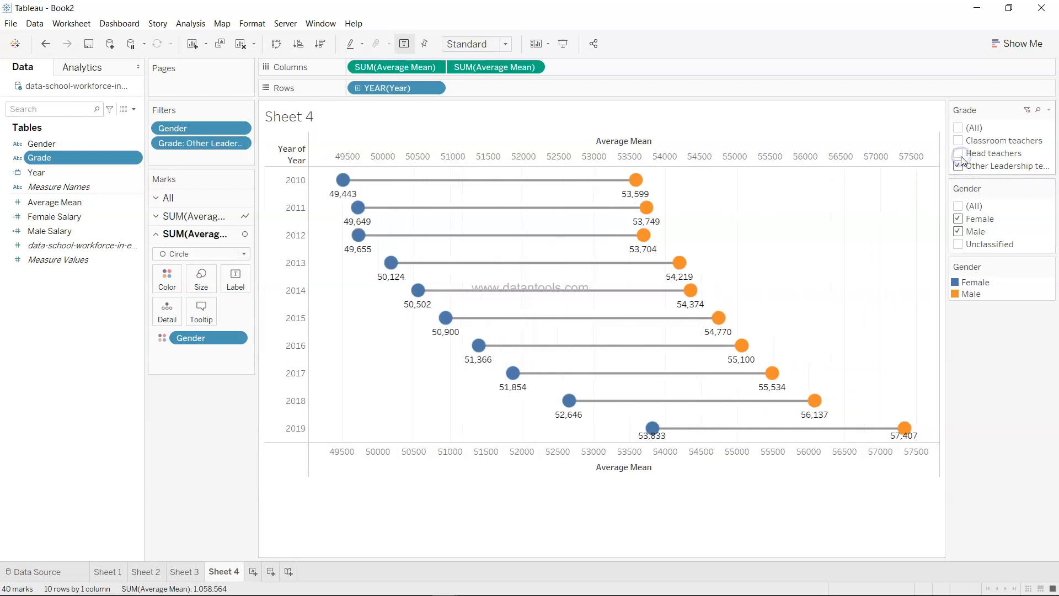
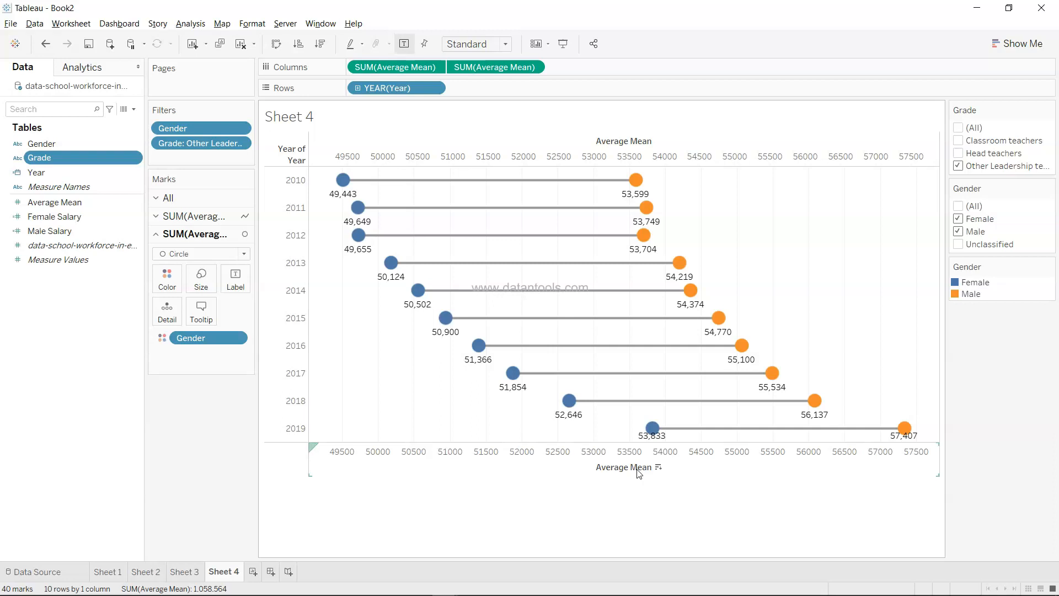
pyautogui.click(958, 128)
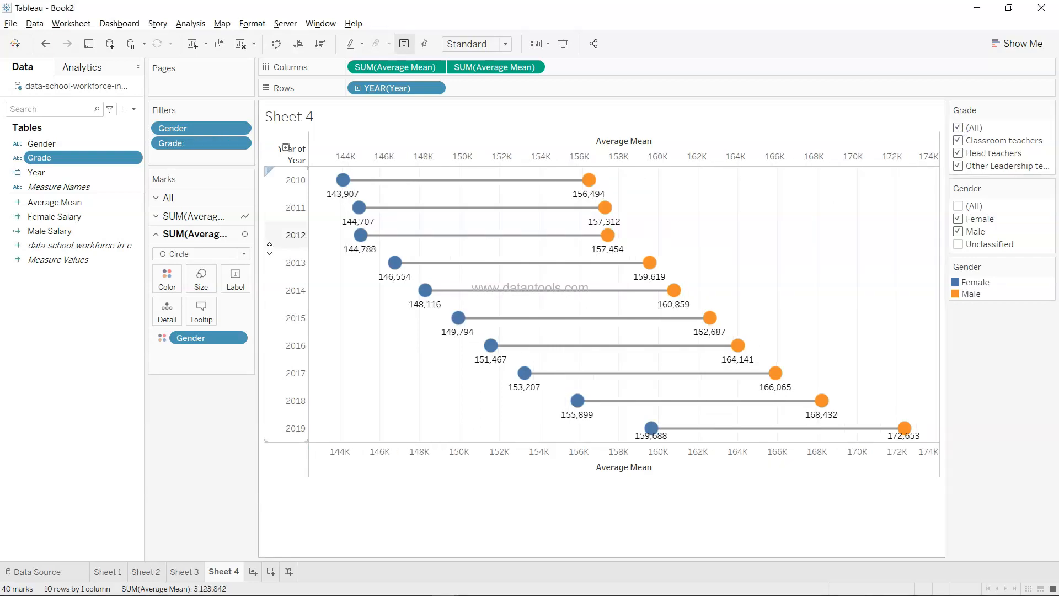
# Try splitting the chart into columns by Grade, and take Grade off the columns again
pyautogui.moveTo(104, 159); pyautogui.dragTo(365, 74)
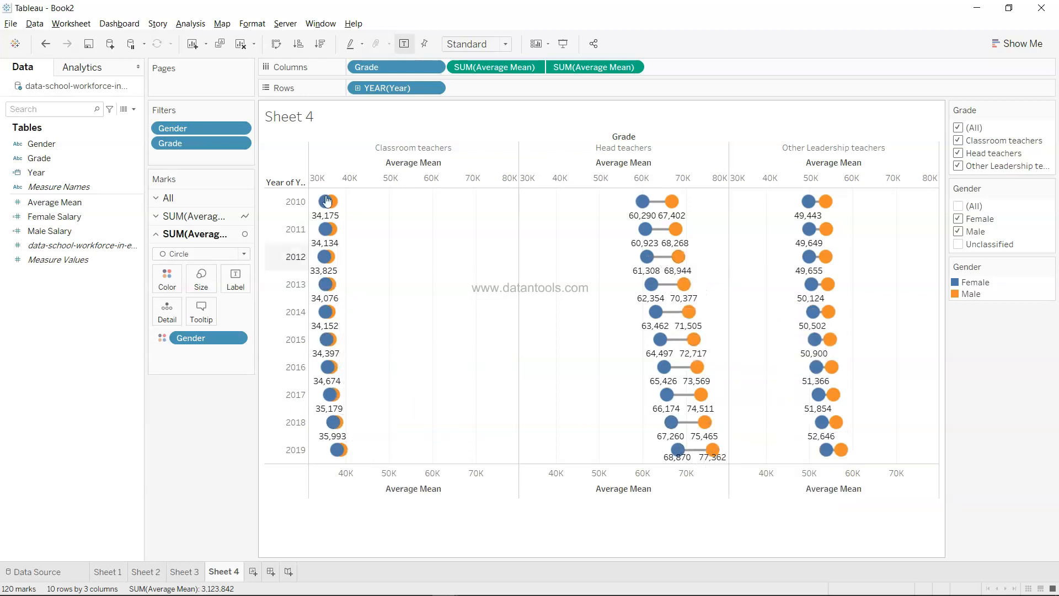
pyautogui.moveTo(839, 457)
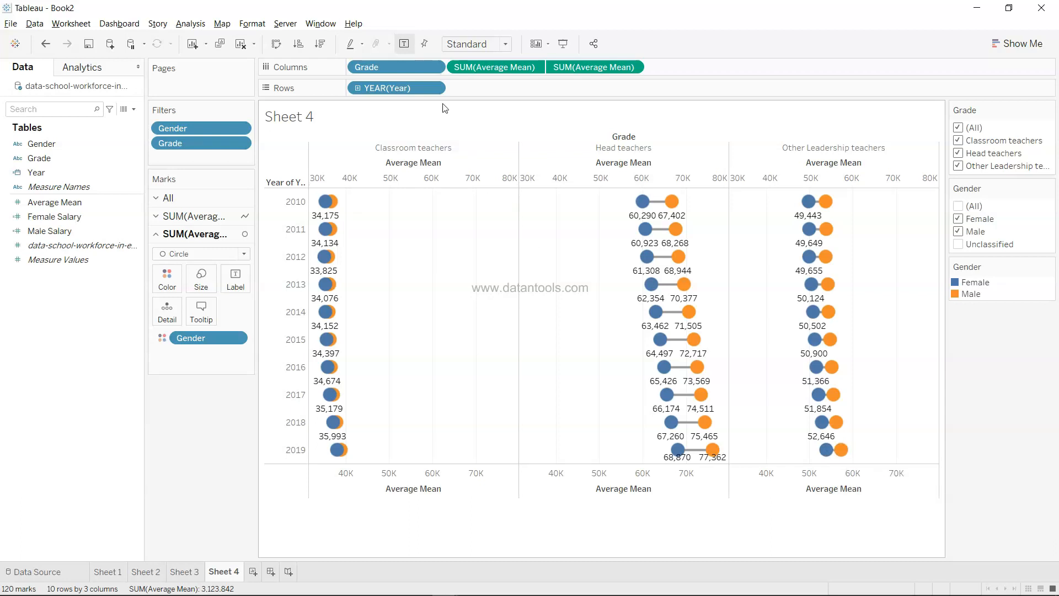
pyautogui.click(434, 66)
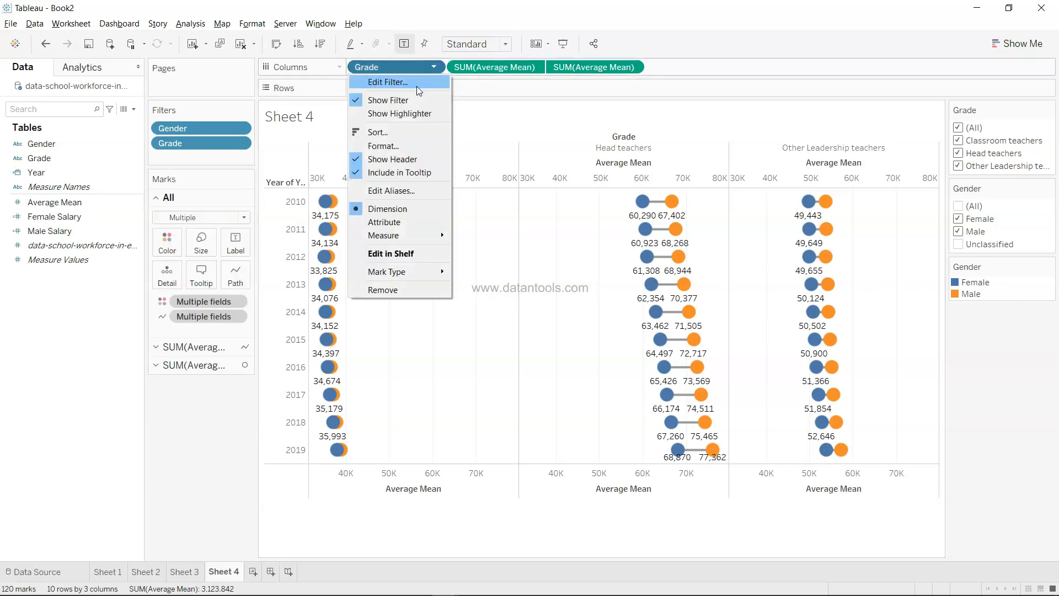
pyautogui.click(220, 439)
pyautogui.moveTo(411, 68); pyautogui.dragTo(203, 479)
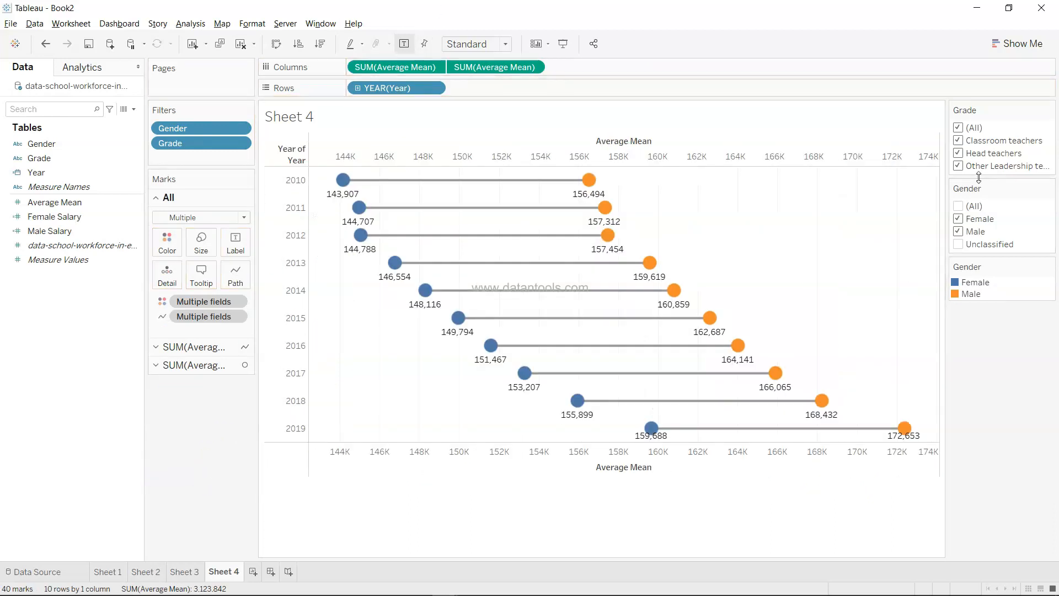
# Cycle the Grade filter through only Classroom teachers and only Head teachers, leaving only Other Leadership selected
pyautogui.click(958, 153)
pyautogui.click(959, 165)
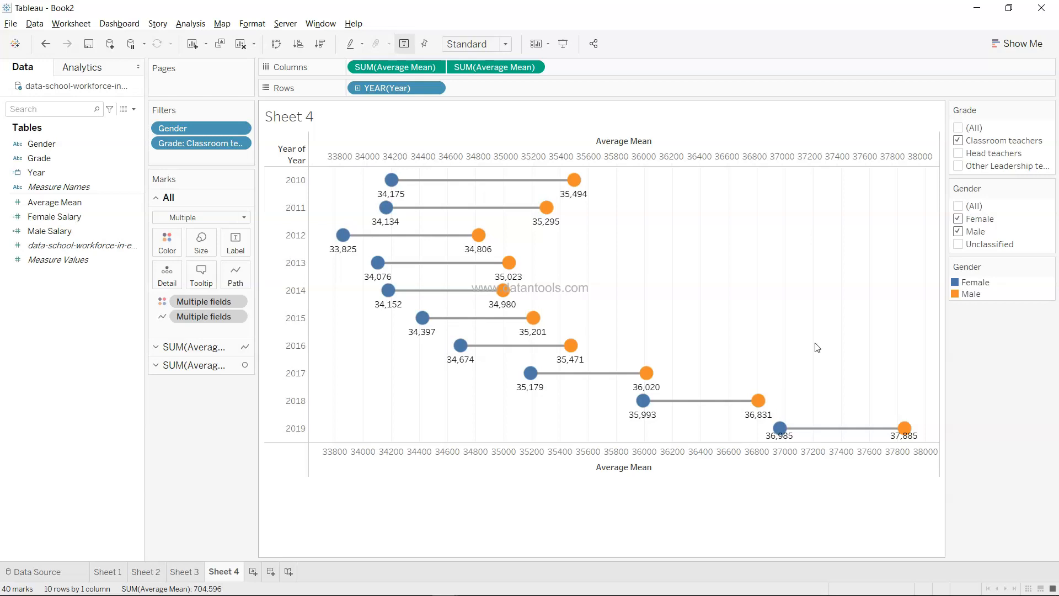
pyautogui.click(959, 155)
pyautogui.click(958, 140)
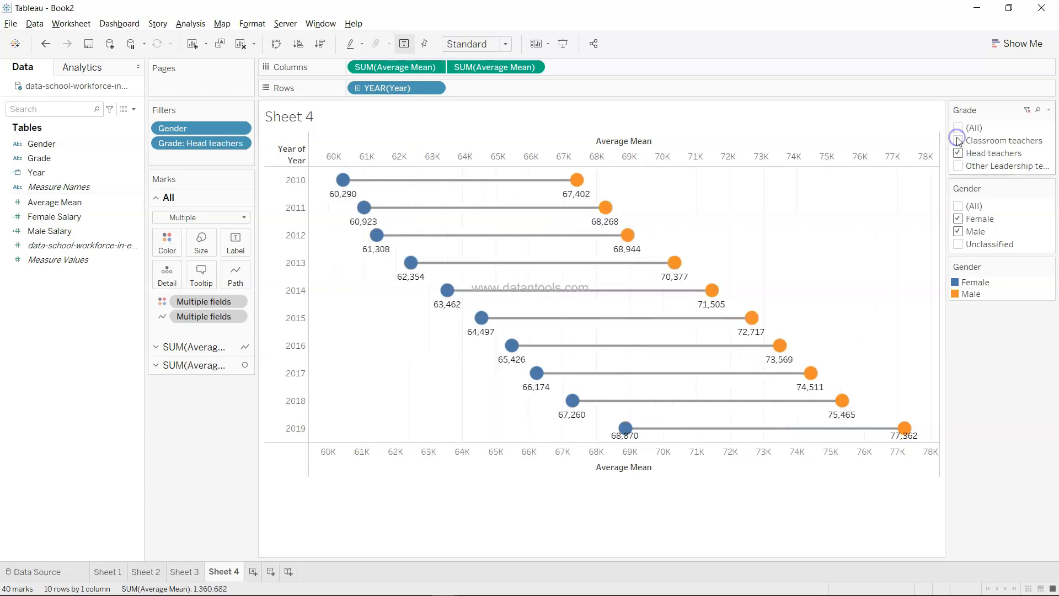
pyautogui.click(957, 153)
pyautogui.click(959, 165)
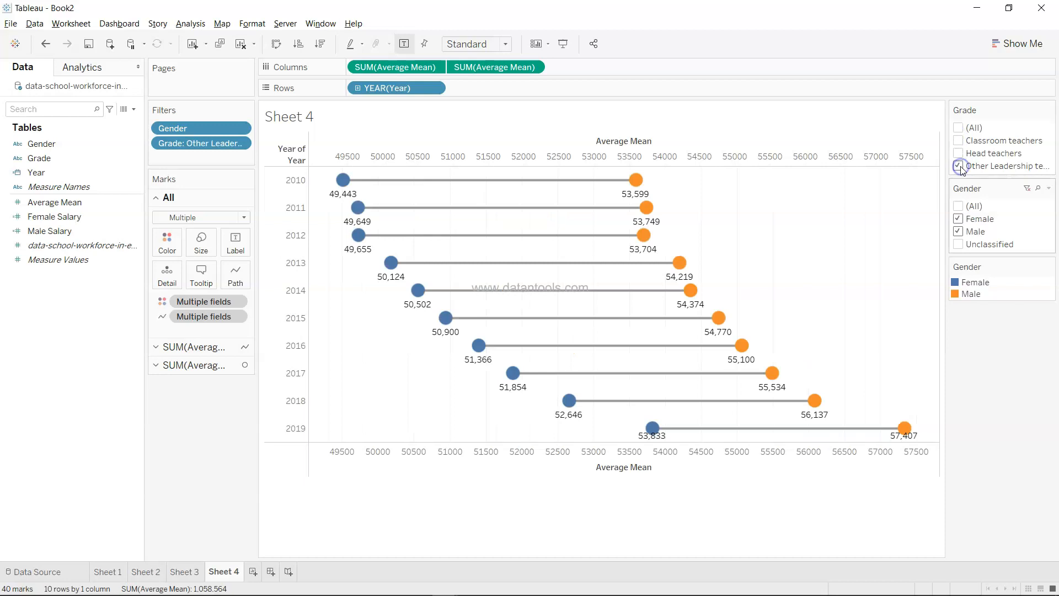
# Create a new worksheet and place the Year field on its rows
pyautogui.moveTo(723, 407)
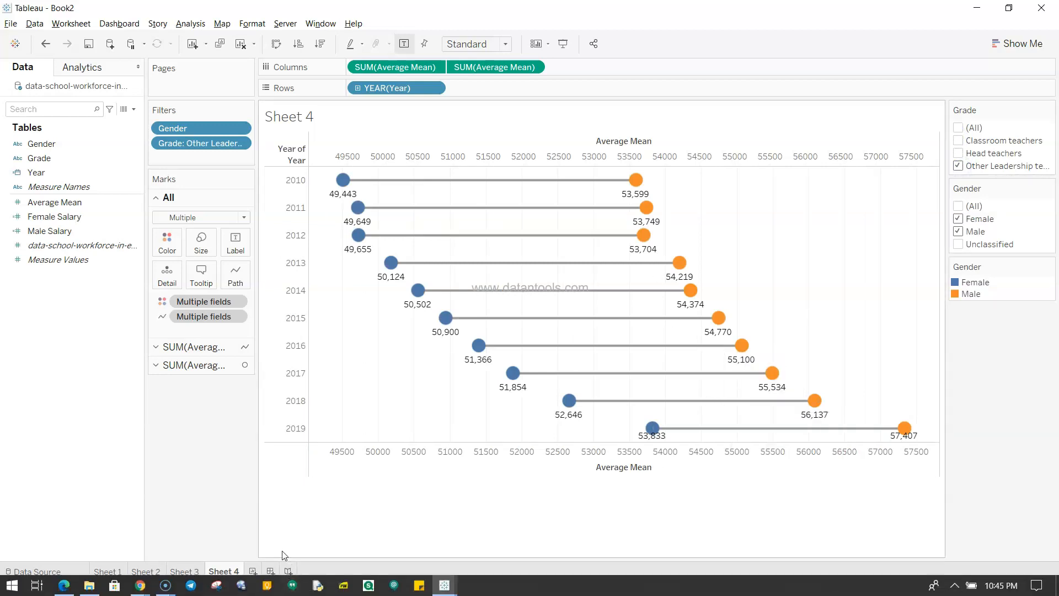
pyautogui.click(253, 572)
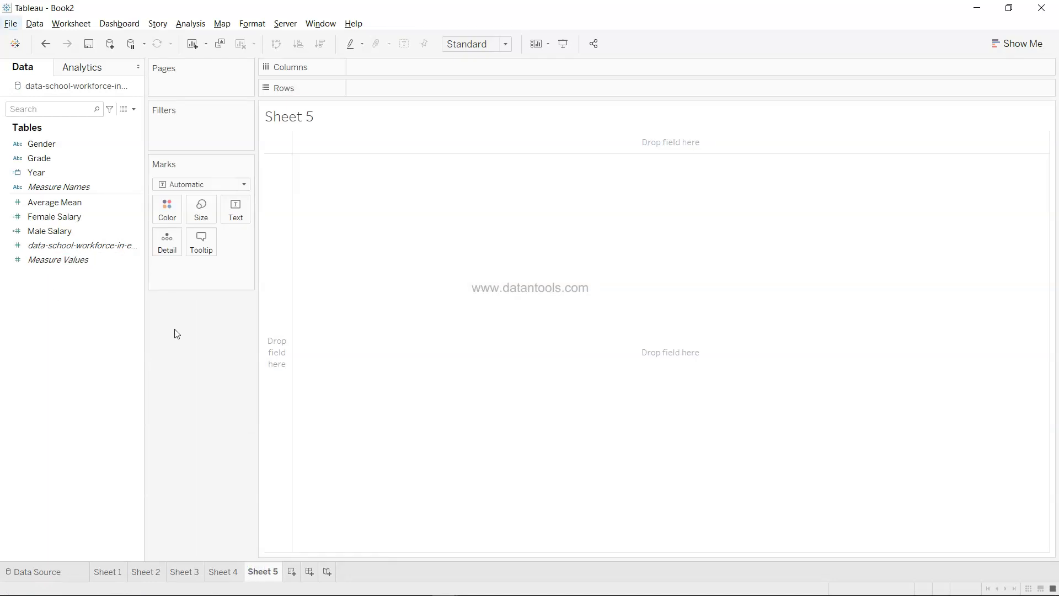
pyautogui.moveTo(111, 173); pyautogui.dragTo(408, 92)
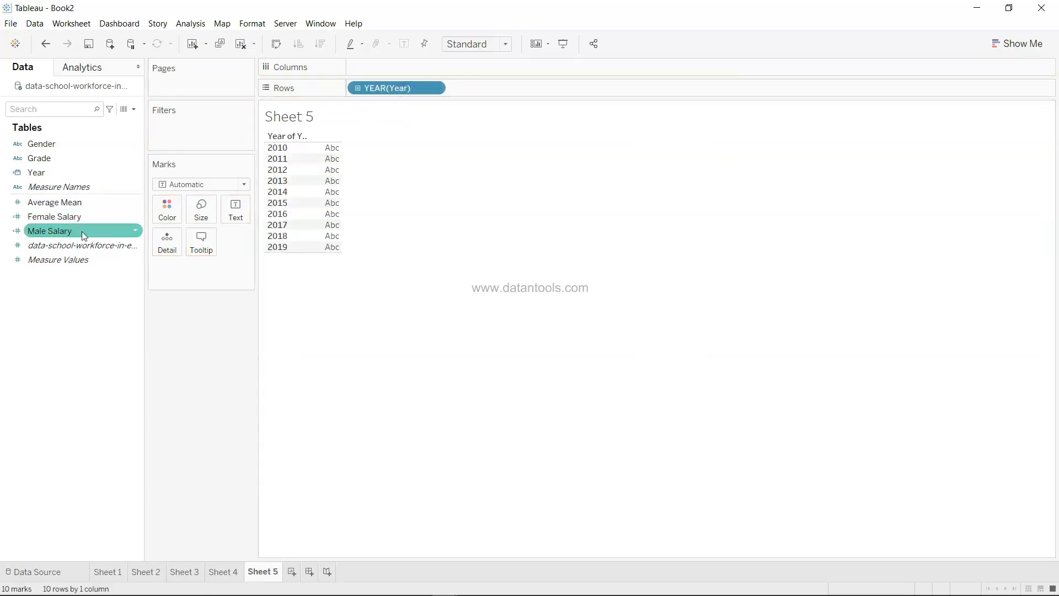
# Start a new calculated field and name it Difference
pyautogui.click(134, 109)
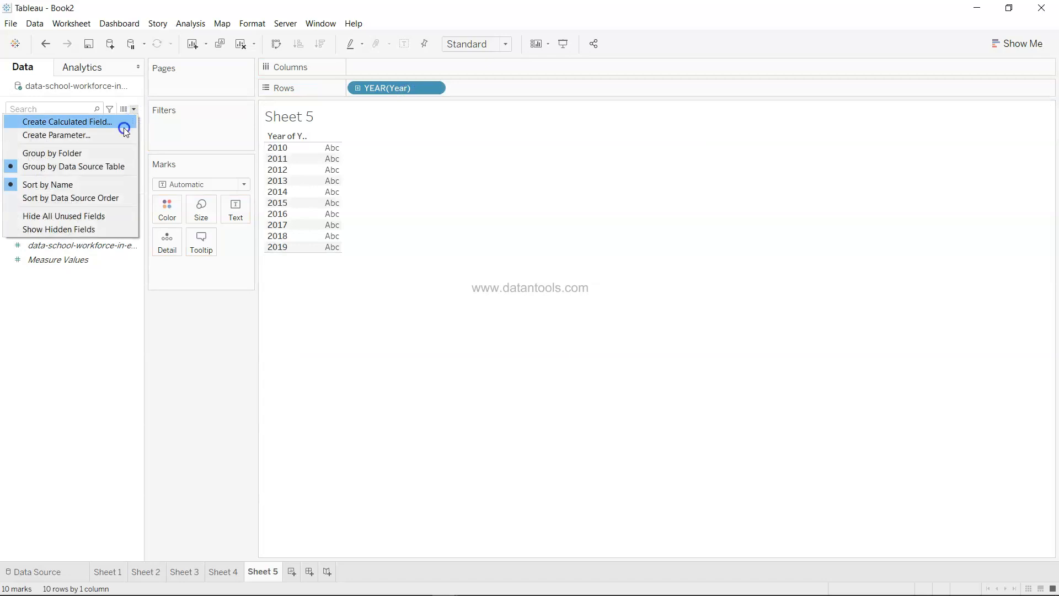
pyautogui.click(125, 125)
pyautogui.write('Differ')
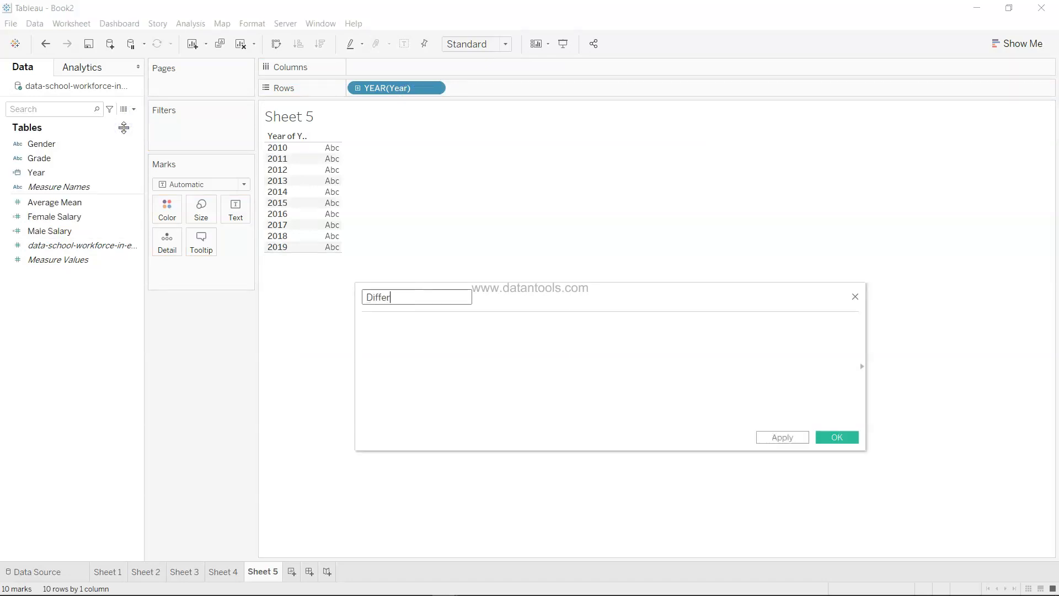
pyautogui.write('ence')
pyautogui.press('Tab')
# Define the calculation as SUM([Male Salary]) - SUM([Female Salary]) and save the field
pyautogui.write('sum')
pyautogui.press('Return')
pyautogui.write('Sal)')
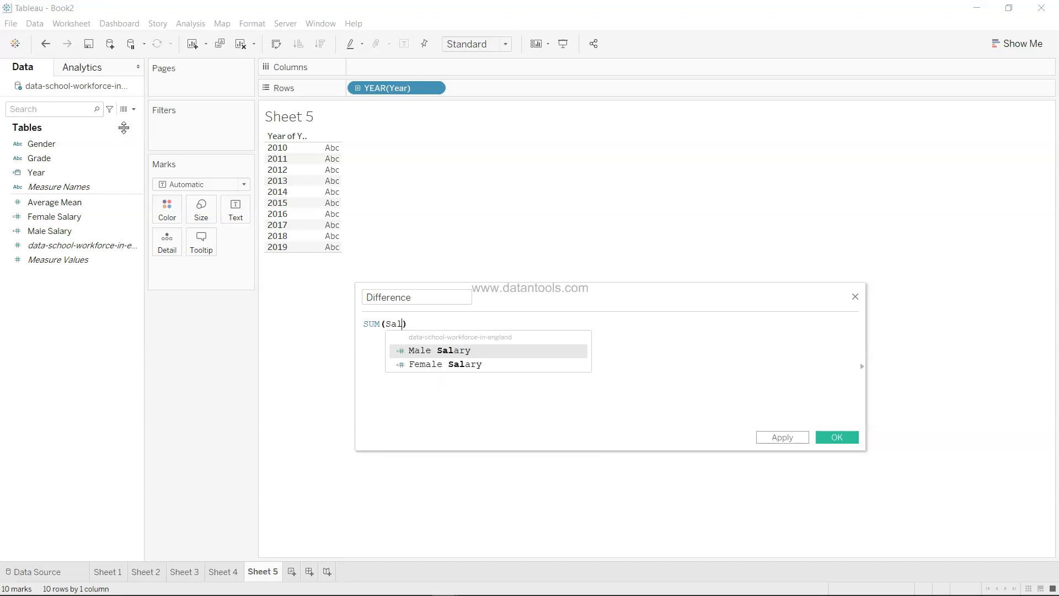
pyautogui.press('Return')
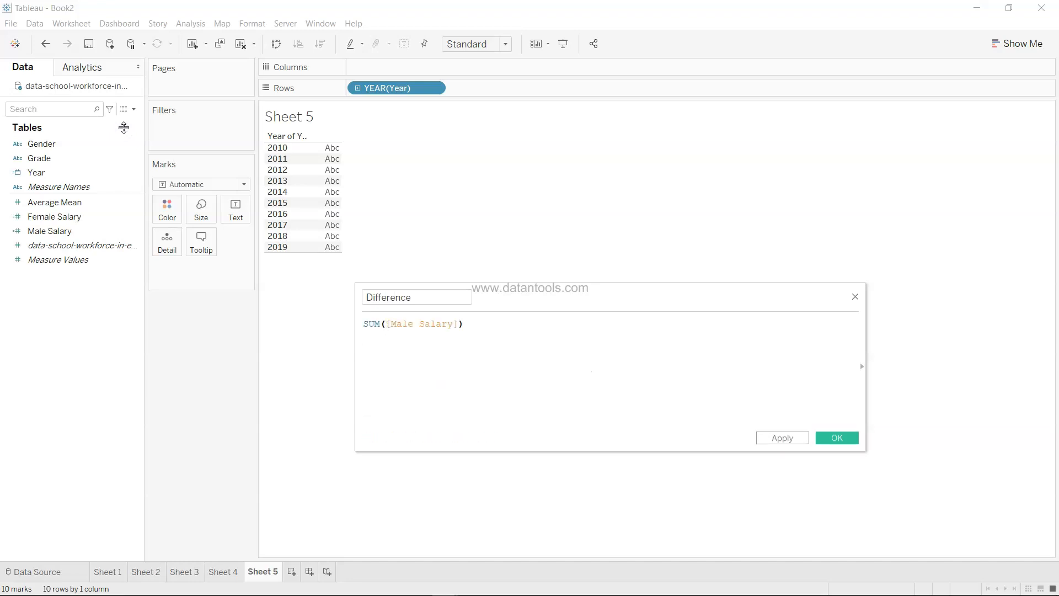
pyautogui.write('- sum')
pyautogui.press('Return')
pyautogui.write('fel')
pyautogui.press('Return')
pyautogui.click(846, 441)
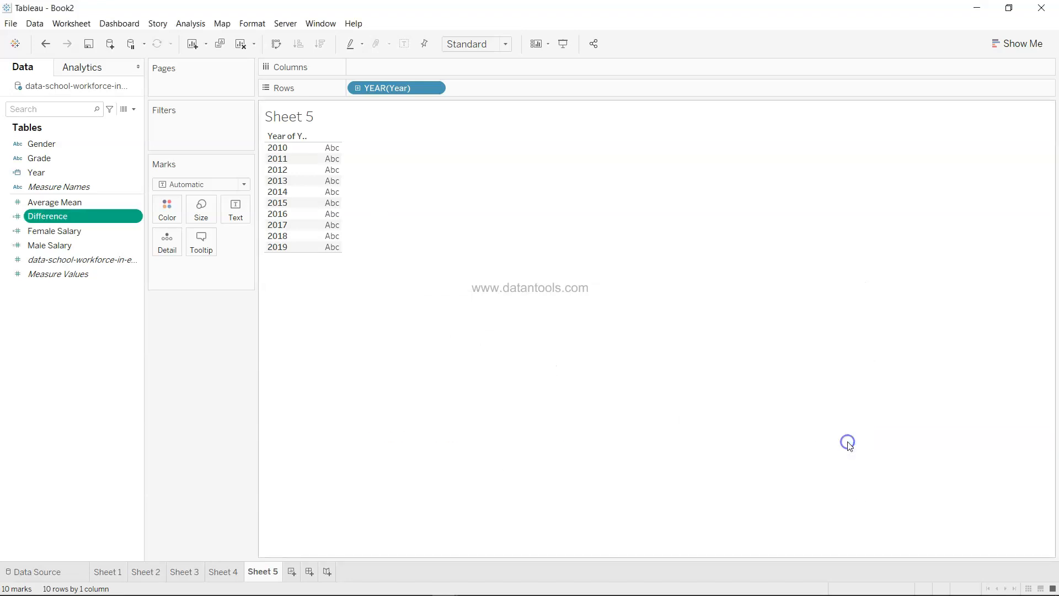
# Add the Difference values to the year table and convert it into a horizontal bar chart
pyautogui.moveTo(102, 226); pyautogui.dragTo(325, 190)
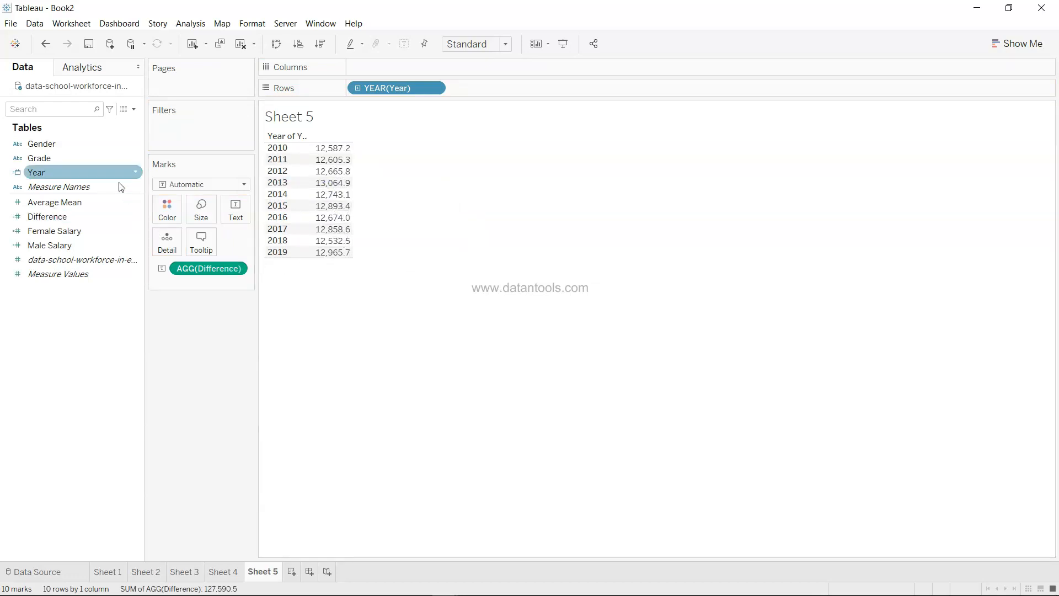
pyautogui.moveTo(107, 144); pyautogui.dragTo(213, 419)
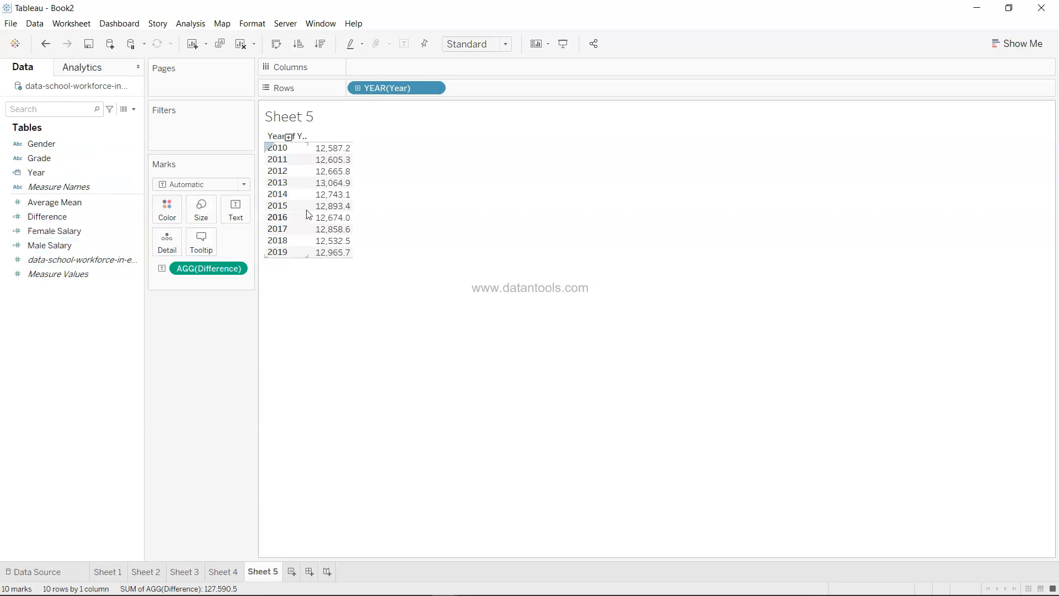
pyautogui.moveTo(325, 212)
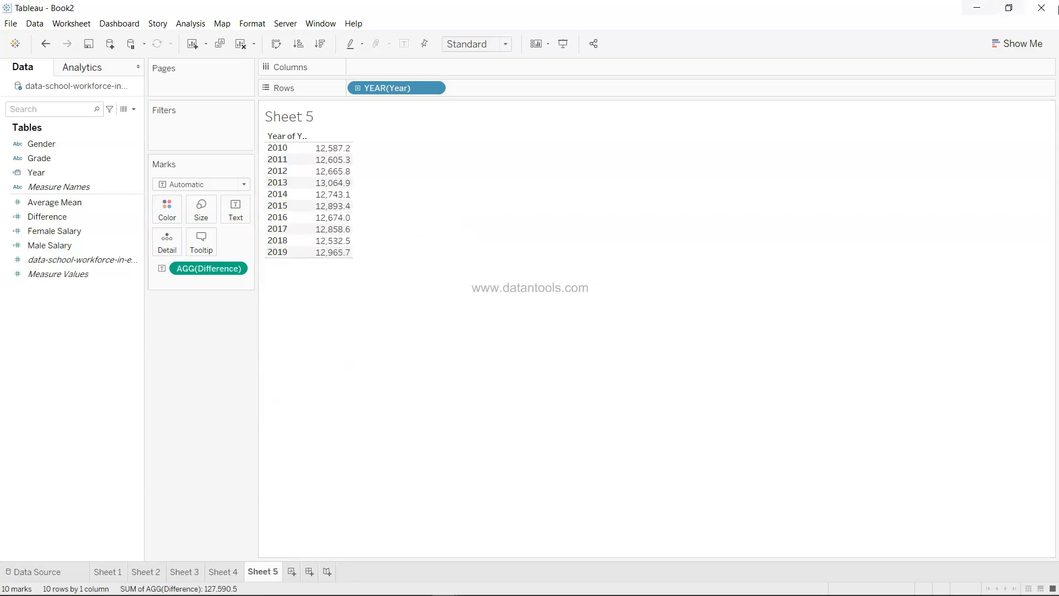
pyautogui.click(1027, 45)
pyautogui.click(950, 157)
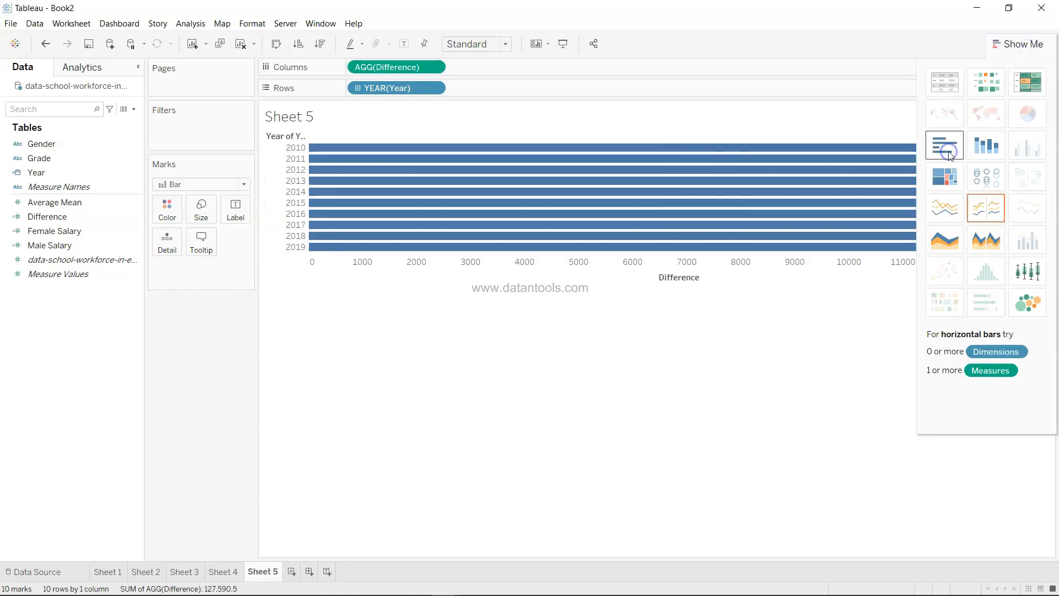
# Take the Difference measure off the columns and place Measure Values there instead
pyautogui.click(1019, 44)
pyautogui.click(839, 370)
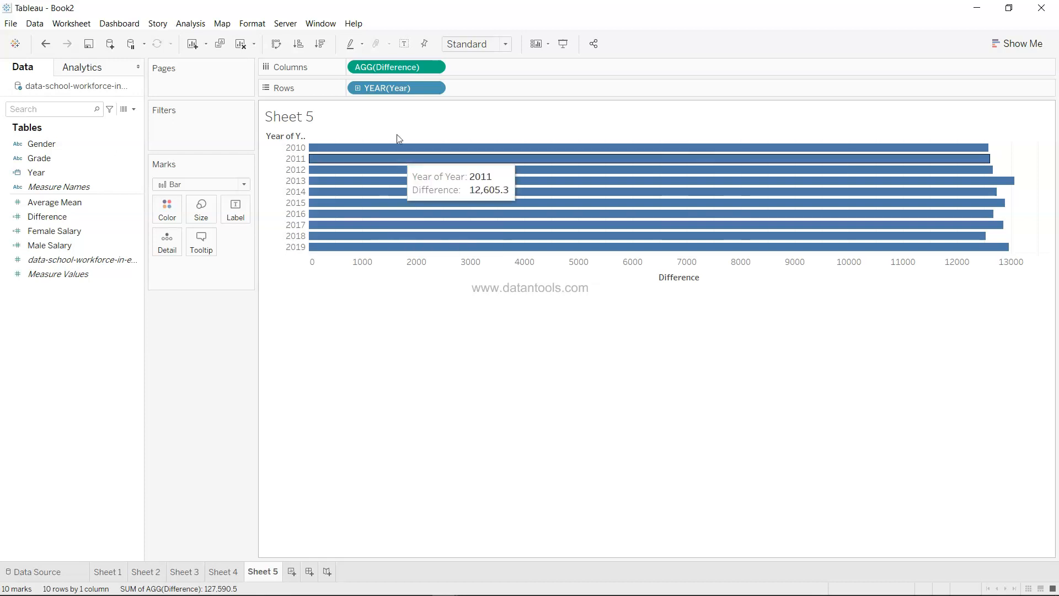
pyautogui.moveTo(392, 68); pyautogui.dragTo(217, 267)
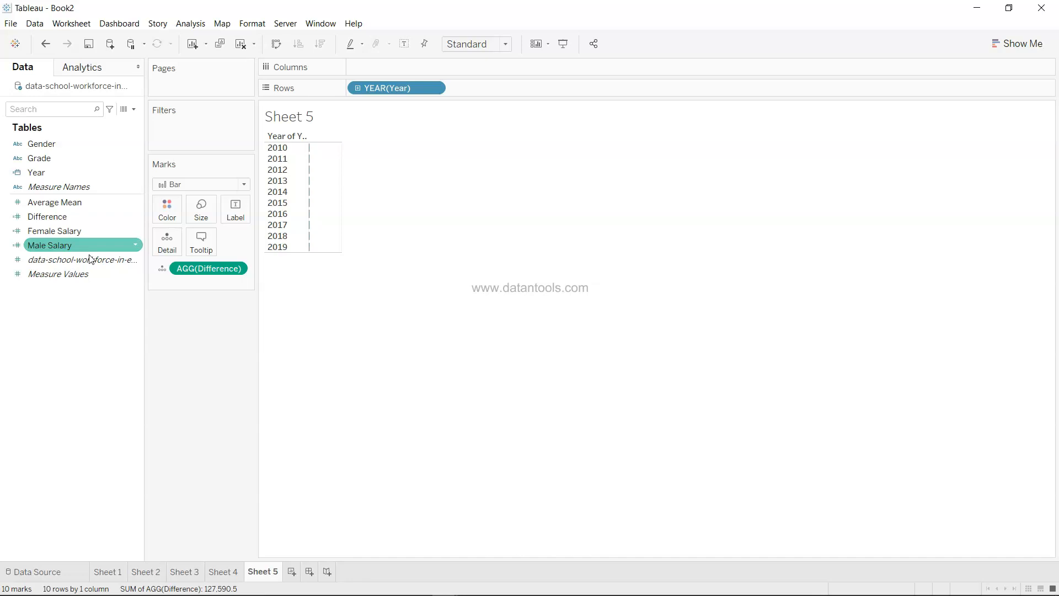
pyautogui.moveTo(91, 283); pyautogui.dragTo(404, 72)
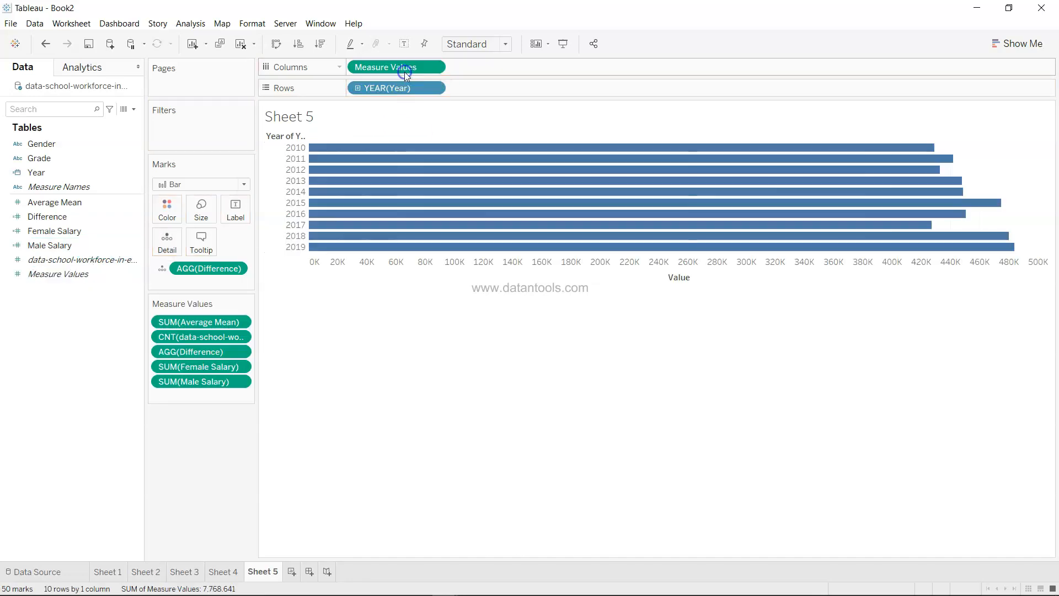
# Add an ad-hoc avg(0) calculation to the Measure Values
pyautogui.doubleClick(216, 400)
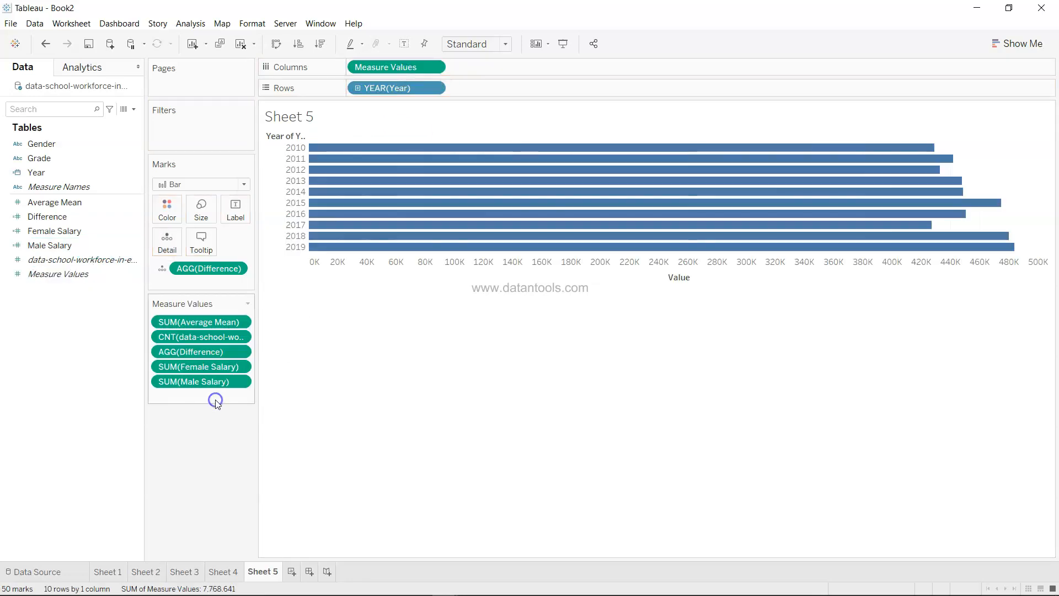
pyautogui.write('avg(0)')
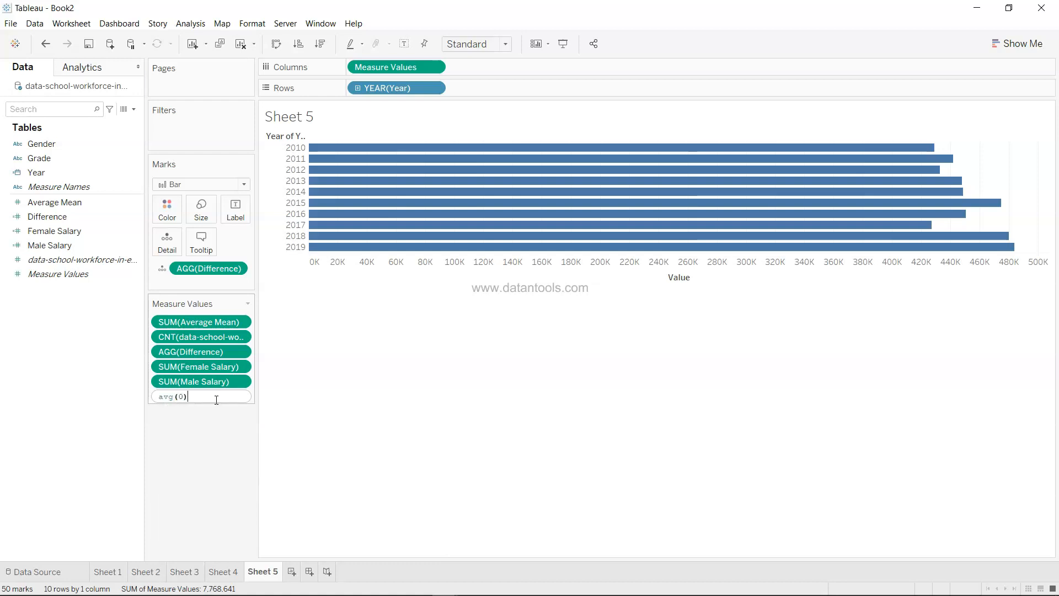
pyautogui.press('Return')
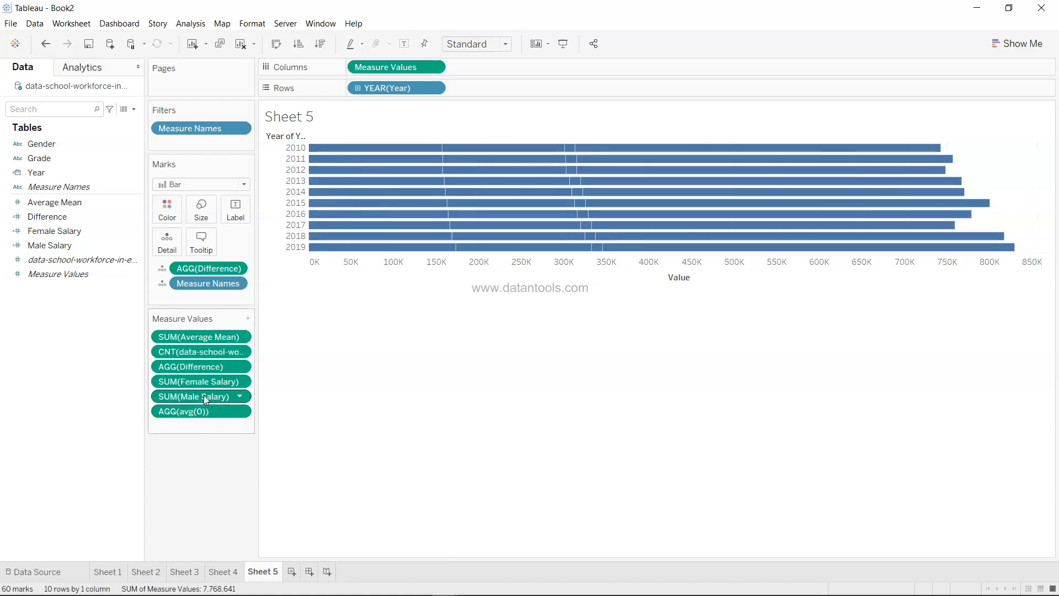
# Remove Male Salary, Female Salary, the record count and Average Mean from Measure Values, and remove Difference from the marks
pyautogui.moveTo(204, 396); pyautogui.dragTo(187, 520)
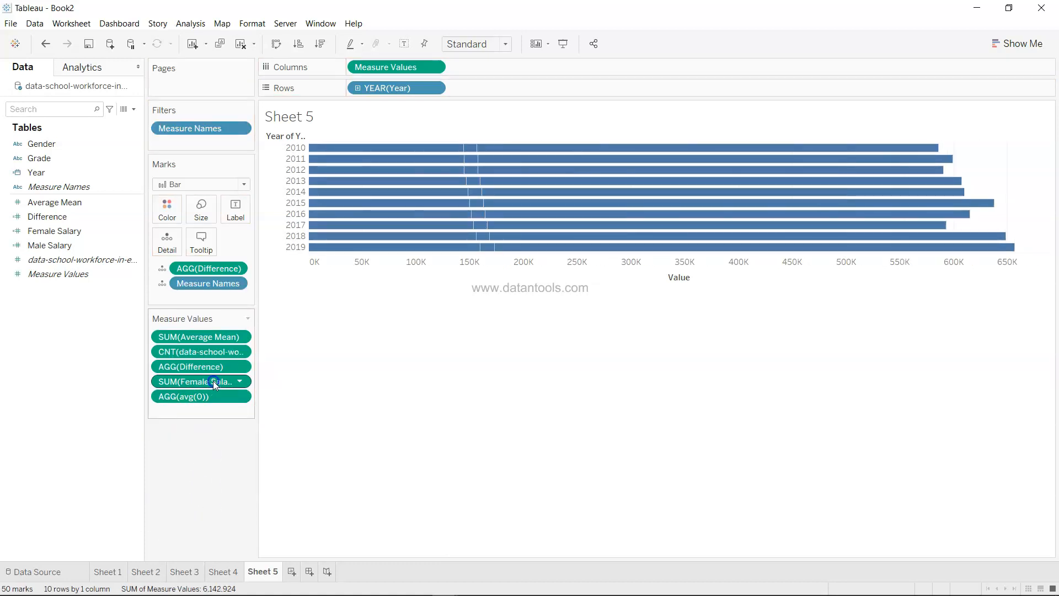
pyautogui.moveTo(217, 381); pyautogui.dragTo(204, 493)
pyautogui.moveTo(204, 352); pyautogui.dragTo(200, 492)
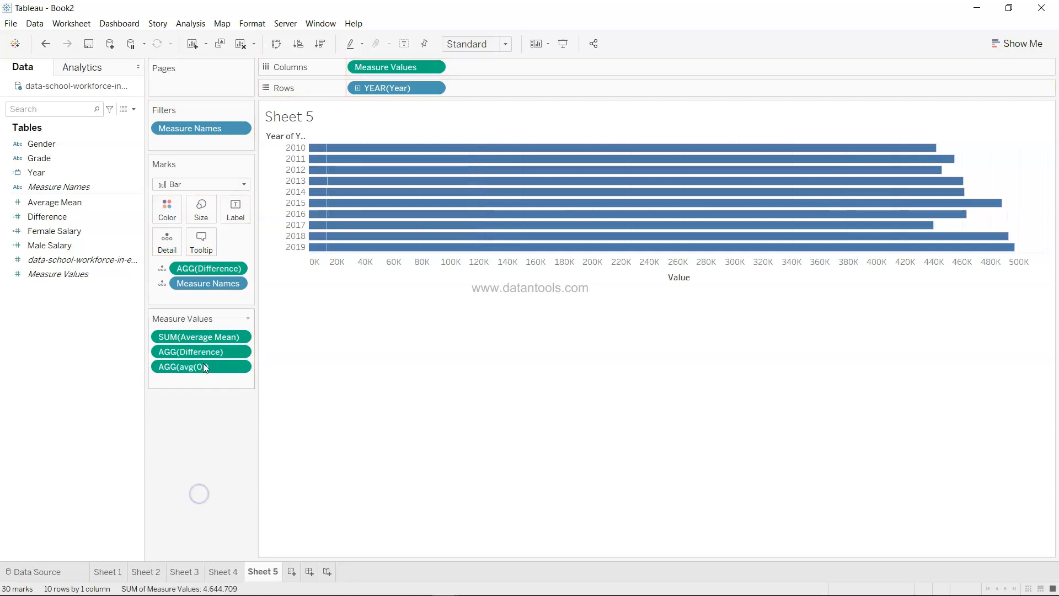
pyautogui.moveTo(218, 336); pyautogui.dragTo(208, 504)
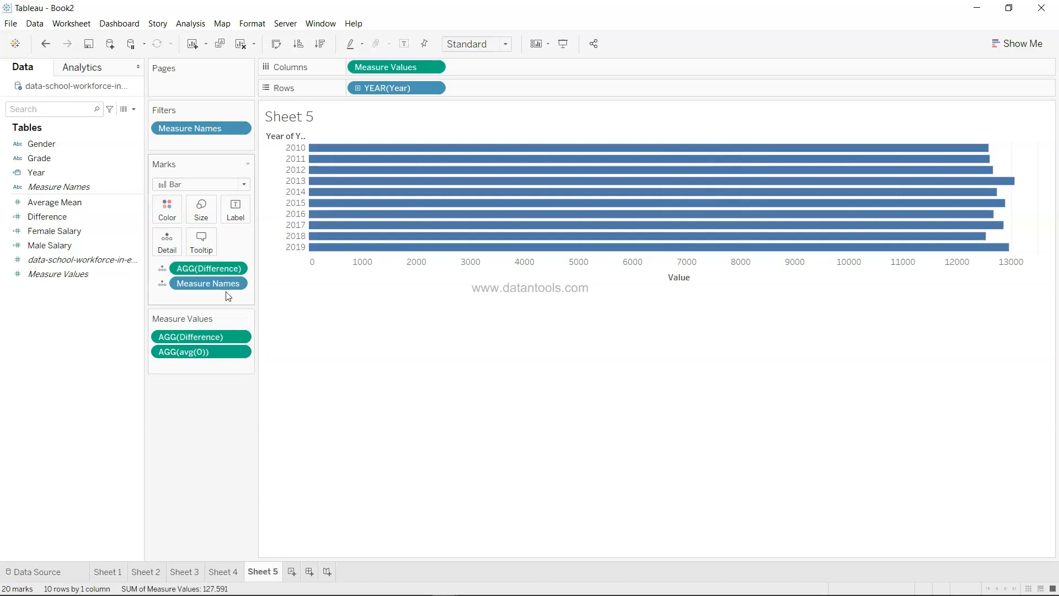
pyautogui.moveTo(214, 270); pyautogui.dragTo(199, 462)
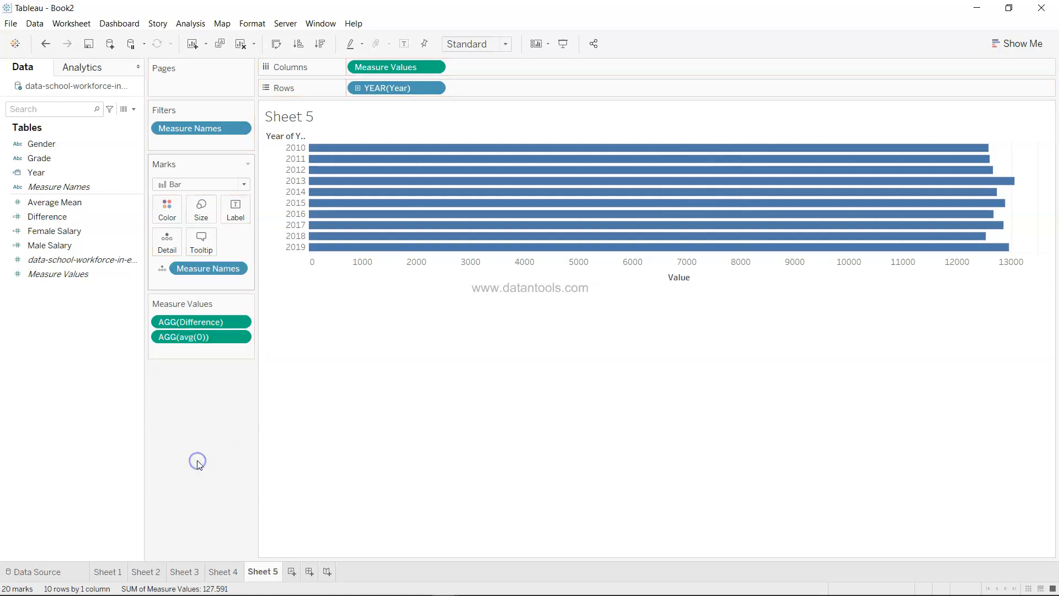
pyautogui.moveTo(214, 271); pyautogui.dragTo(213, 272)
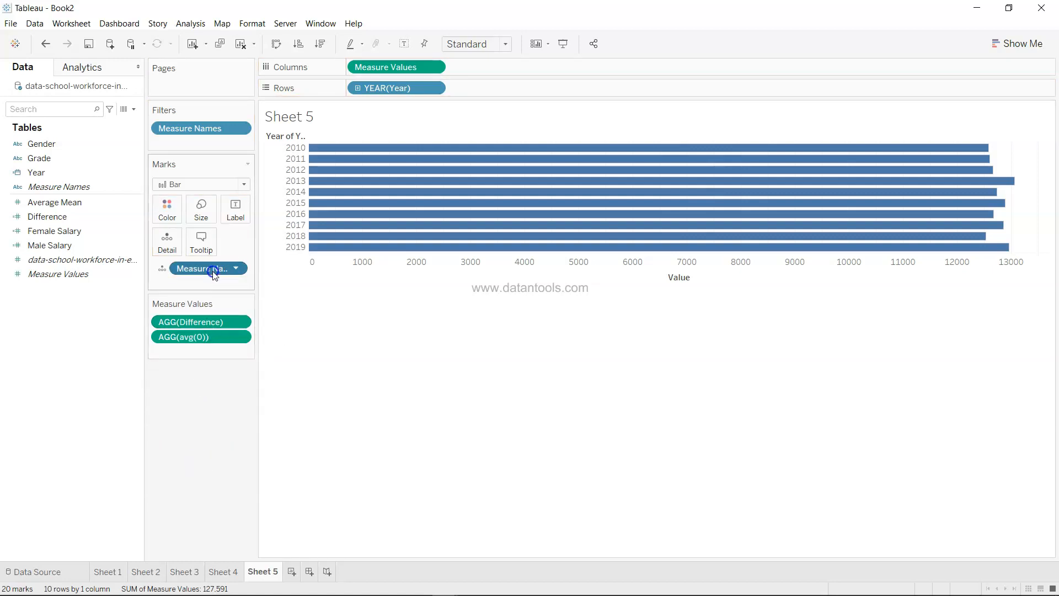
pyautogui.click(218, 457)
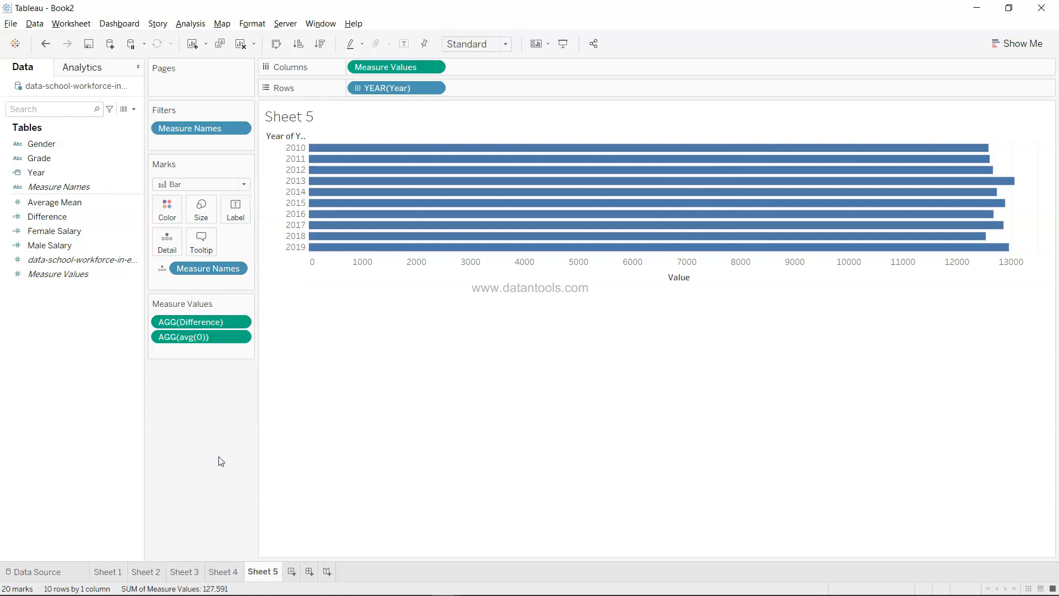
# Change the mark type to Line and assign Measure Names to Path
pyautogui.click(225, 182)
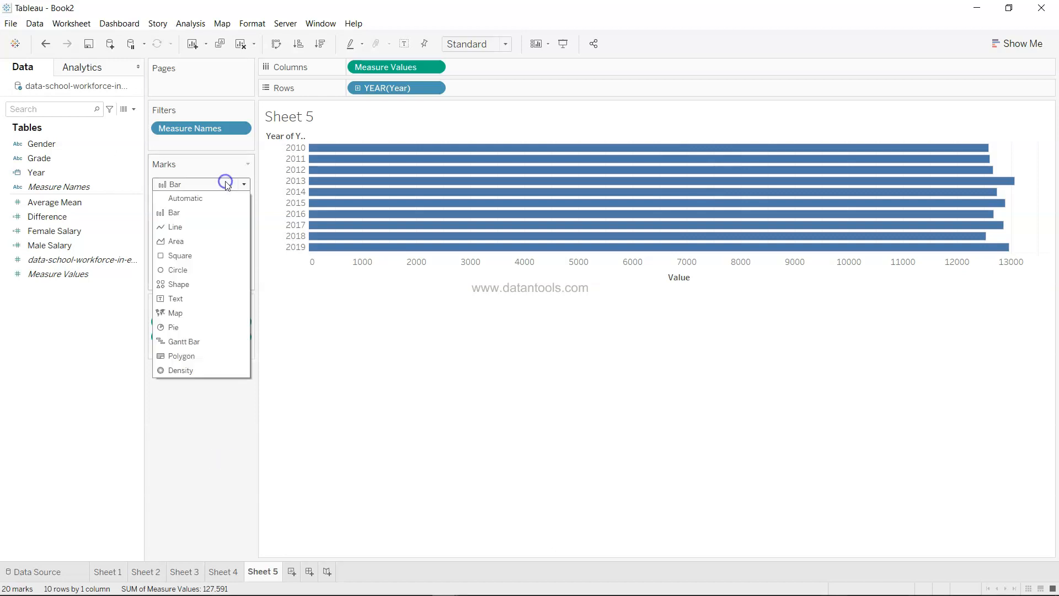
pyautogui.click(218, 227)
pyautogui.click(219, 269)
pyautogui.moveTo(219, 270); pyautogui.dragTo(239, 239)
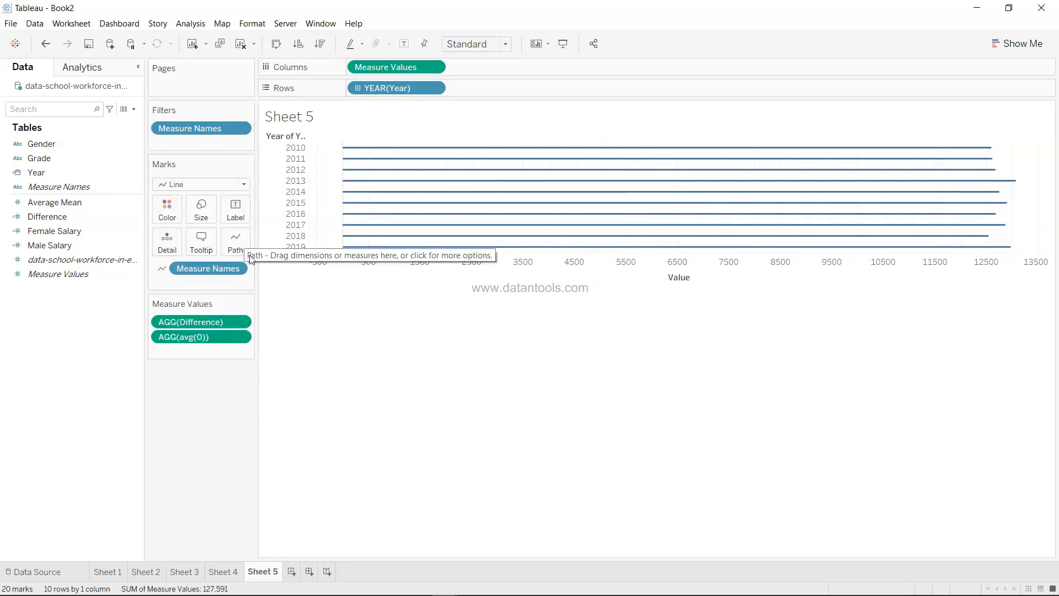
# Increase the mark size to thicken the lines into rounded bars
pyautogui.click(201, 210)
pyautogui.moveTo(218, 241); pyautogui.dragTo(260, 240)
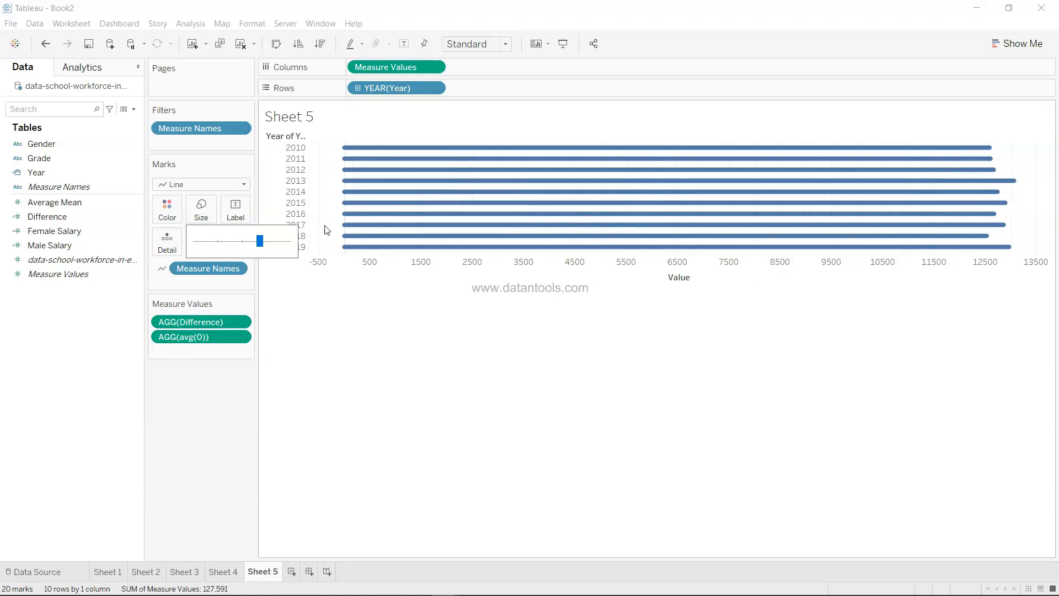
pyautogui.click(316, 408)
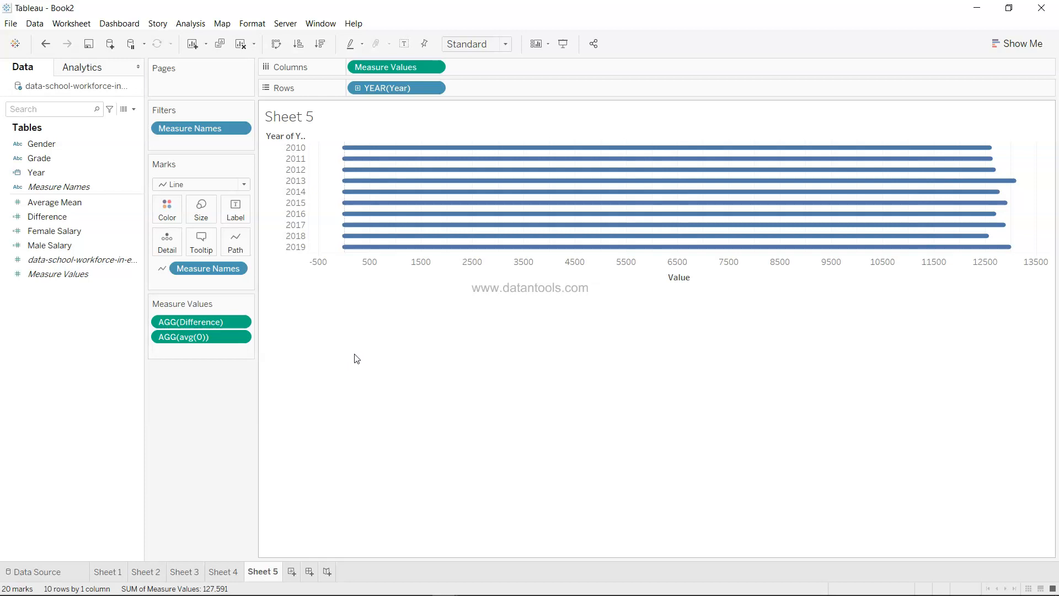
# Clear the title of the Measure Values axis
pyautogui.rightClick(481, 260)
pyautogui.click(485, 265)
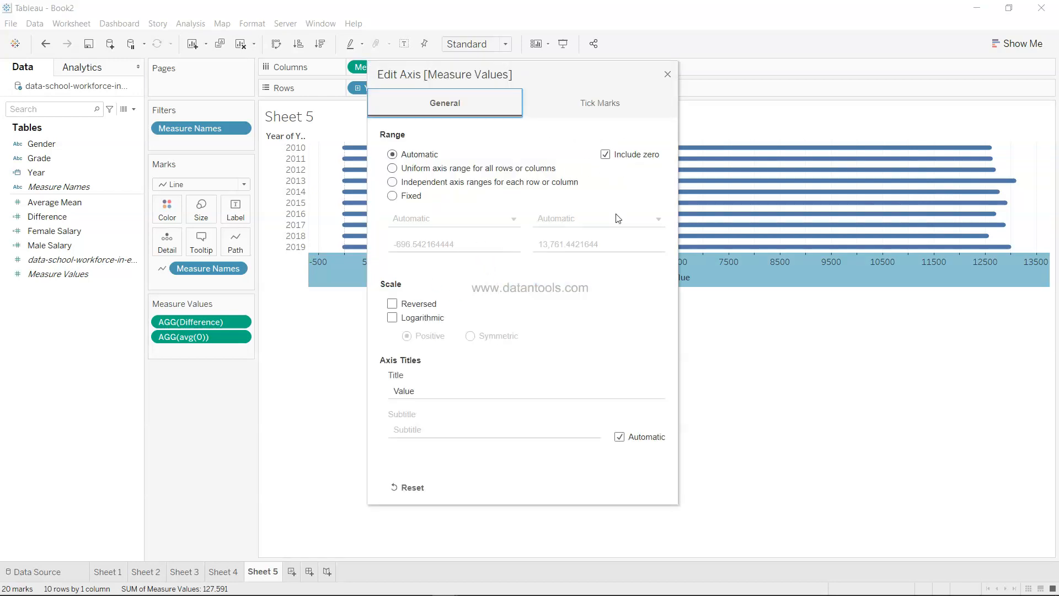
pyautogui.doubleClick(437, 391)
pyautogui.press('BackSpace')
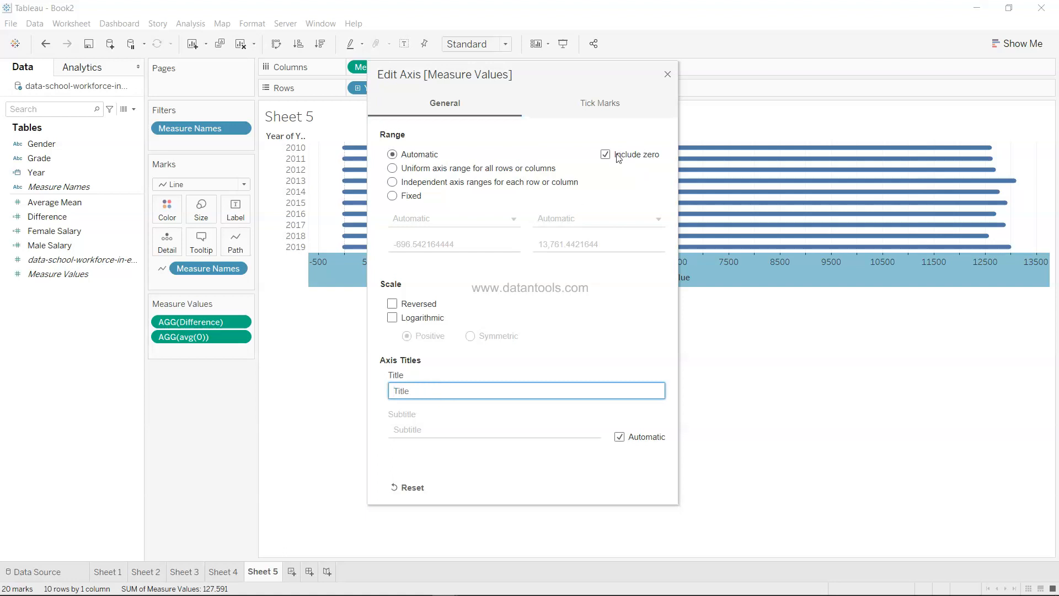
pyautogui.click(667, 77)
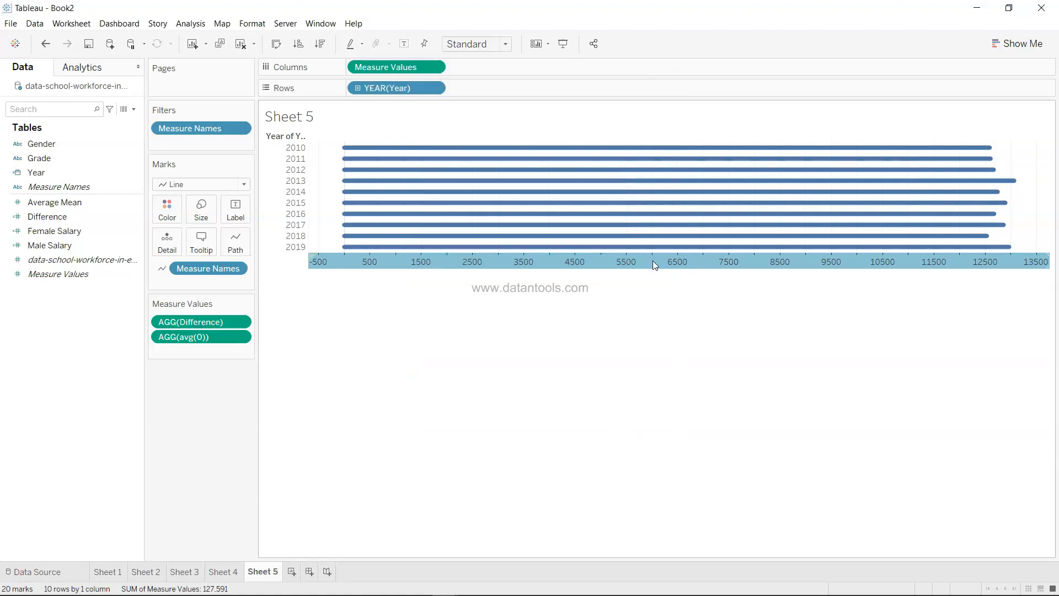
# Show a filter for the Grade field and narrow the chart to less than half its width
pyautogui.rightClick(136, 160)
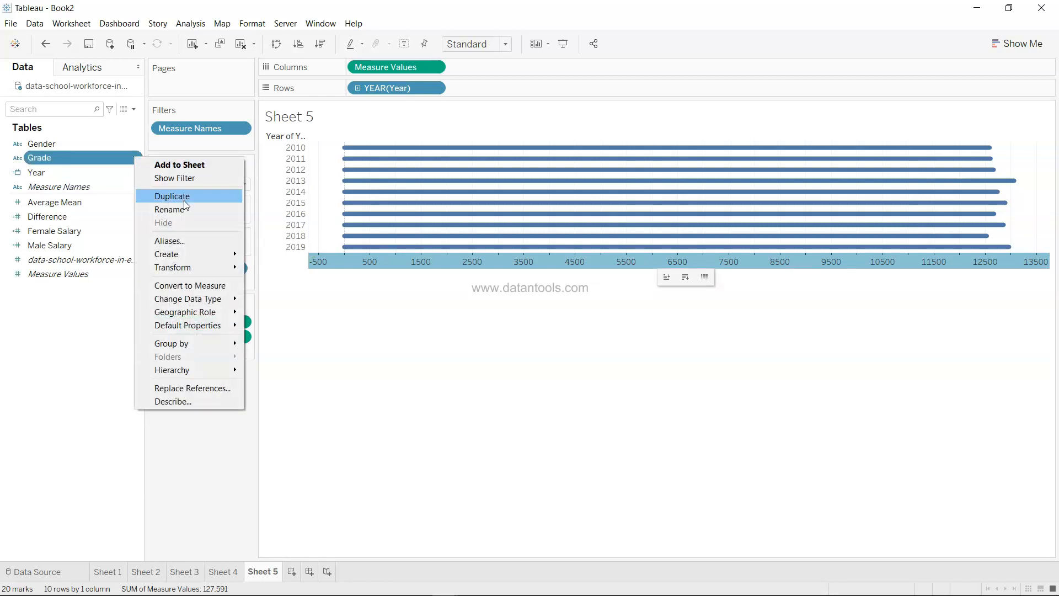
pyautogui.click(193, 178)
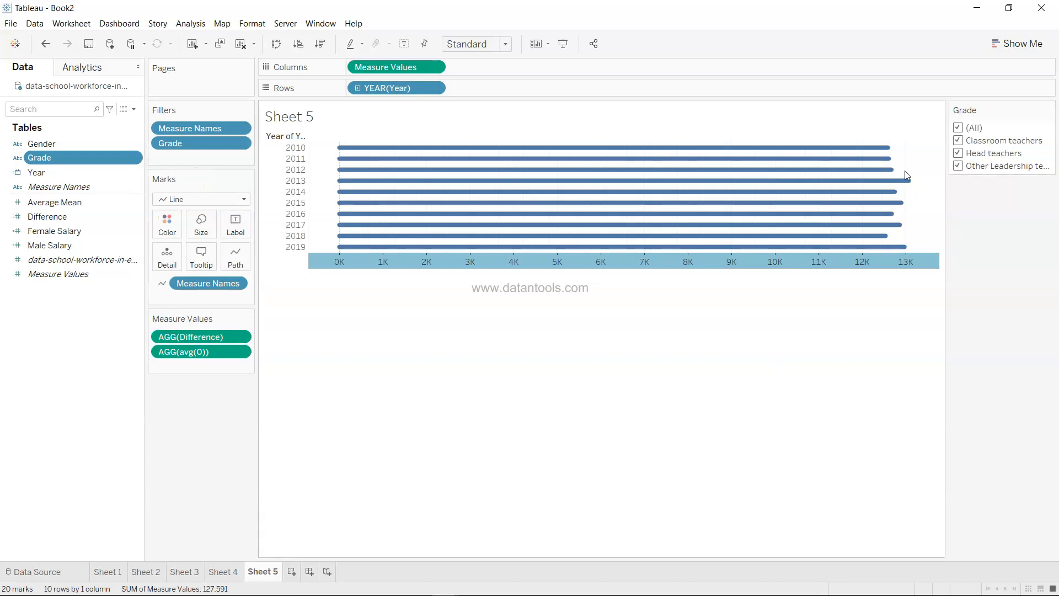
pyautogui.moveTo(938, 183); pyautogui.dragTo(511, 197)
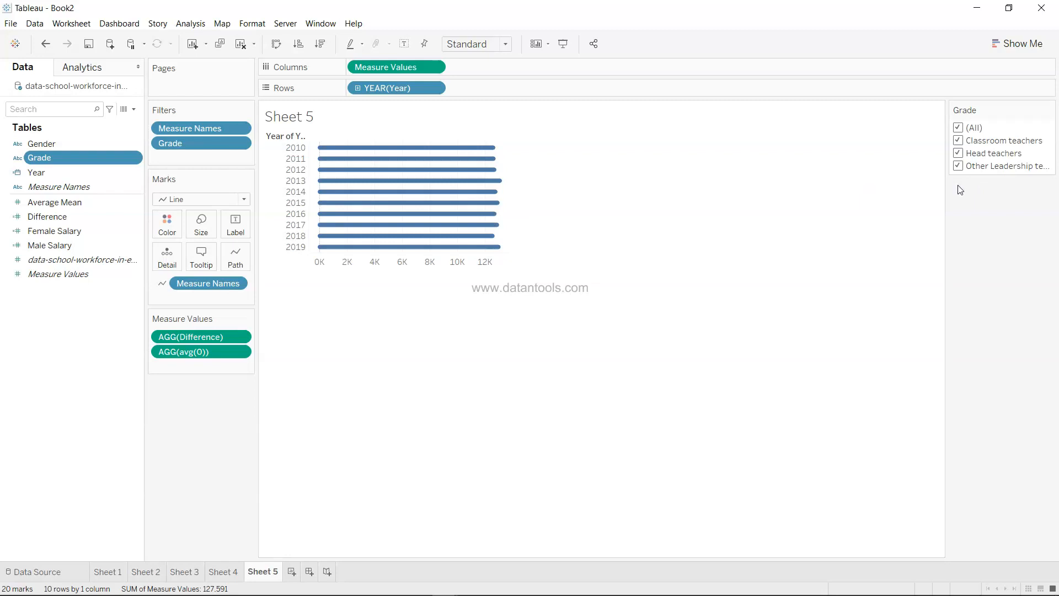
# Filter the chart to Classroom teachers only and inspect the salary differences of individual years
pyautogui.click(958, 127)
pyautogui.click(958, 140)
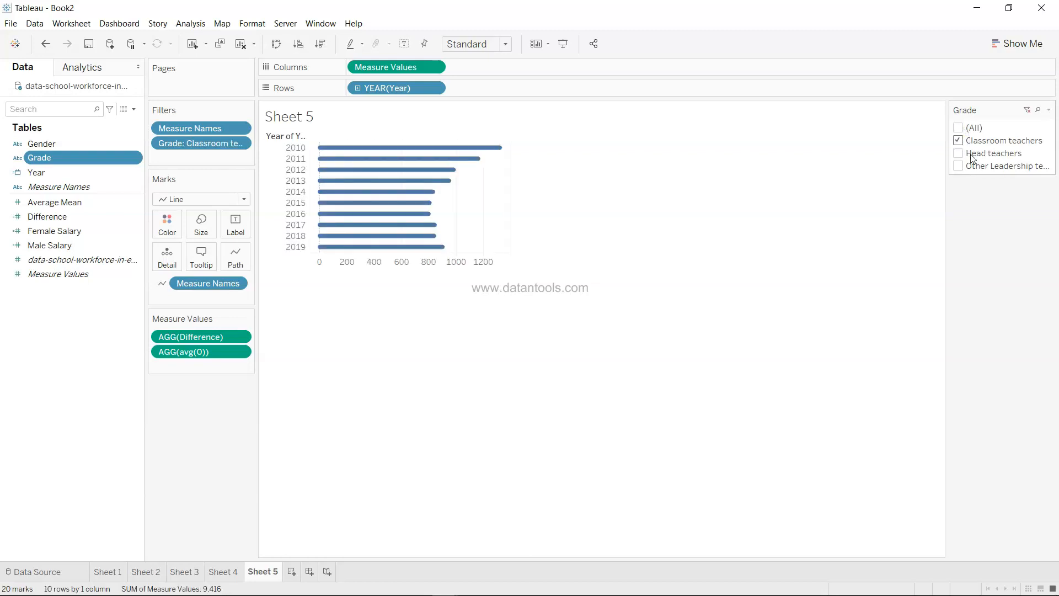
pyautogui.moveTo(415, 158)
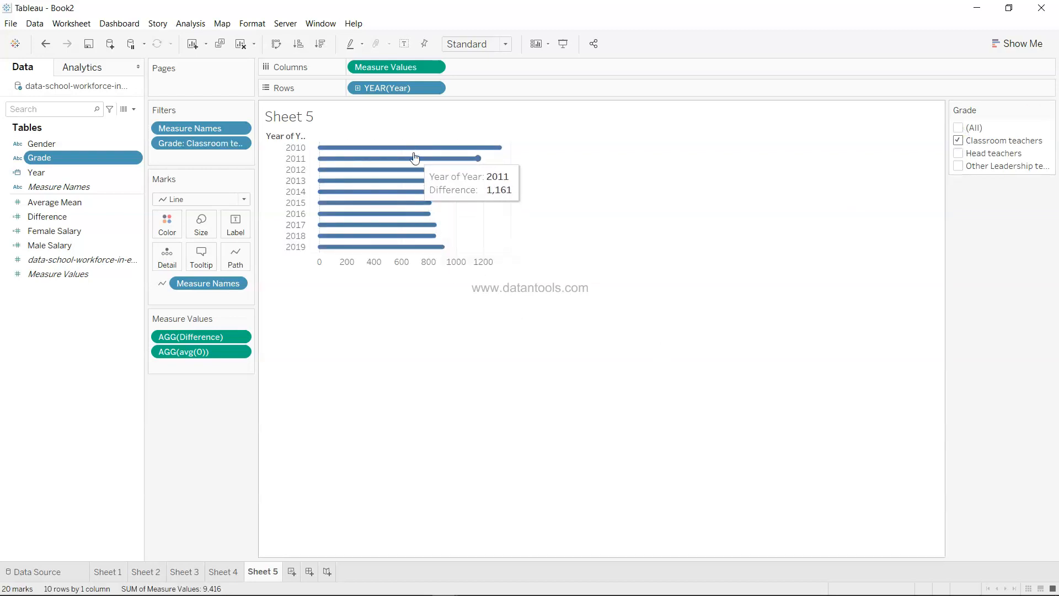
pyautogui.moveTo(415, 230)
pyautogui.moveTo(411, 208)
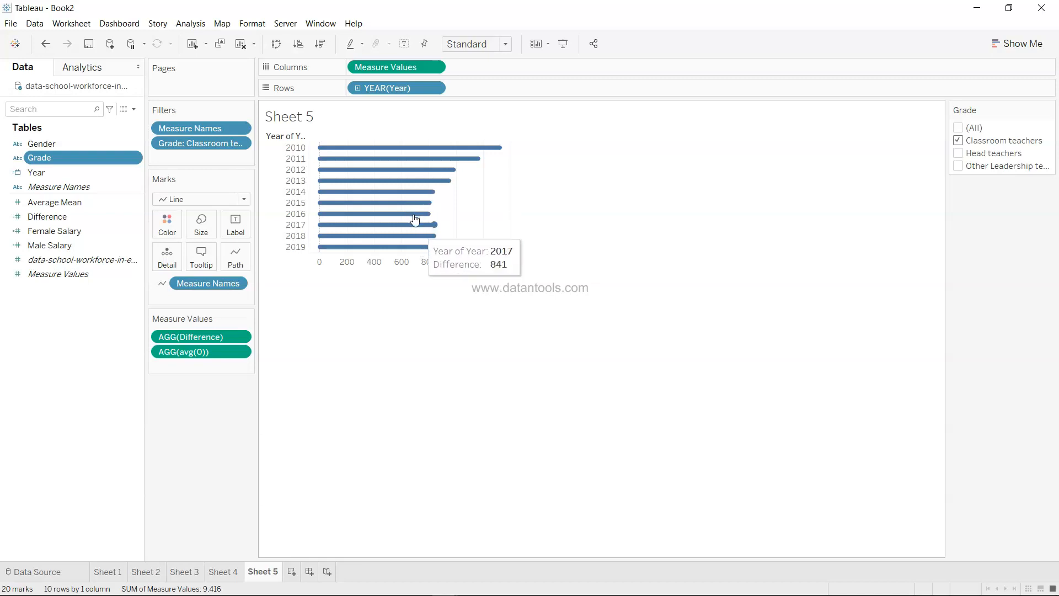
pyautogui.moveTo(438, 252)
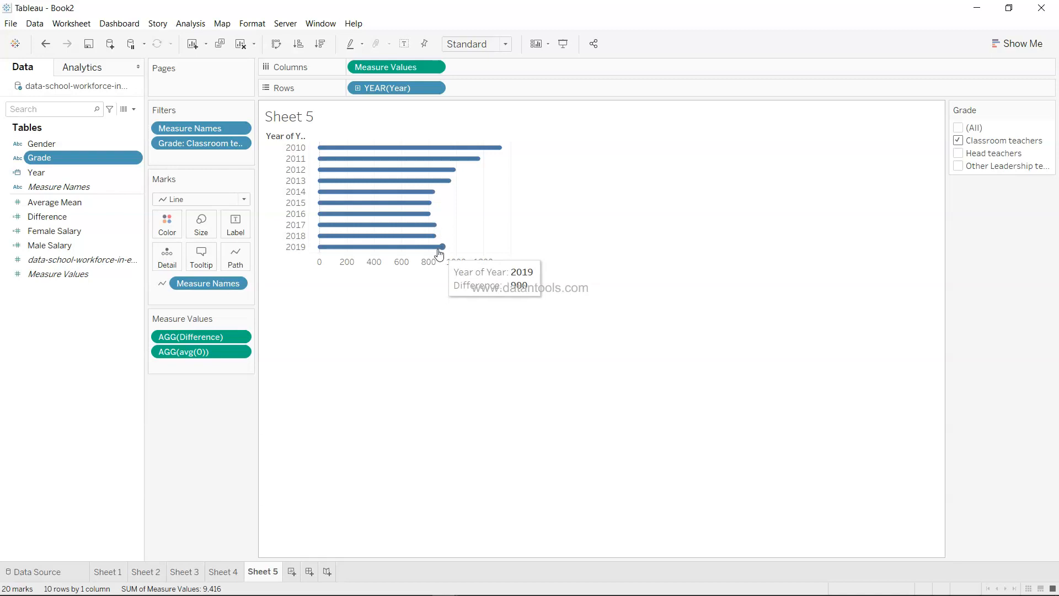
# View the yearly differences for Head teachers only, followed by Other Leadership teachers only
pyautogui.click(959, 157)
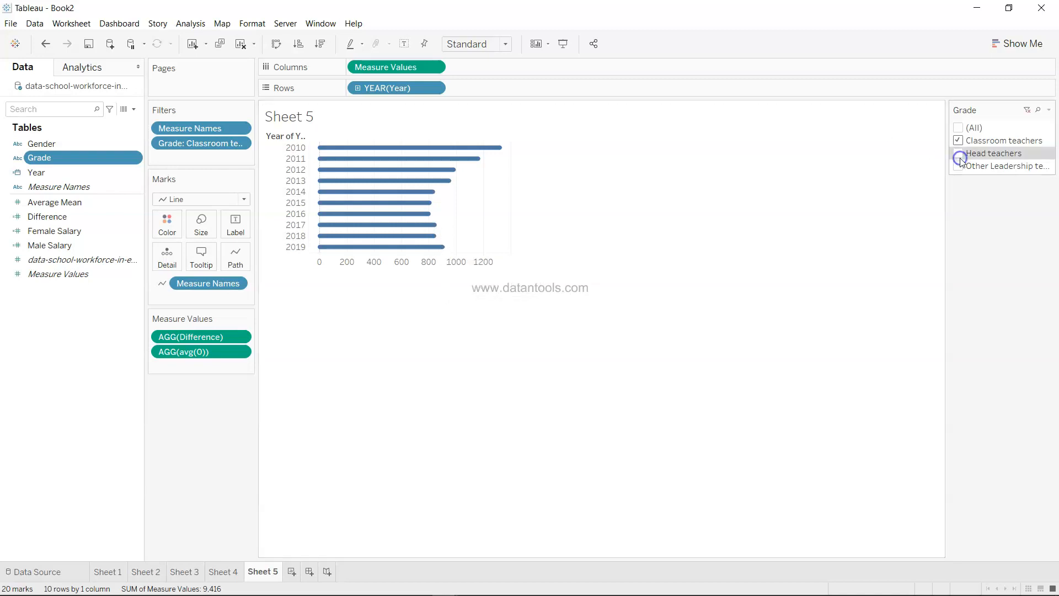
pyautogui.click(959, 141)
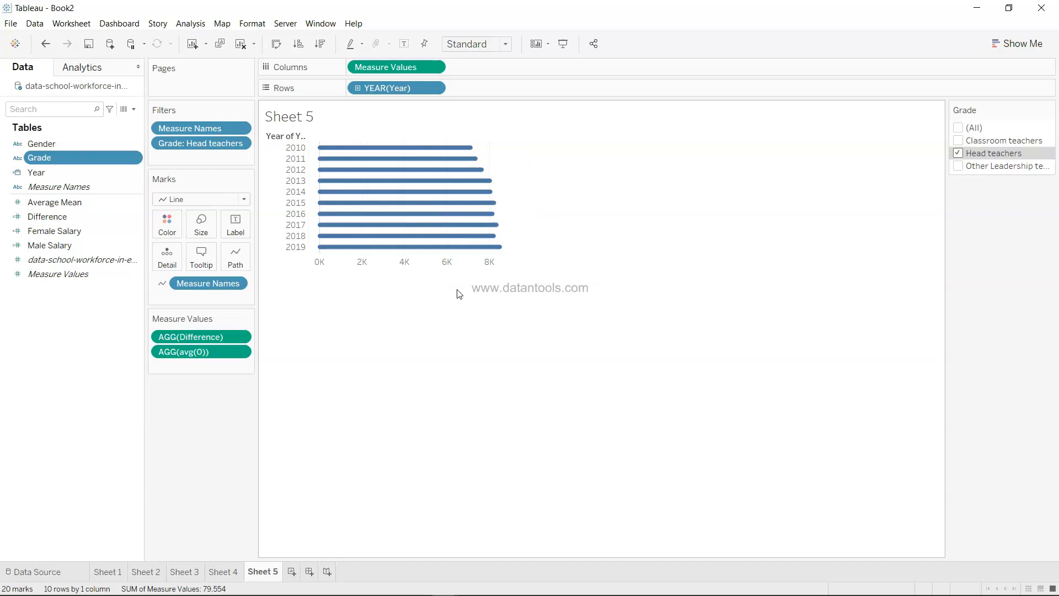
pyautogui.click(962, 166)
pyautogui.click(957, 152)
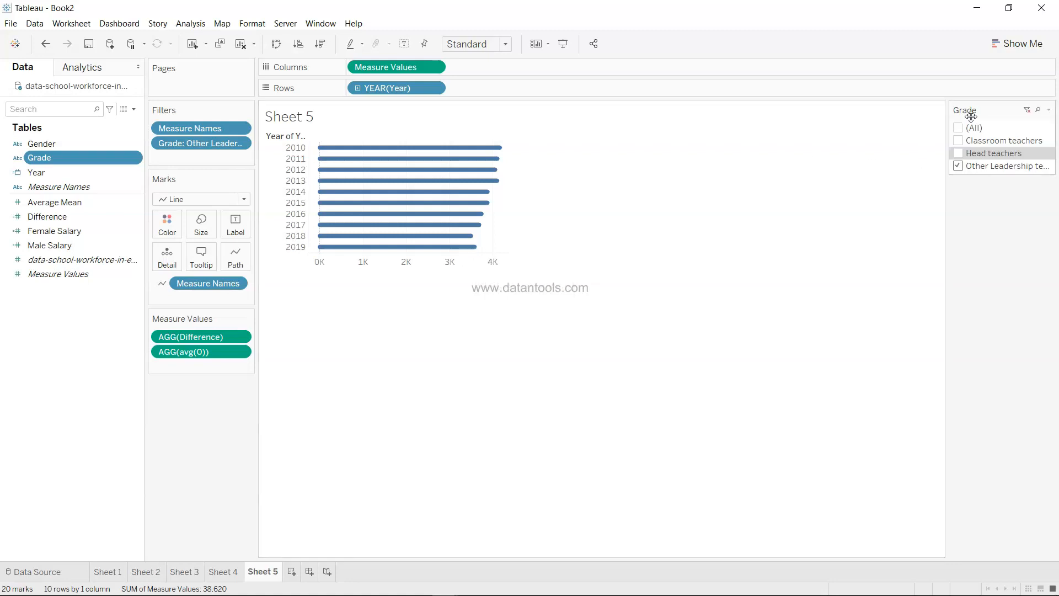
# Include all grades in the filter again and split the chart into separate columns by Grade
pyautogui.click(958, 128)
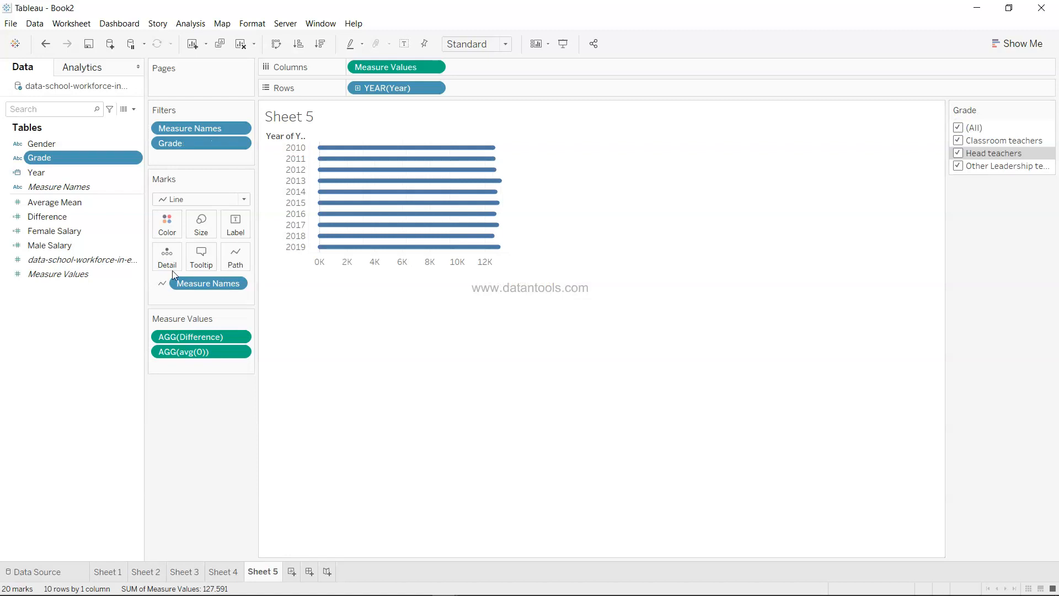
pyautogui.moveTo(122, 157); pyautogui.dragTo(371, 67)
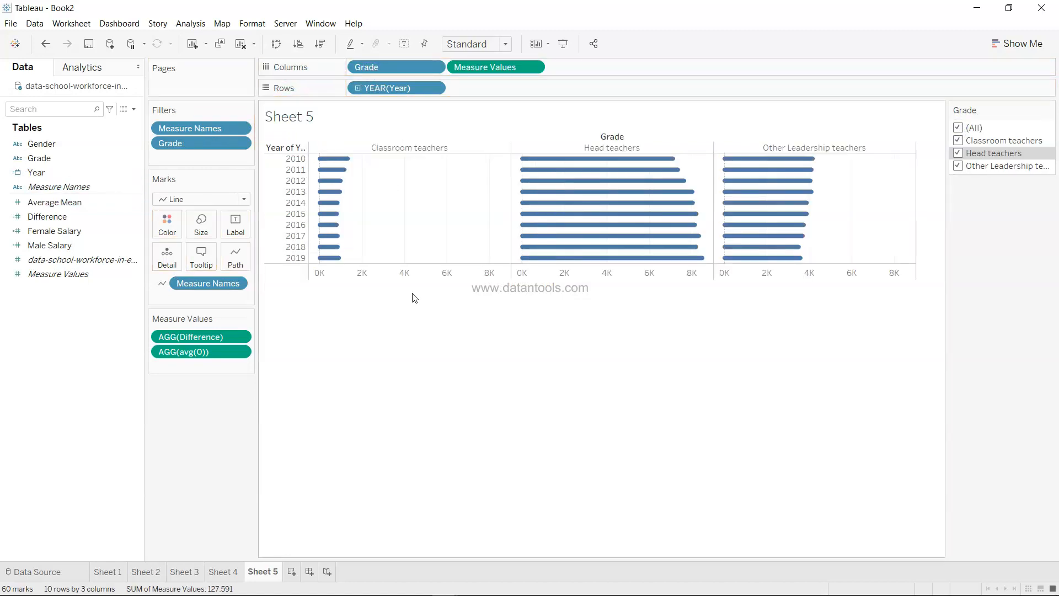
pyautogui.rightClick(448, 272)
pyautogui.click(466, 281)
pyautogui.click(627, 153)
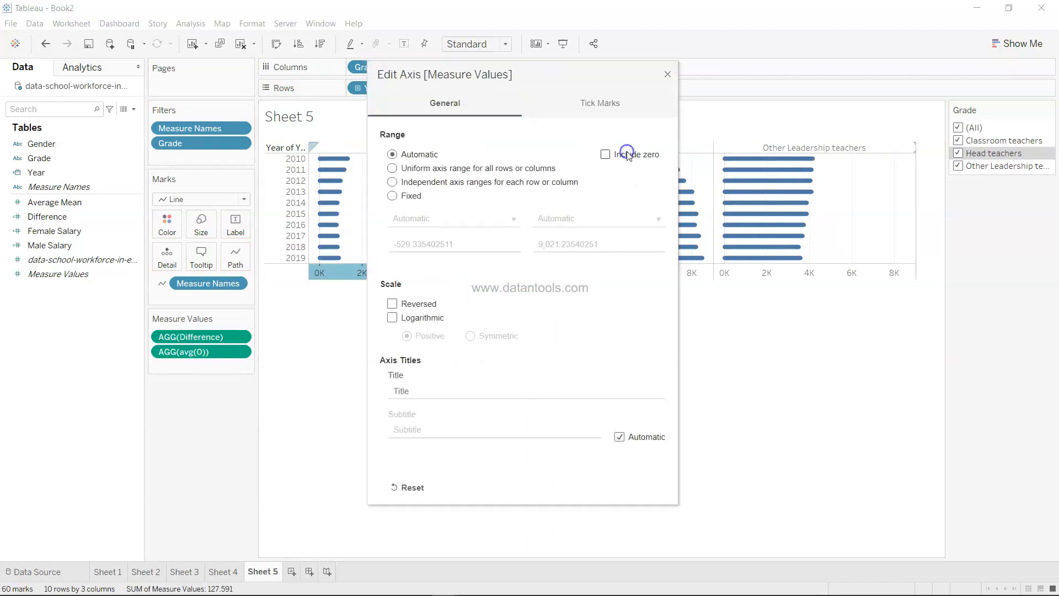
pyautogui.click(627, 154)
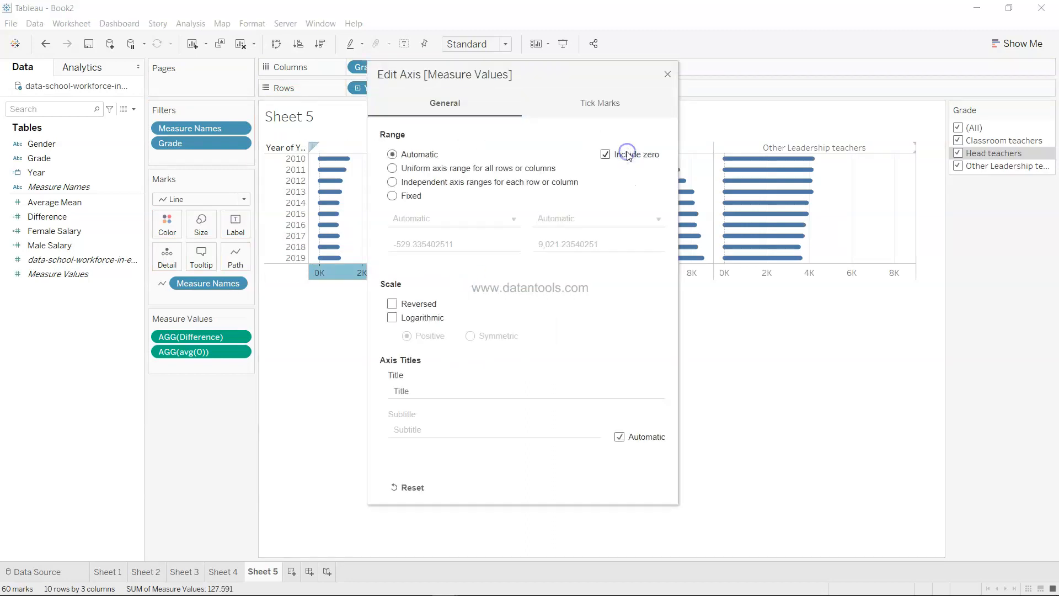
pyautogui.click(667, 77)
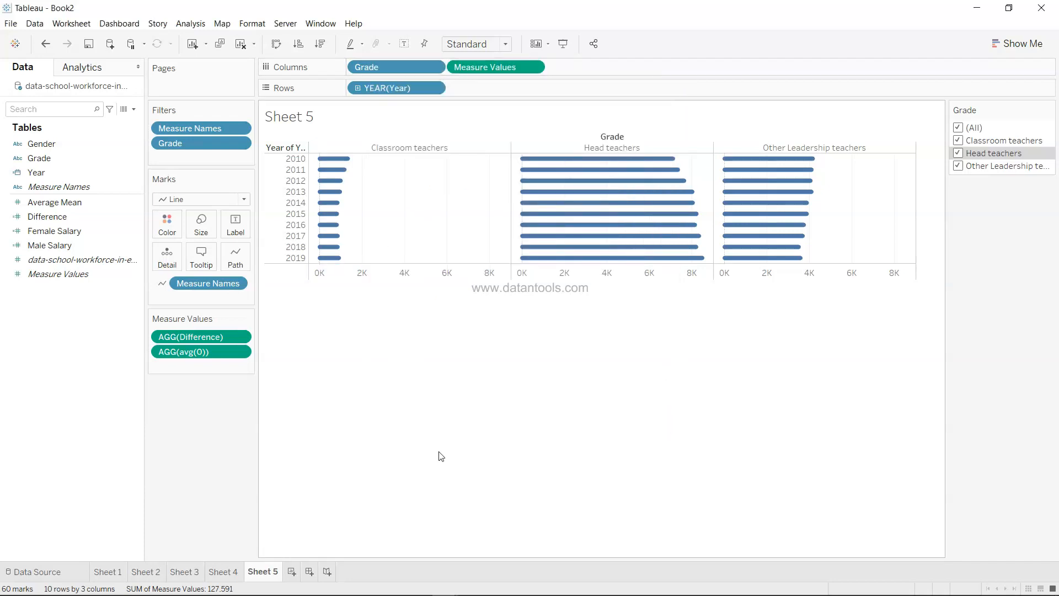
# Inspect individual bars in the Classroom teachers and Head teachers columns
pyautogui.moveTo(339, 232)
pyautogui.moveTo(607, 258)
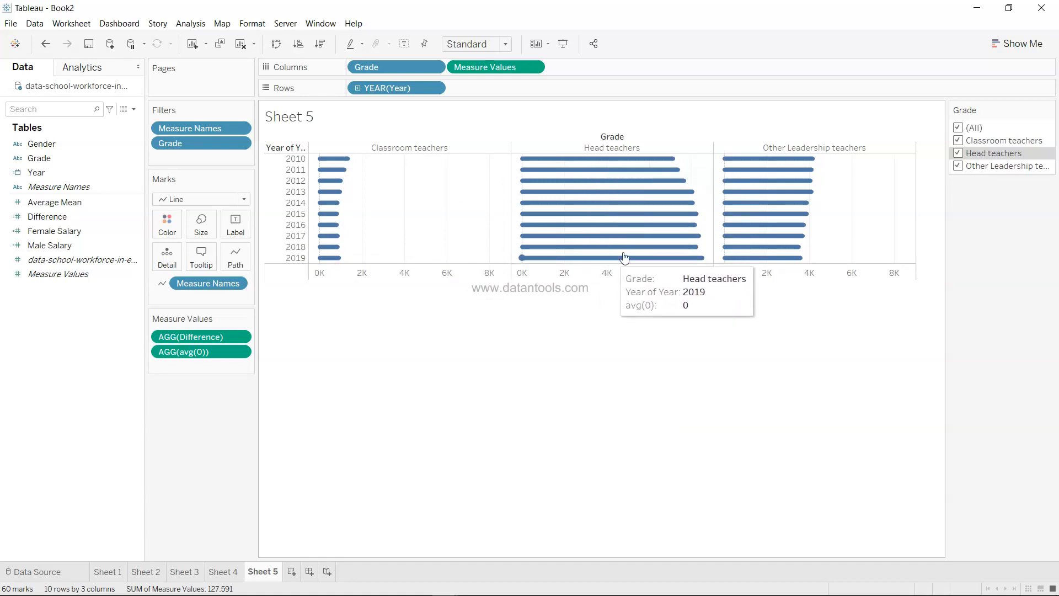
# Remove the Grade split from the columns of the salary difference chart
pyautogui.moveTo(774, 175)
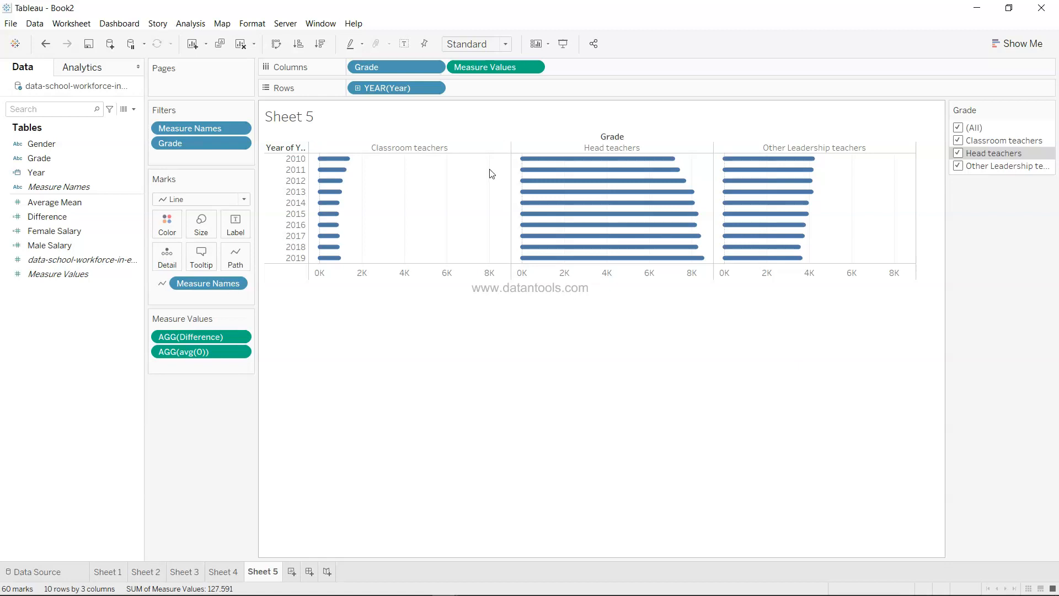
pyautogui.moveTo(390, 68); pyautogui.dragTo(220, 414)
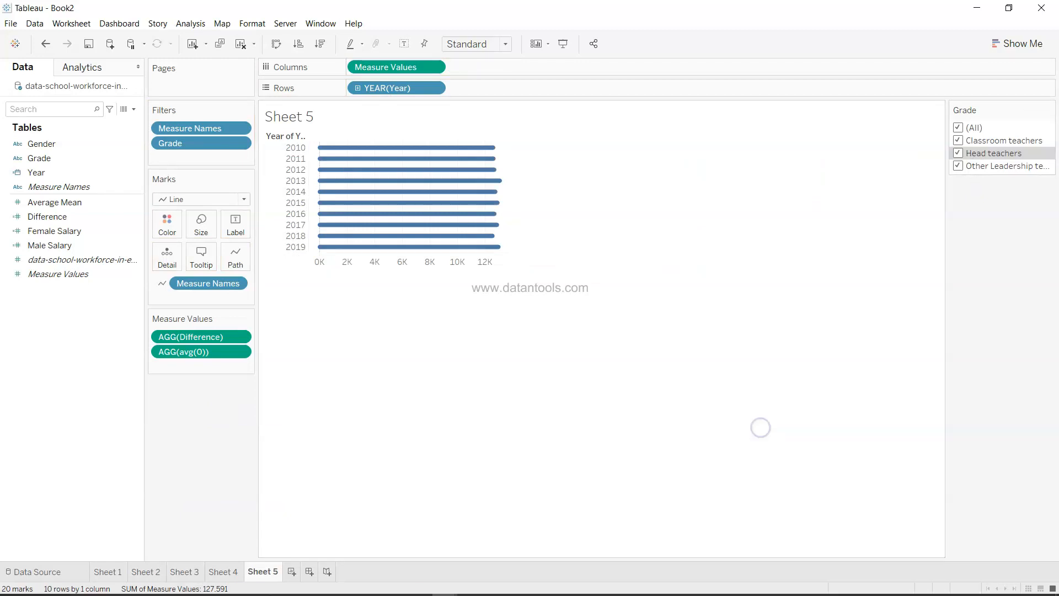
# Review the charts on Sheet 4, Sheet 3, Sheet 2 and Sheet 1
pyautogui.click(224, 572)
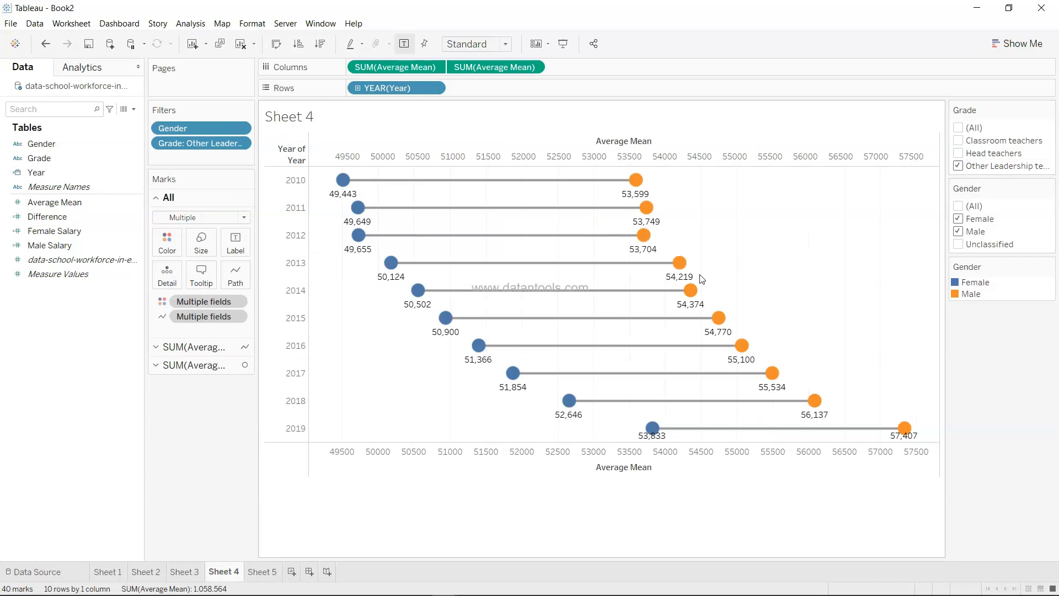
pyautogui.click(262, 572)
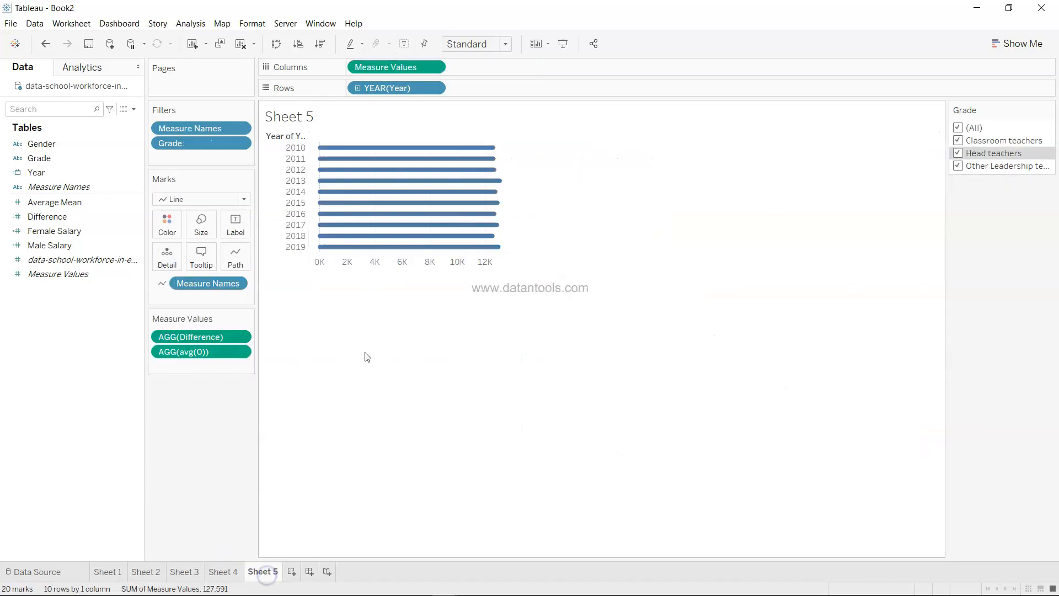
pyautogui.click(193, 574)
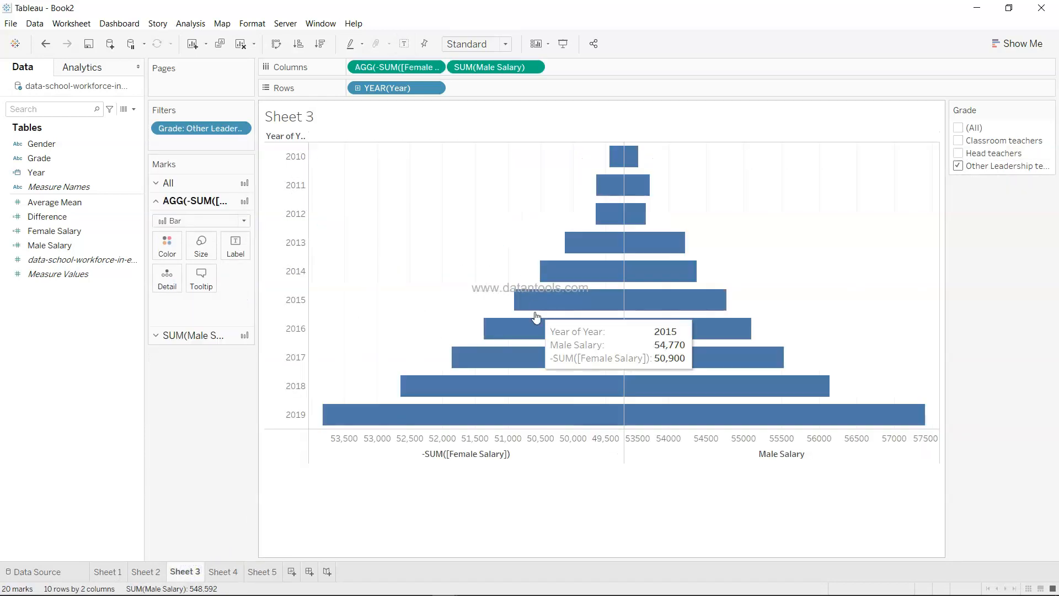
pyautogui.click(148, 571)
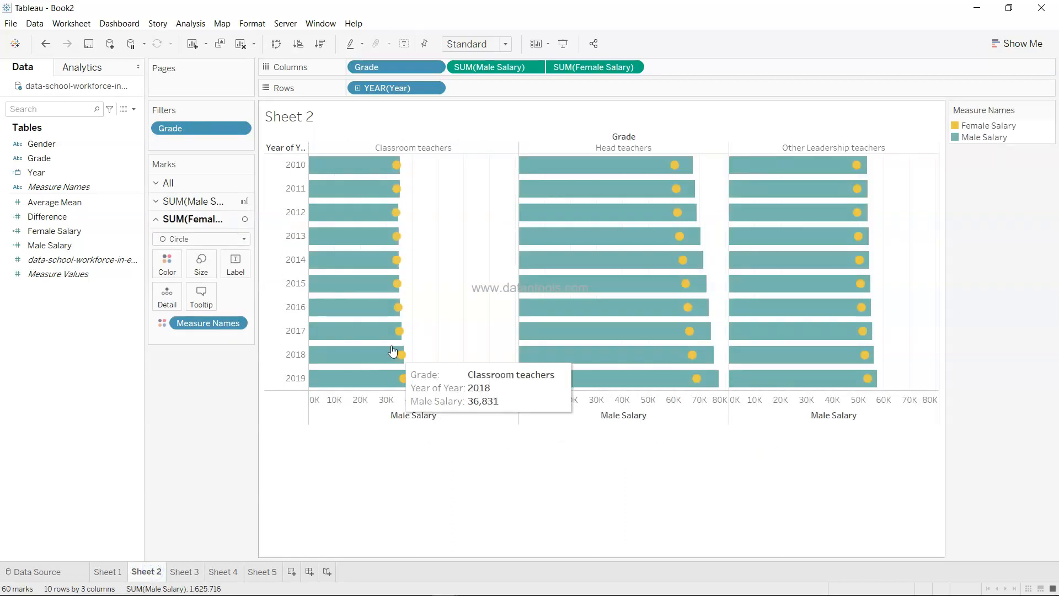
pyautogui.click(102, 571)
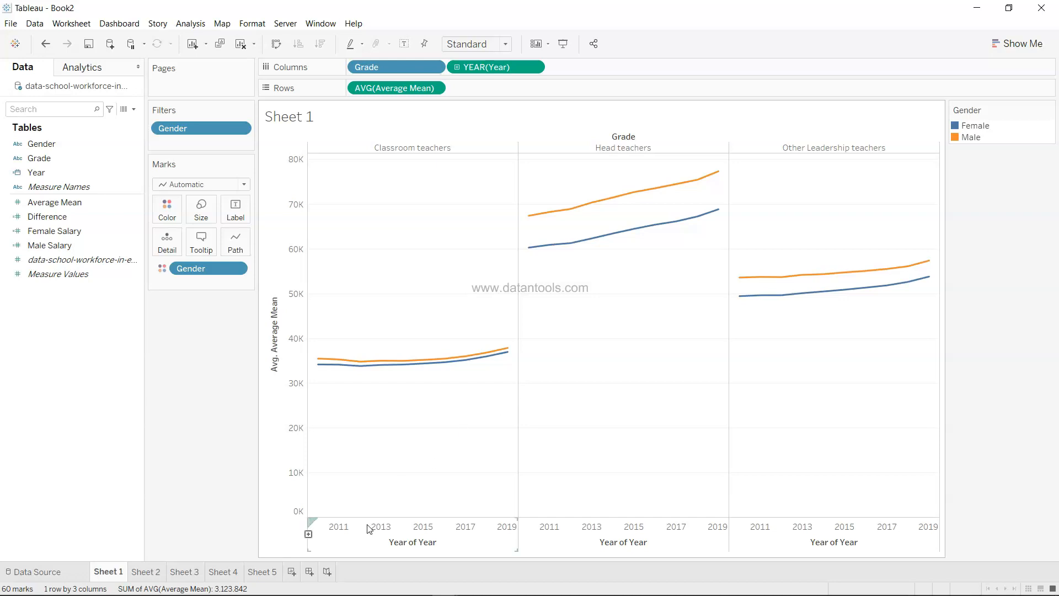
# Add a blank worksheet to the workbook and make a duplicate of Sheet 1
pyautogui.click(291, 574)
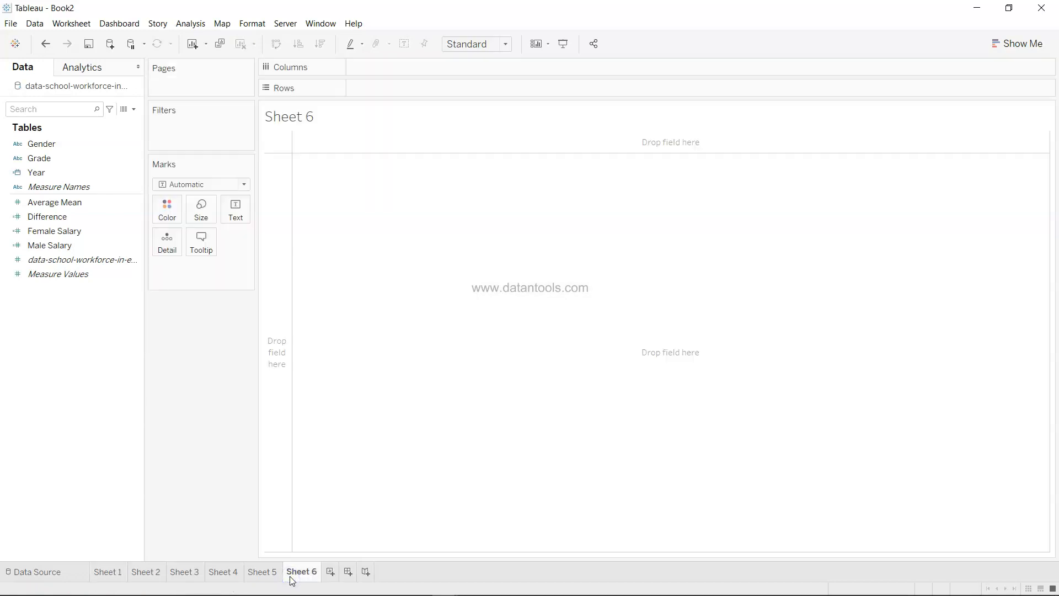
pyautogui.click(84, 266)
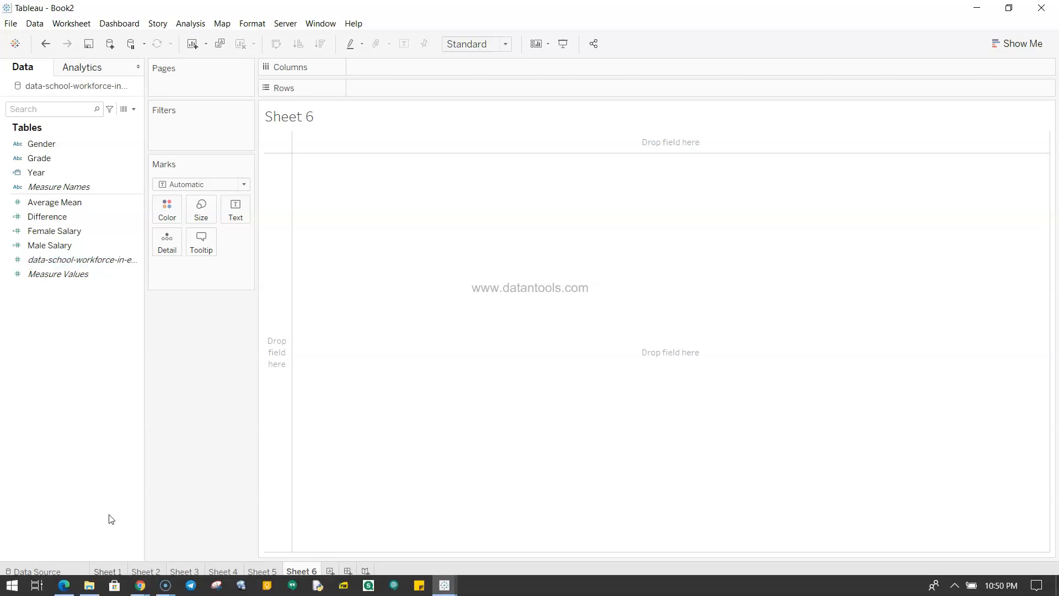
pyautogui.click(112, 566)
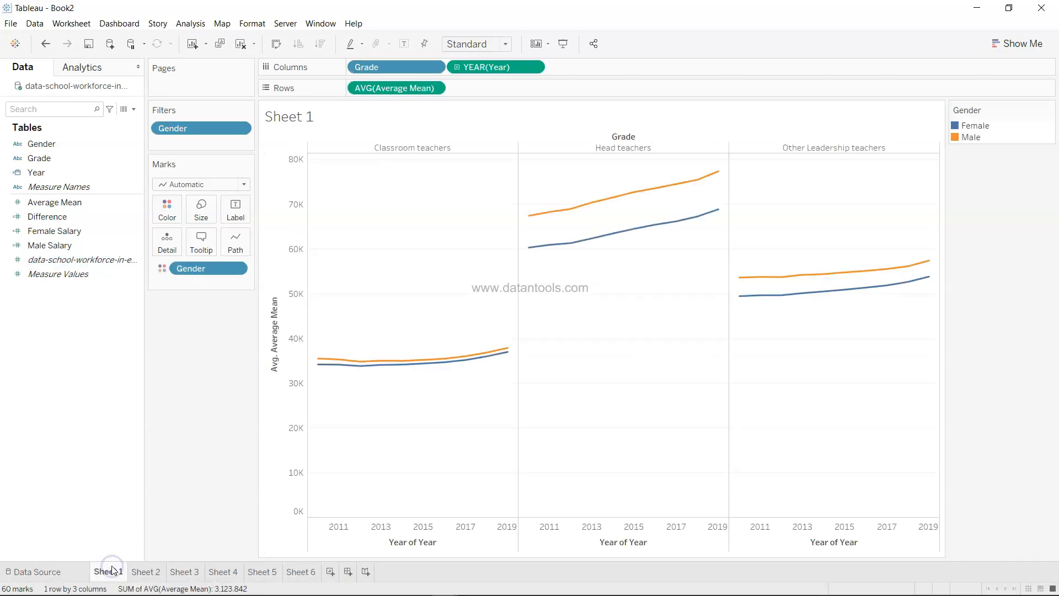
pyautogui.rightClick(113, 567)
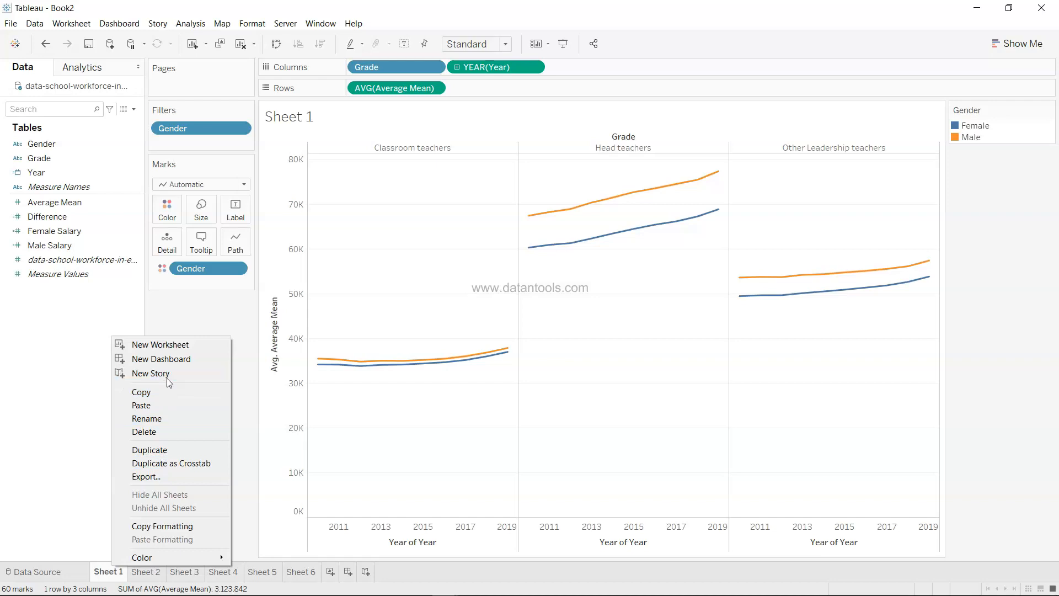
pyautogui.click(178, 449)
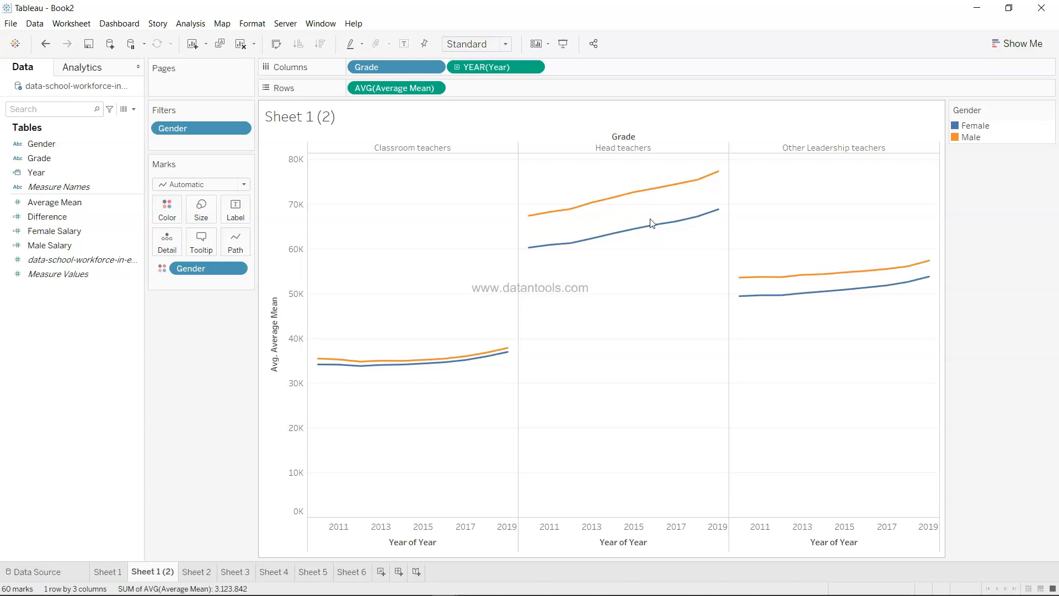
# Apply a Percent Difference quick table calculation to the averaged Average Mean field in the duplicated line chart
pyautogui.click(434, 88)
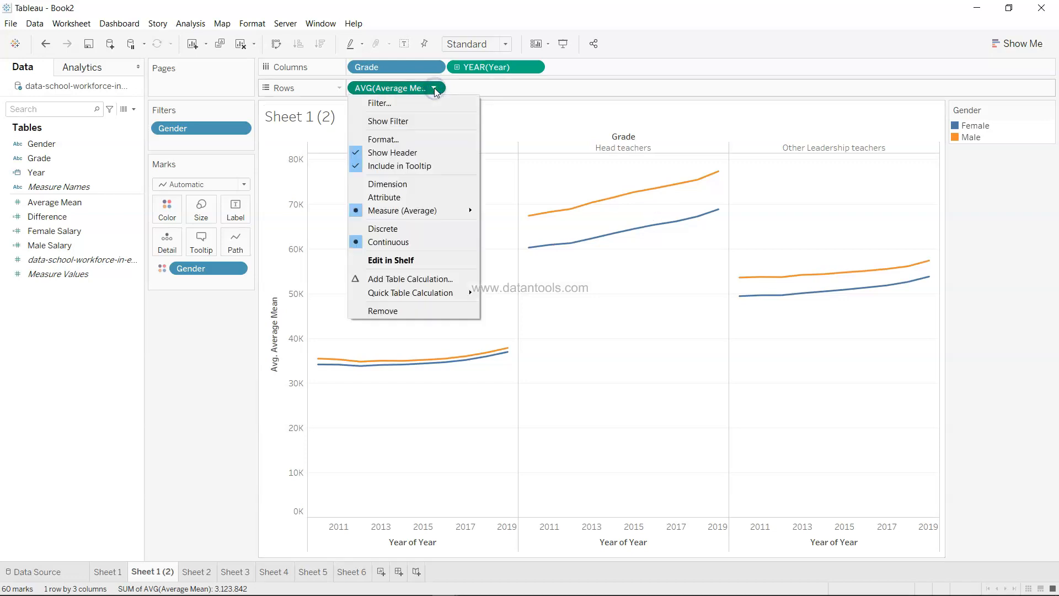
pyautogui.moveTo(464, 294)
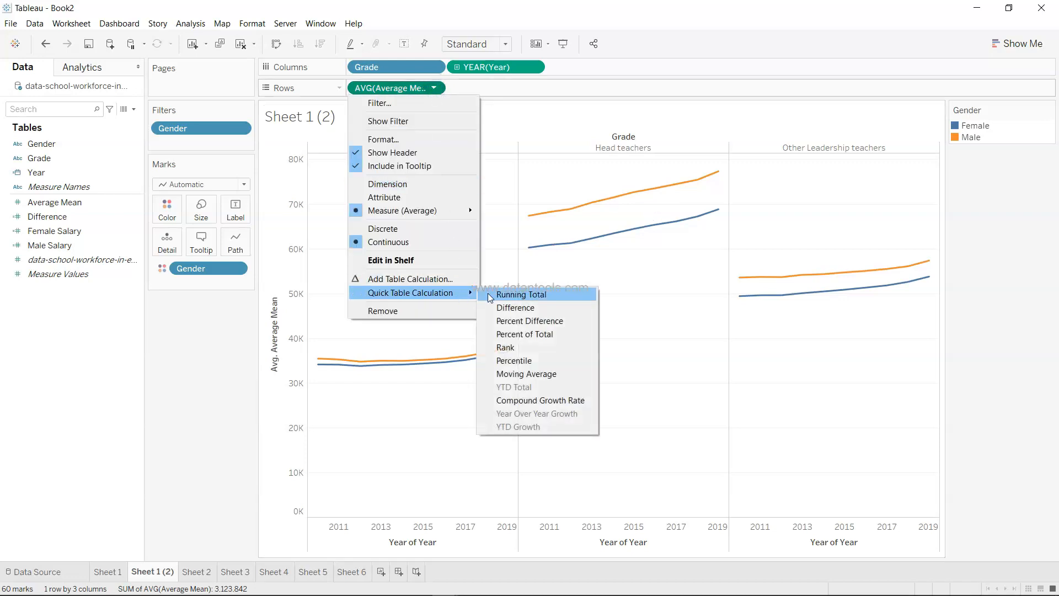
pyautogui.click(536, 325)
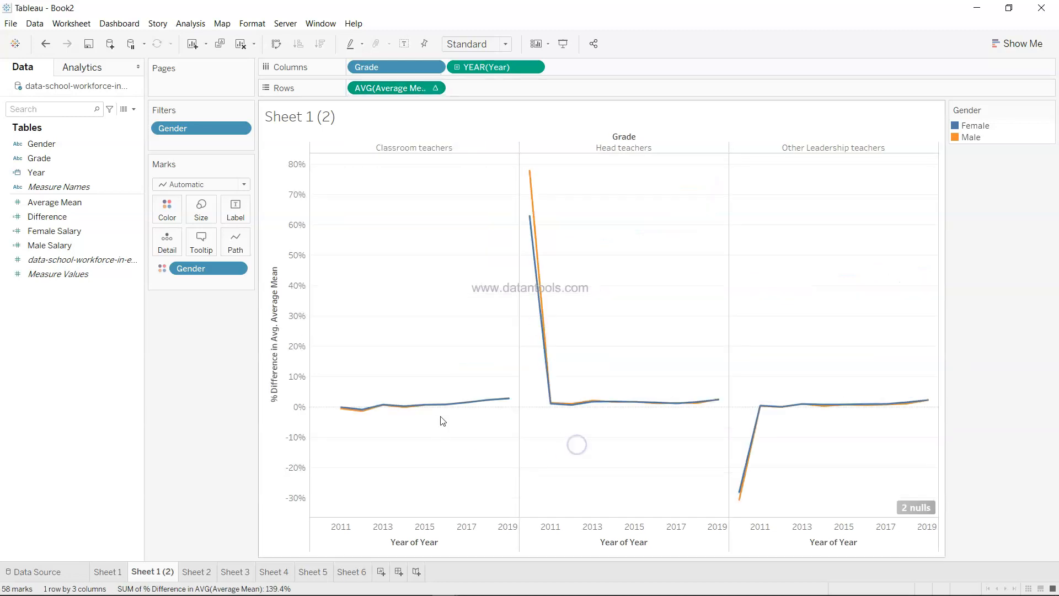
# Inspect the yearly percent differences for Classroom teachers, Head teachers and Other Leadership teachers by gender
pyautogui.moveTo(505, 405)
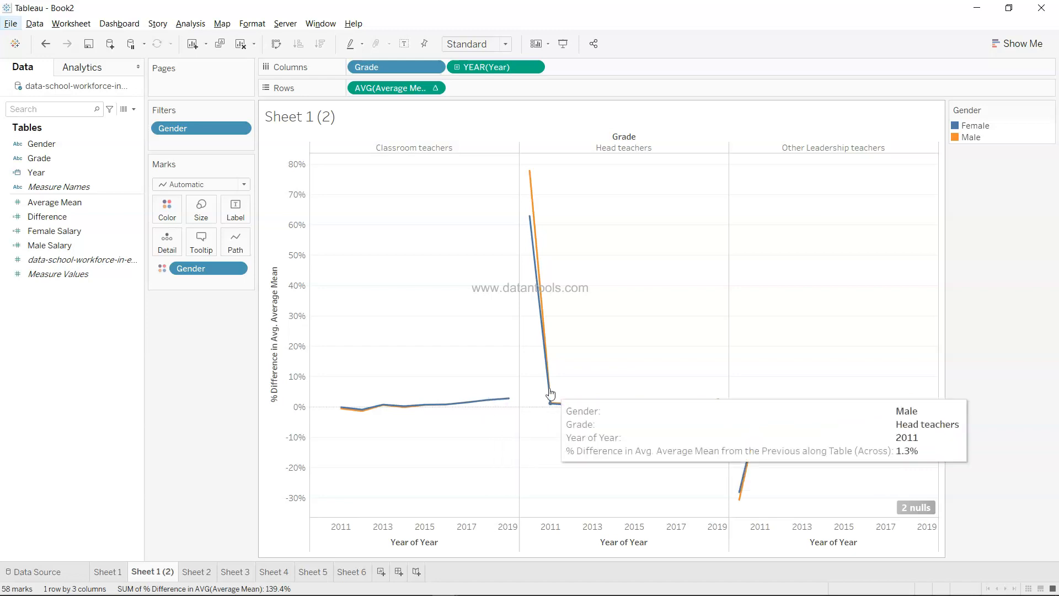
pyautogui.moveTo(532, 188)
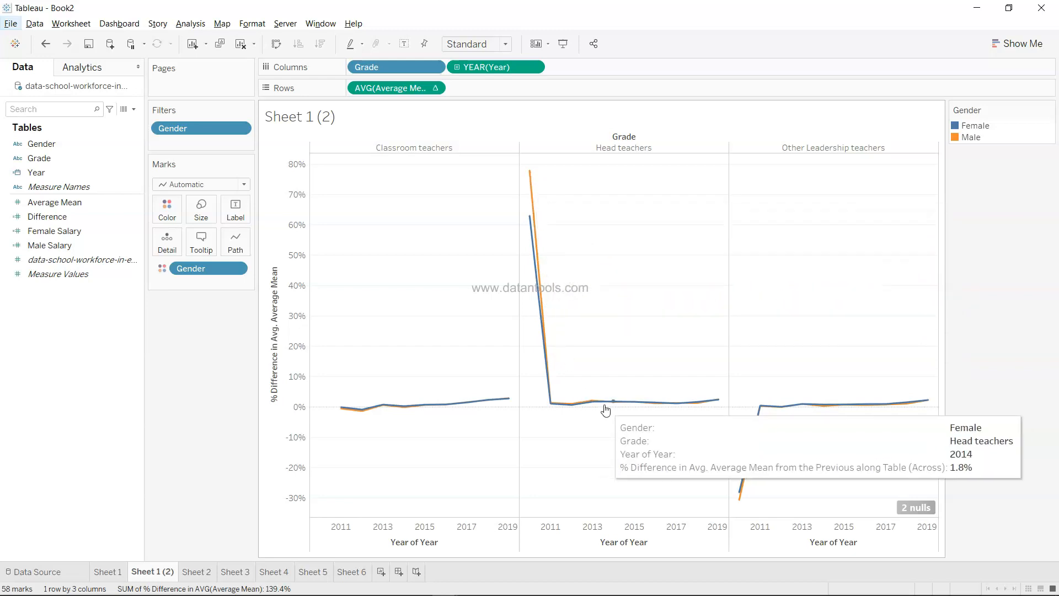
pyautogui.moveTo(706, 407)
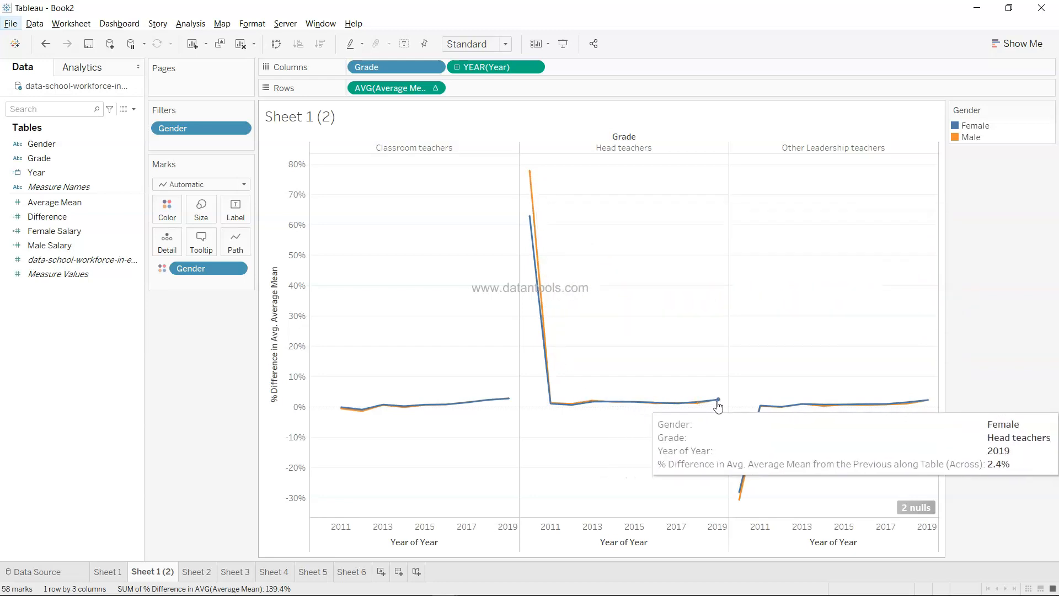
pyautogui.moveTo(739, 499)
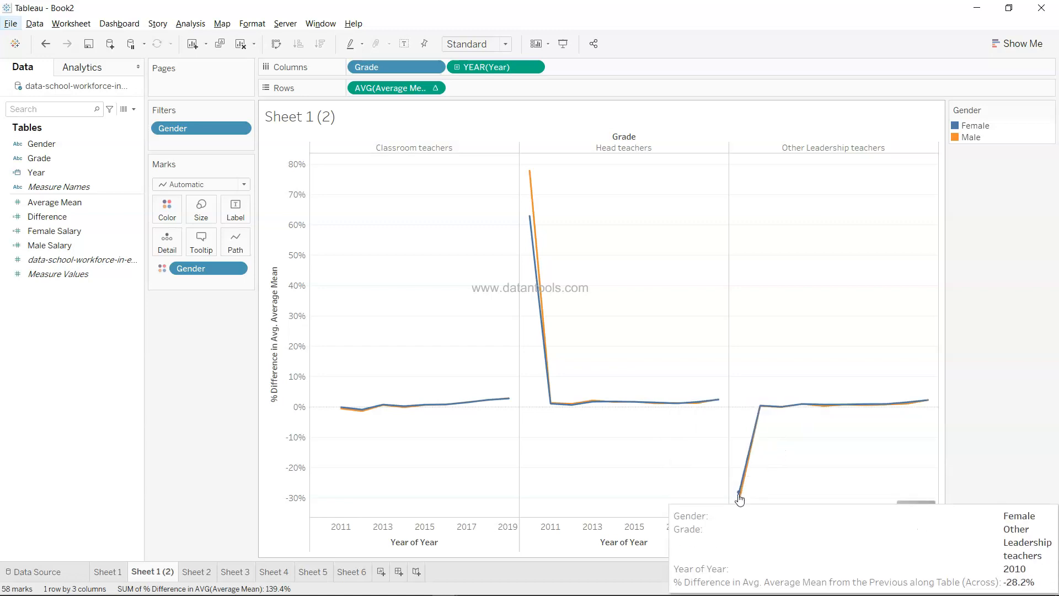
pyautogui.moveTo(869, 407)
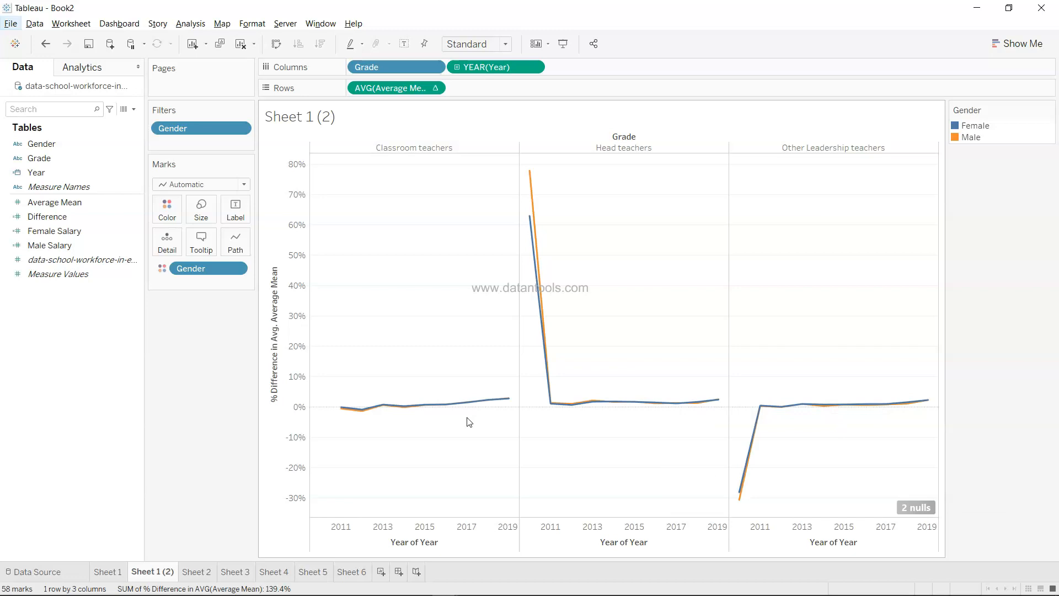
# Remove the Gender colouring and the Grade split from the line chart, and inspect the overall percent difference for individual years
pyautogui.moveTo(202, 270); pyautogui.dragTo(184, 456)
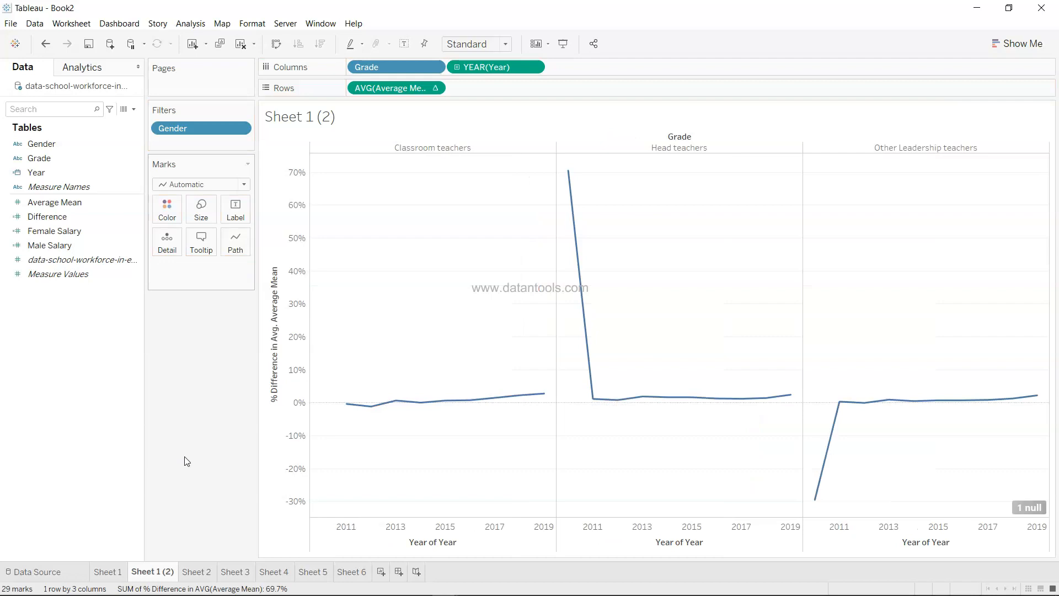
pyautogui.moveTo(367, 67); pyautogui.dragTo(207, 362)
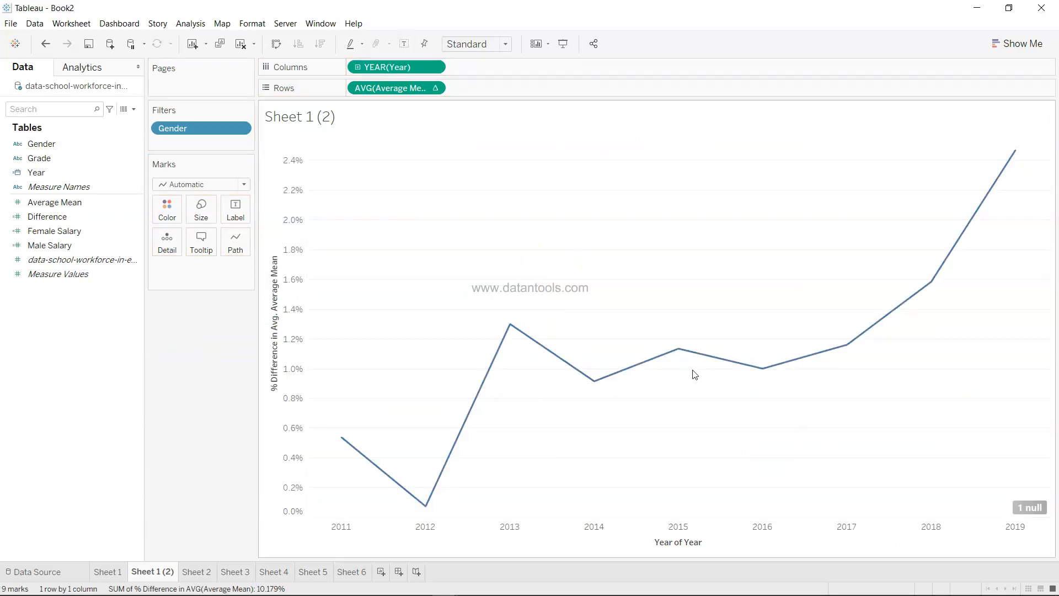
pyautogui.moveTo(1012, 163)
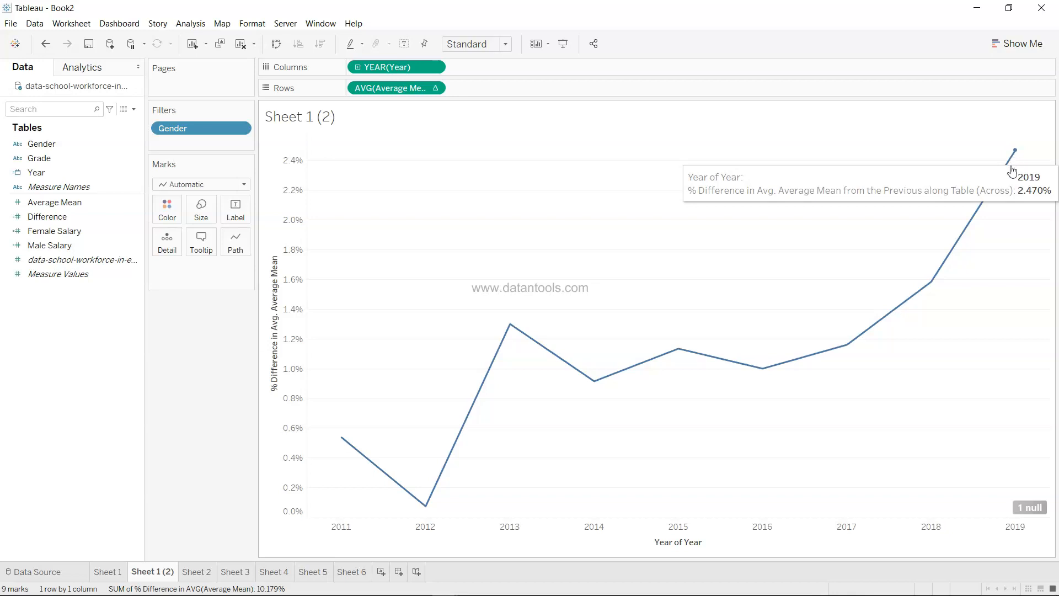
pyautogui.moveTo(939, 281)
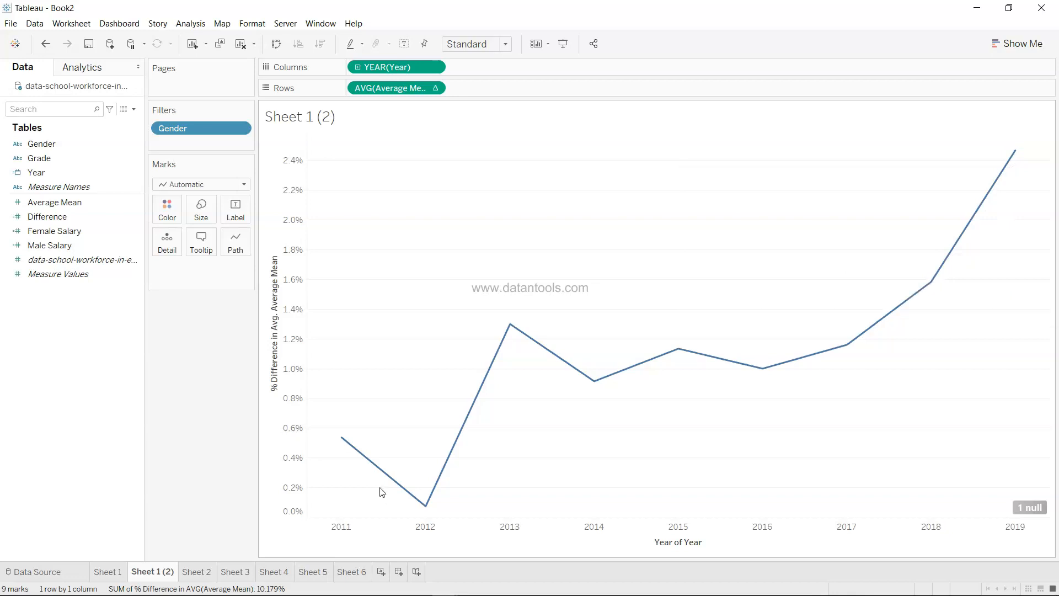
pyautogui.moveTo(346, 446)
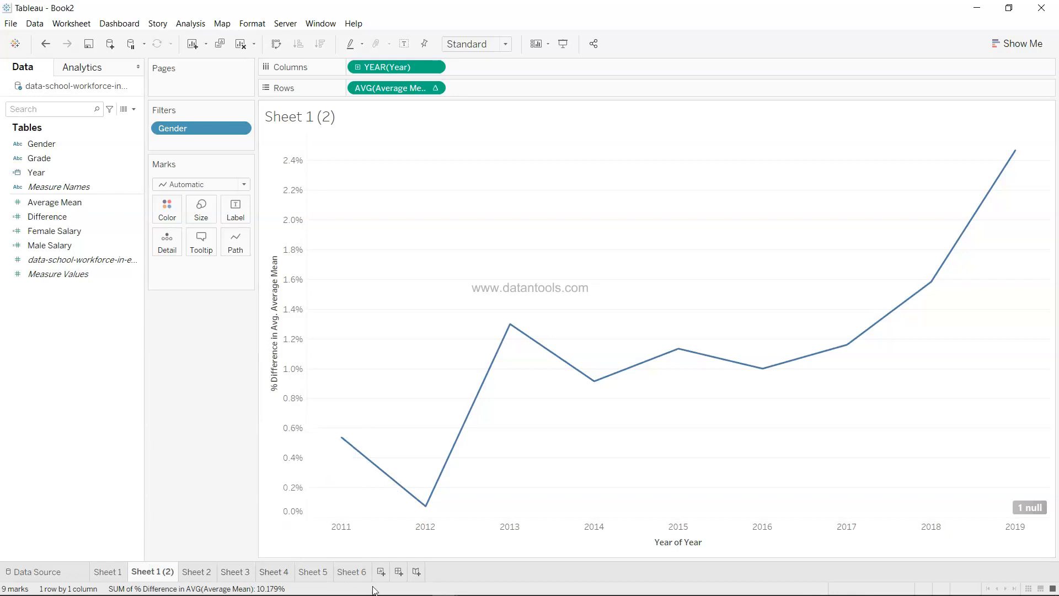
# On Sheet 6, build a text table of Average Mean with Year across the columns and Gender in the rows
pyautogui.click(357, 572)
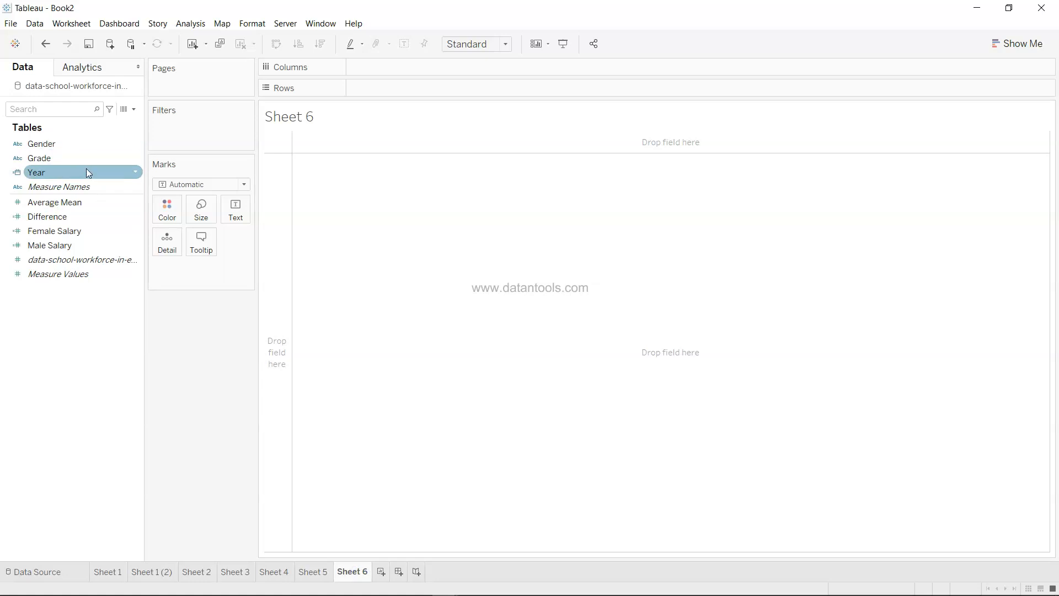
pyautogui.moveTo(87, 172); pyautogui.dragTo(406, 66)
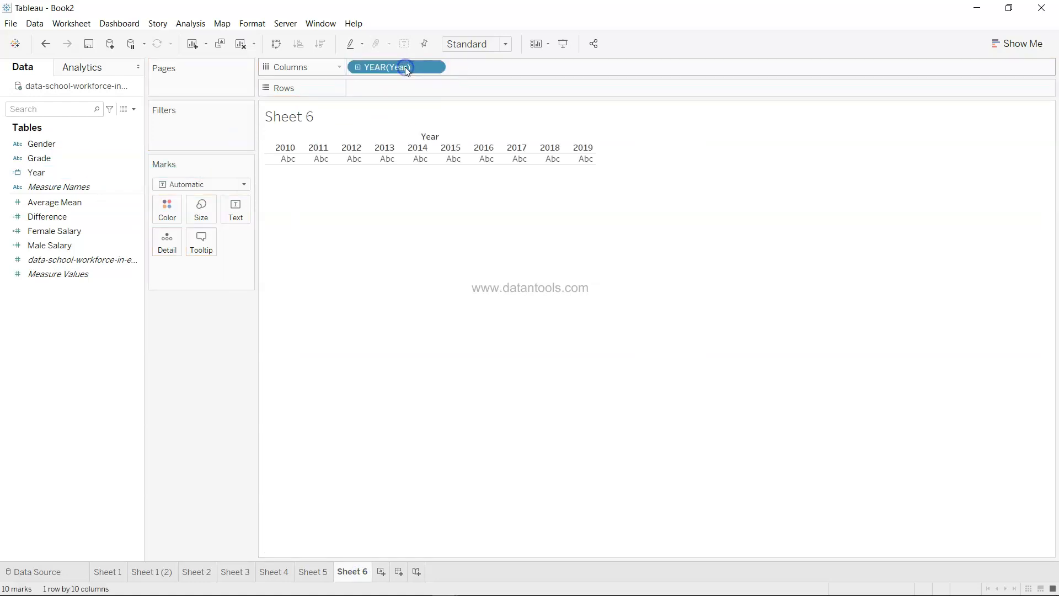
pyautogui.moveTo(86, 151); pyautogui.dragTo(405, 87)
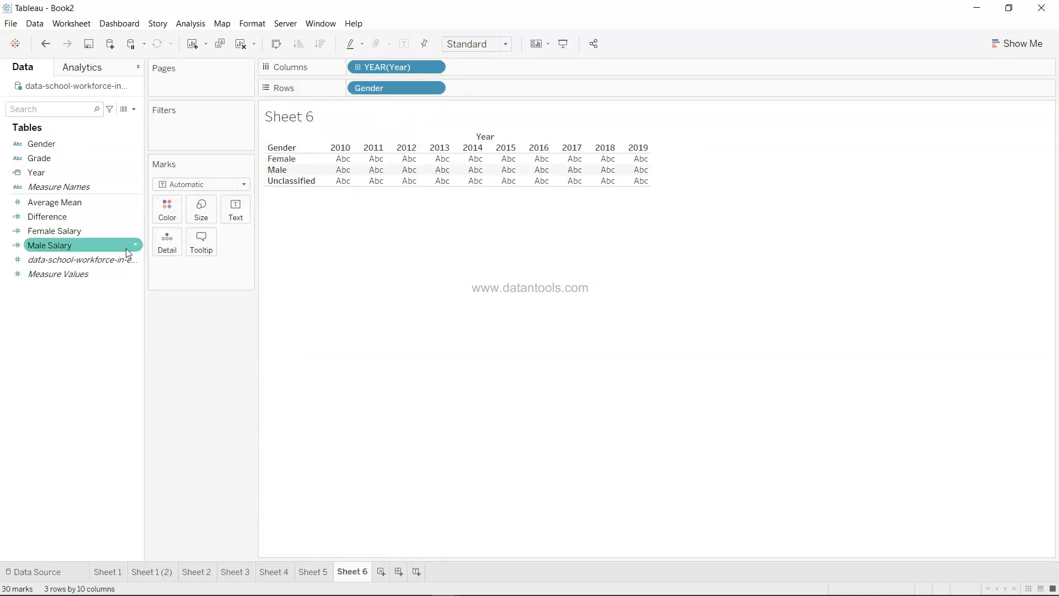
pyautogui.moveTo(110, 203); pyautogui.dragTo(412, 177)
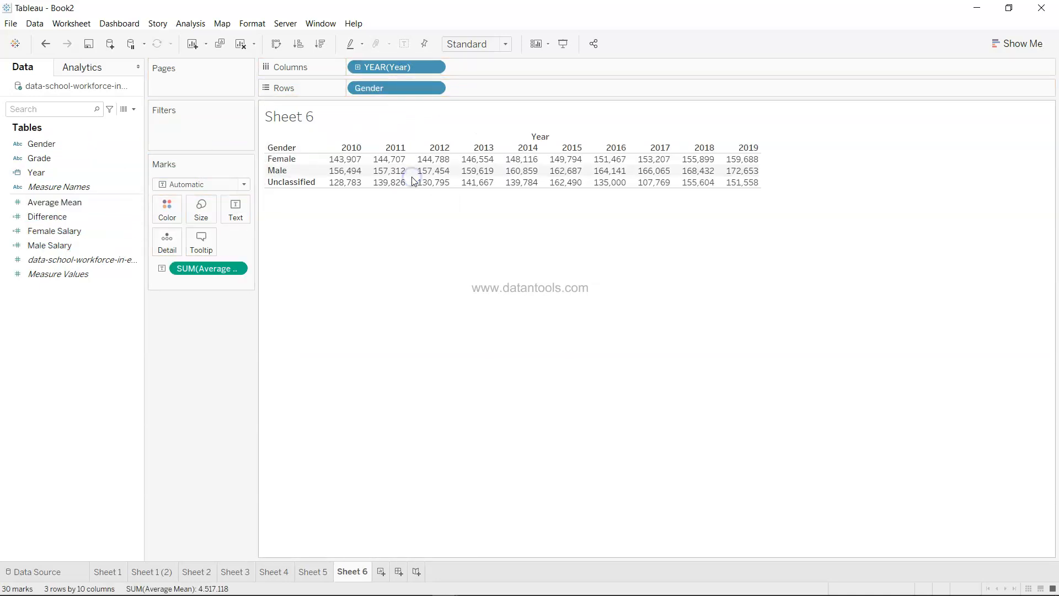
# Exclude the Unclassified gender and convert the table to horizontal bars
pyautogui.click(297, 183)
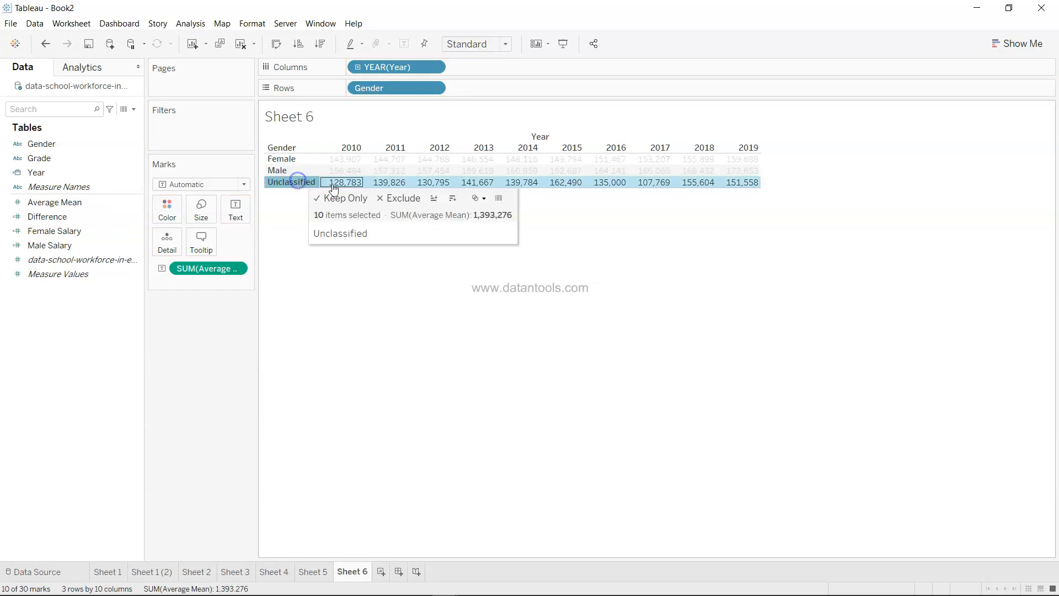
pyautogui.click(408, 199)
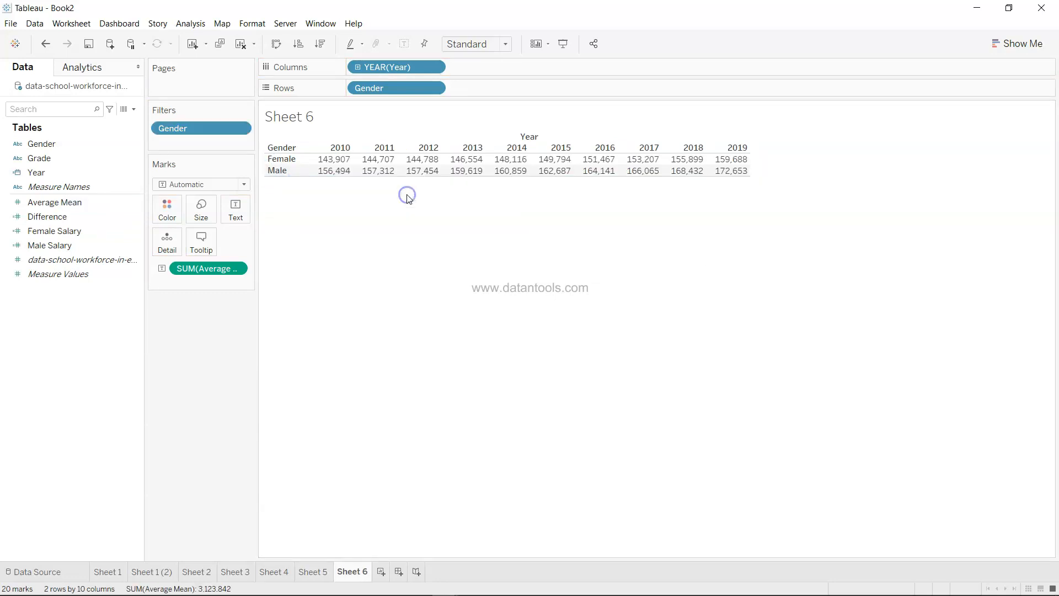
pyautogui.click(1022, 44)
pyautogui.click(944, 146)
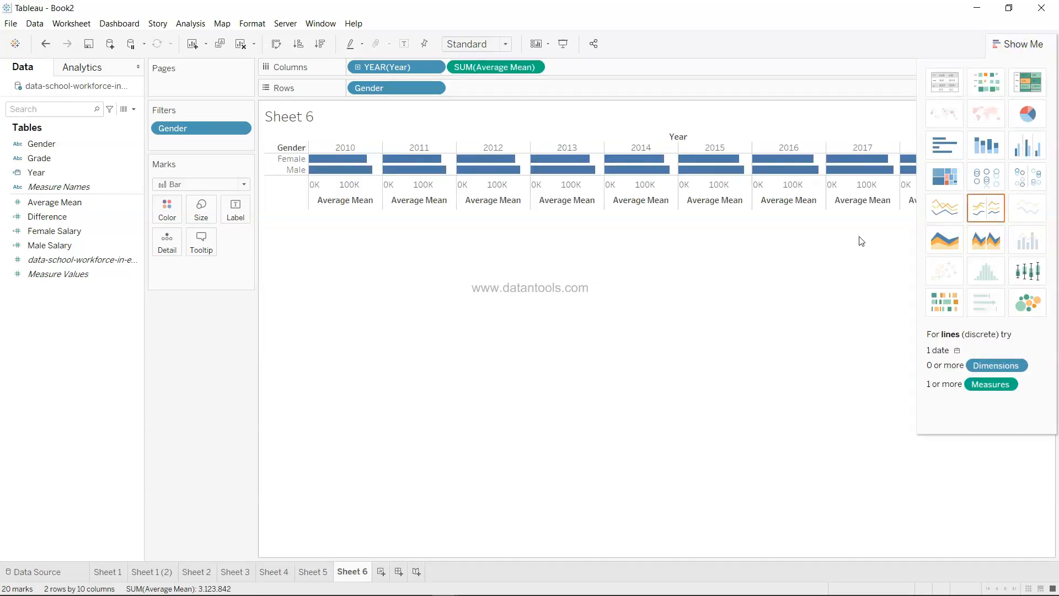
# Edit the Average Mean axis so that its range does not include zero, and hide the chart type suggestions
pyautogui.rightClick(498, 186)
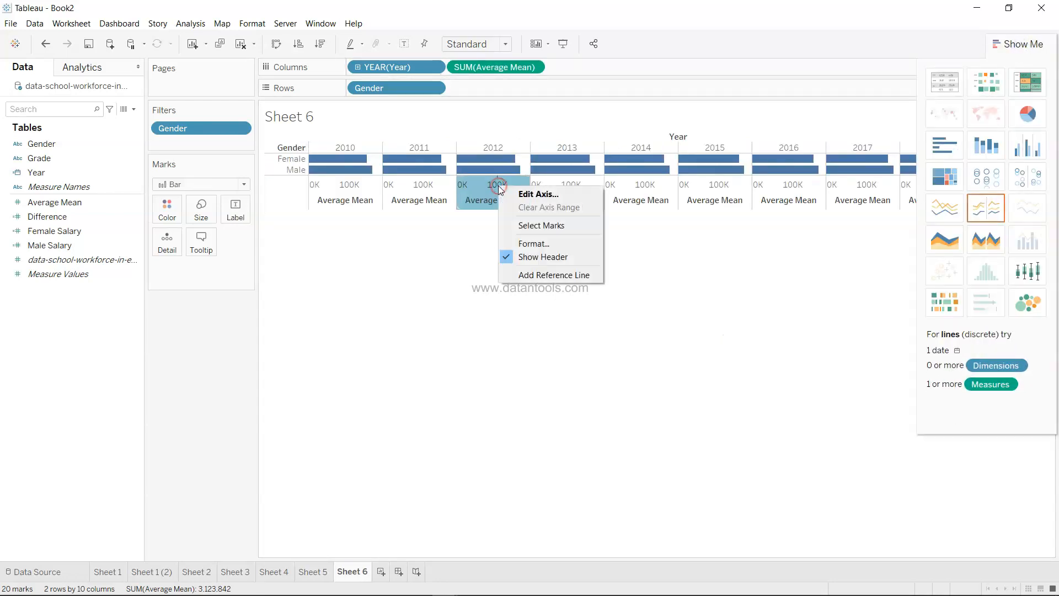
pyautogui.click(522, 194)
pyautogui.click(611, 156)
pyautogui.click(667, 74)
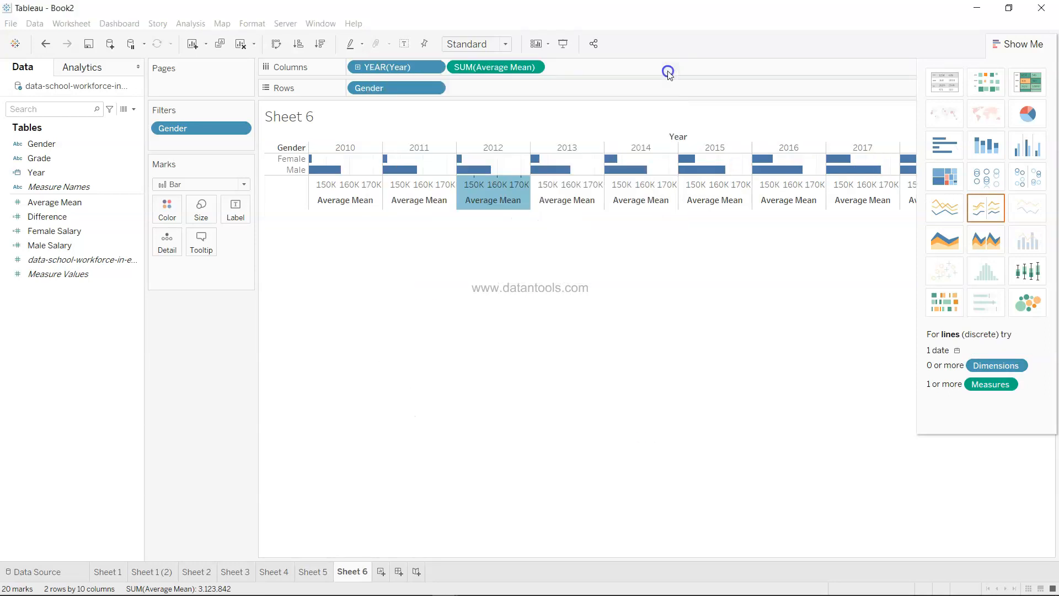
pyautogui.click(1030, 44)
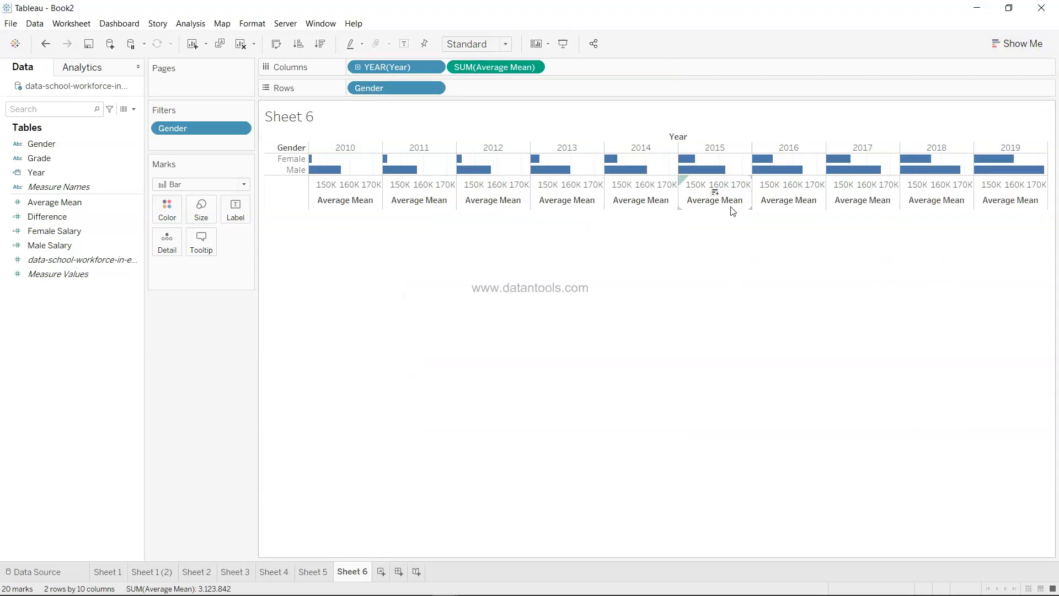
# Make the Female and Male bar rows slightly taller and show a filter for Grade on Sheet 6
pyautogui.moveTo(735, 209); pyautogui.dragTo(738, 311)
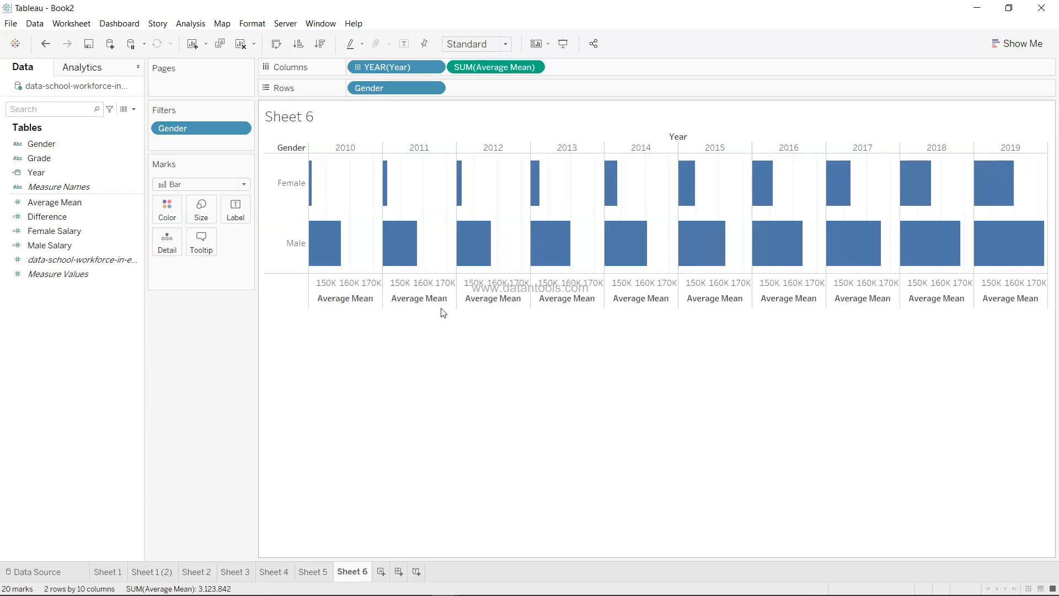
pyautogui.moveTo(445, 308); pyautogui.dragTo(458, 230)
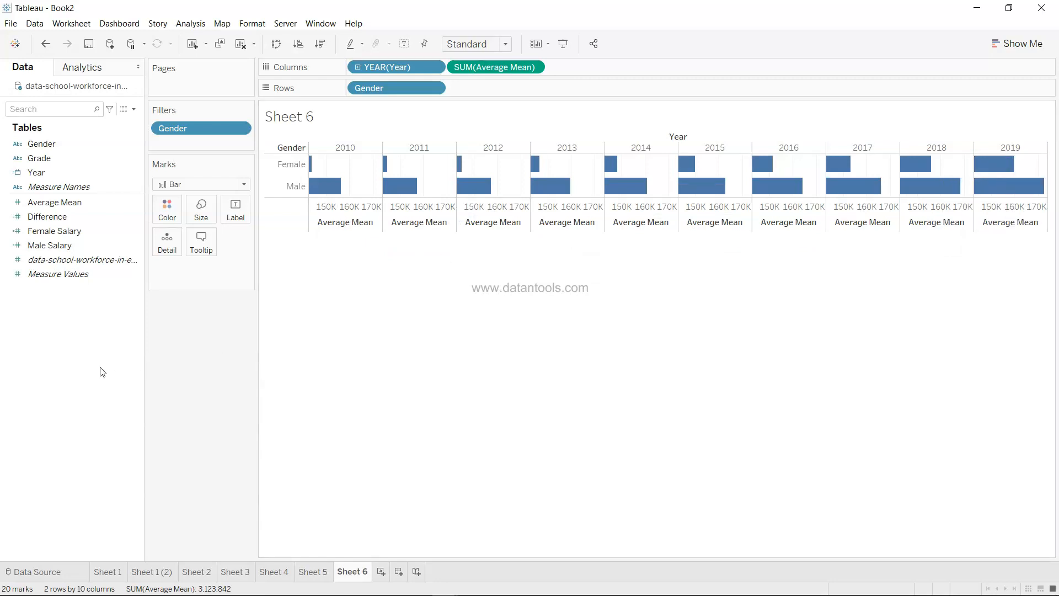
pyautogui.rightClick(140, 158)
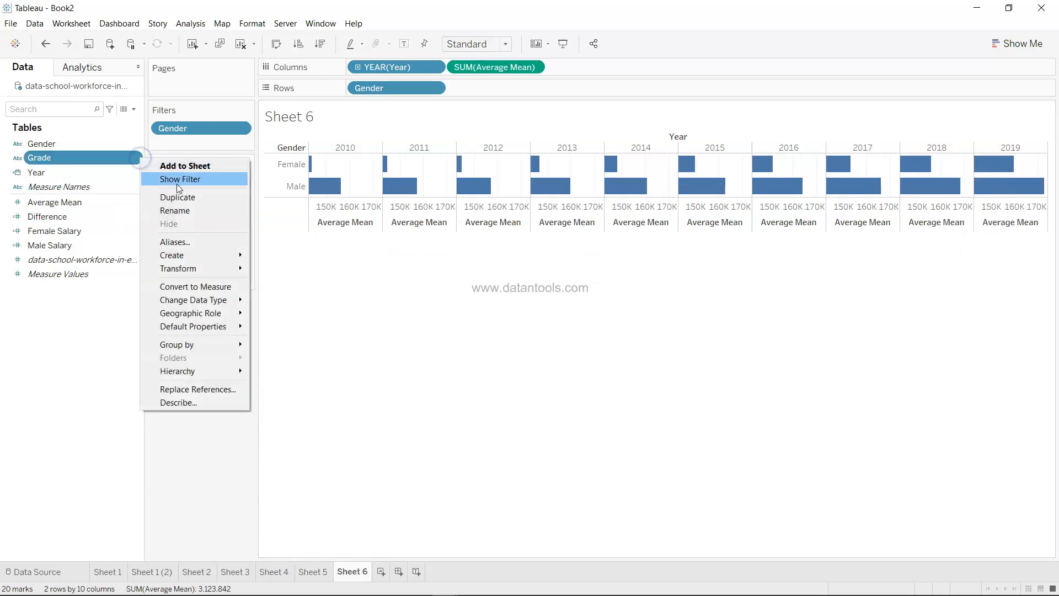
pyautogui.click(203, 179)
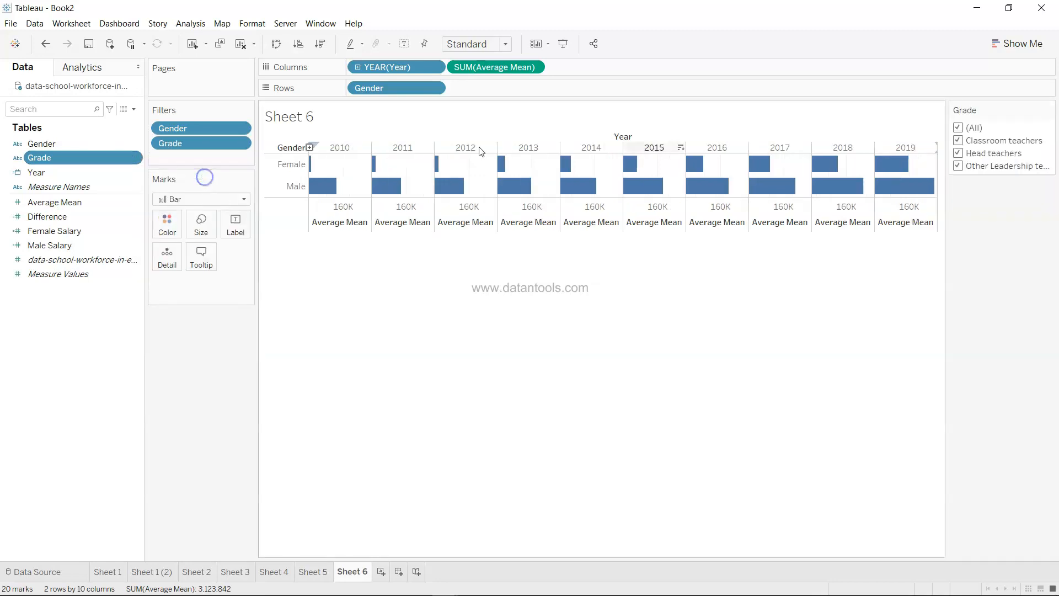
# Clear all Grade filter values, try Classroom teachers and Head teachers in turn, and keep only the Other Leadership teachers selected
pyautogui.click(957, 127)
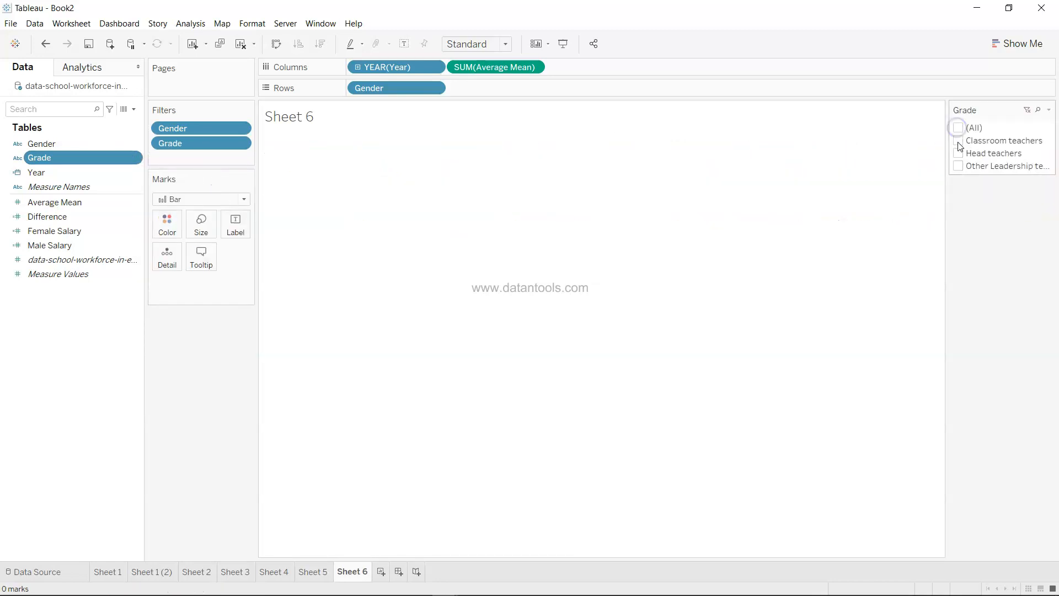
pyautogui.click(957, 140)
pyautogui.click(958, 141)
pyautogui.click(958, 153)
pyautogui.click(958, 154)
pyautogui.click(958, 166)
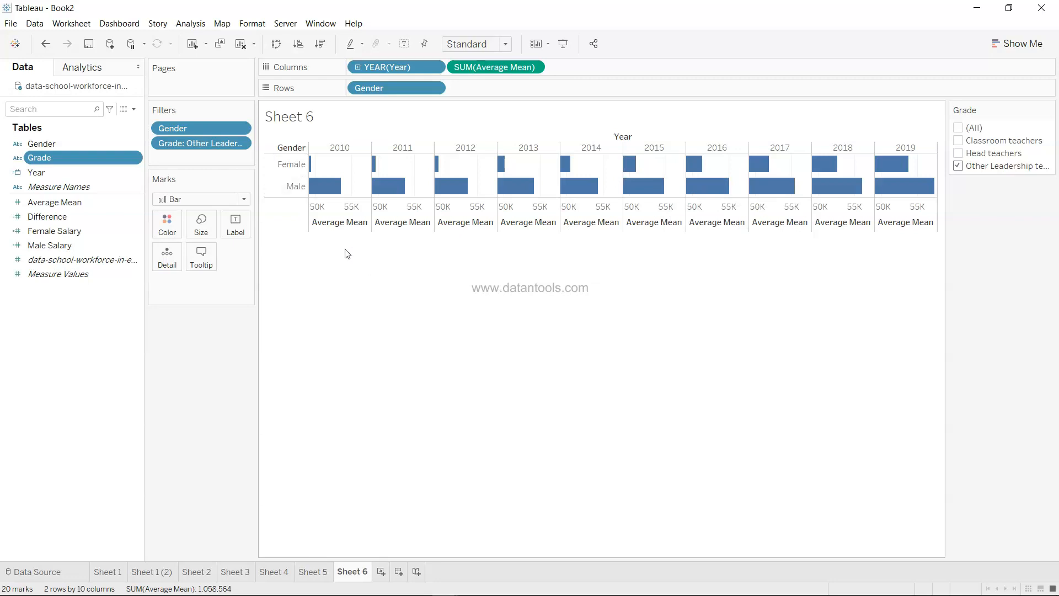
# Edit the Average Mean axis of the bar chart so that its automatic range includes zero
pyautogui.moveTo(314, 173)
pyautogui.rightClick(353, 207)
pyautogui.click(364, 210)
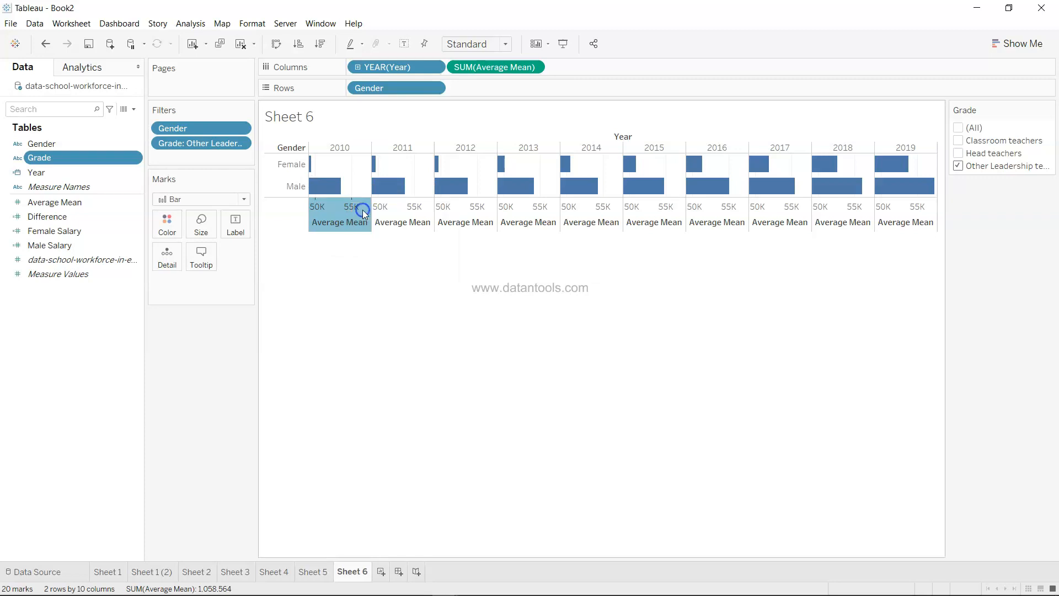
pyautogui.click(605, 154)
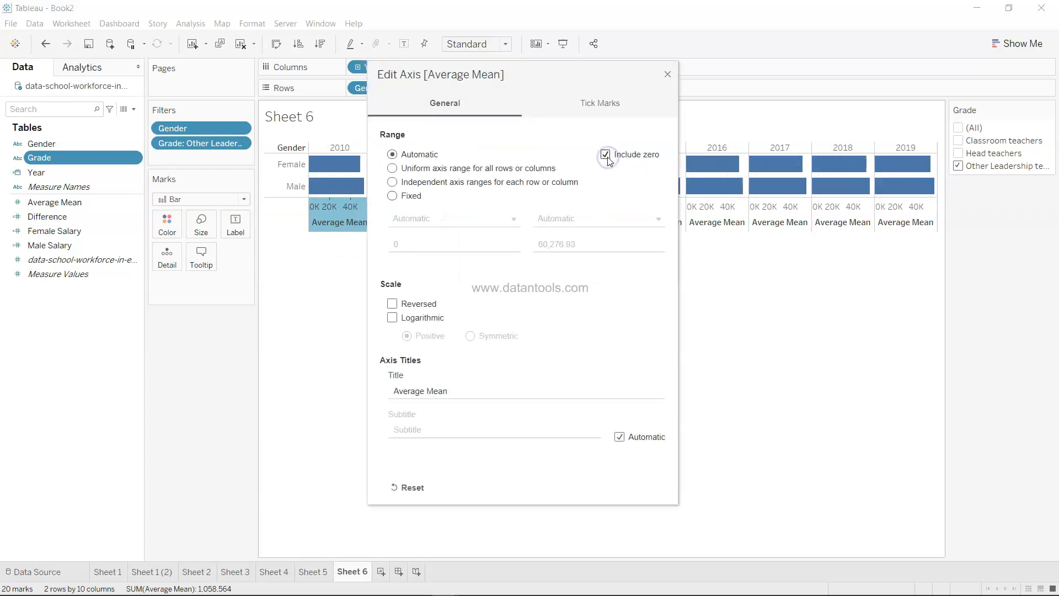
pyautogui.click(667, 76)
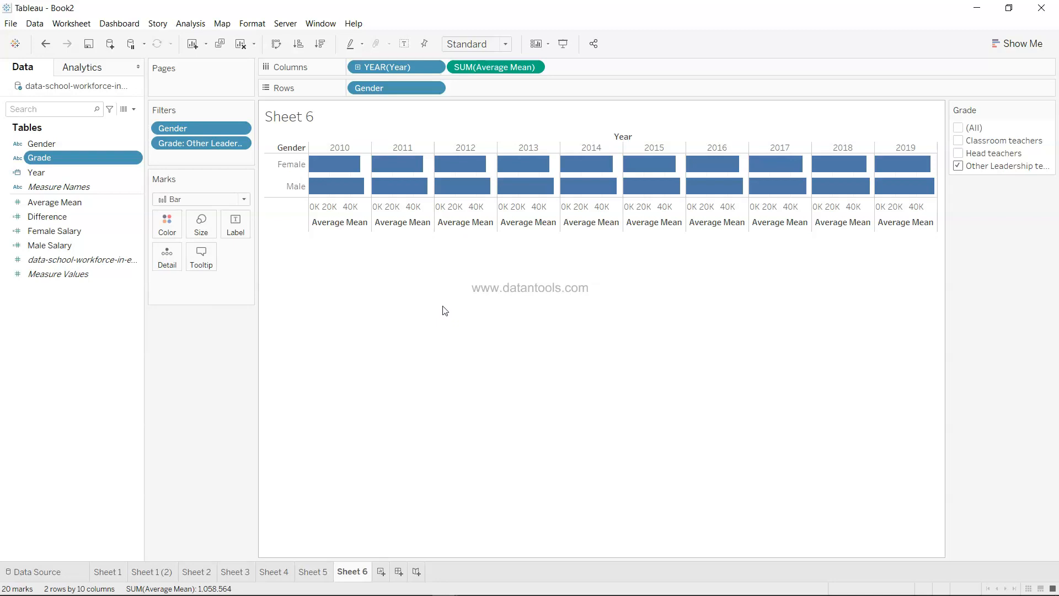
# Create a new dashboard with a horizontal container and add a text object reading "England School Workforce Salary Comparison 2010 - 2019"
pyautogui.click(399, 571)
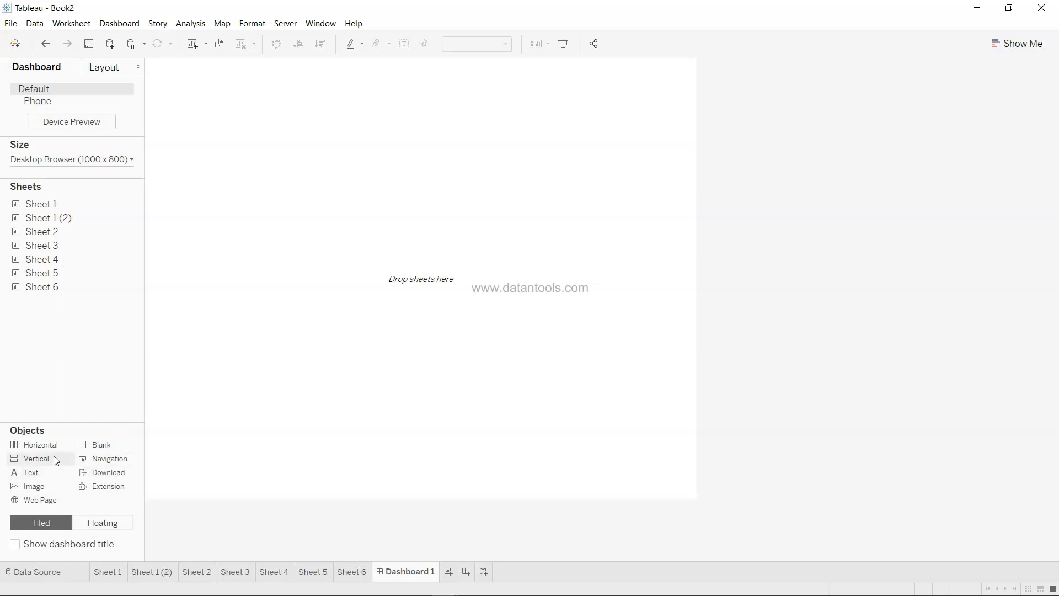
pyautogui.moveTo(62, 445); pyautogui.dragTo(385, 226)
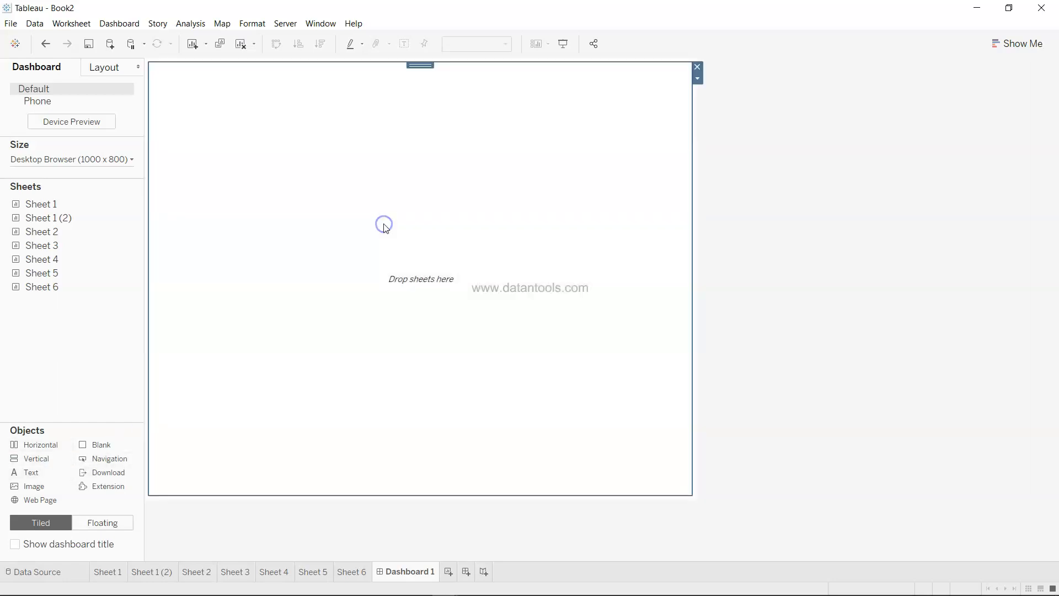
pyautogui.click(49, 475)
pyautogui.moveTo(49, 474); pyautogui.dragTo(365, 90)
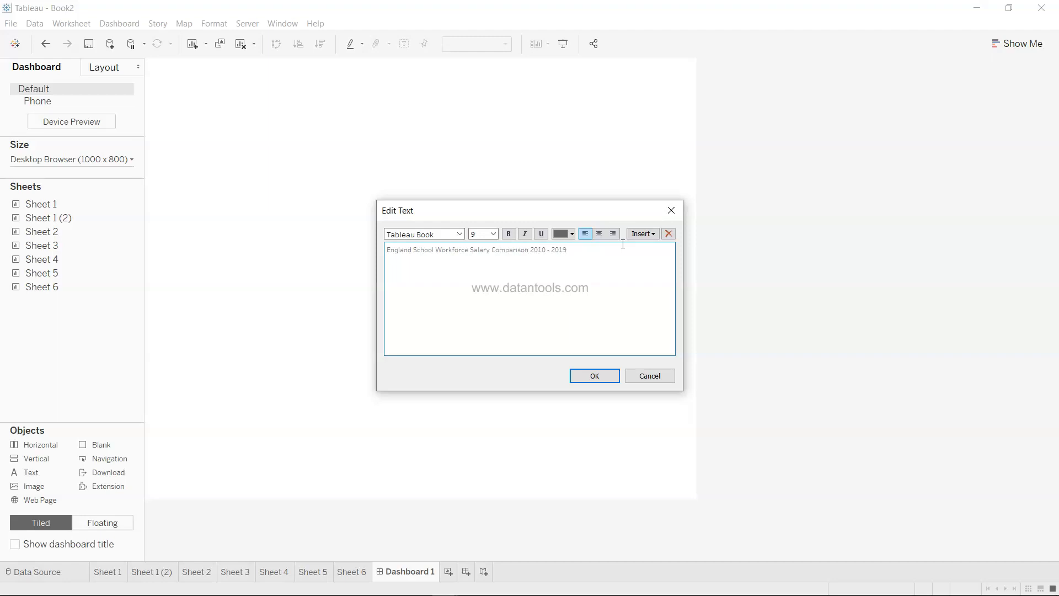
# Format the whole dashboard heading in Tableau Bold, size 20, with a darker grey colour, and place it on the dashboard
pyautogui.hotkey('ctrl', 'a')
pyautogui.click(459, 234)
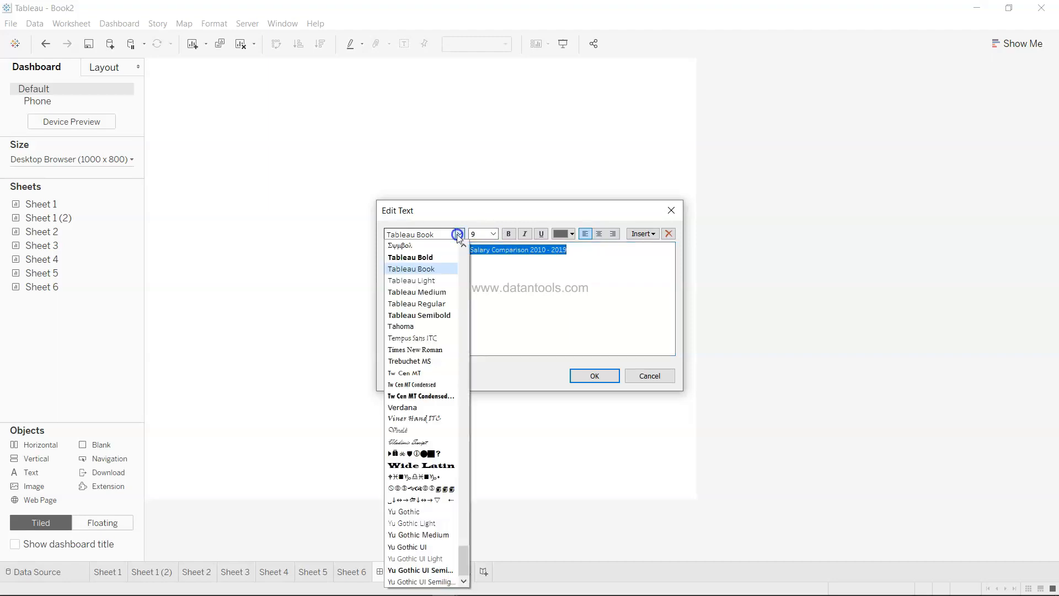
pyautogui.click(435, 257)
pyautogui.click(493, 234)
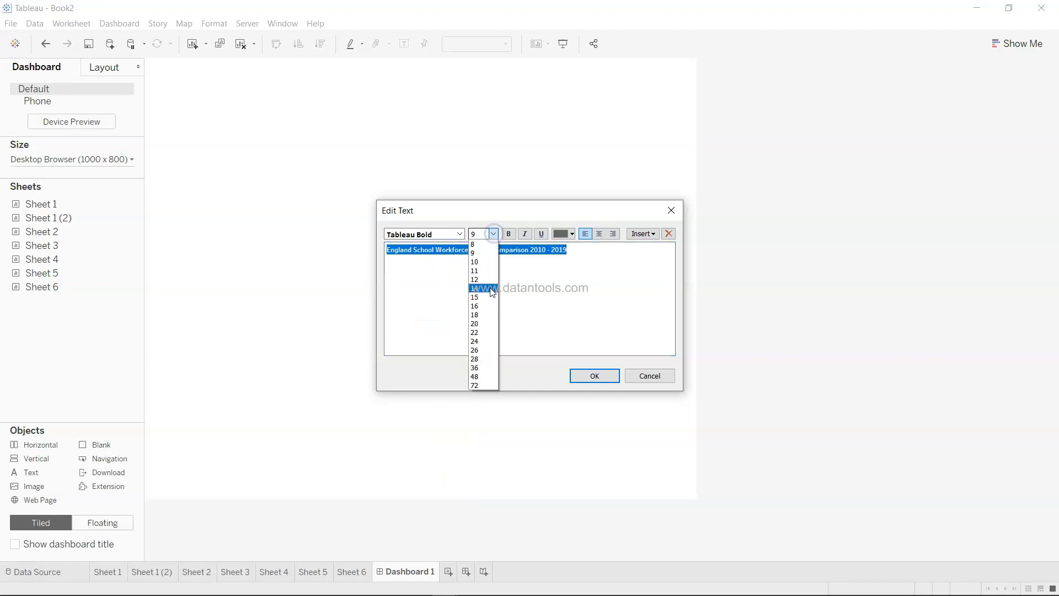
pyautogui.click(492, 315)
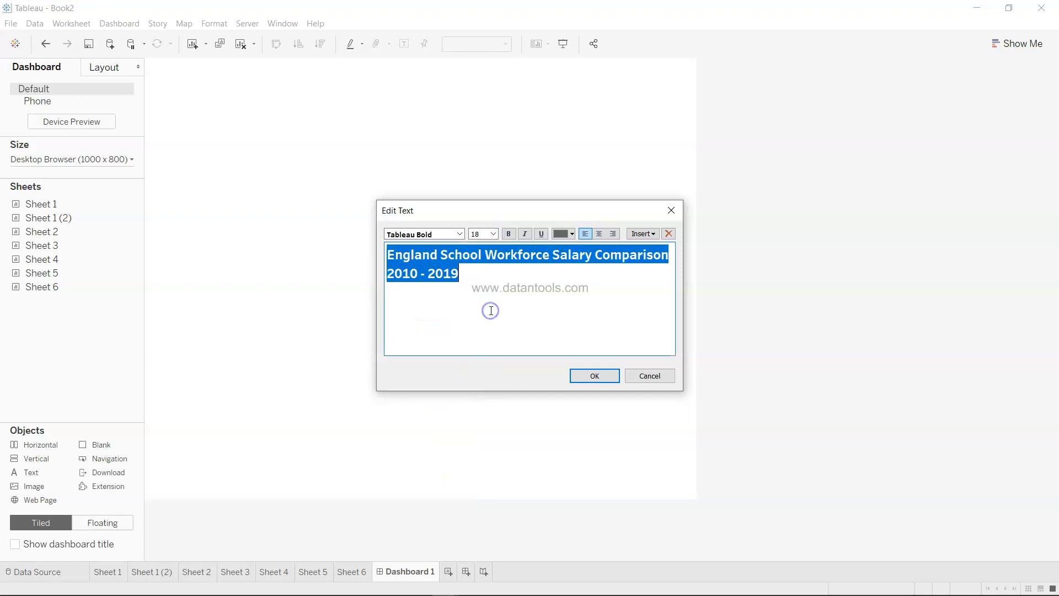
pyautogui.click(493, 234)
pyautogui.click(498, 324)
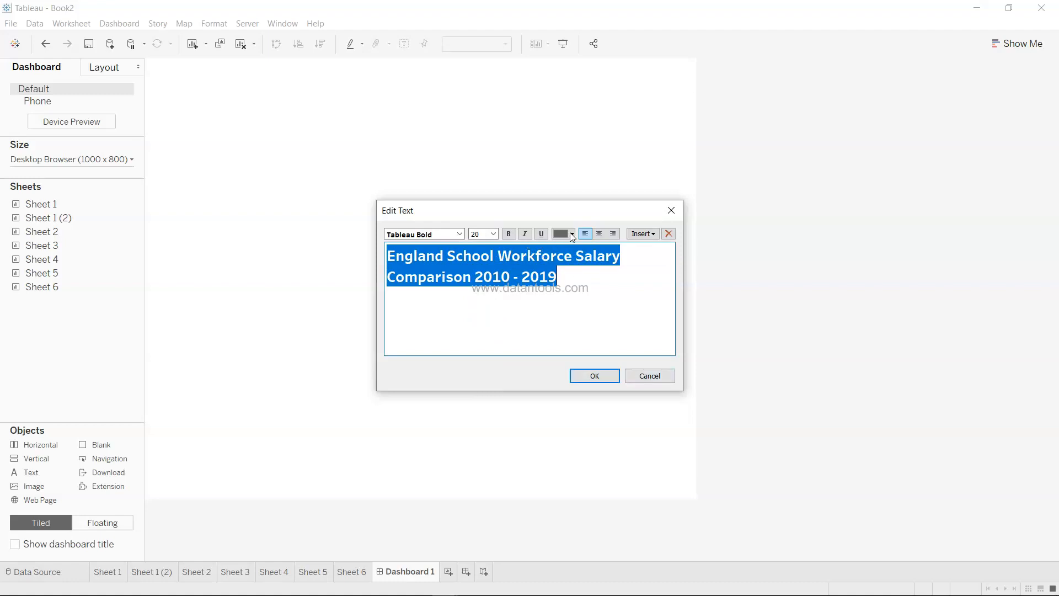
pyautogui.click(571, 236)
pyautogui.click(564, 274)
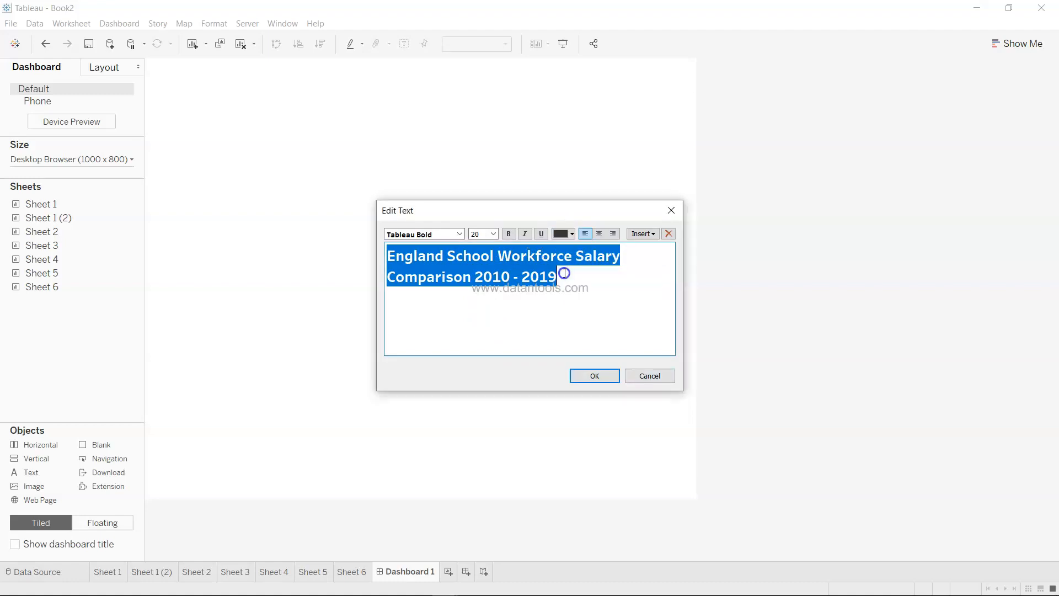
pyautogui.click(605, 378)
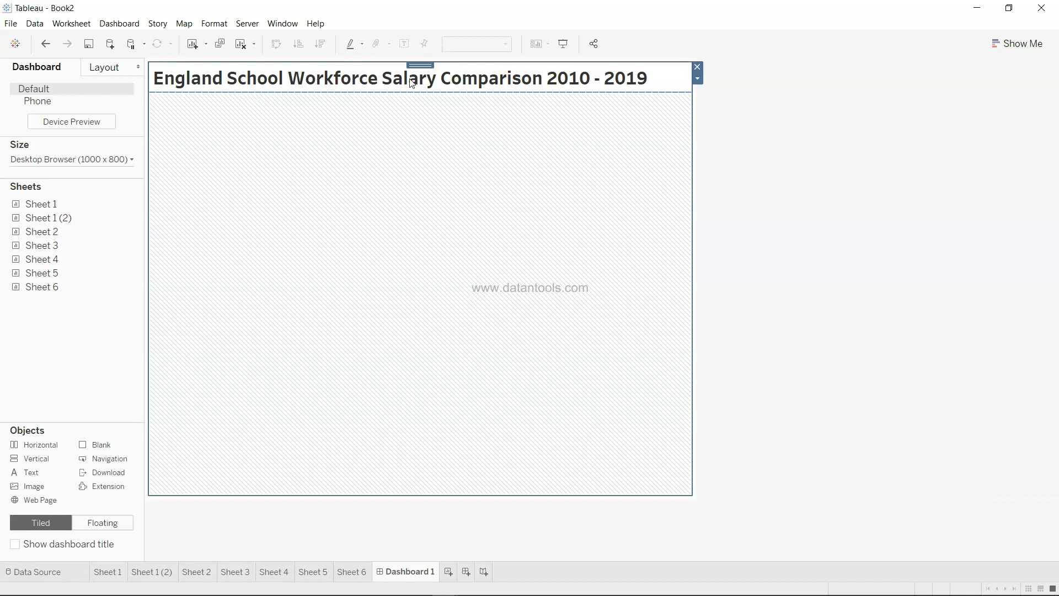
pyautogui.click(803, 192)
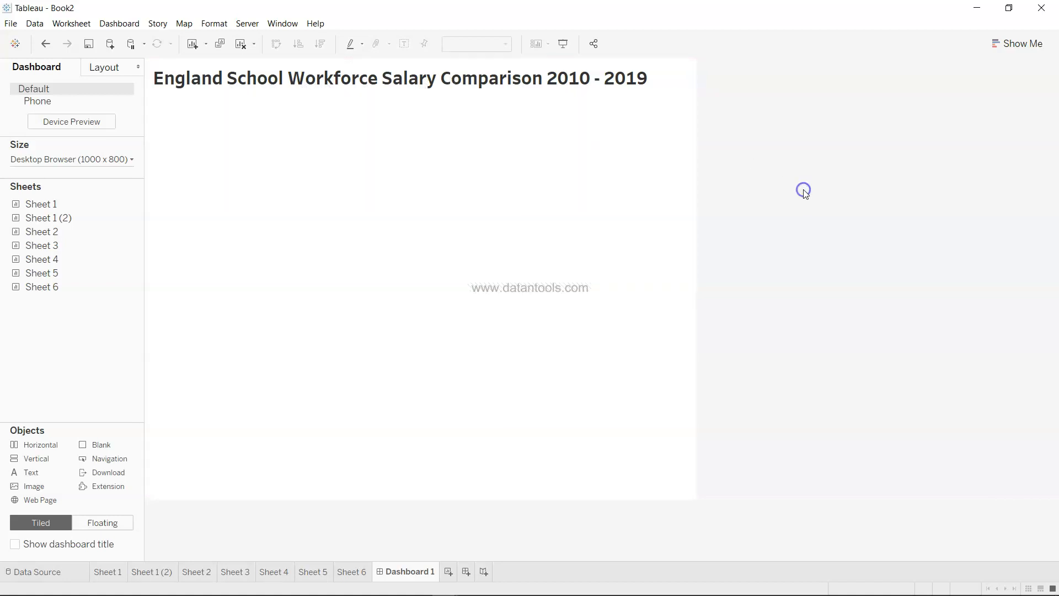
# Preview the available sheets and add the Sheet 4 dumbbell chart to the dashboard below the heading
pyautogui.moveTo(105, 210)
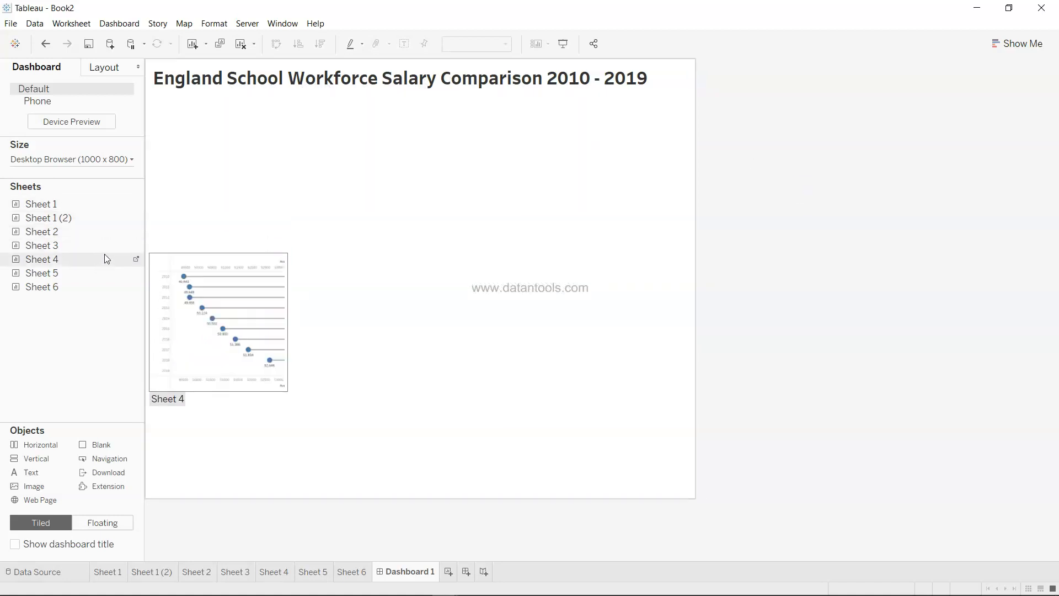
pyautogui.moveTo(106, 276)
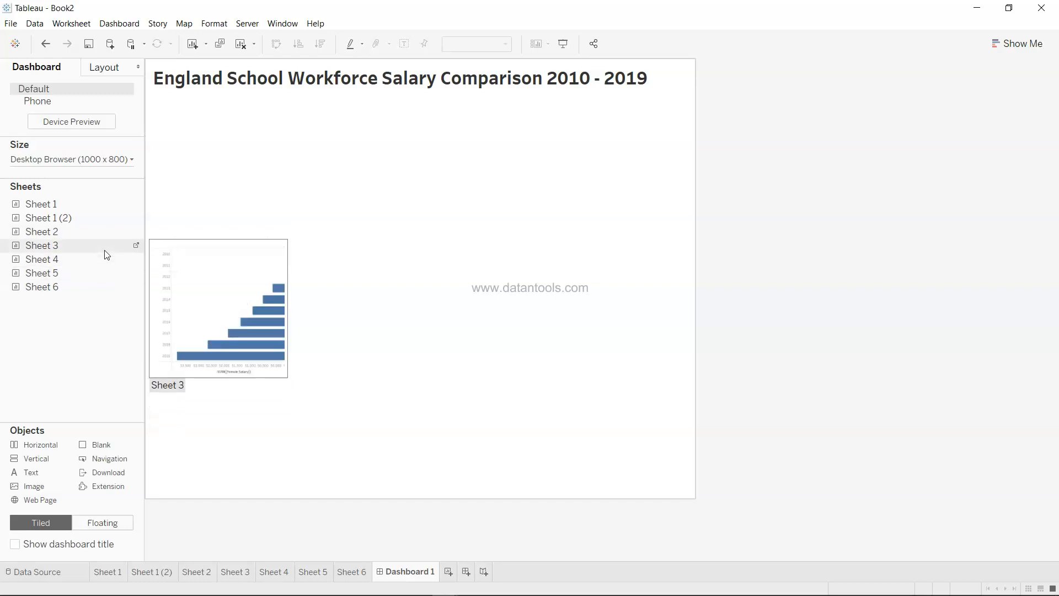
pyautogui.moveTo(107, 232)
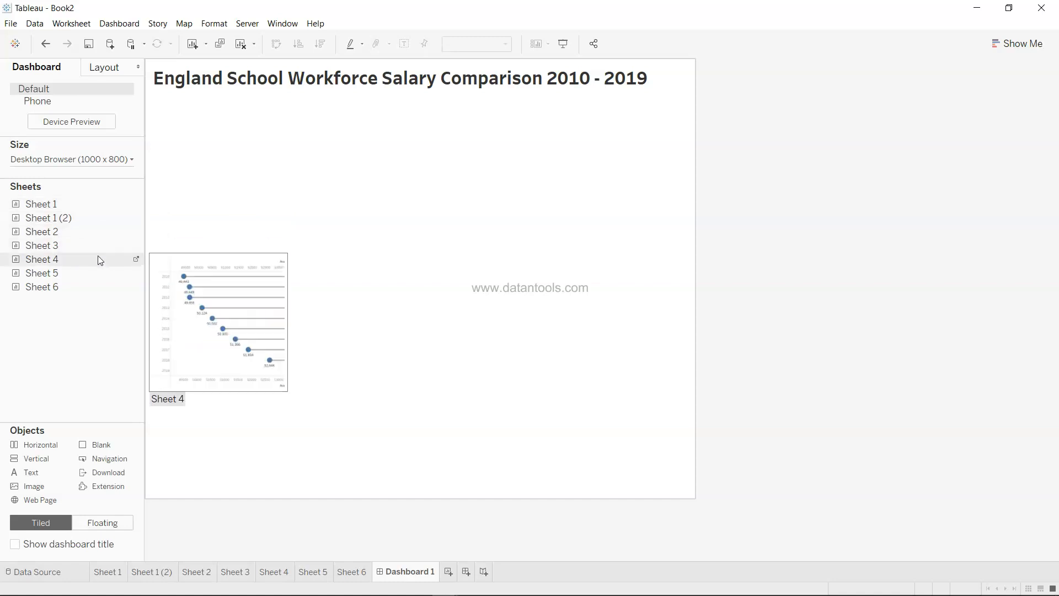
pyautogui.moveTo(97, 261); pyautogui.dragTo(325, 221)
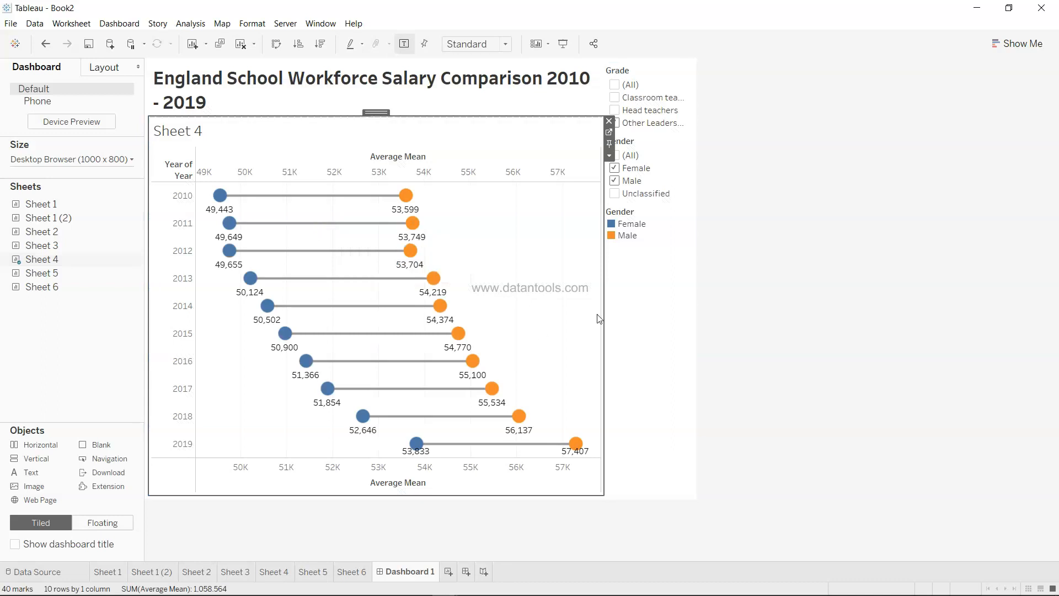
# Make the Gender colour legend floating and place it over the empty upper-right area of the dumbbell chart
pyautogui.click(674, 238)
pyautogui.click(702, 233)
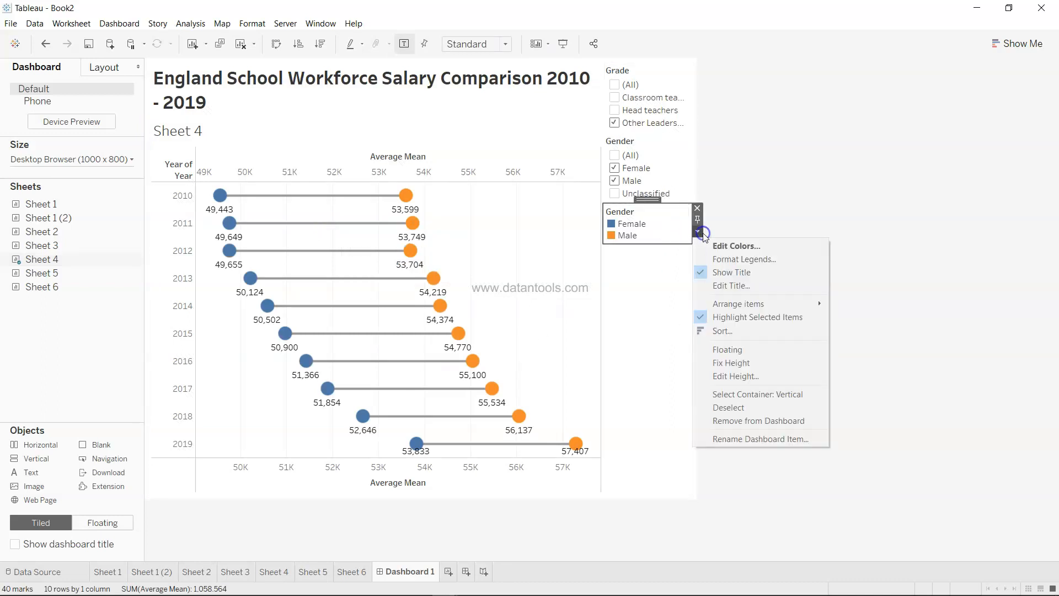
pyautogui.click(733, 349)
pyautogui.moveTo(630, 215); pyautogui.dragTo(519, 197)
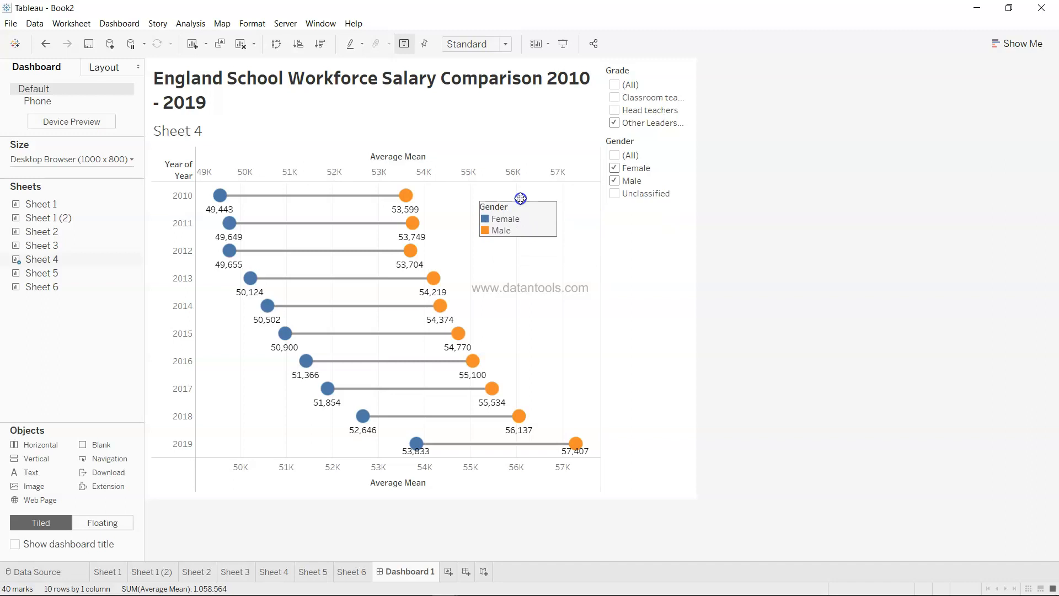
pyautogui.click(846, 267)
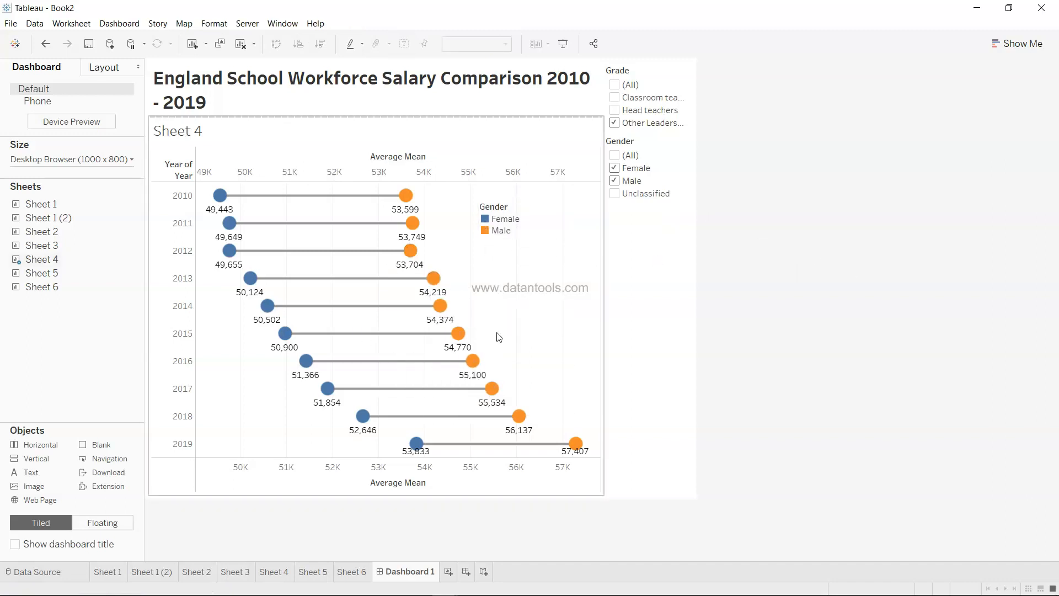
pyautogui.click(455, 171)
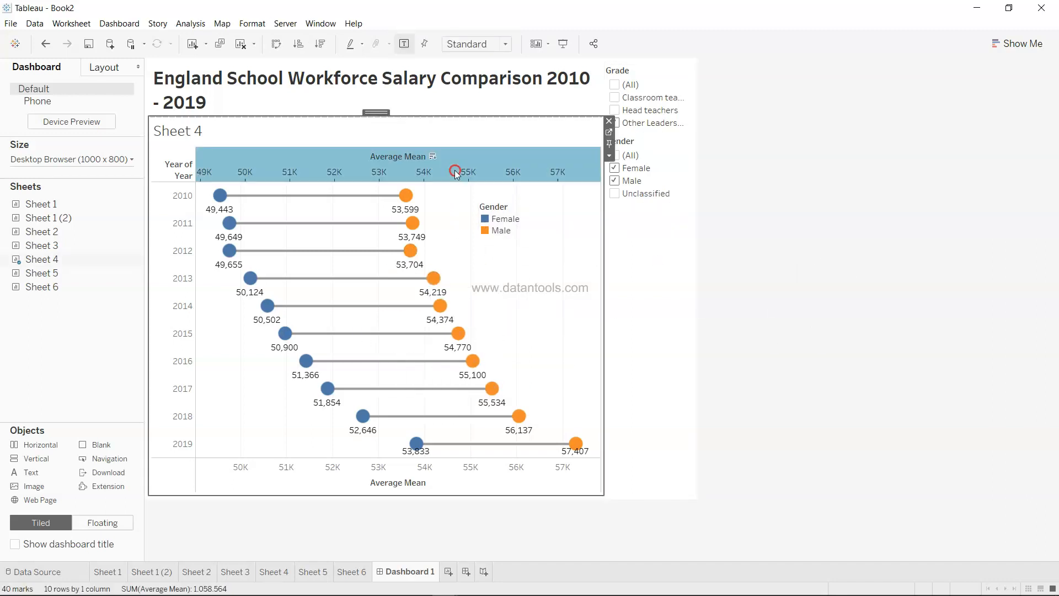
pyautogui.rightClick(455, 171)
pyautogui.click(493, 228)
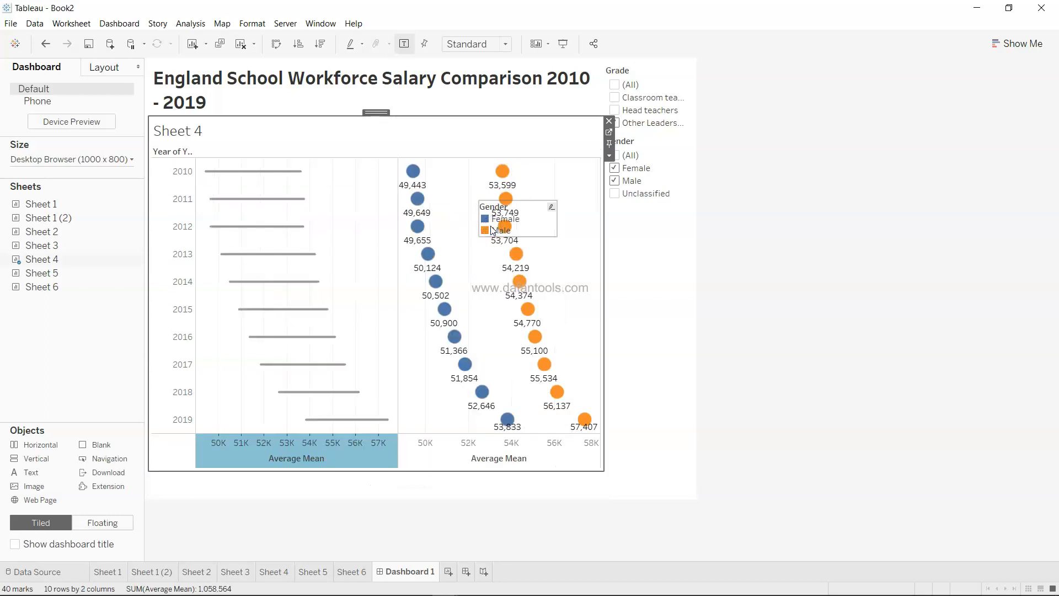
pyautogui.hotkey('ctrl', 'z')
# Hide the header of the upper Average Mean axis on the dumbbell chart
pyautogui.rightClick(428, 170)
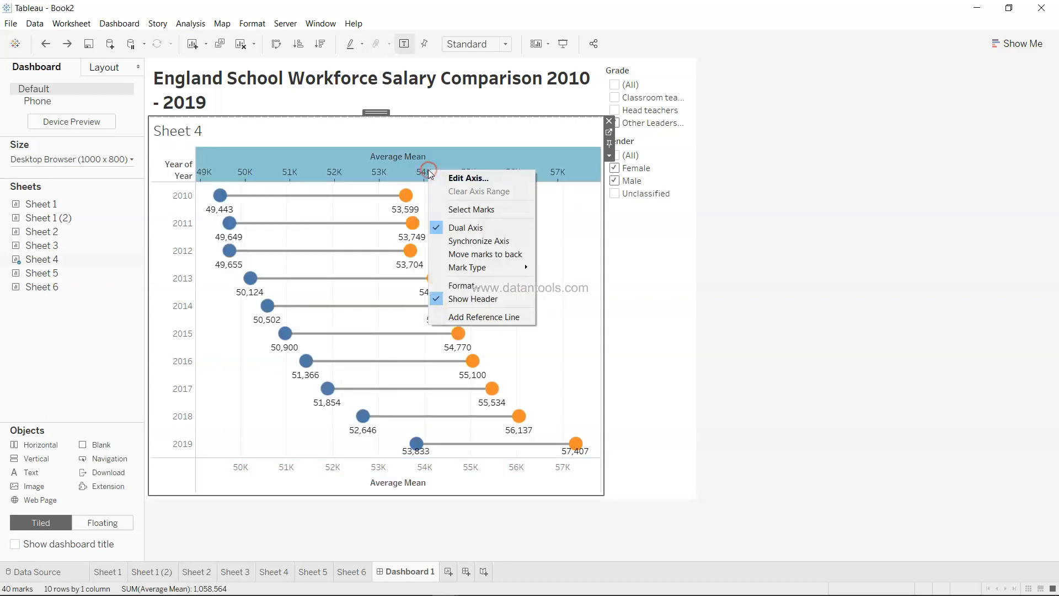
pyautogui.click(472, 299)
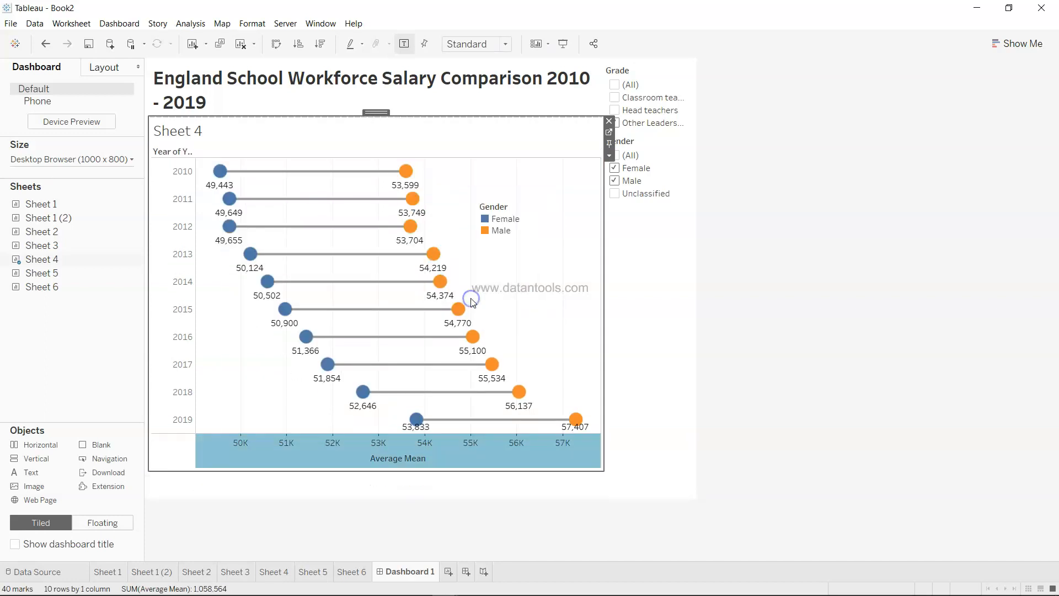
# Replace the dumbbell chart's title with "Distance between Male and Female Salary 2010-2019" and apply it
pyautogui.rightClick(196, 131)
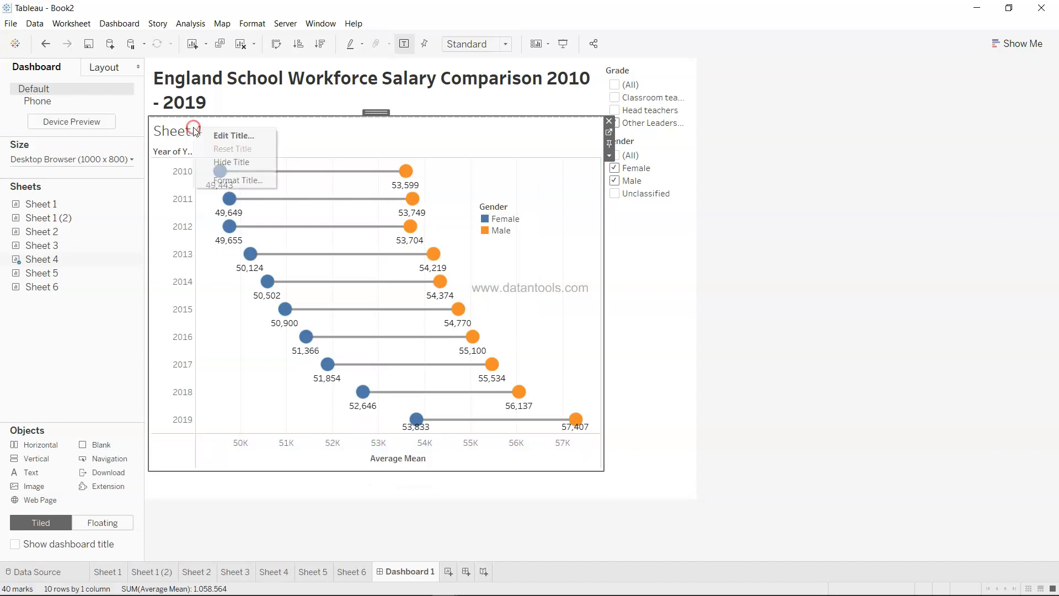
pyautogui.click(222, 135)
pyautogui.hotkey('ctrl', 'a')
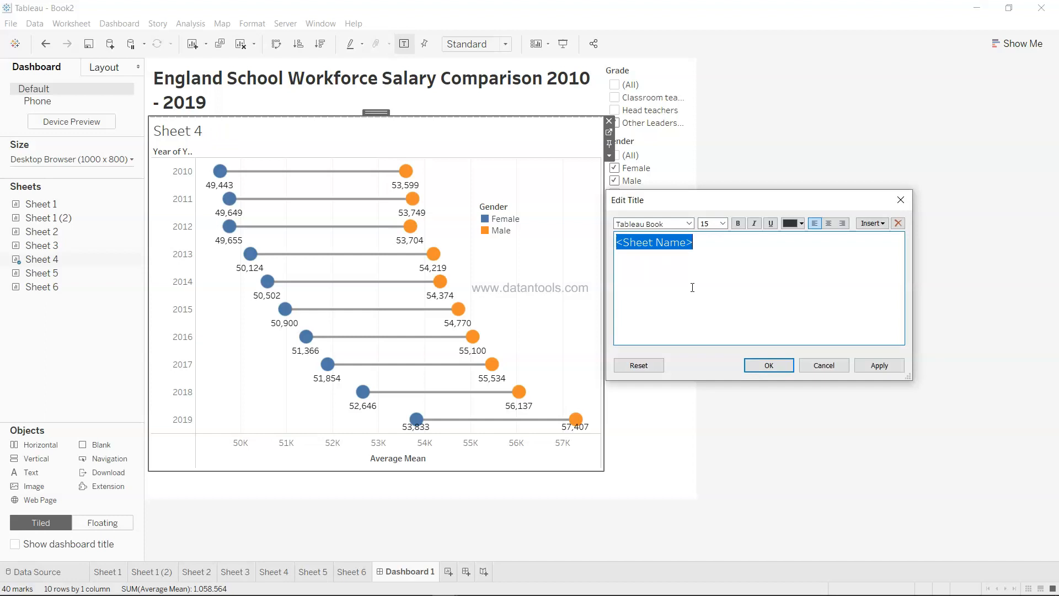
pyautogui.write('Distance b')
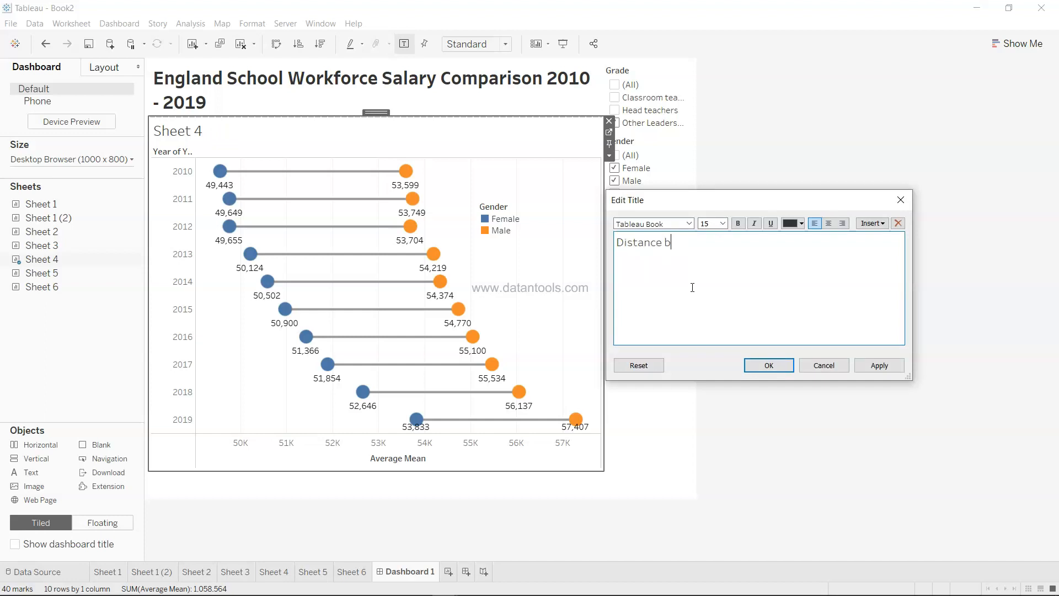
pyautogui.write('etween Male and Female Sarlary 2010-2019')
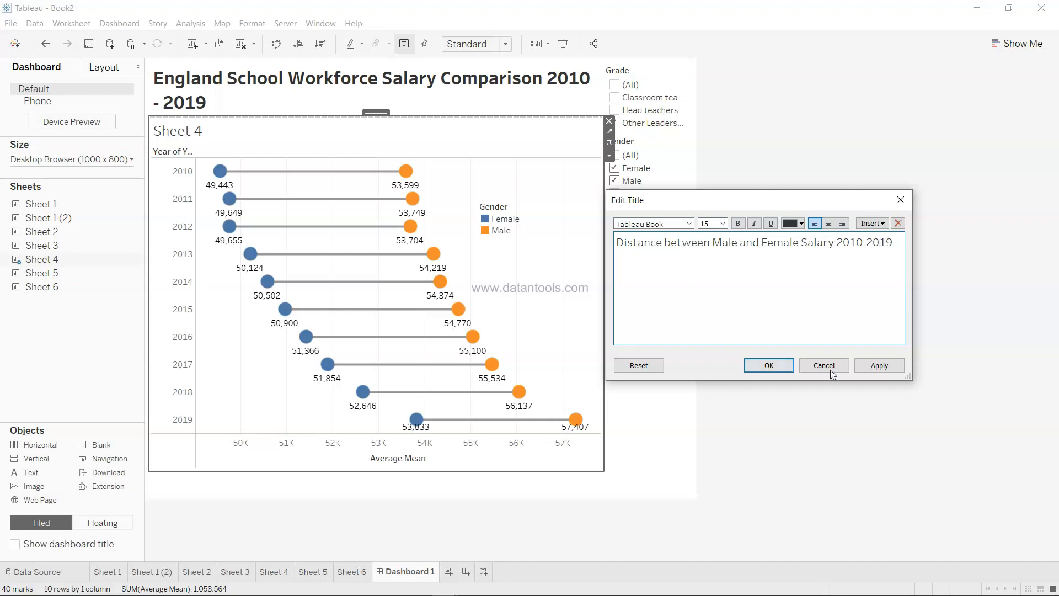
pyautogui.click(881, 365)
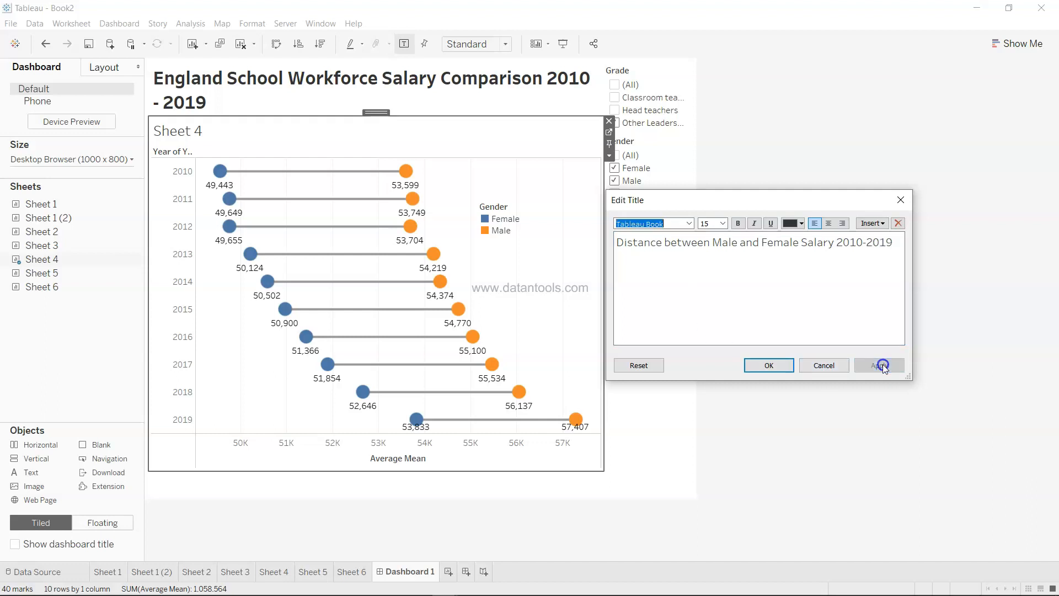
# Confirm the dumbbell chart's title change and remove the Gender filter card from the dashboard
pyautogui.click(779, 367)
pyautogui.click(751, 261)
pyautogui.click(661, 144)
pyautogui.click(697, 139)
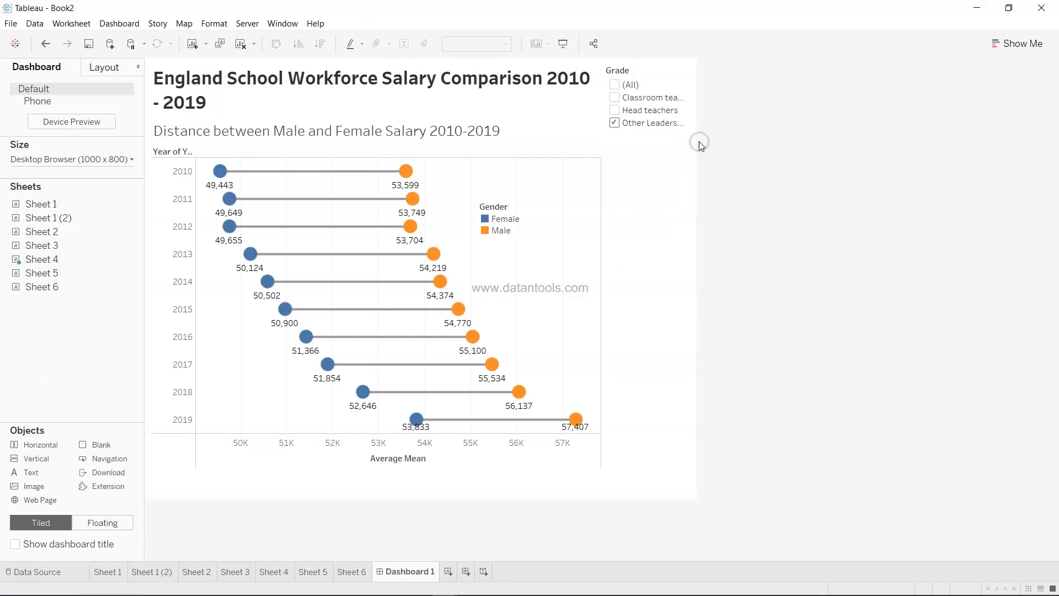
# Set the Grade filter to Head teachers only, and after that to Classroom teachers only
pyautogui.click(616, 113)
pyautogui.click(614, 122)
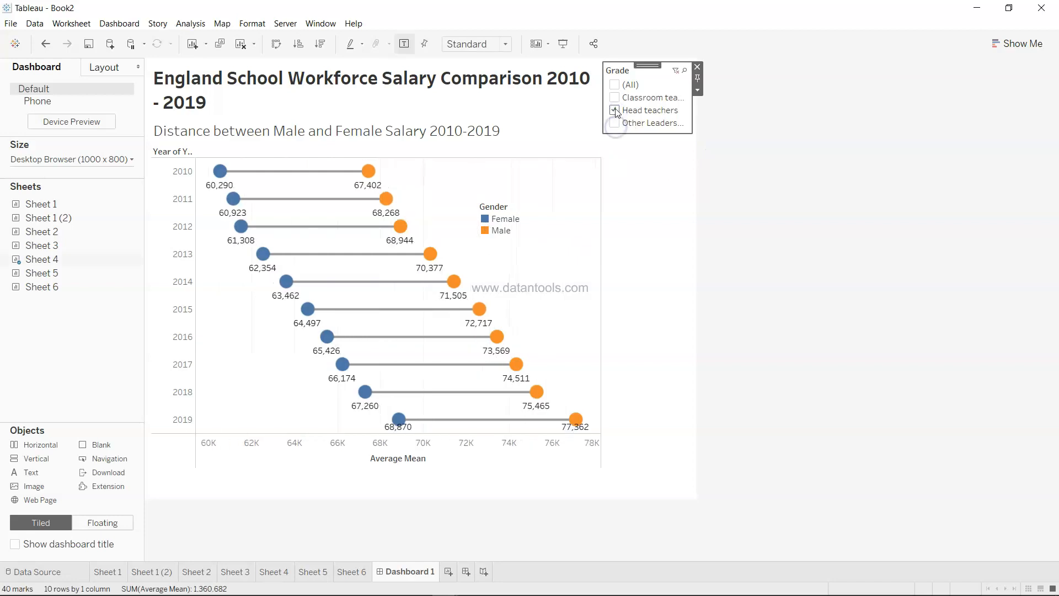
pyautogui.click(616, 97)
pyautogui.click(614, 110)
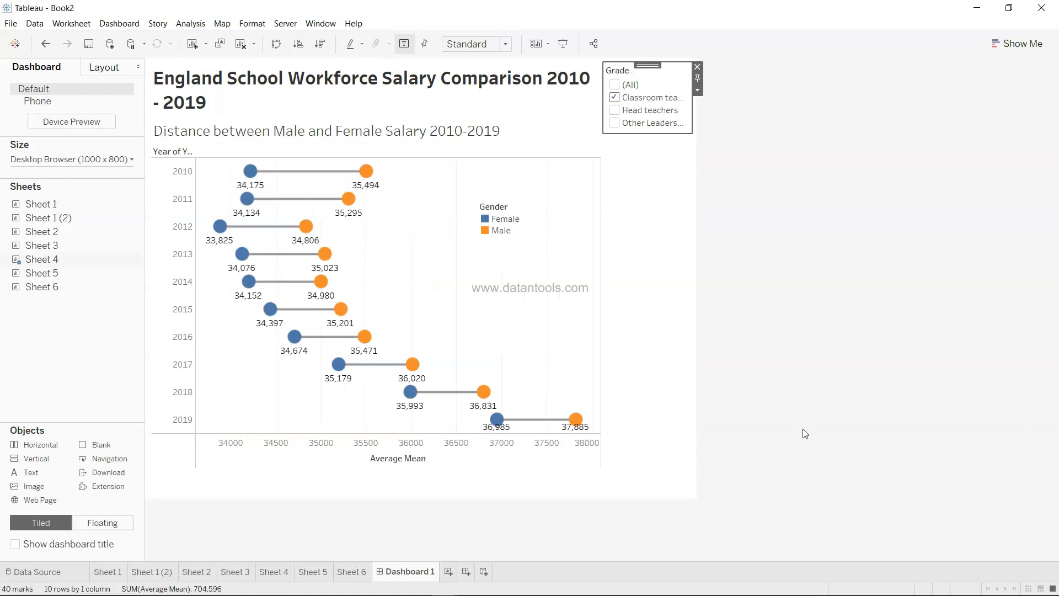
# Preview the remaining sheets, try placing Sheet 5 between the dumbbell chart and the Grade filter, and undo the placement
pyautogui.moveTo(87, 254)
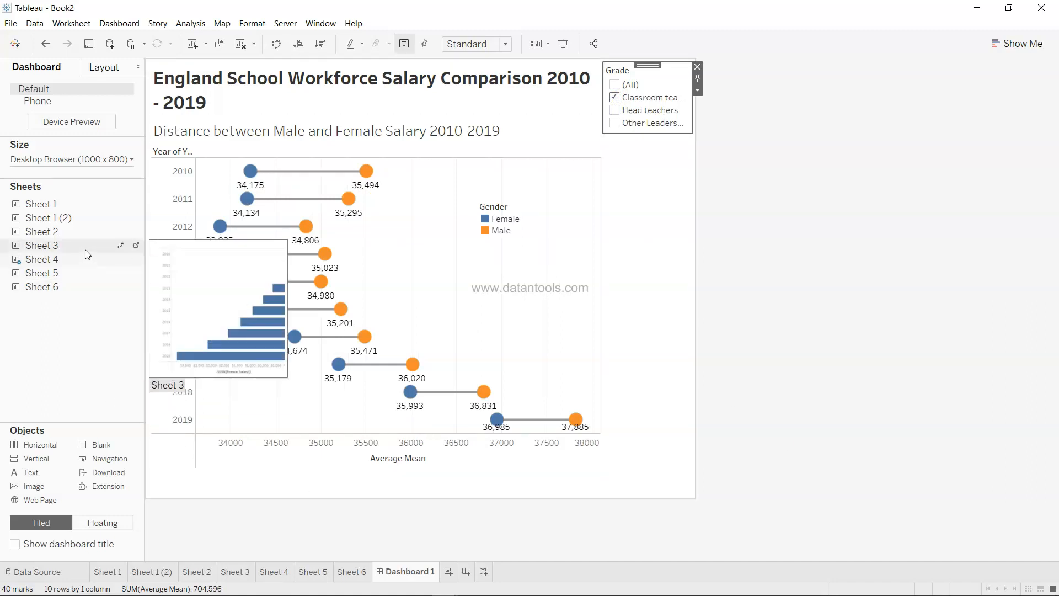
pyautogui.moveTo(87, 274)
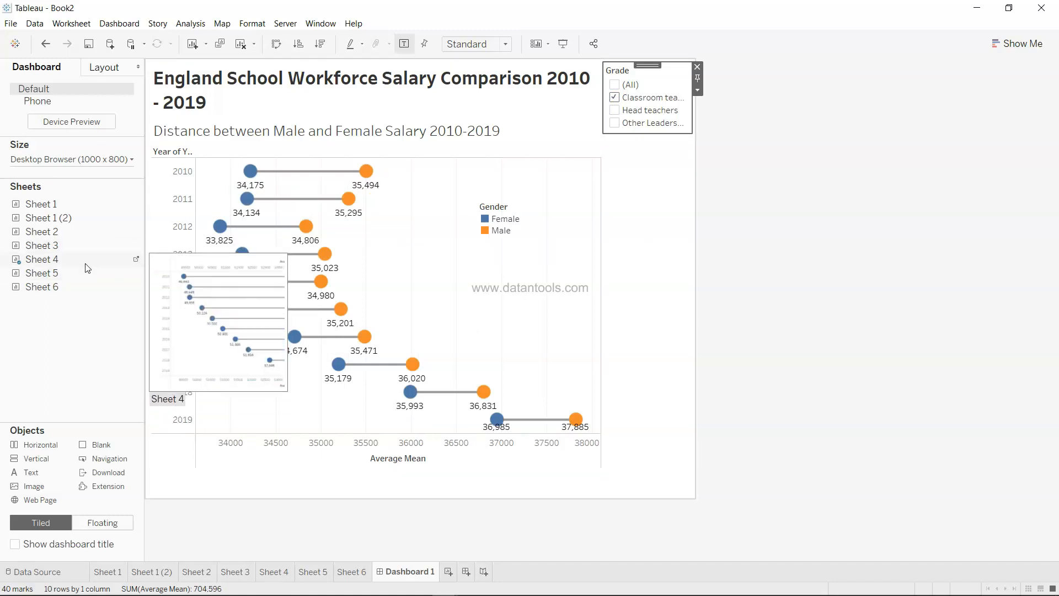
pyautogui.moveTo(87, 274)
pyautogui.mouseDown()
pyautogui.moveTo(554, 311)
pyautogui.moveTo(587, 276)
pyautogui.moveTo(603, 301)
pyautogui.mouseUp()
pyautogui.hotkey('ctrl', 'z')
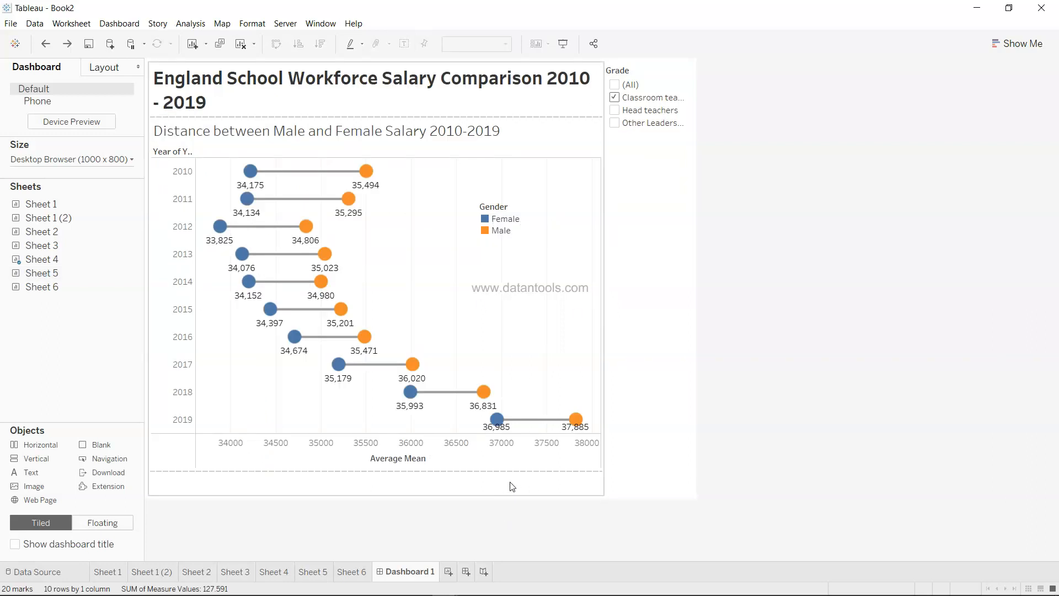
# Try adding Sheet 5 below the dumbbell chart, removing its extra Grade filter card and the surrounding layout container
pyautogui.moveTo(75, 275)
pyautogui.moveTo(76, 277); pyautogui.dragTo(276, 477)
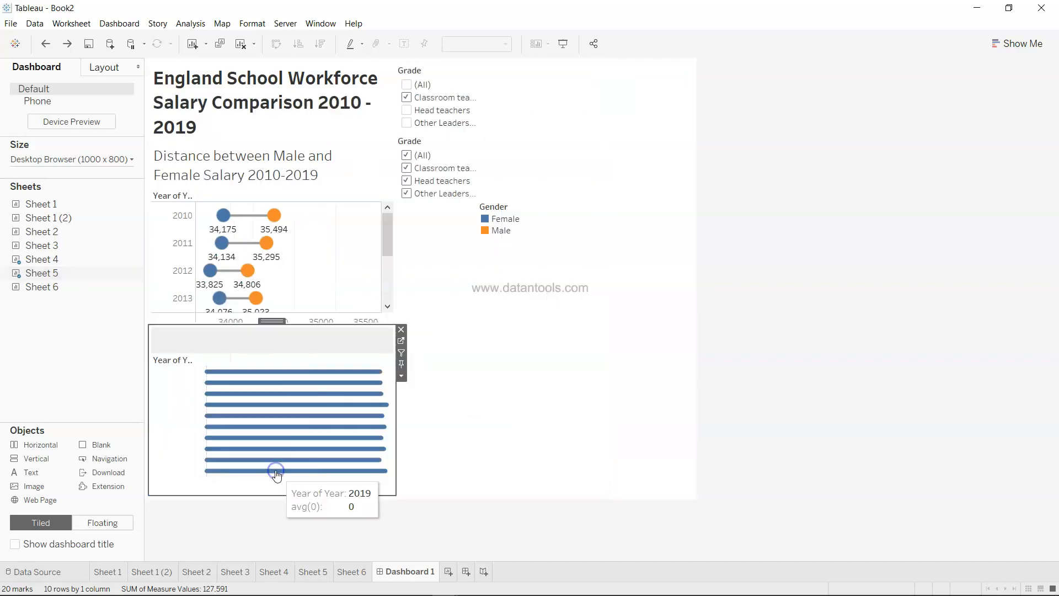
pyautogui.click(436, 262)
pyautogui.click(461, 145)
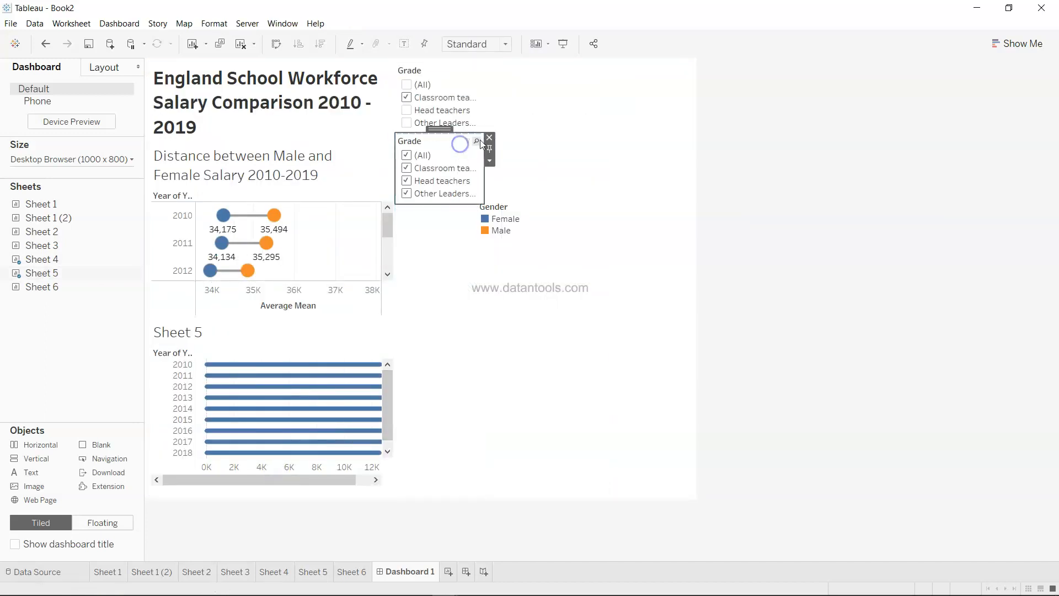
pyautogui.click(490, 136)
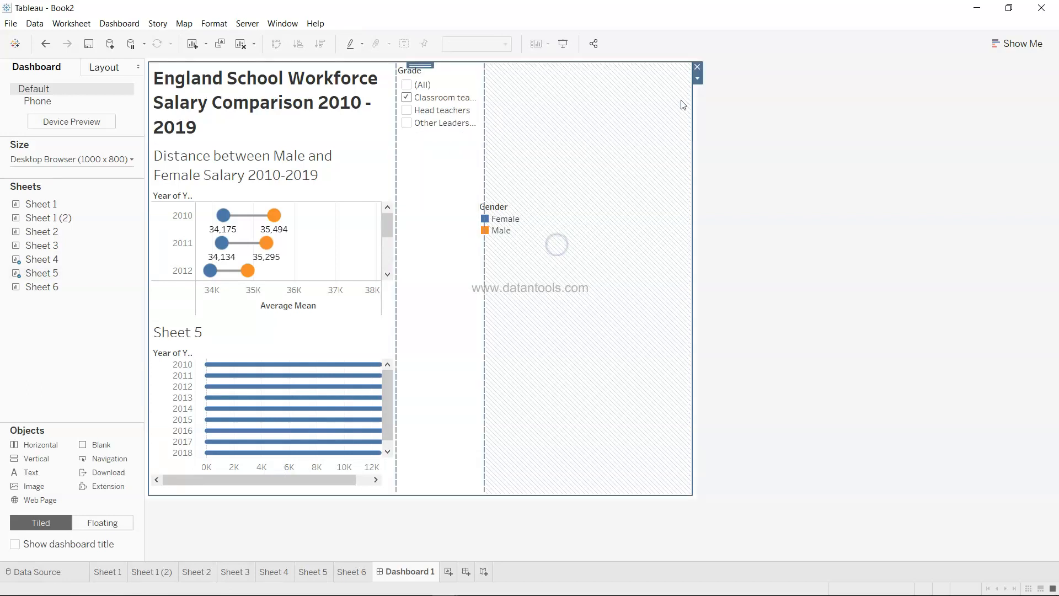
pyautogui.click(697, 67)
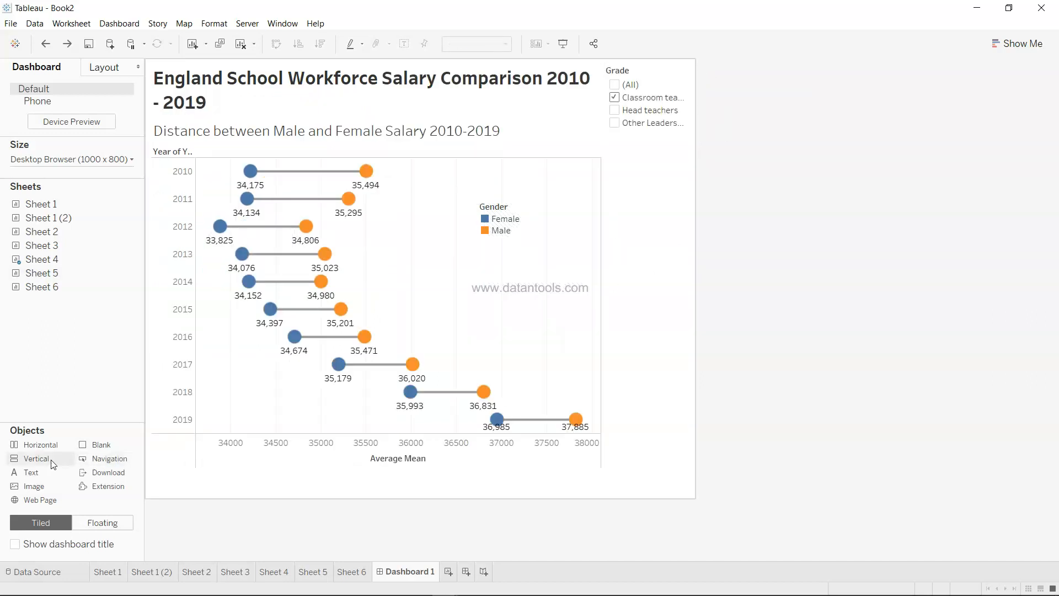
# Try a vertical layout container between the dumbbell chart and the Grade filter, narrow it, and remove it
pyautogui.moveTo(51, 459)
pyautogui.mouseDown()
pyautogui.moveTo(250, 464)
pyautogui.moveTo(40, 461)
pyautogui.moveTo(567, 287)
pyautogui.moveTo(593, 310)
pyautogui.moveTo(603, 291)
pyautogui.mouseUp()
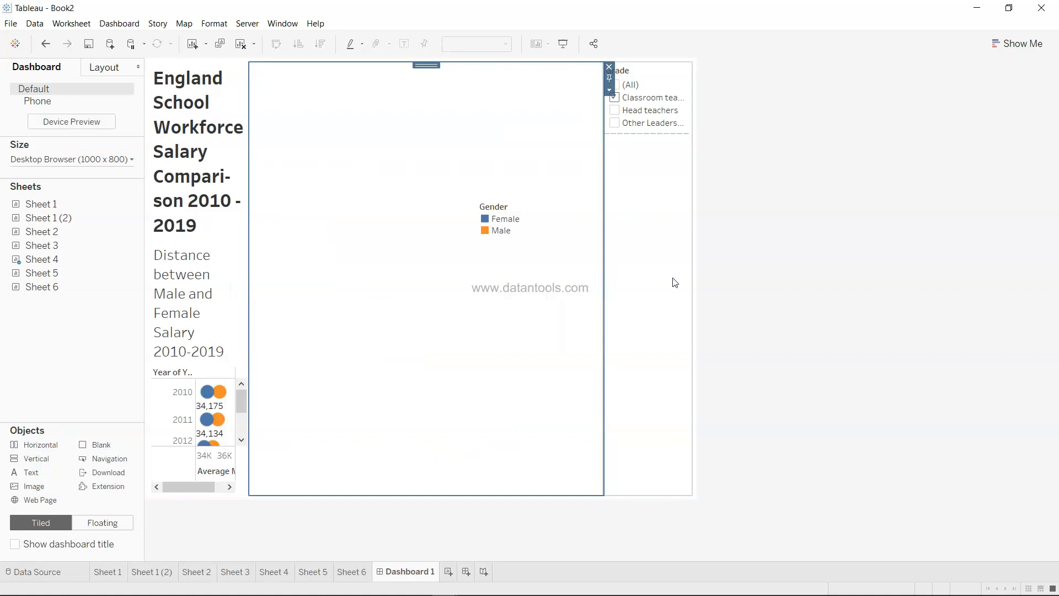
pyautogui.moveTo(247, 320); pyautogui.dragTo(511, 321)
pyautogui.click(566, 319)
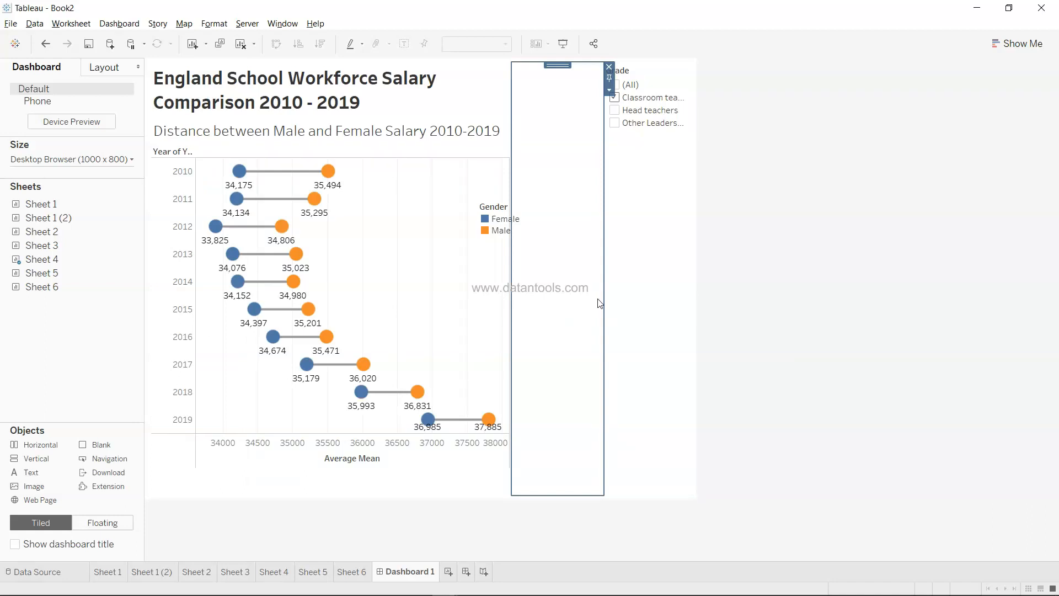
pyautogui.click(609, 67)
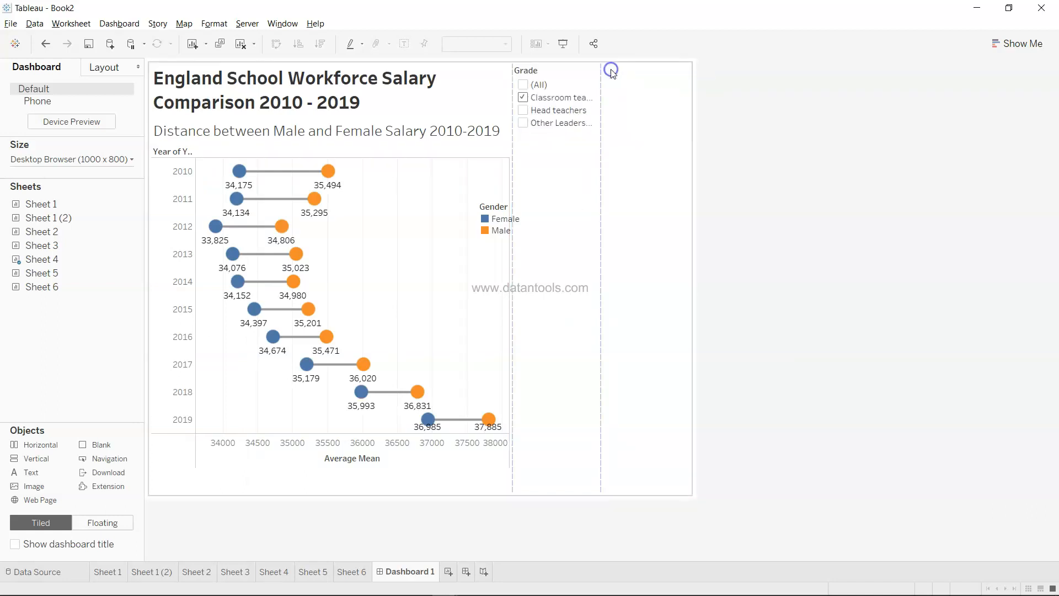
# Delete the Grade filter's layout container and the dumbbell chart, leaving only the heading on the dashboard
pyautogui.click(583, 154)
pyautogui.click(606, 65)
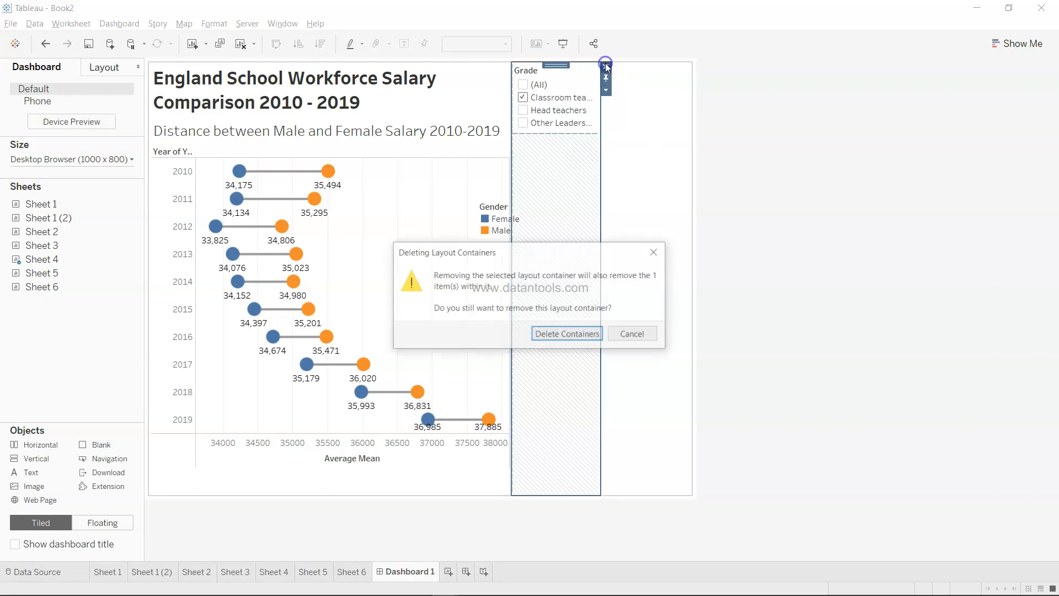
pyautogui.click(595, 335)
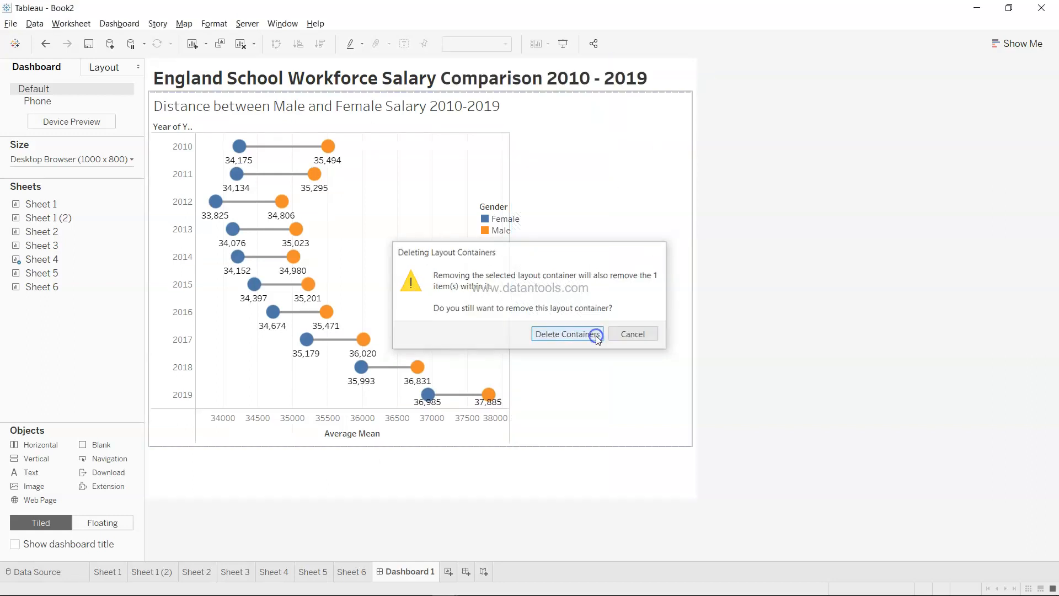
pyautogui.click(646, 123)
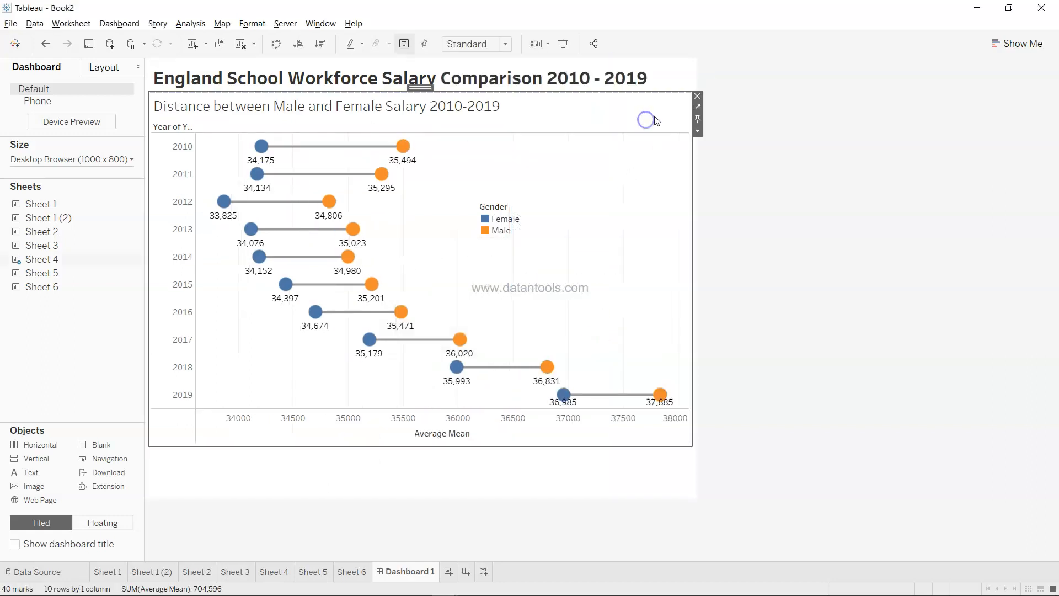
pyautogui.click(697, 97)
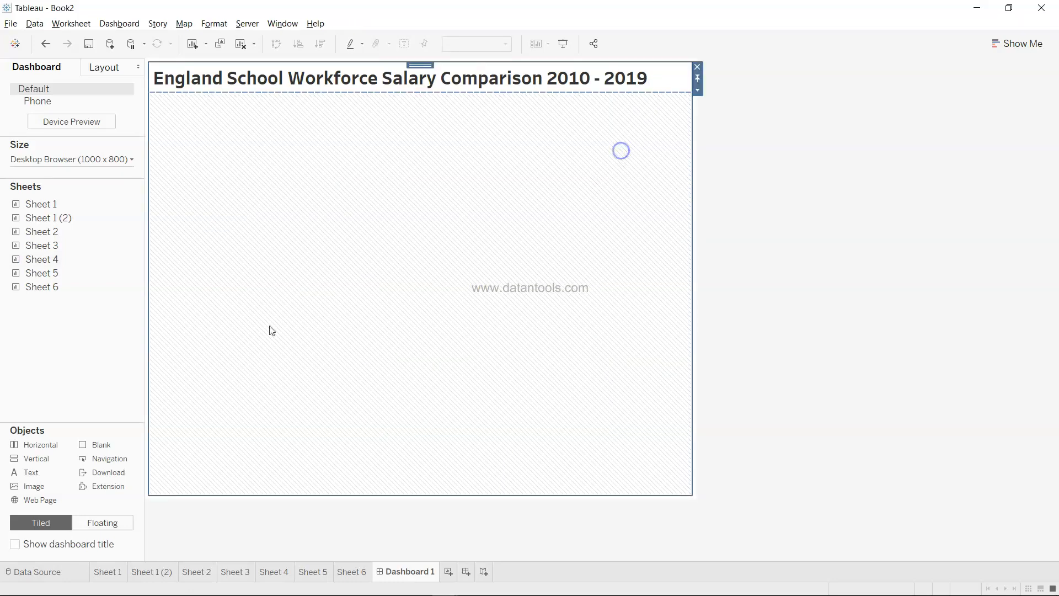
# Place an empty layout container below the dashboard heading and add the Sheet 4 dumbbell chart to it
pyautogui.moveTo(54, 451); pyautogui.dragTo(275, 303)
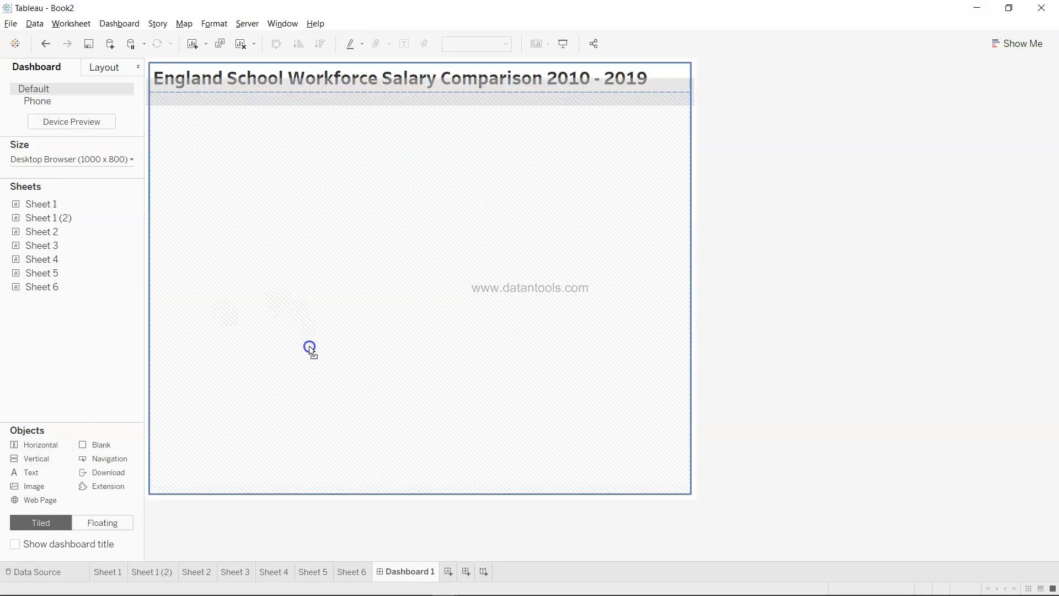
pyautogui.moveTo(290, 440); pyautogui.dragTo(290, 439)
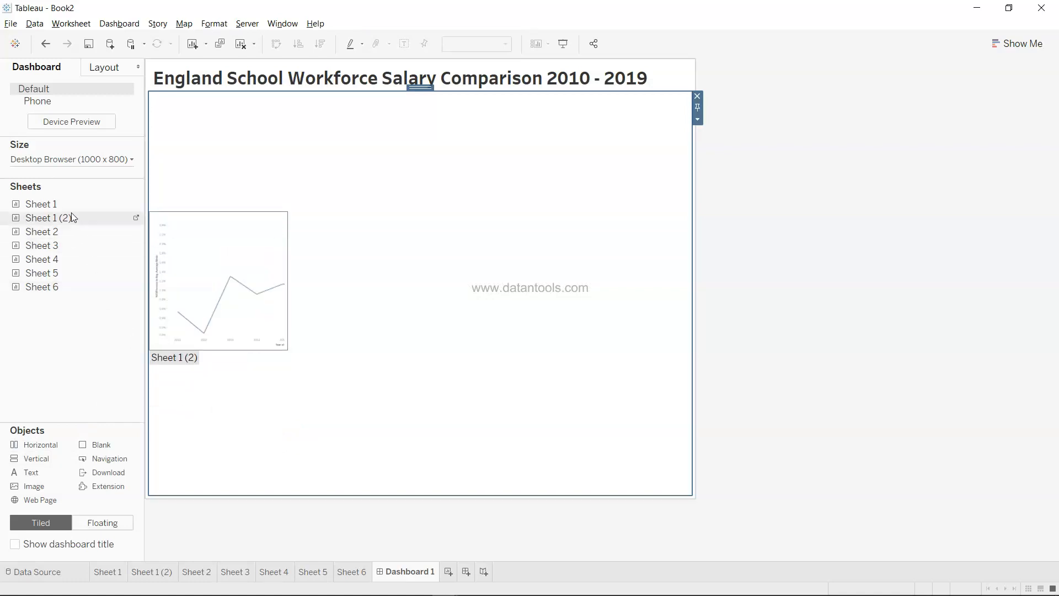
pyautogui.moveTo(76, 260)
pyautogui.mouseDown()
pyautogui.moveTo(262, 291)
pyautogui.moveTo(230, 281)
pyautogui.mouseUp()
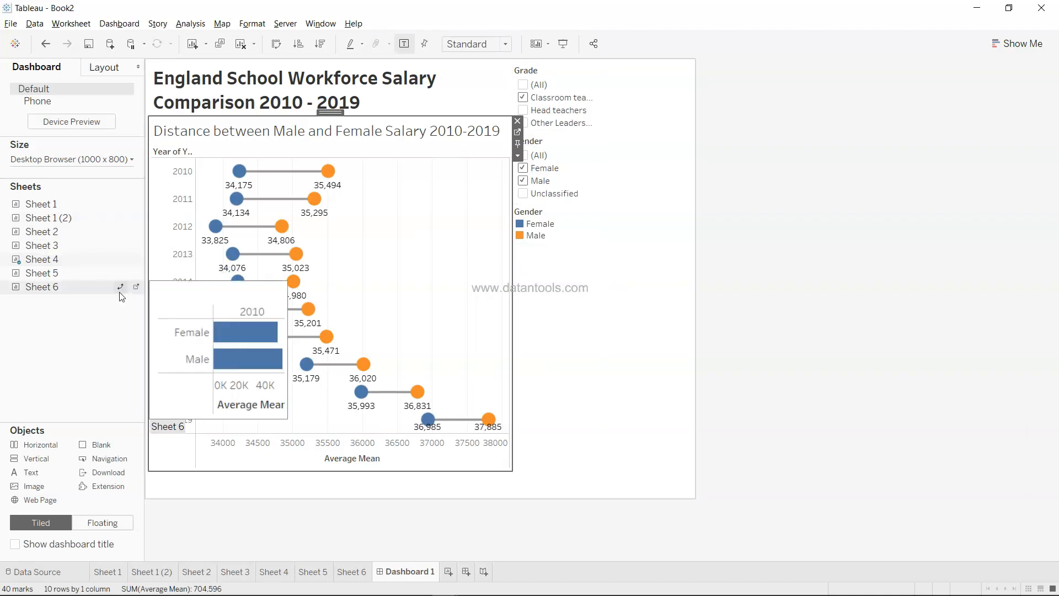
# Remove the Gender filter card that came with the re-added dumbbell chart
pyautogui.click(619, 293)
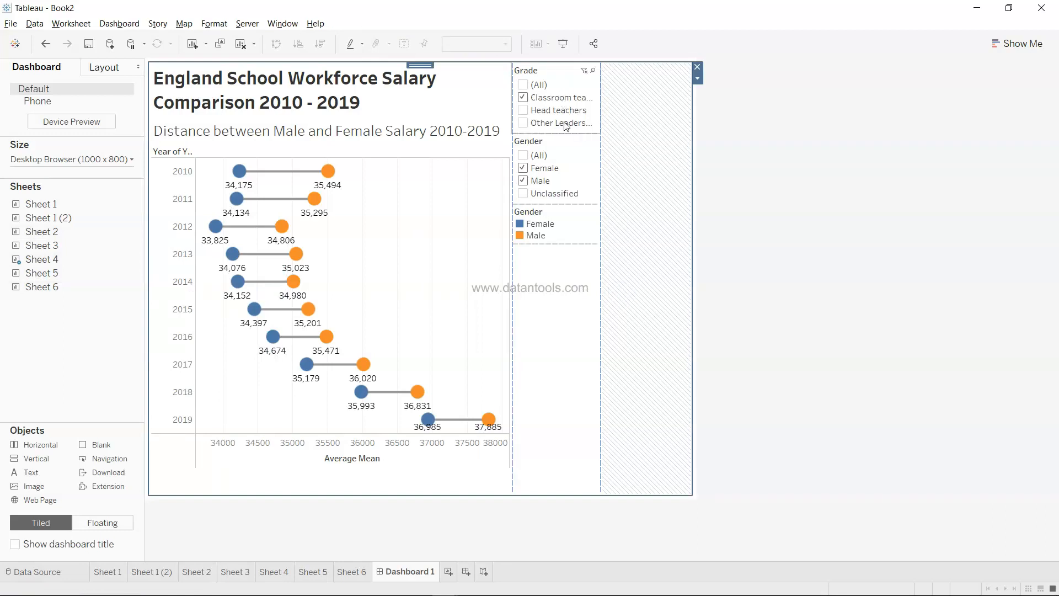
pyautogui.click(584, 163)
pyautogui.click(607, 138)
# Make the Gender colour legend floating and place it over the empty upper-right area of the dumbbell chart
pyautogui.click(571, 162)
pyautogui.click(608, 166)
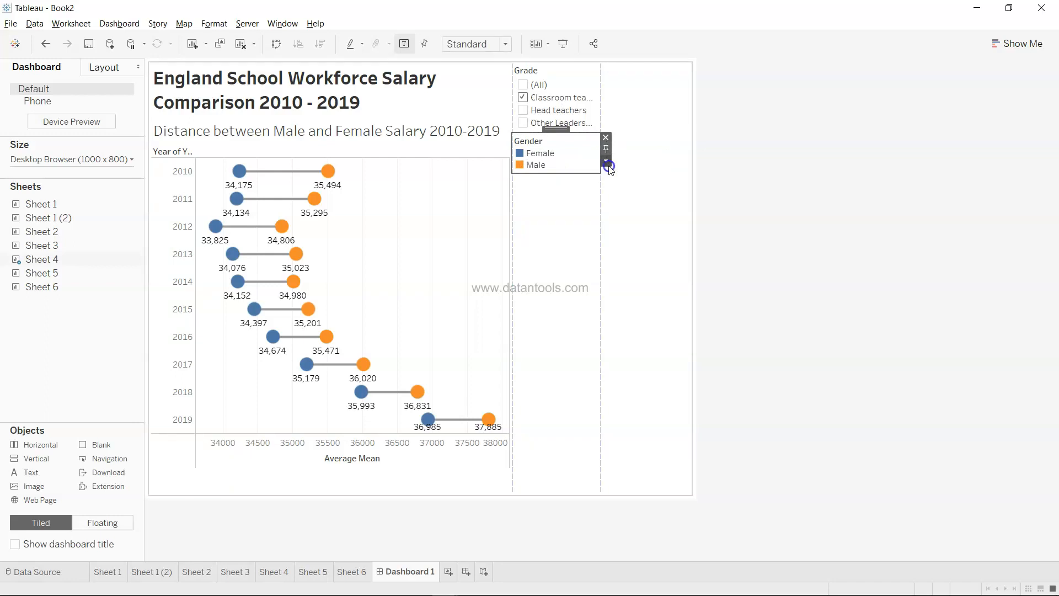
pyautogui.click(660, 277)
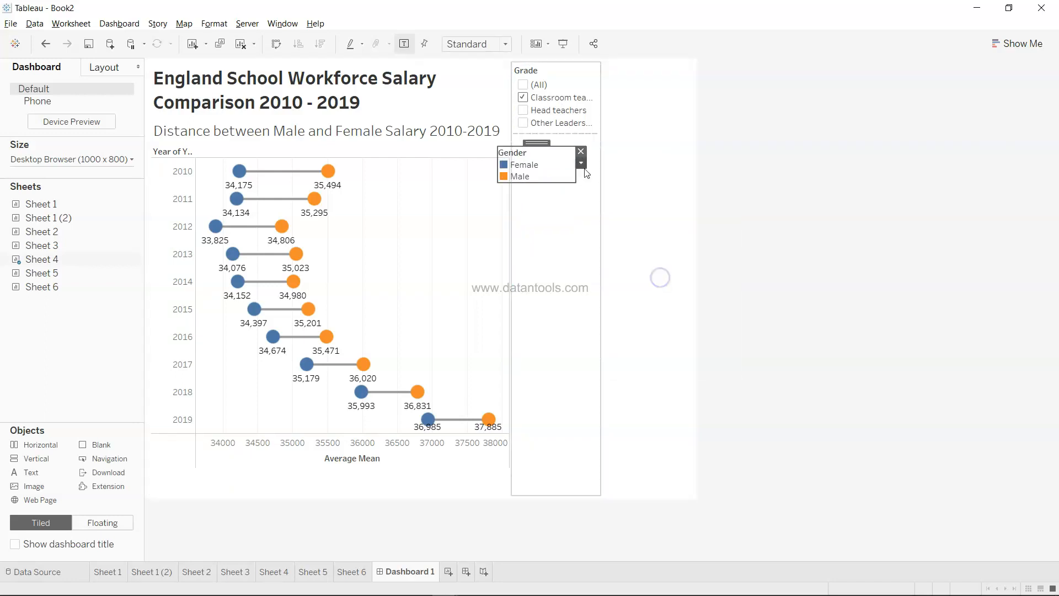
pyautogui.moveTo(543, 141); pyautogui.dragTo(423, 213)
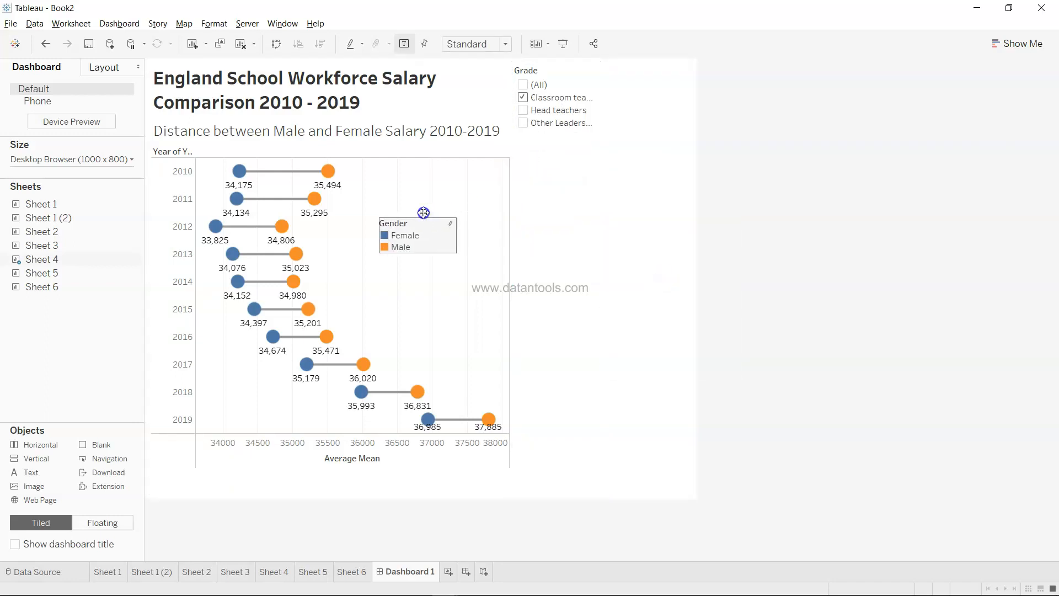
# Try moving the Grade filter card into the empty area beside it, and undo the move
pyautogui.click(546, 84)
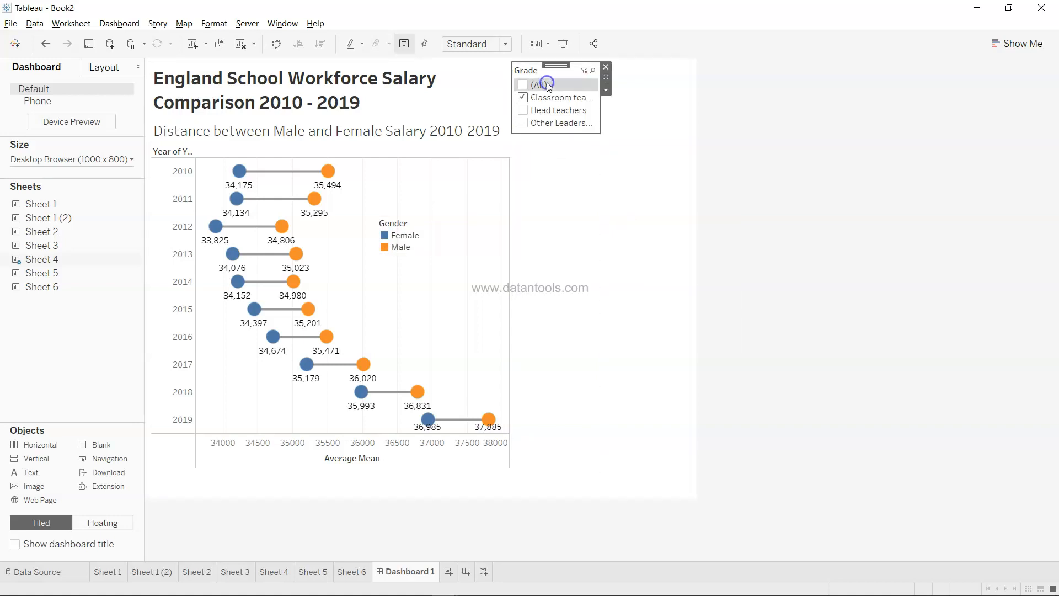
pyautogui.moveTo(554, 62)
pyautogui.mouseDown()
pyautogui.moveTo(687, 98)
pyautogui.moveTo(686, 128)
pyautogui.moveTo(670, 141)
pyautogui.mouseUp()
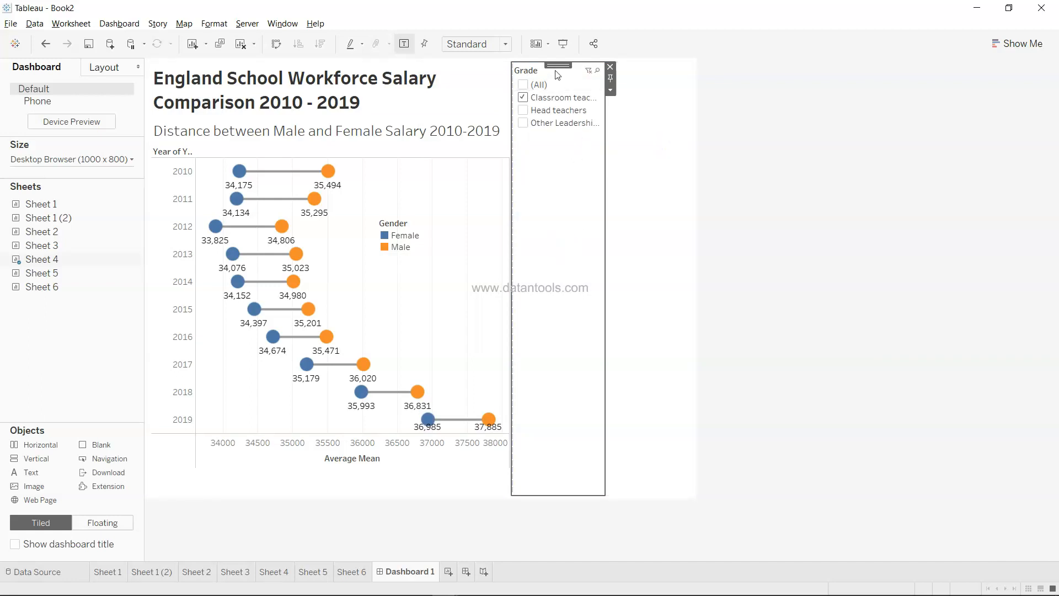
pyautogui.hotkey('ctrl', 'z')
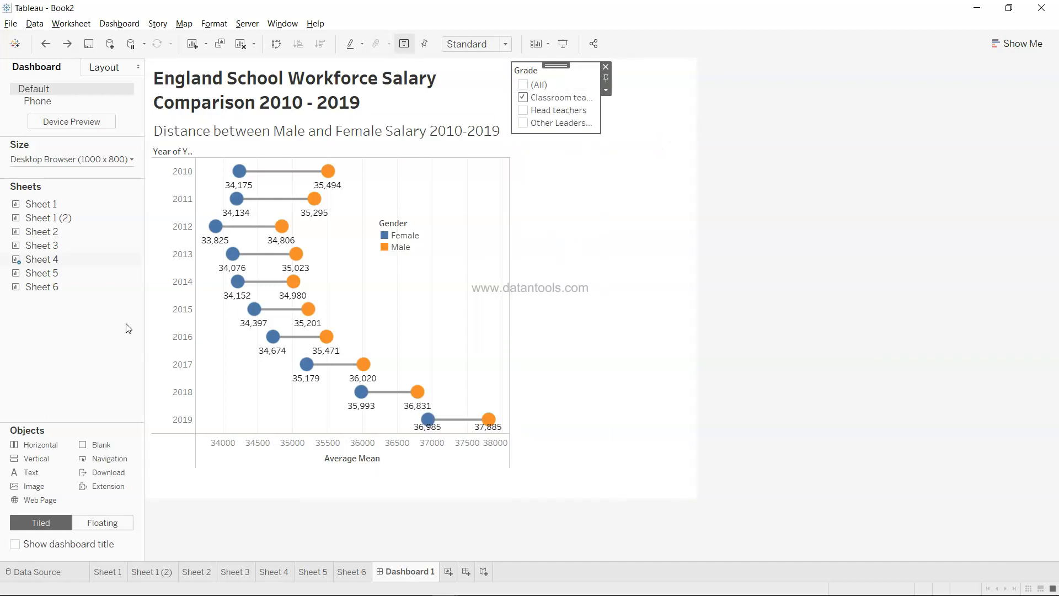
# Add Sheet 5 to the right of the dumbbell chart and widen the dumbbell chart
pyautogui.moveTo(89, 288)
pyautogui.moveTo(90, 274); pyautogui.dragTo(453, 308)
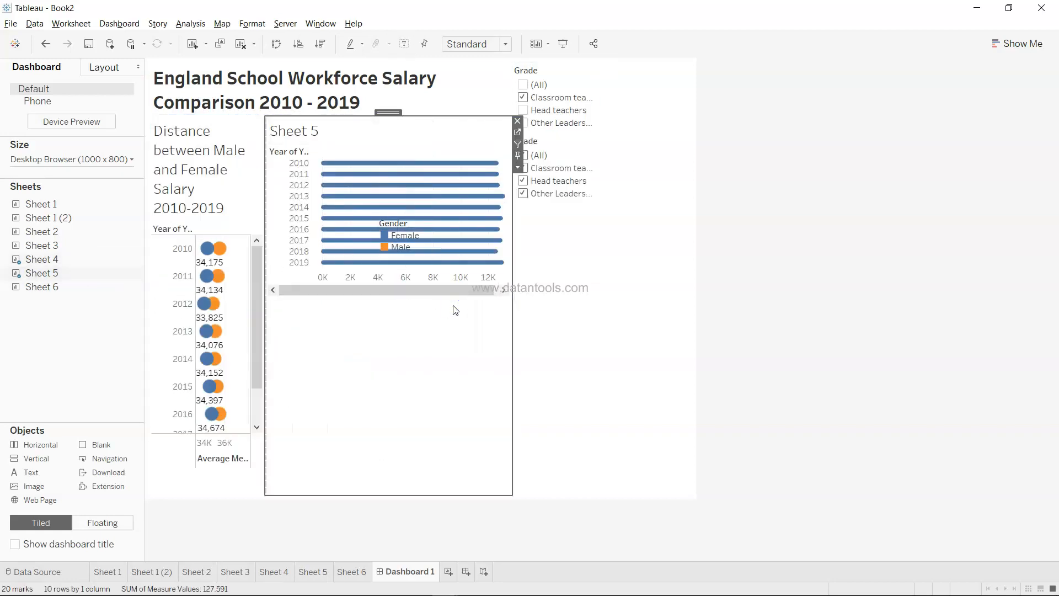
pyautogui.moveTo(266, 375); pyautogui.dragTo(438, 359)
# Remove the second Grade filter card that was added with Sheet 5
pyautogui.click(547, 292)
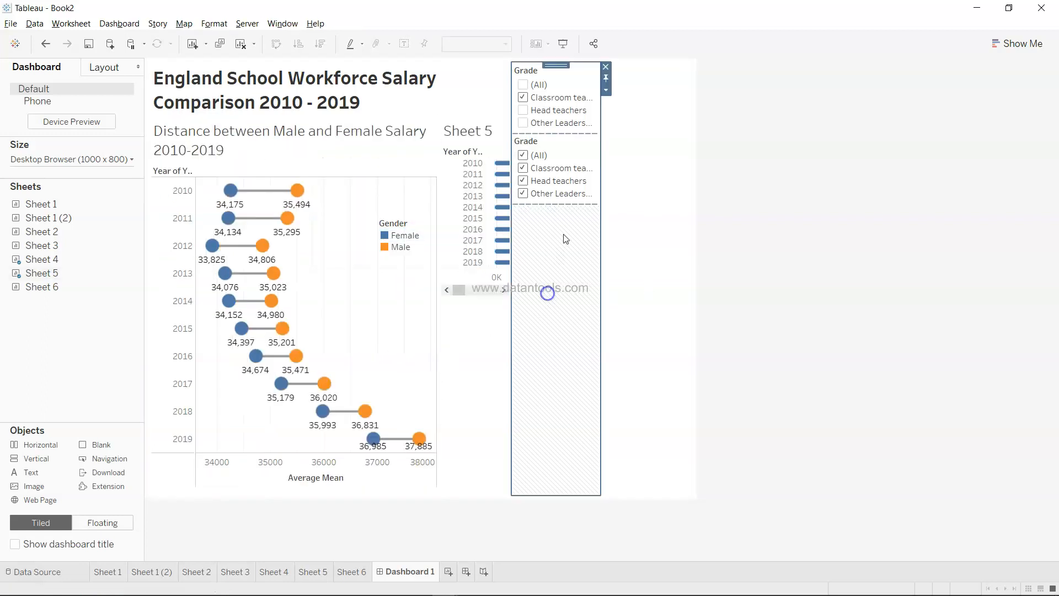
pyautogui.click(585, 149)
pyautogui.click(607, 137)
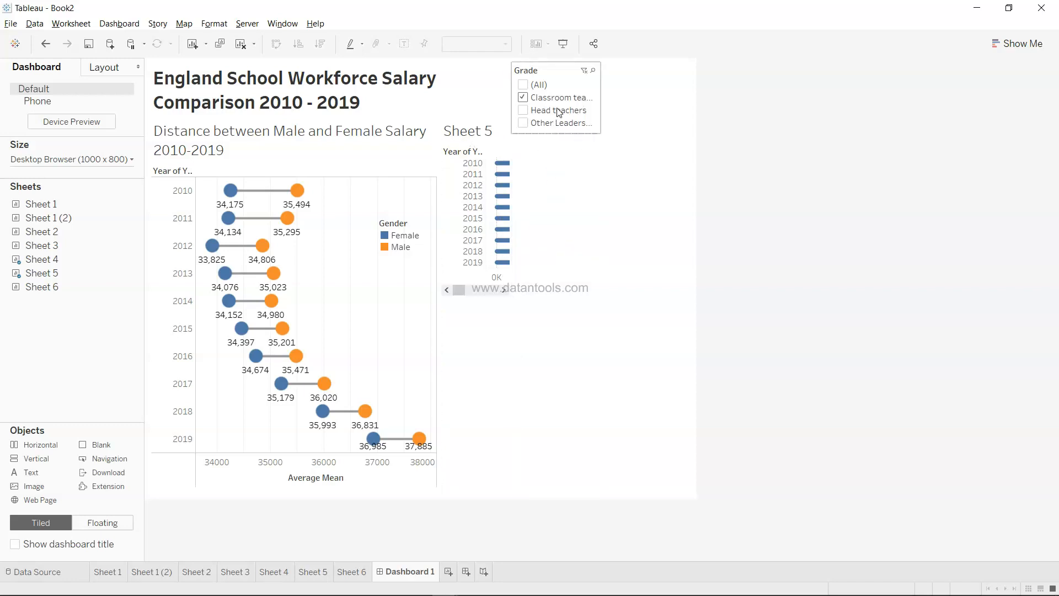
# Make the dumbbell chart's Grade filter card floating
pyautogui.click(563, 91)
pyautogui.click(607, 90)
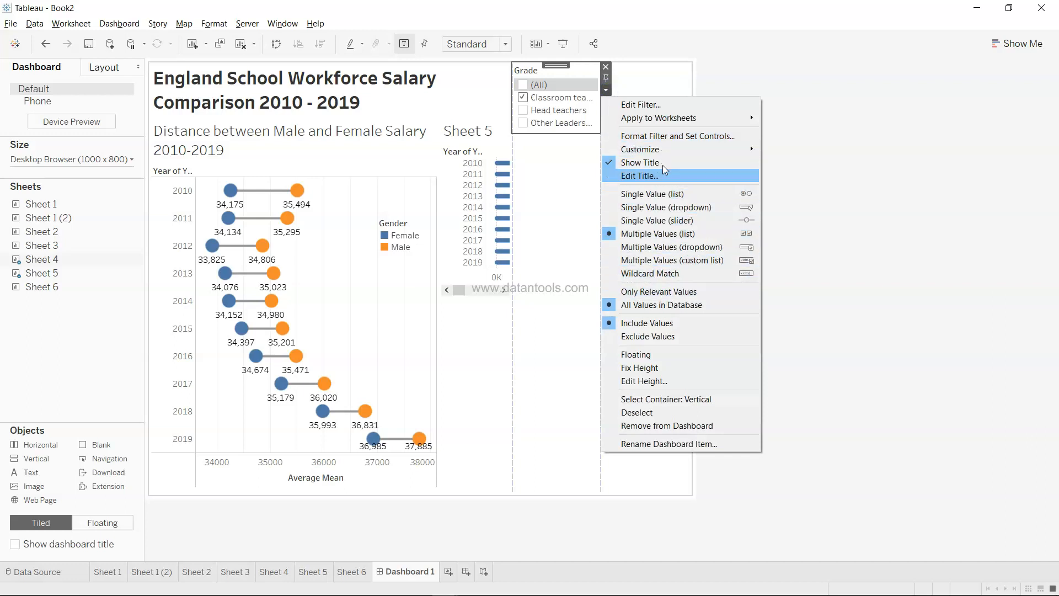
pyautogui.click(652, 359)
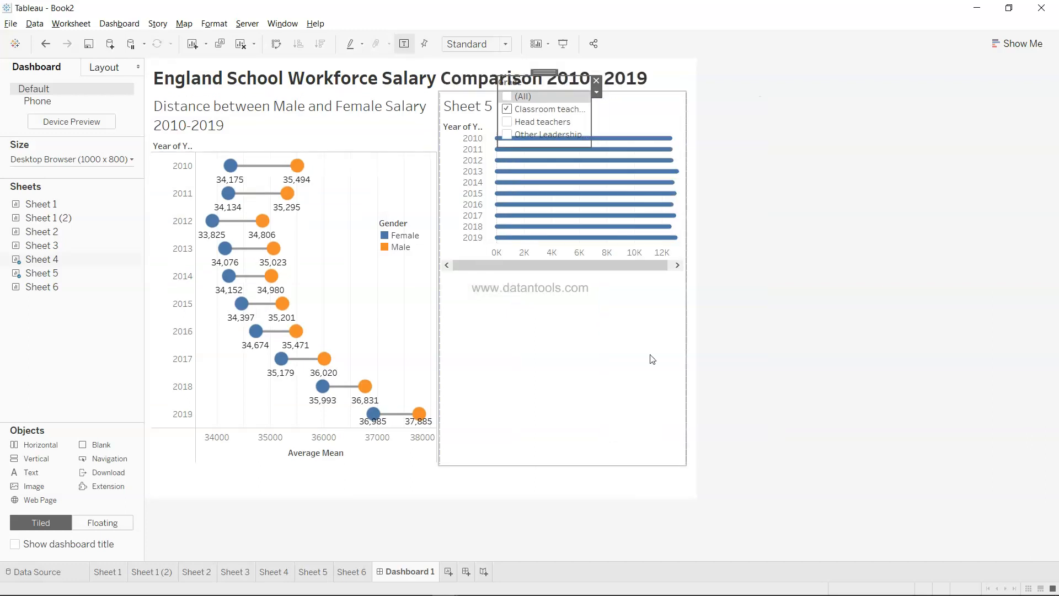
# Increase the height of the dashboard heading area slightly, shifting both charts down
pyautogui.click(533, 279)
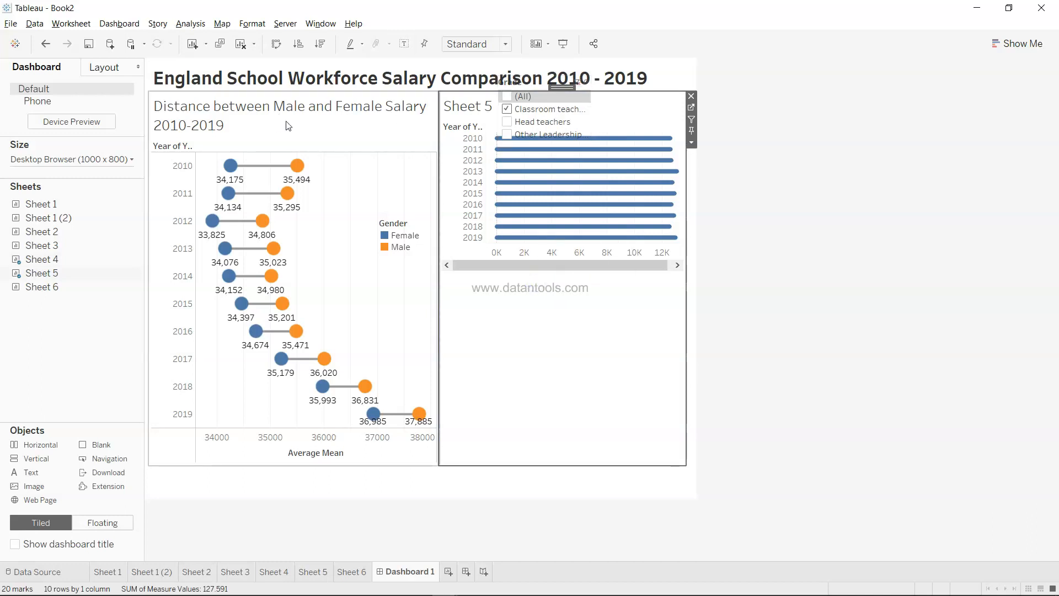
pyautogui.moveTo(403, 94); pyautogui.dragTo(416, 133)
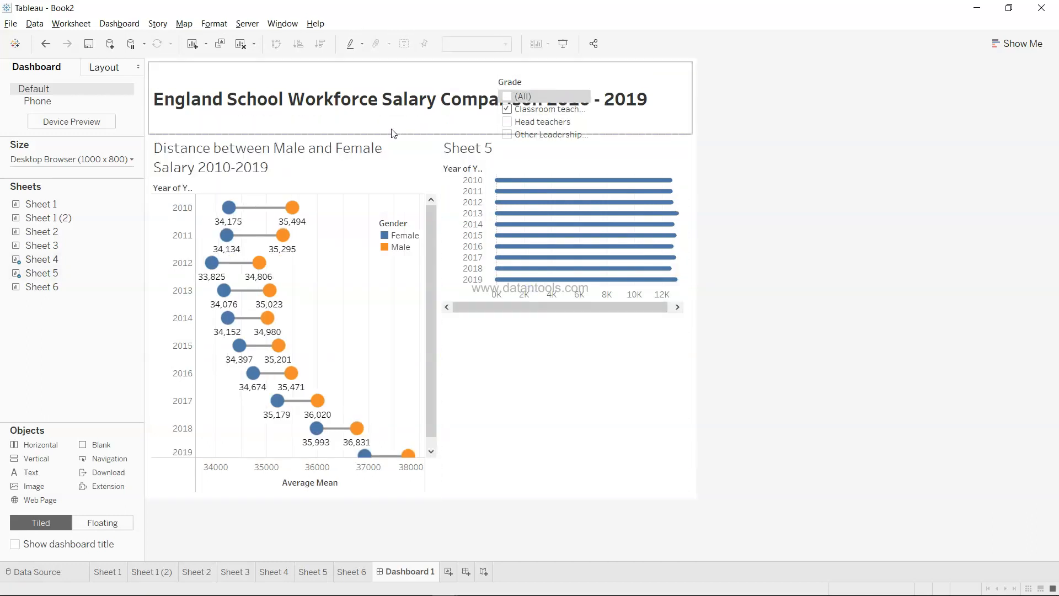
pyautogui.moveTo(399, 134); pyautogui.dragTo(406, 110)
# Show the Grade filter as a single-value dropdown and place it just under the dumbbell chart's title
pyautogui.click(538, 84)
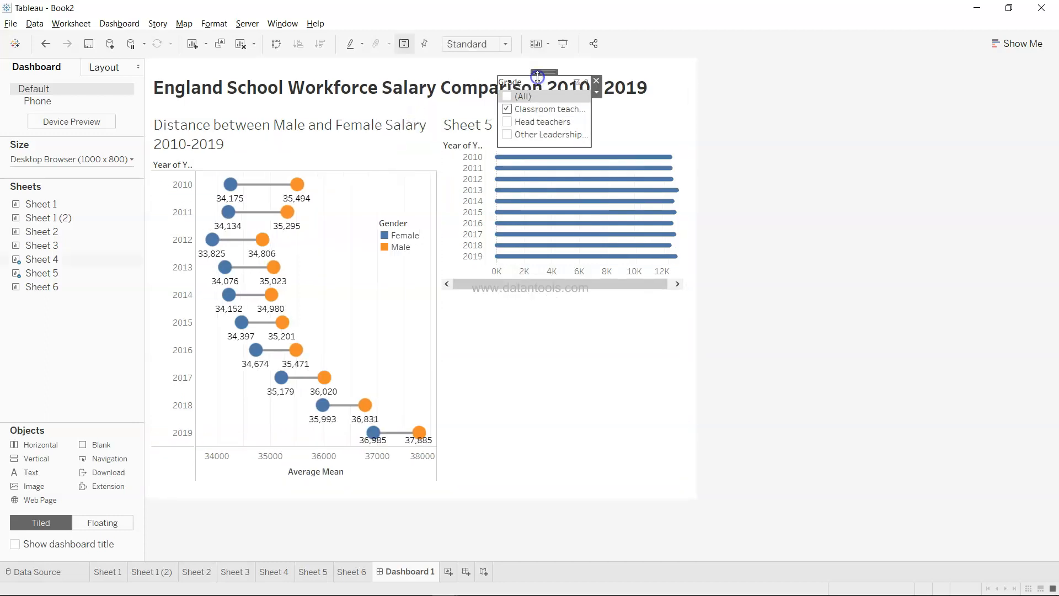
pyautogui.click(596, 92)
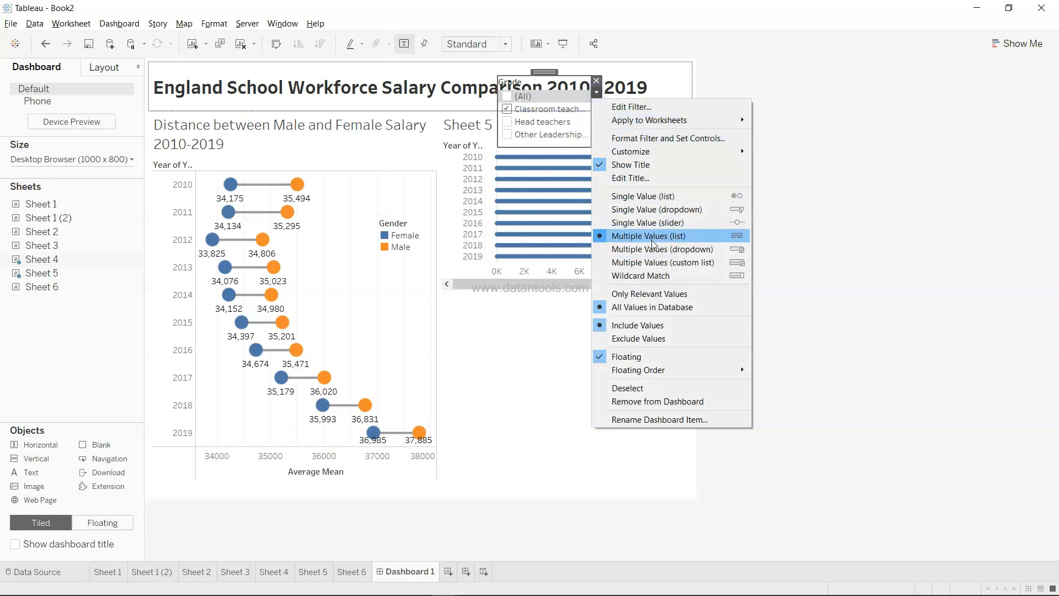
pyautogui.click(678, 210)
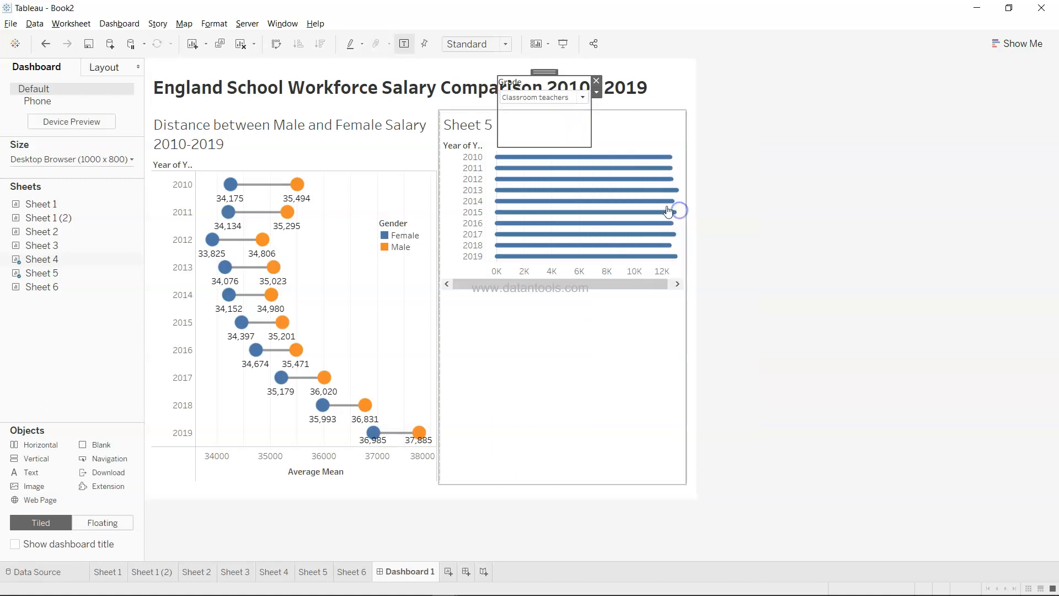
pyautogui.moveTo(543, 72); pyautogui.dragTo(282, 127)
pyautogui.click(830, 215)
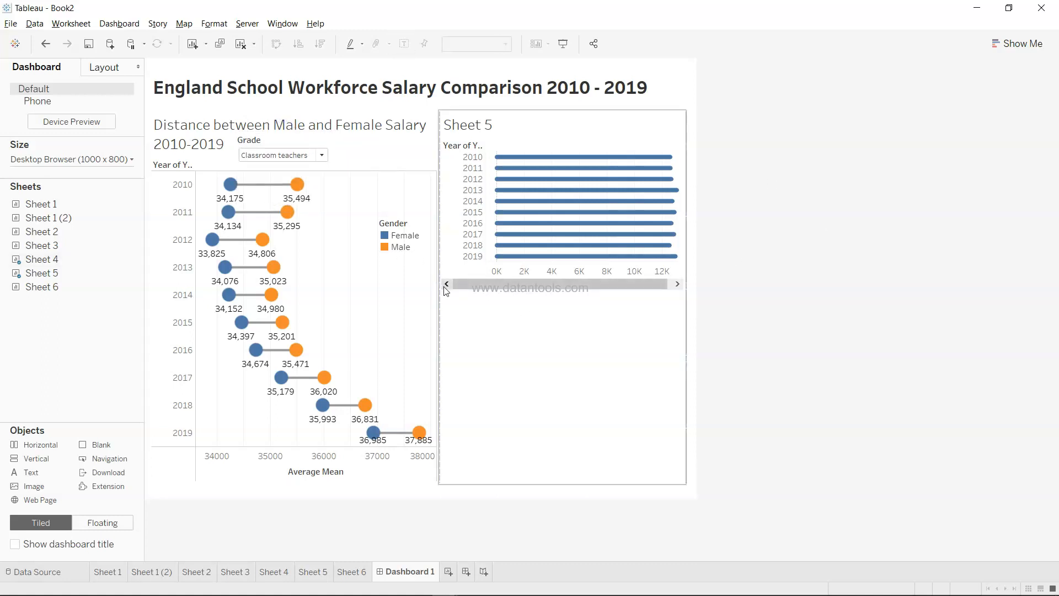
# Widen the dumbbell chart slightly, narrowing the Sheet 5 chart beside it
pyautogui.moveTo(439, 291); pyautogui.dragTo(486, 290)
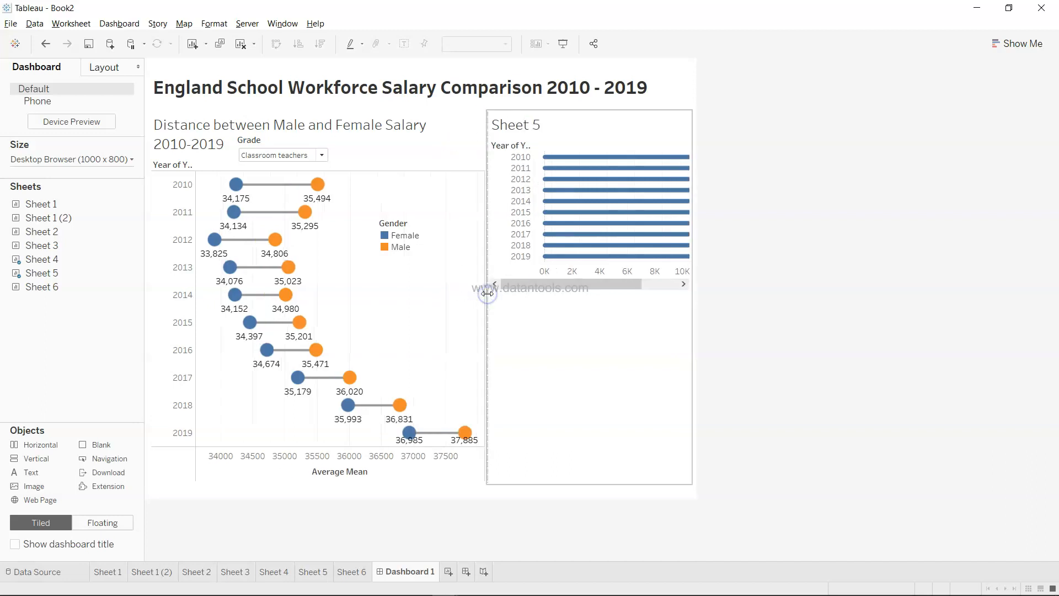
pyautogui.moveTo(485, 326); pyautogui.dragTo(459, 333)
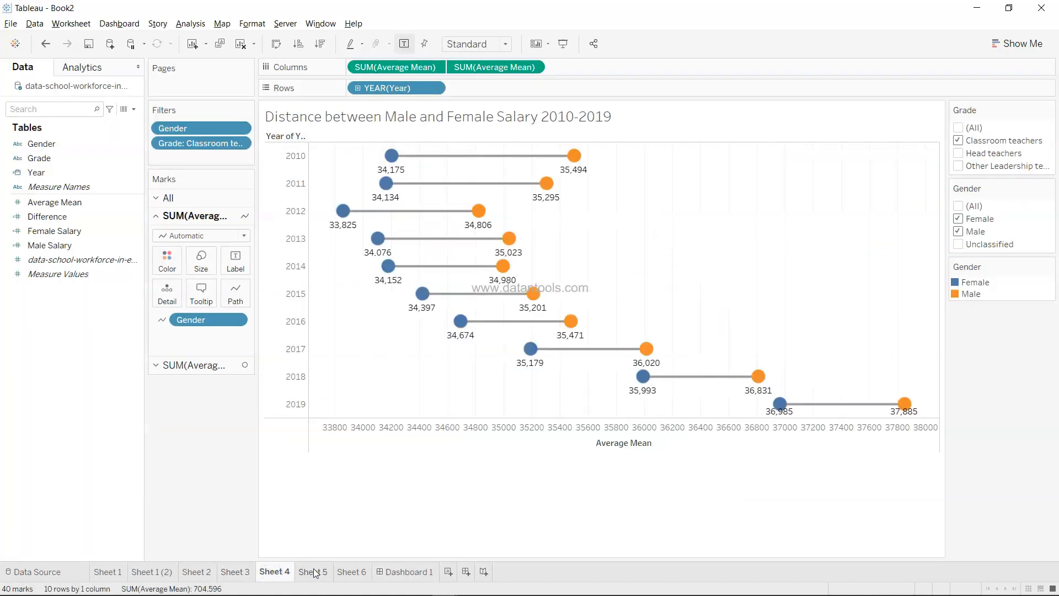
# Set the Sheet 5 worksheet to fit the Entire View
pyautogui.click(313, 572)
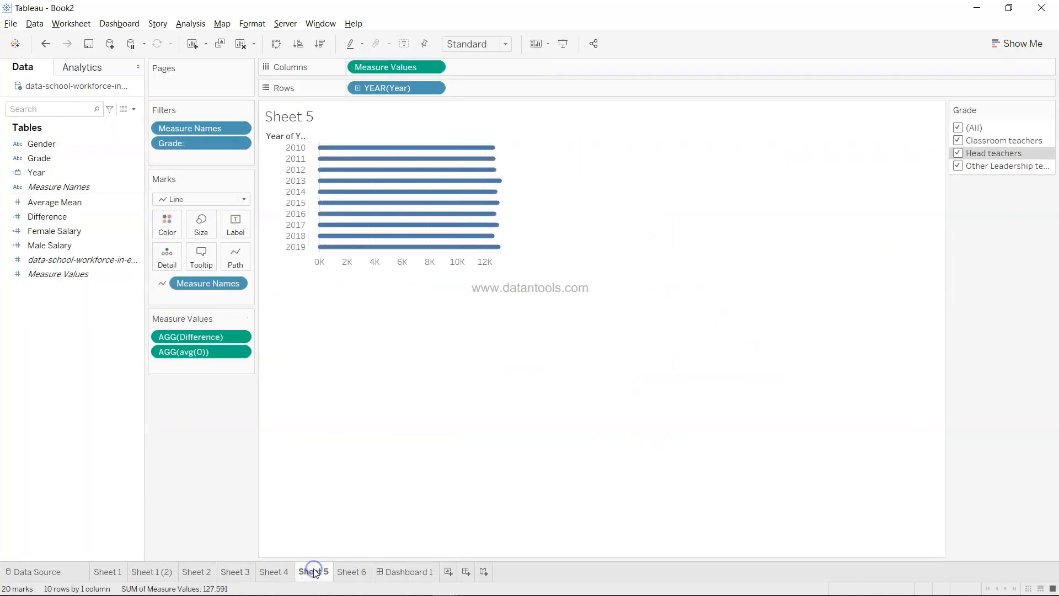
pyautogui.click(503, 43)
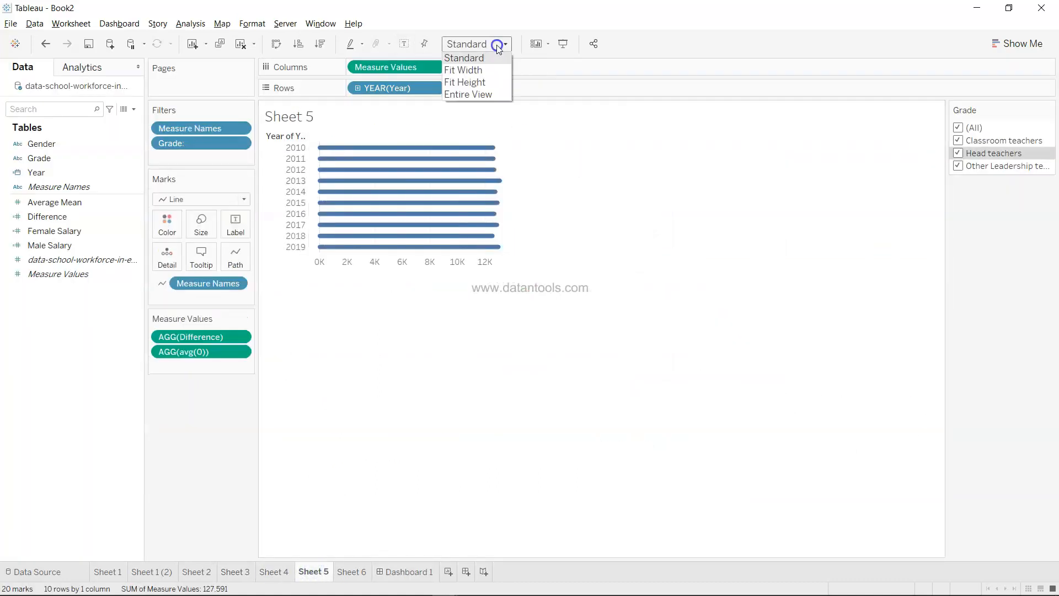
pyautogui.click(496, 94)
# Replace Sheet 5 on Dashboard 1 by removing it and re-adding it beside the dumbbell chart, without its extra Grade filter card
pyautogui.click(411, 572)
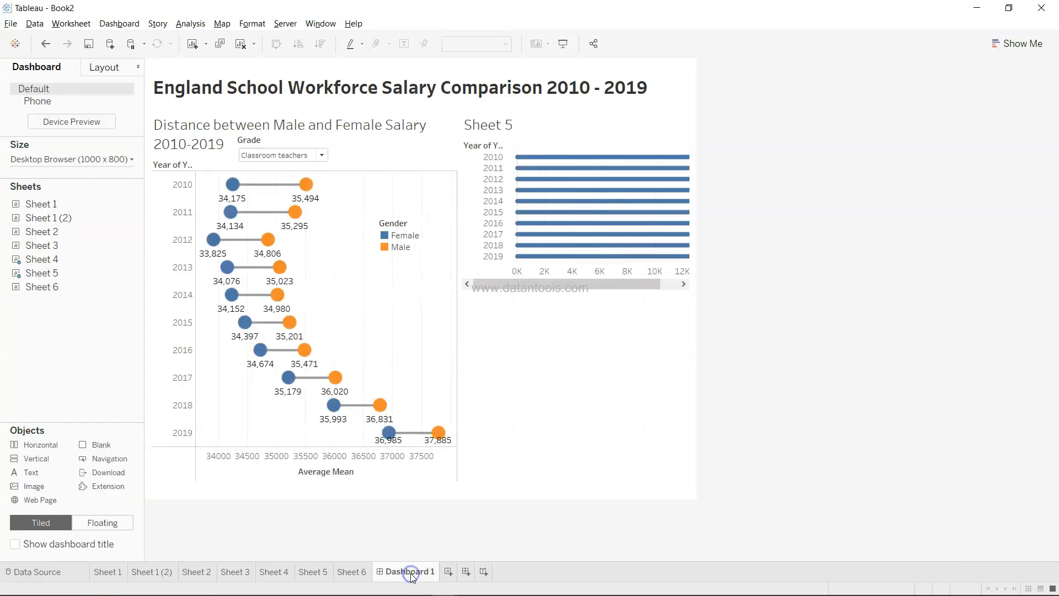
pyautogui.click(633, 130)
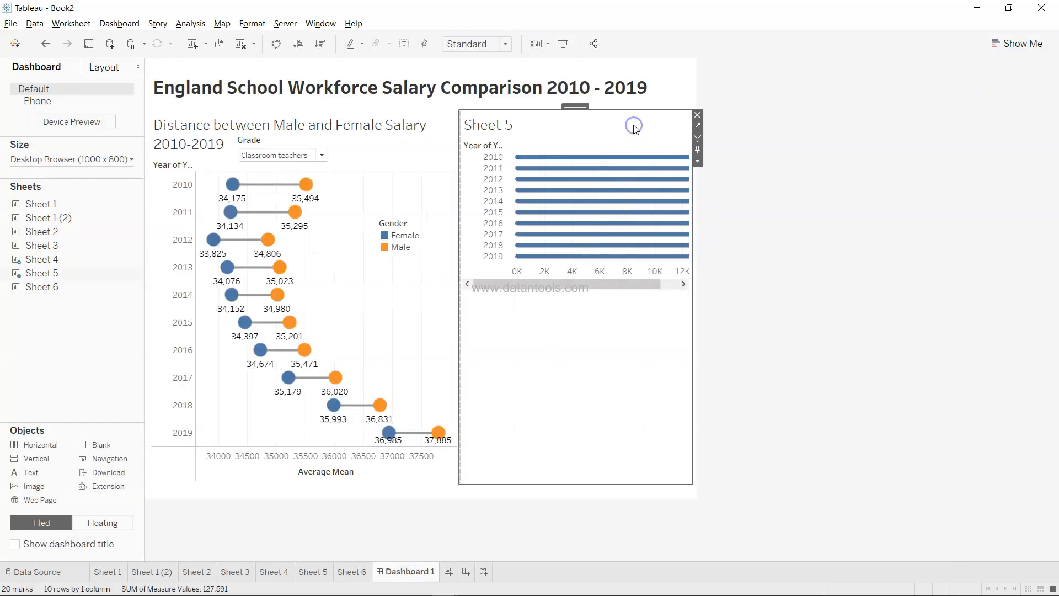
pyautogui.click(696, 118)
pyautogui.moveTo(79, 275); pyautogui.dragTo(636, 267)
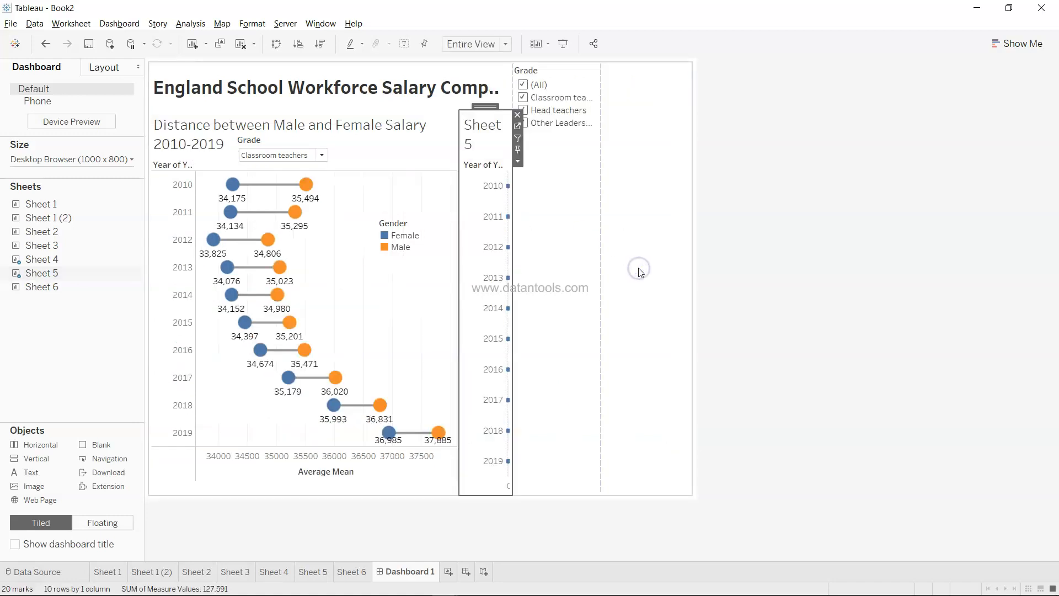
pyautogui.click(593, 75)
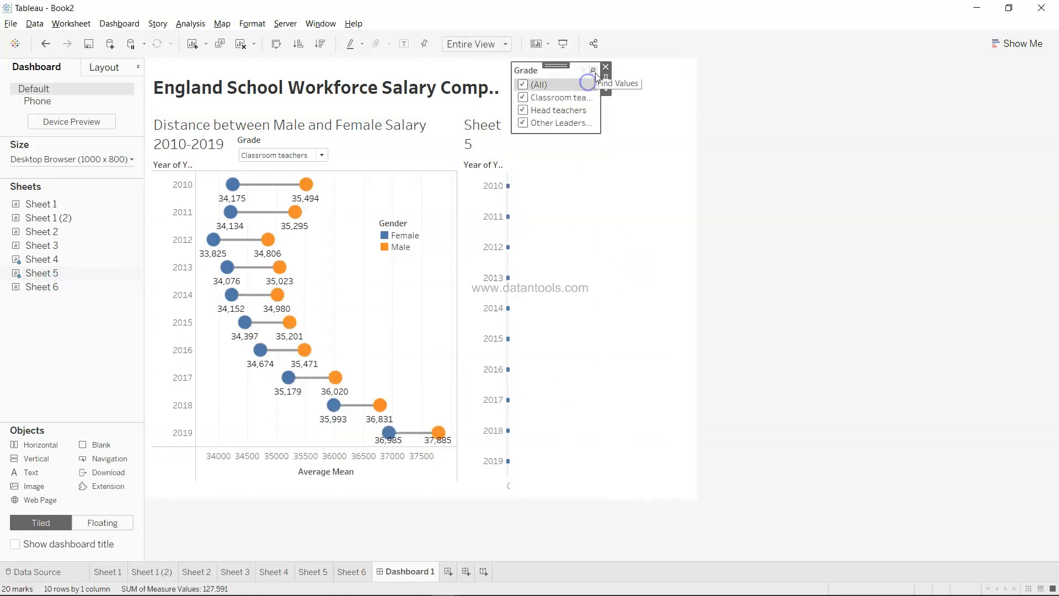
pyautogui.click(605, 68)
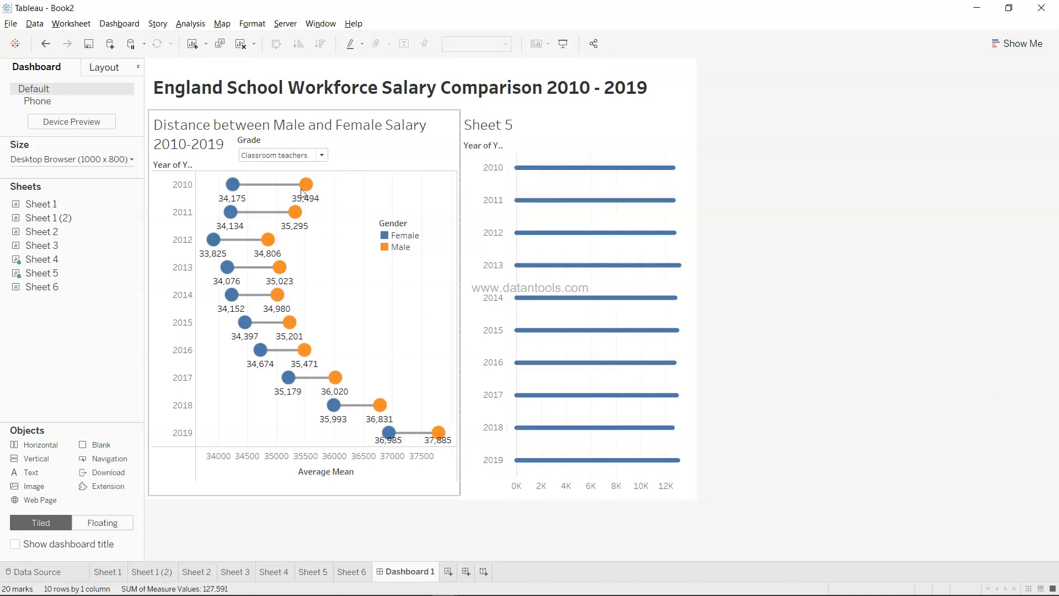
# Apply the dumbbell chart's Grade filter to Sheet 5 as well as Sheet 4
pyautogui.click(321, 156)
pyautogui.click(335, 152)
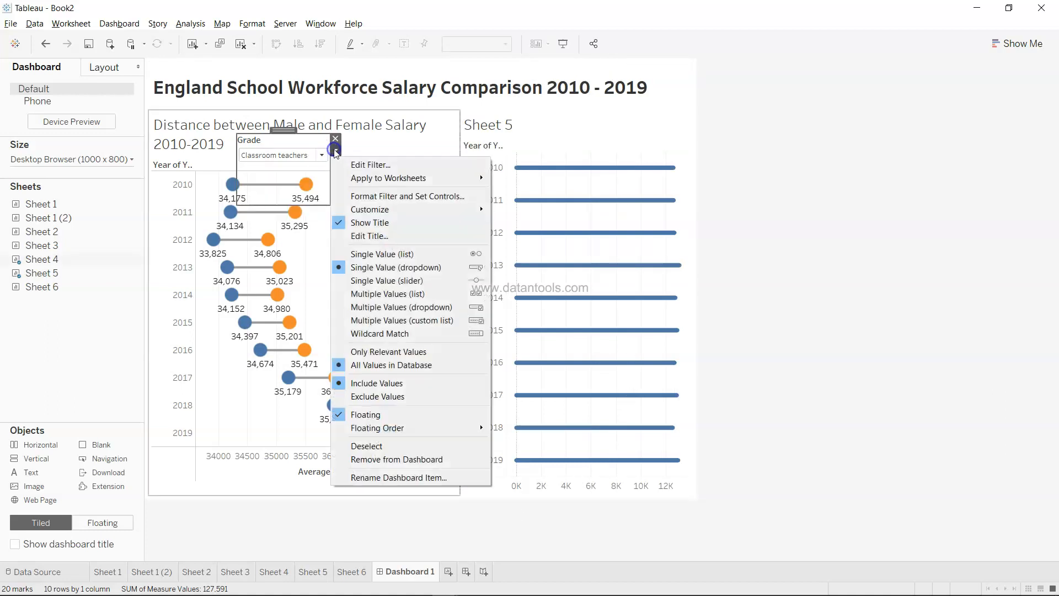
pyautogui.moveTo(408, 179)
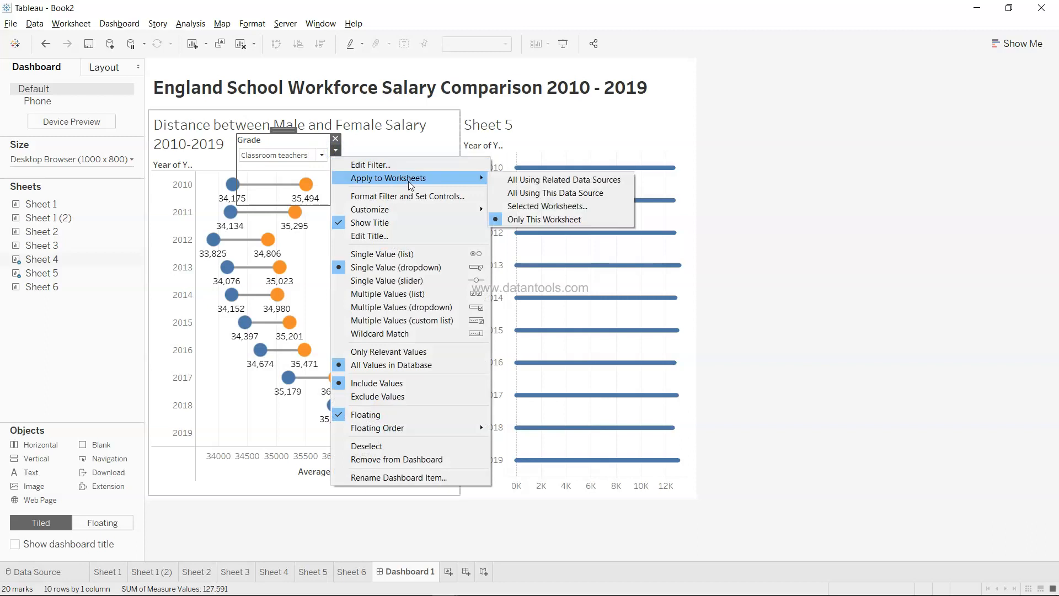
pyautogui.click(538, 207)
pyautogui.click(397, 265)
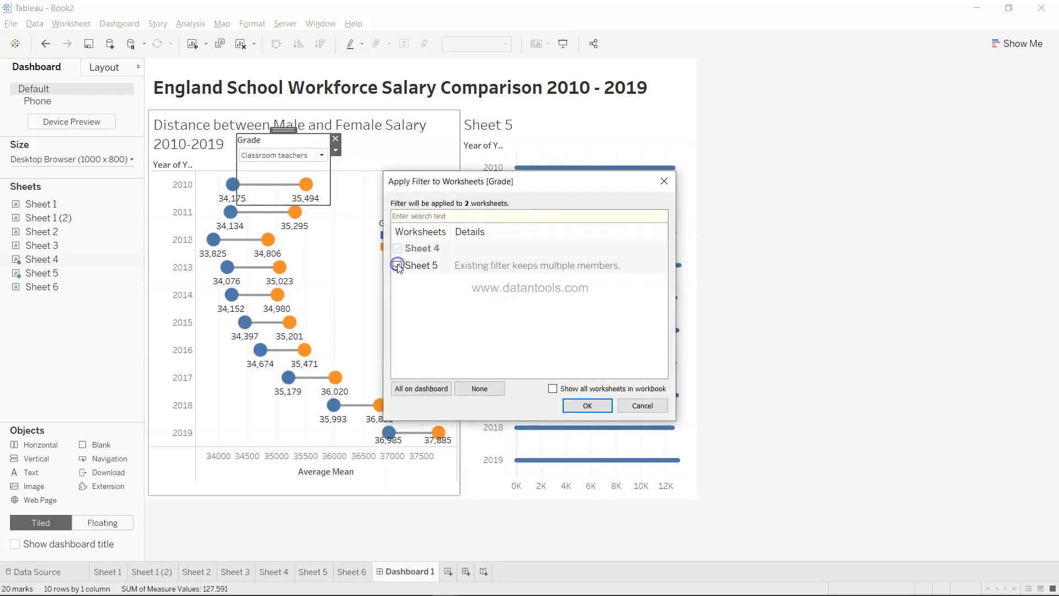
pyautogui.click(596, 399)
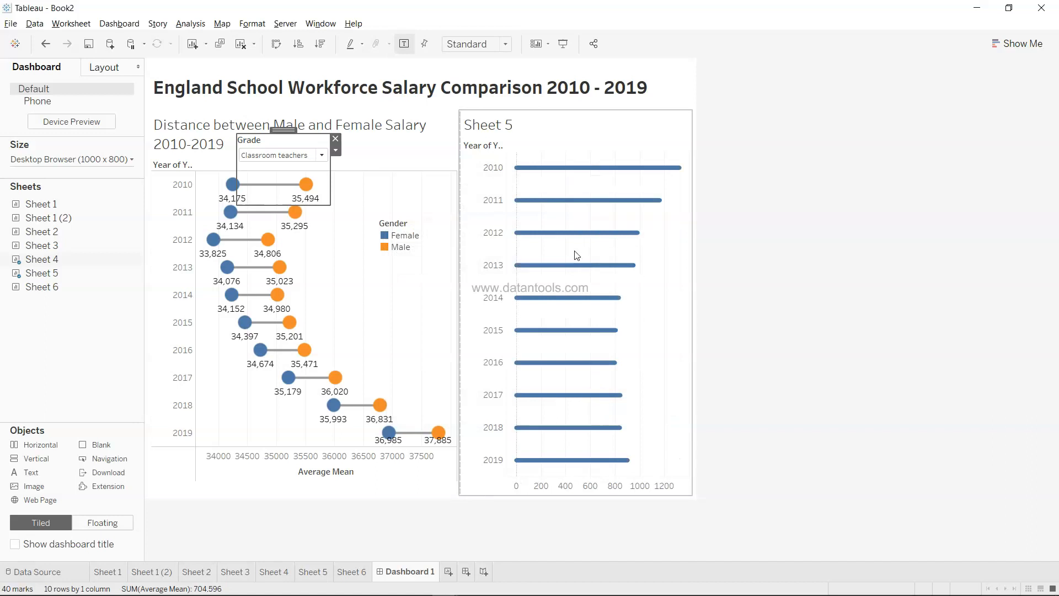
# Change the Sheet 5 chart's title to "Actual Difference between Male and Female Salary"
pyautogui.doubleClick(498, 127)
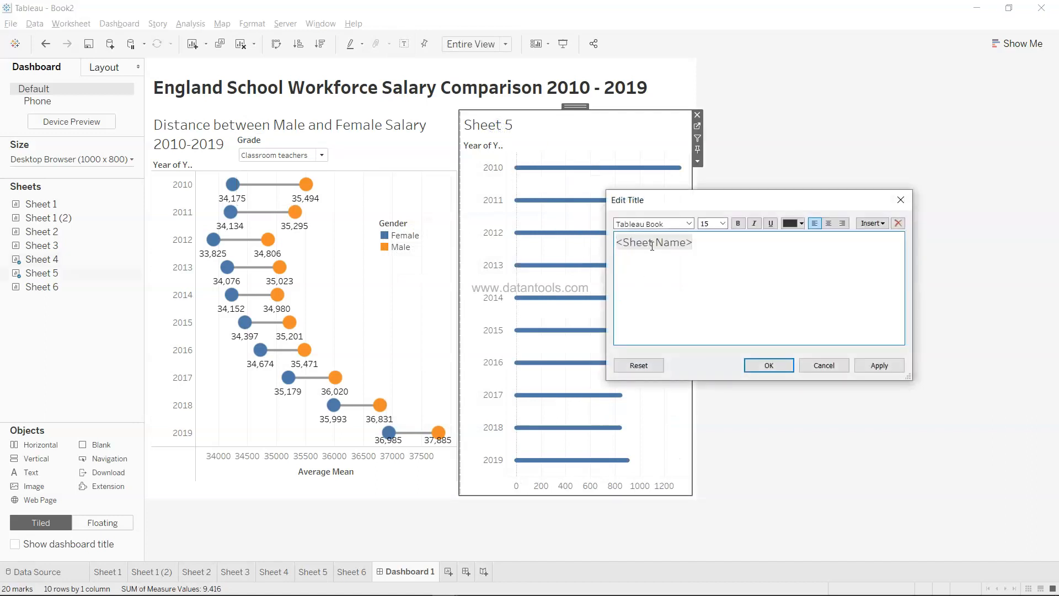
pyautogui.moveTo(702, 245); pyautogui.dragTo(657, 243)
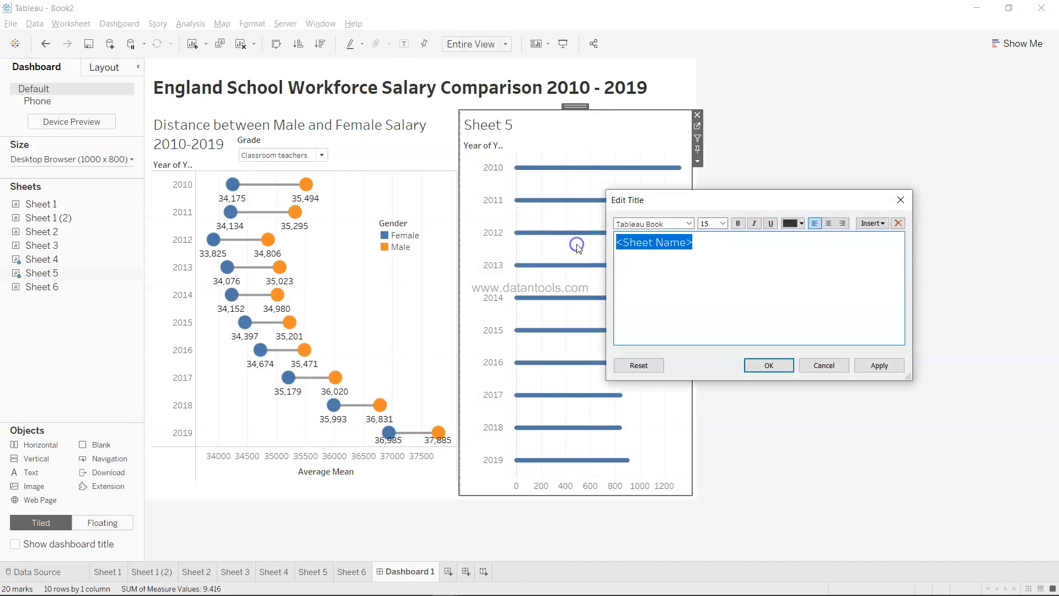
pyautogui.write('Actual Difference between')
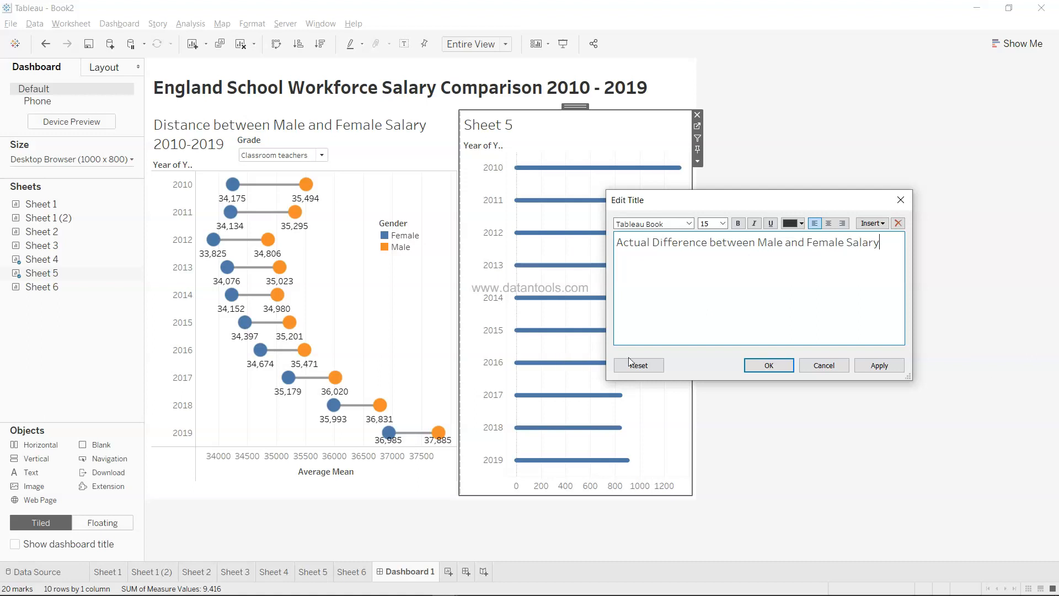
pyautogui.click(768, 365)
# Clear the dumbbell chart's Average Mean axis title and reduce the axis area's height to enlarge the plot
pyautogui.click(335, 489)
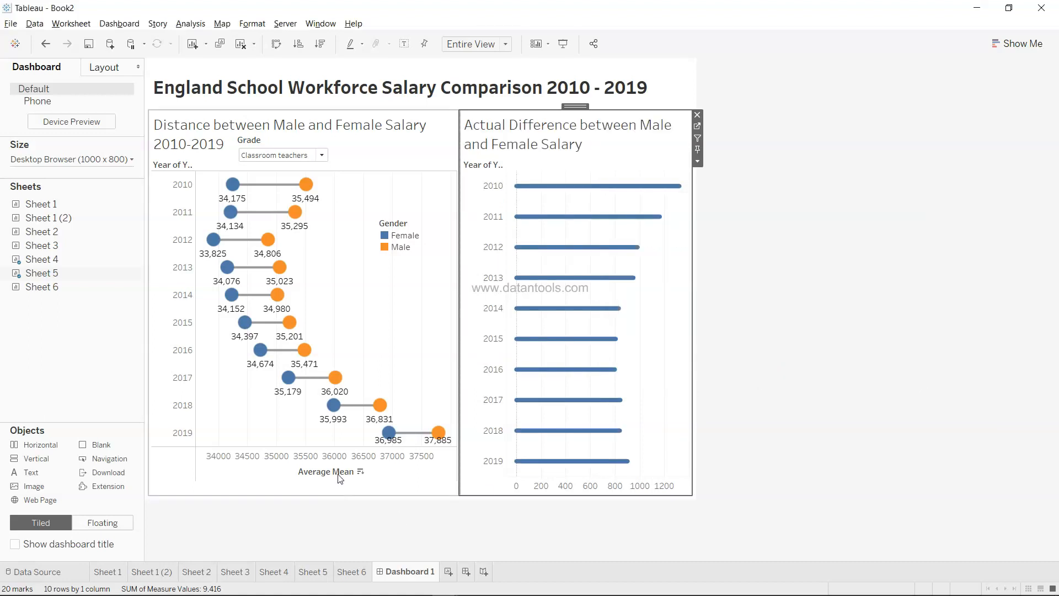
pyautogui.rightClick(337, 473)
pyautogui.click(391, 340)
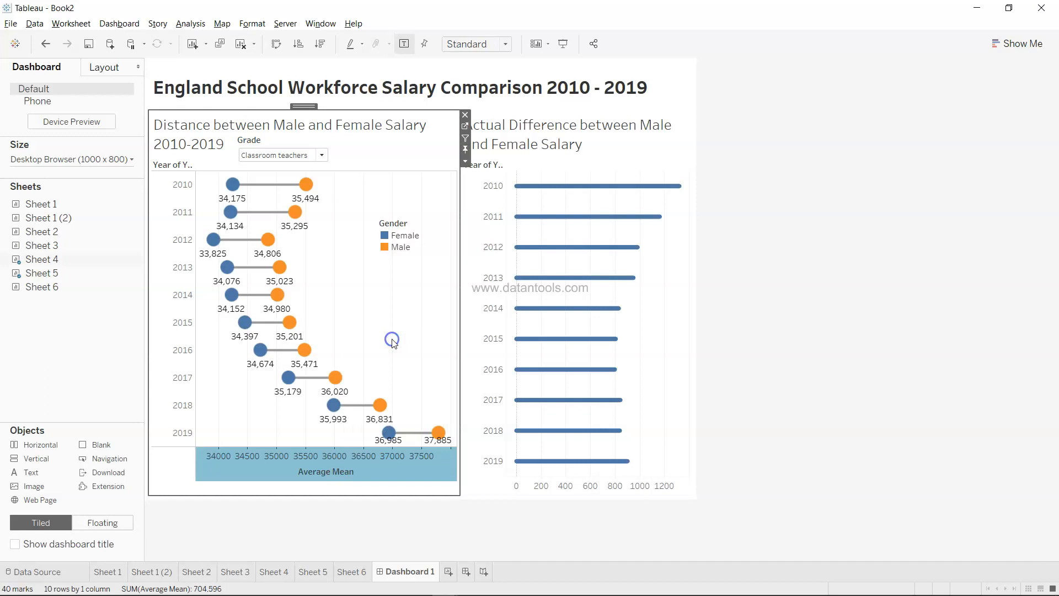
pyautogui.tripleClick(460, 391)
pyautogui.press('BackSpace')
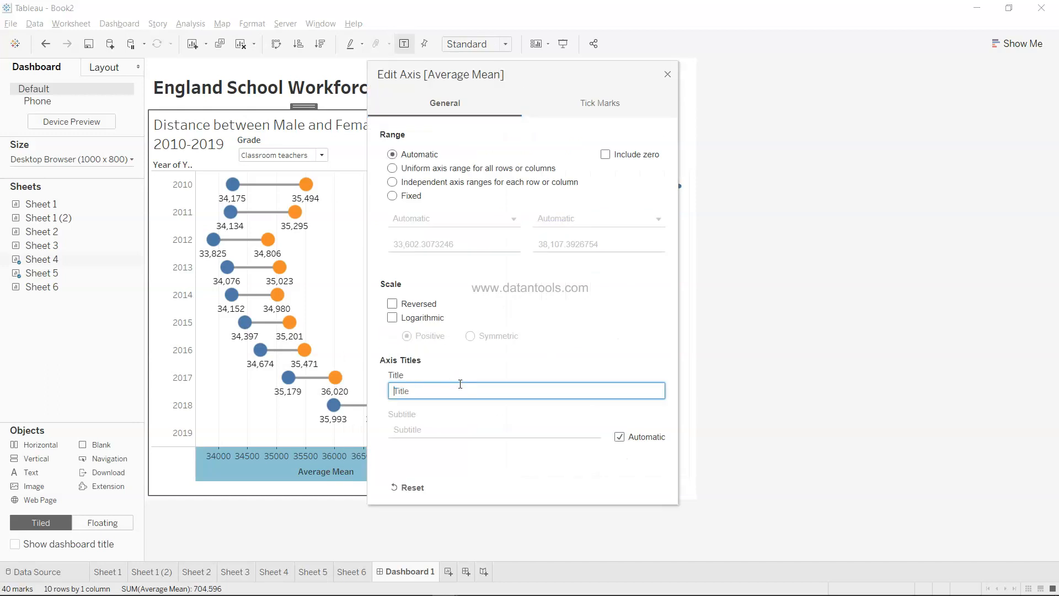
pyautogui.click(667, 74)
pyautogui.click(782, 316)
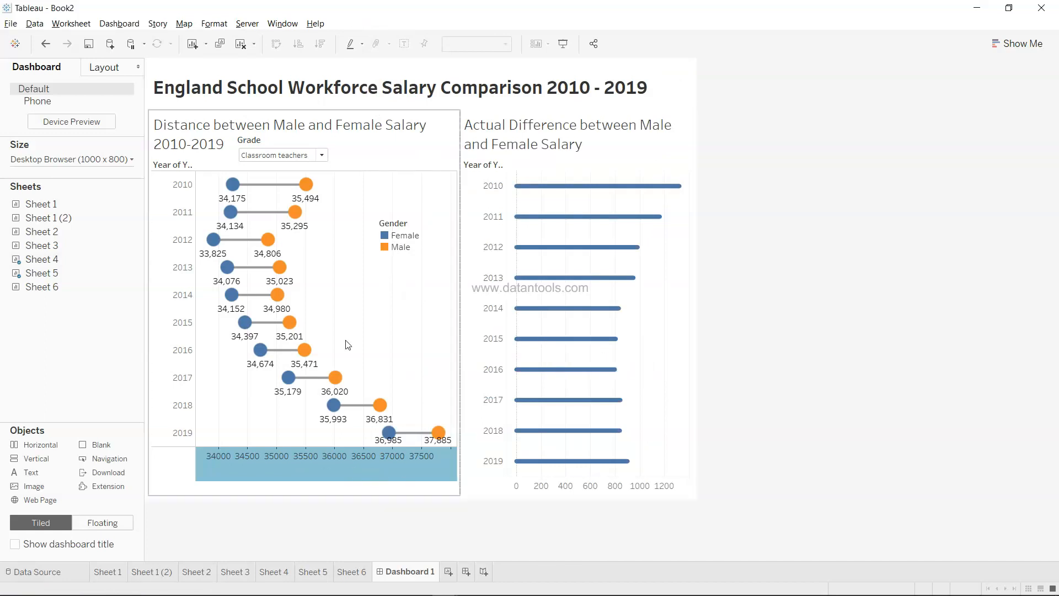
pyautogui.moveTo(359, 445); pyautogui.dragTo(356, 478)
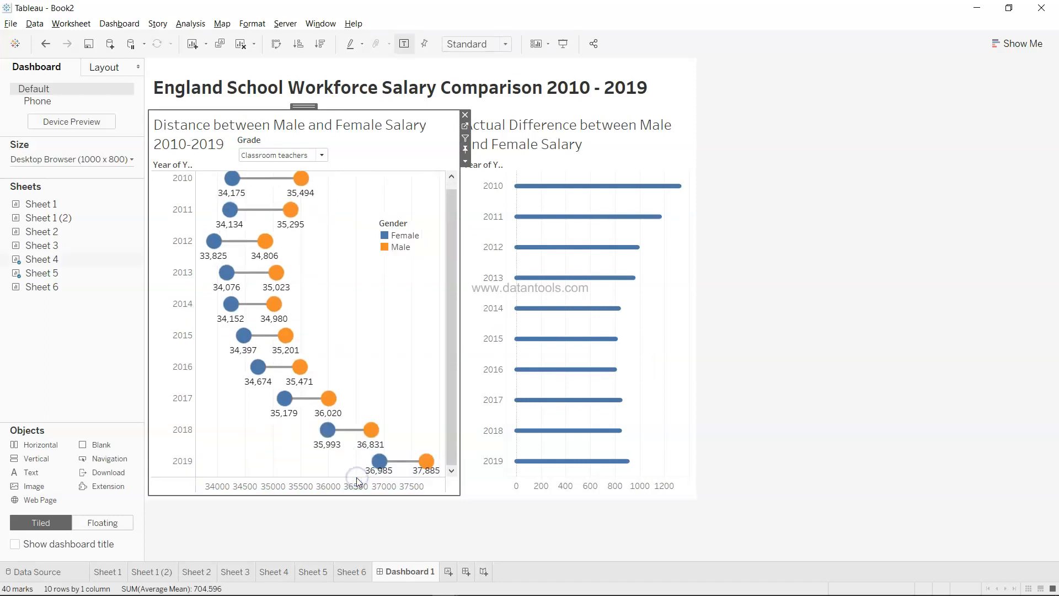
pyautogui.click(790, 499)
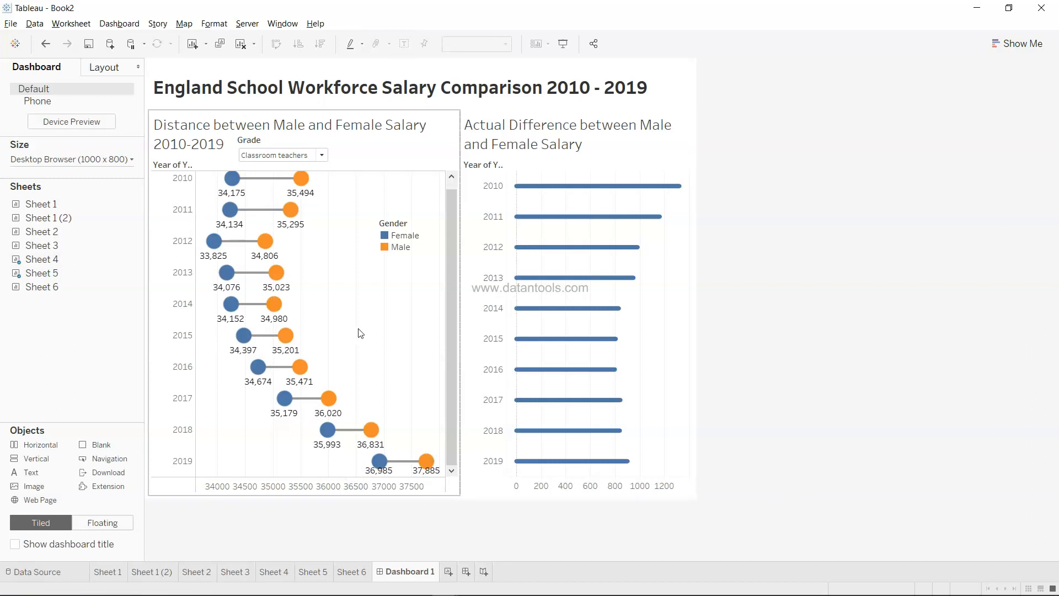
# Hide the row field labels above the years in both the dumbbell chart and the difference chart
pyautogui.rightClick(181, 166)
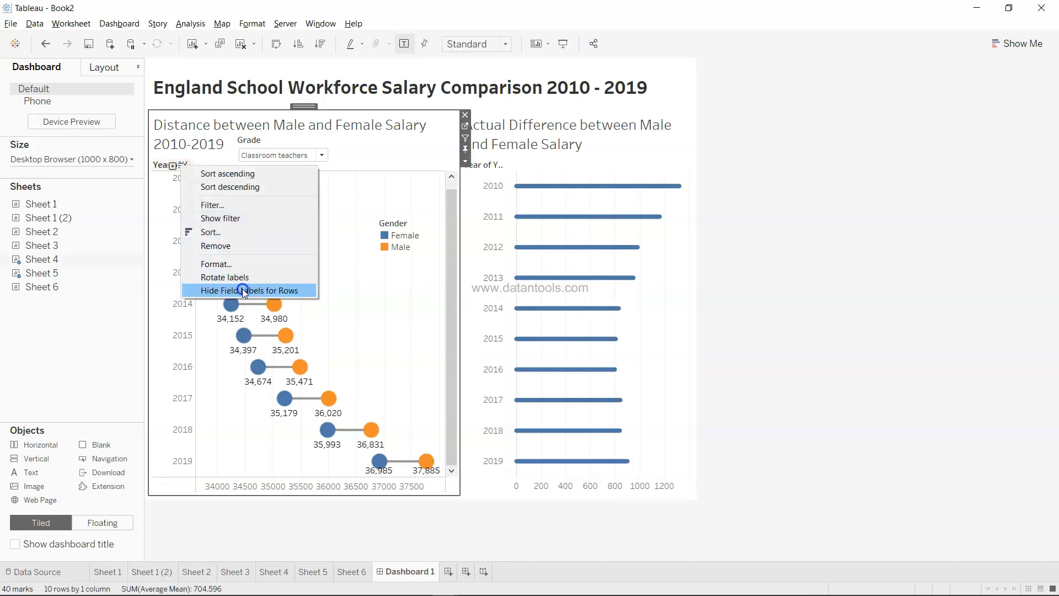
pyautogui.click(242, 290)
pyautogui.rightClick(497, 166)
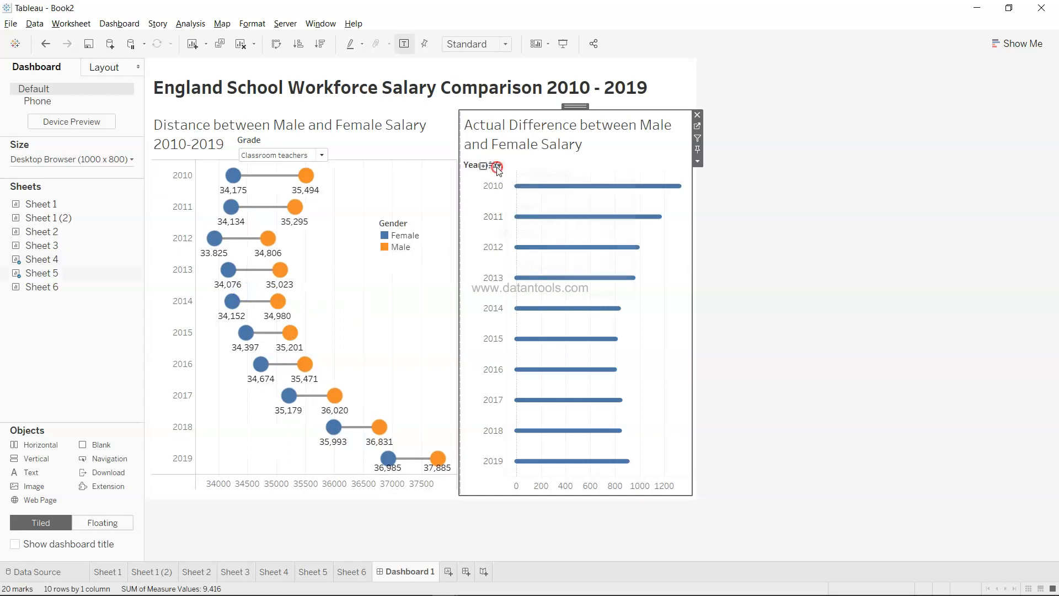
pyautogui.click(557, 290)
pyautogui.click(784, 298)
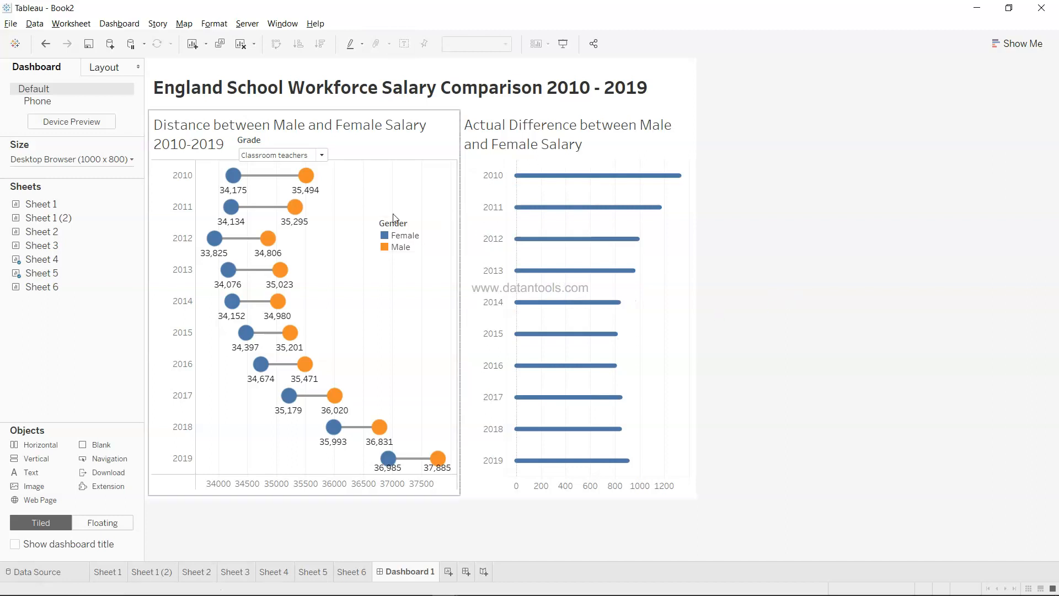
# Filter both charts to Head teachers and view the dashboard in presentation mode
pyautogui.click(321, 155)
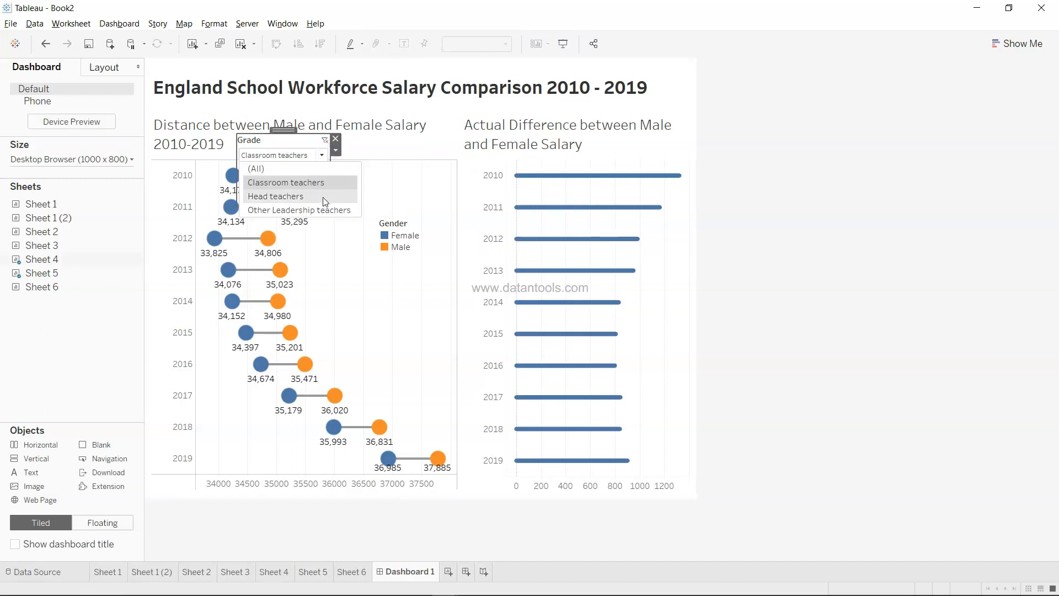
pyautogui.click(325, 196)
pyautogui.click(321, 156)
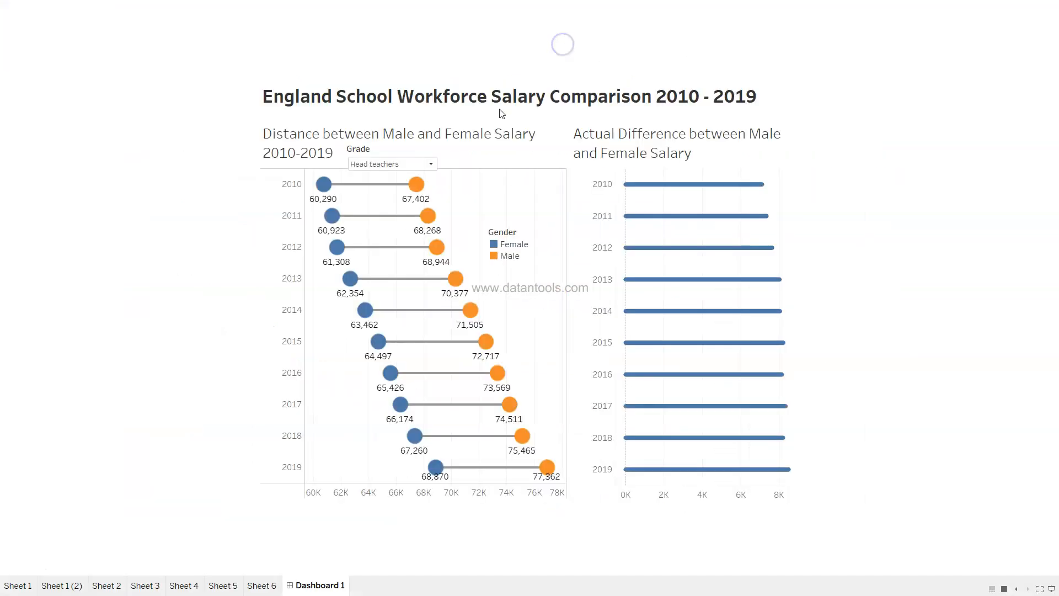
# Set the Grade filter to Other Leadership teachers, inspect the 2019 difference bar, and leave presentation mode
pyautogui.click(431, 164)
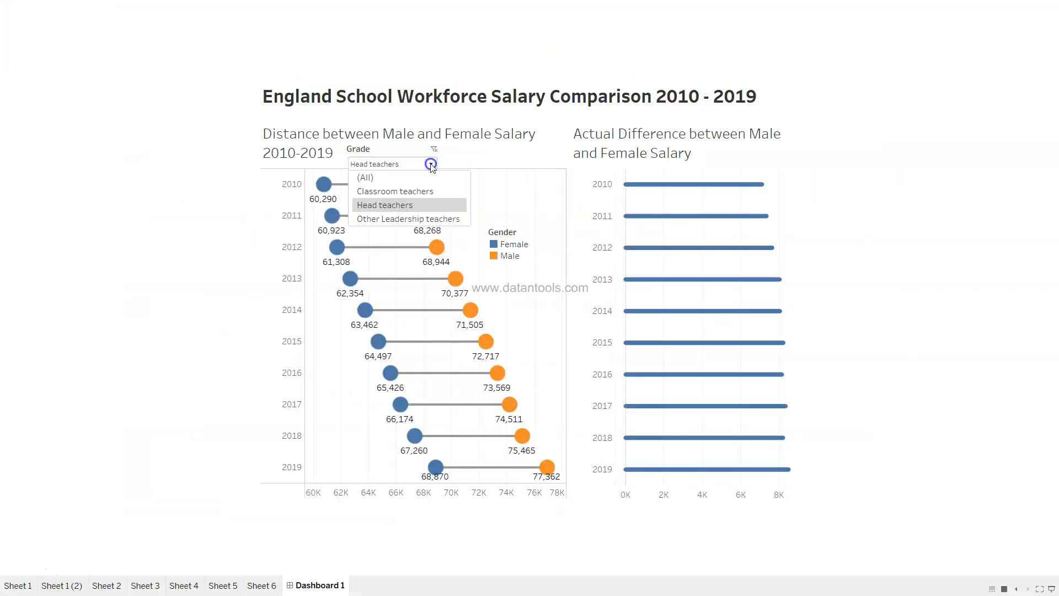
pyautogui.click(426, 218)
pyautogui.moveTo(714, 479)
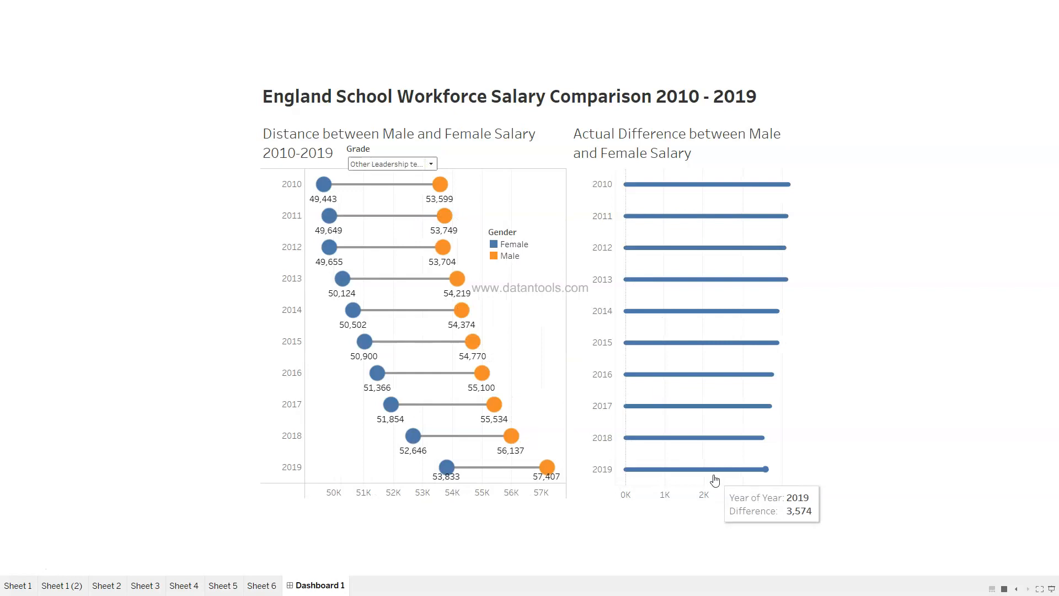
pyautogui.press('Escape')
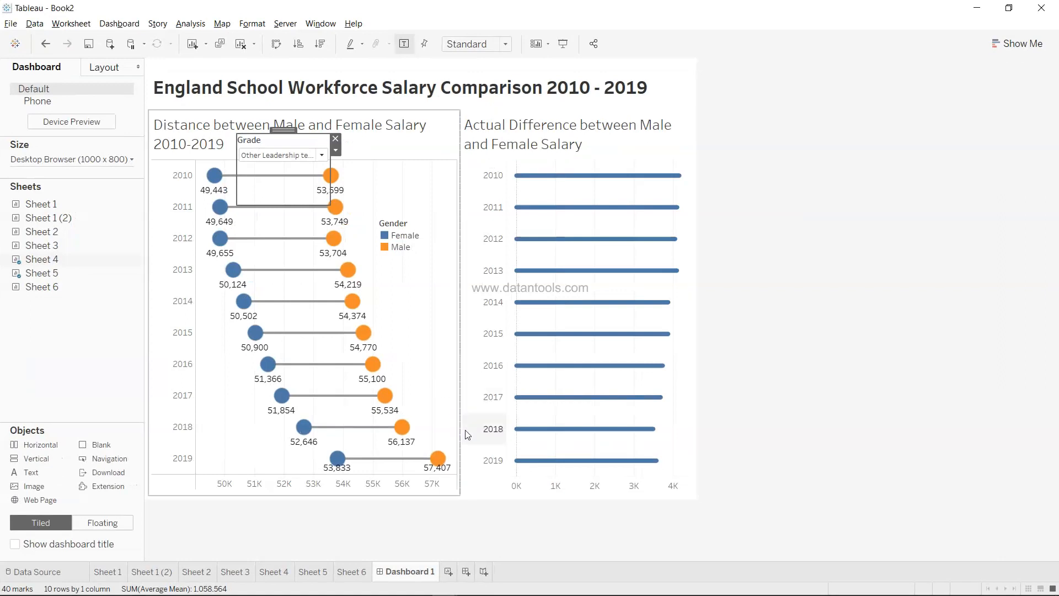
pyautogui.moveTo(64, 208)
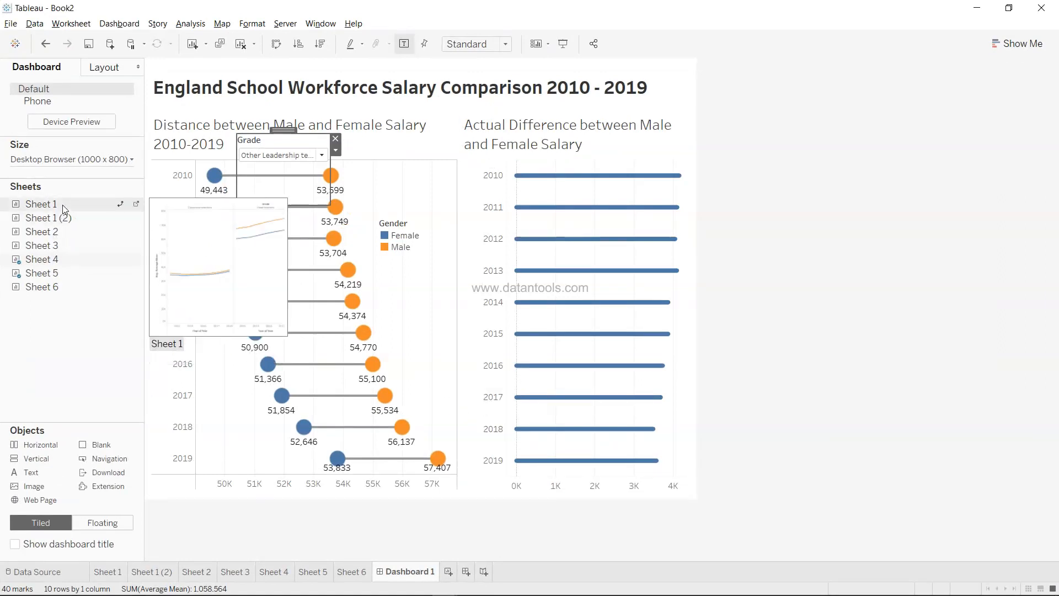
# Add the Sheet 1 line chart across the full width below both salary charts and reduce its height
pyautogui.moveTo(106, 216)
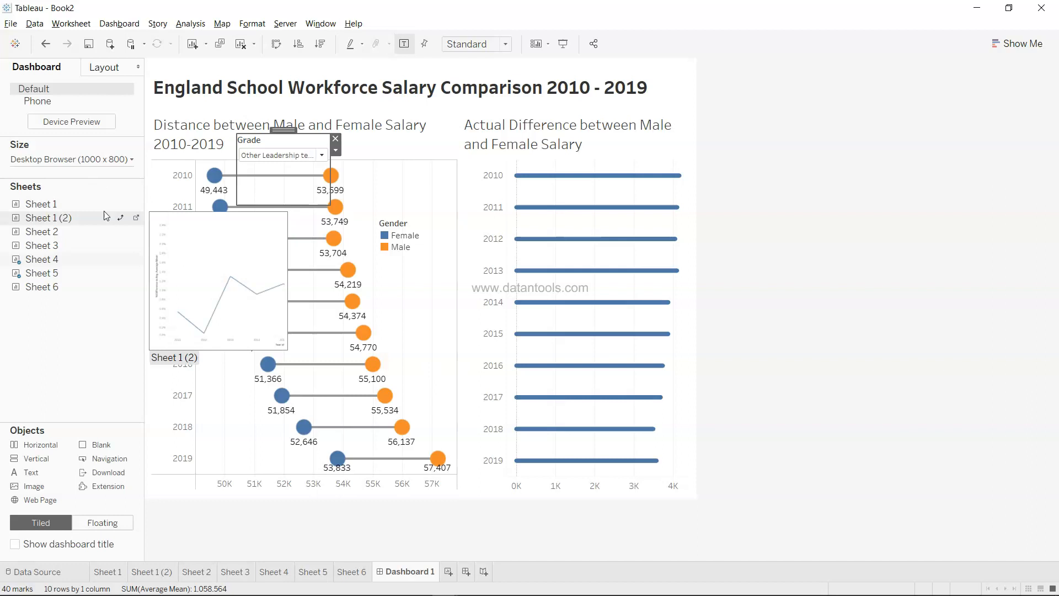
pyautogui.moveTo(43, 207); pyautogui.dragTo(314, 498)
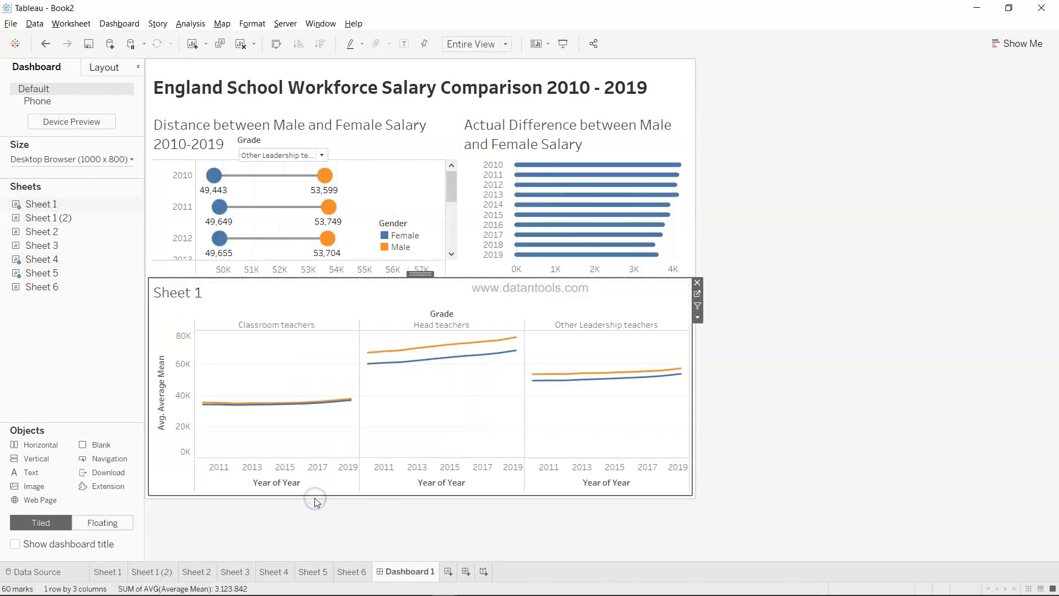
pyautogui.click(478, 275)
pyautogui.click(474, 305)
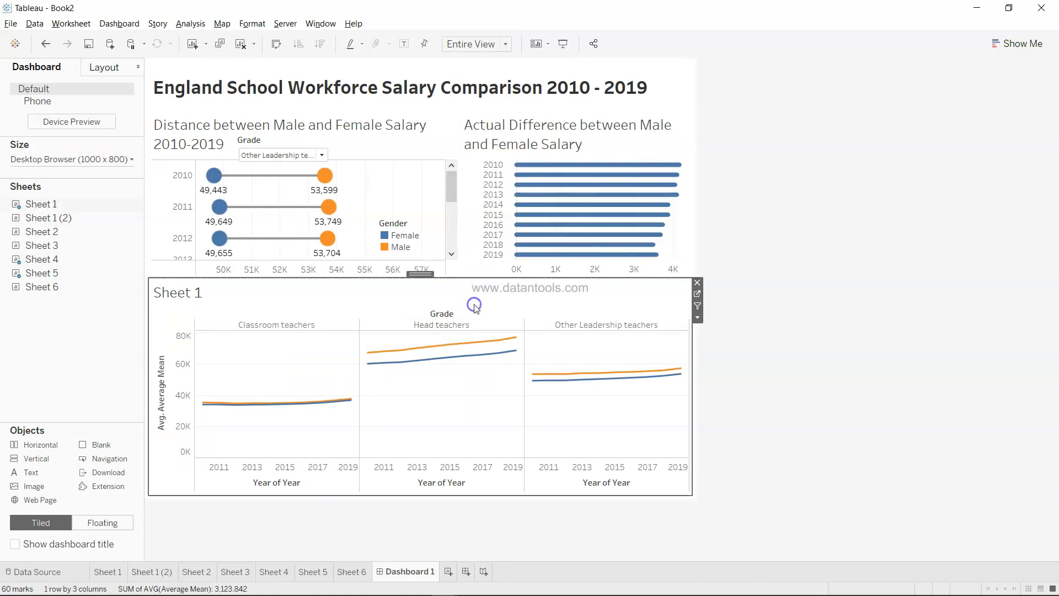
pyautogui.moveTo(480, 276); pyautogui.dragTo(481, 358)
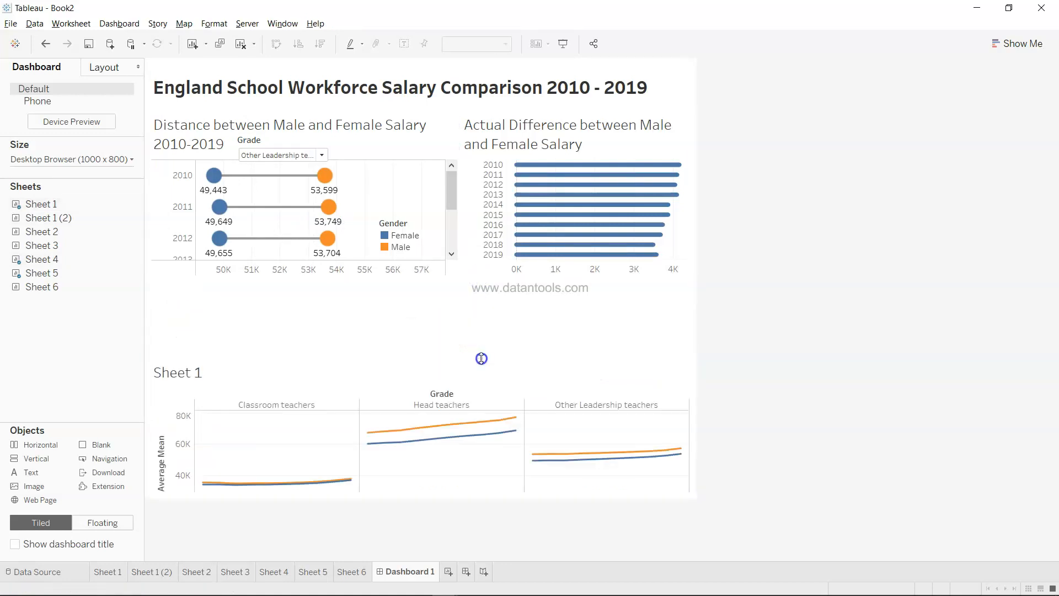
# Set the dashboard size to Automatic
pyautogui.click(109, 159)
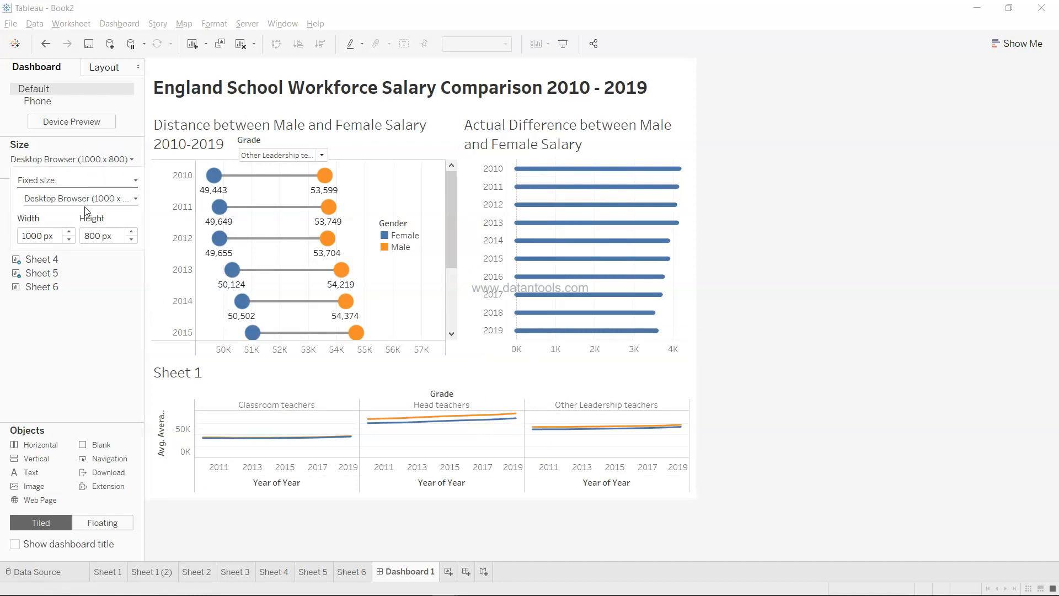
pyautogui.click(90, 179)
pyautogui.click(87, 203)
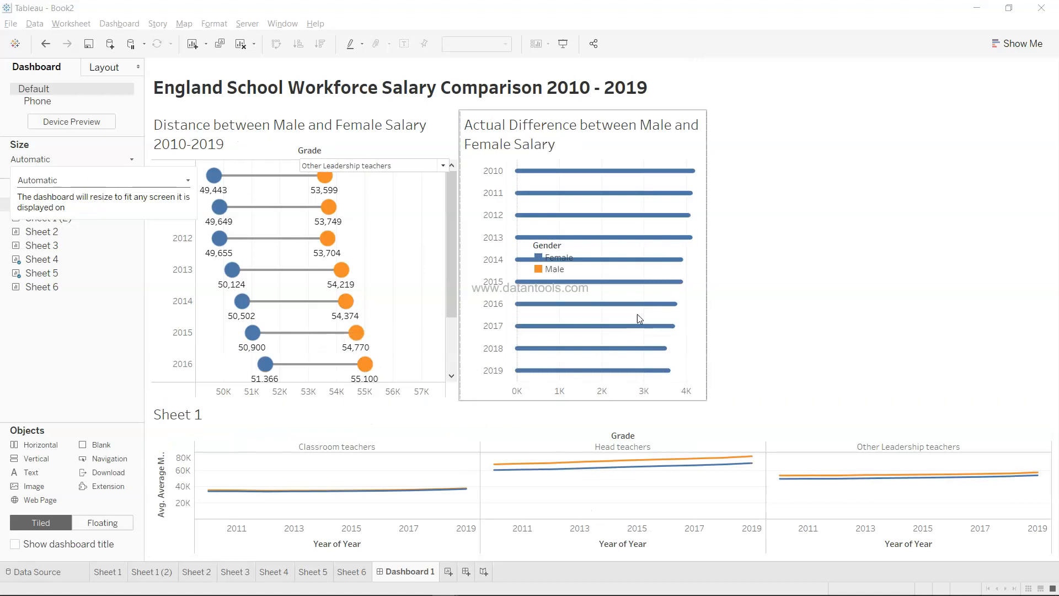
pyautogui.click(792, 330)
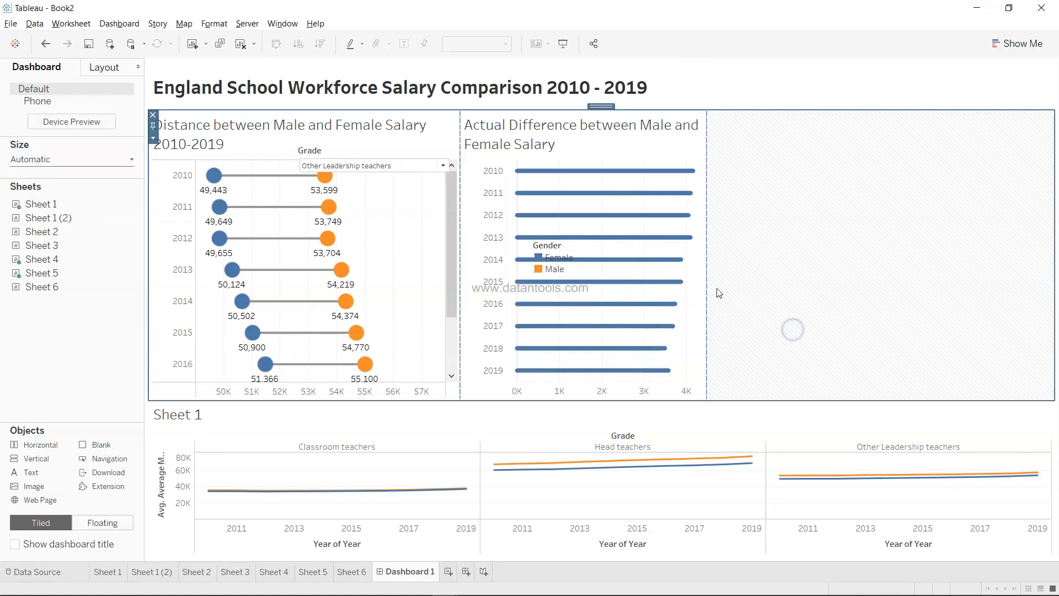
# Widen the difference chart into the empty space, and shift the divider between the charts to widen the dumbbell chart
pyautogui.moveTo(705, 284); pyautogui.dragTo(842, 277)
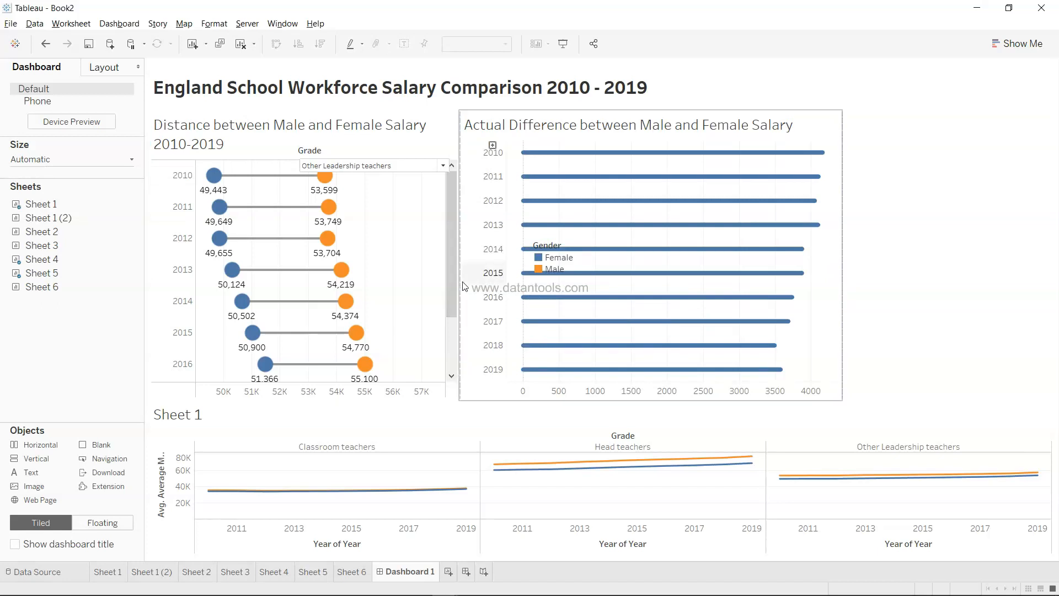
pyautogui.moveTo(459, 286); pyautogui.dragTo(668, 285)
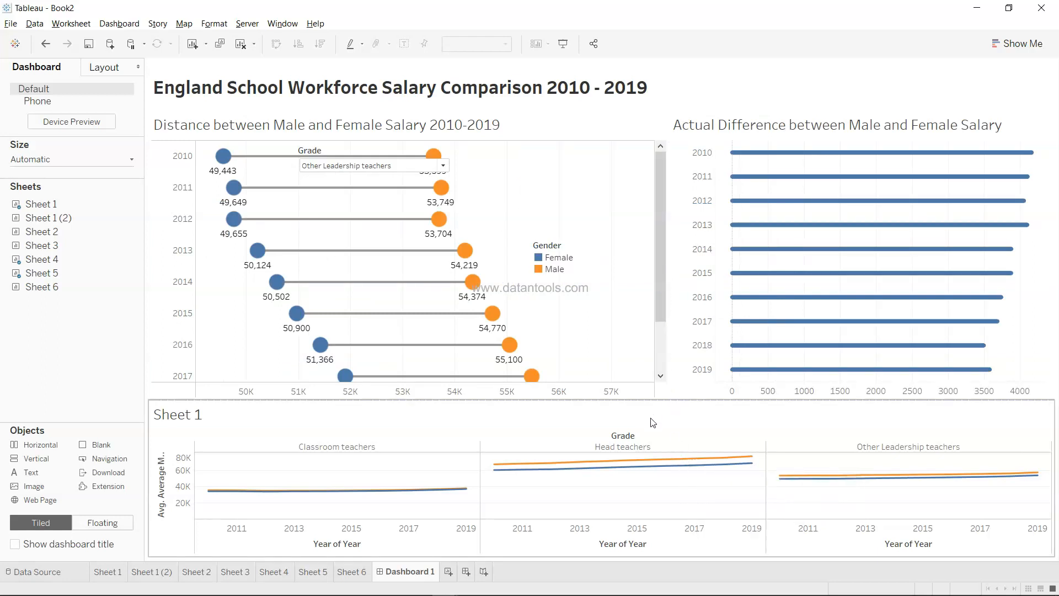
# Try a shorter and a taller area for the Sheet 1 line chart, and remove it from the dashboard
pyautogui.click(688, 394)
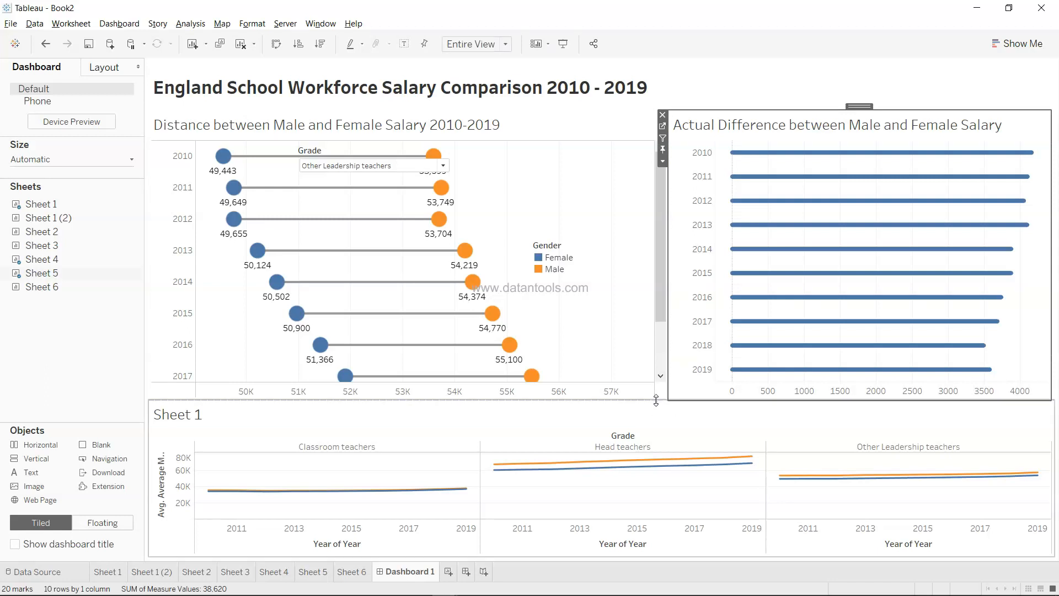
pyautogui.moveTo(657, 400); pyautogui.dragTo(660, 454)
pyautogui.click(611, 293)
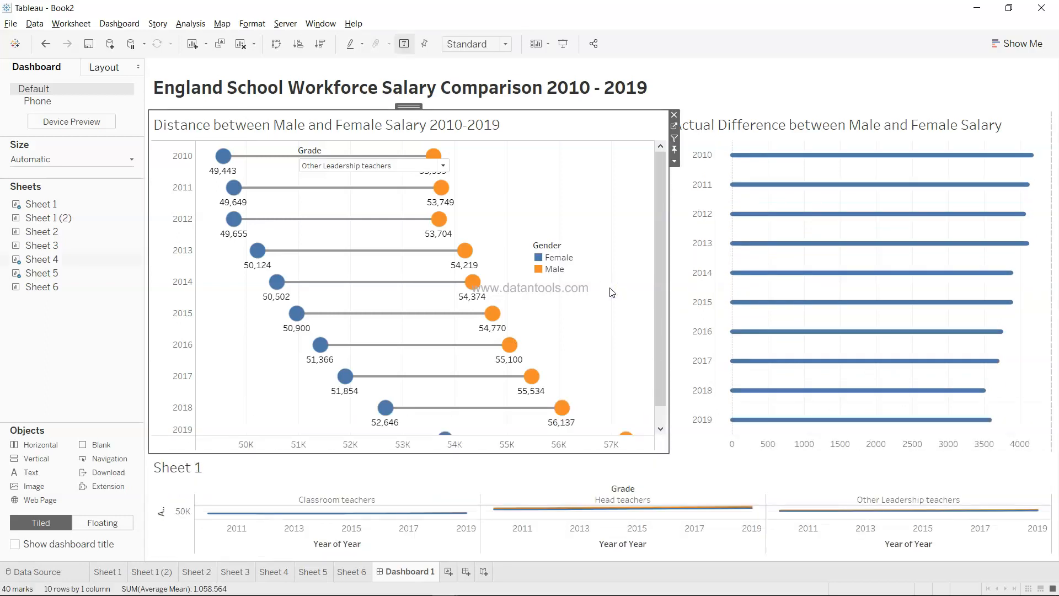
pyautogui.moveTo(686, 454); pyautogui.dragTo(677, 324)
pyautogui.click(751, 452)
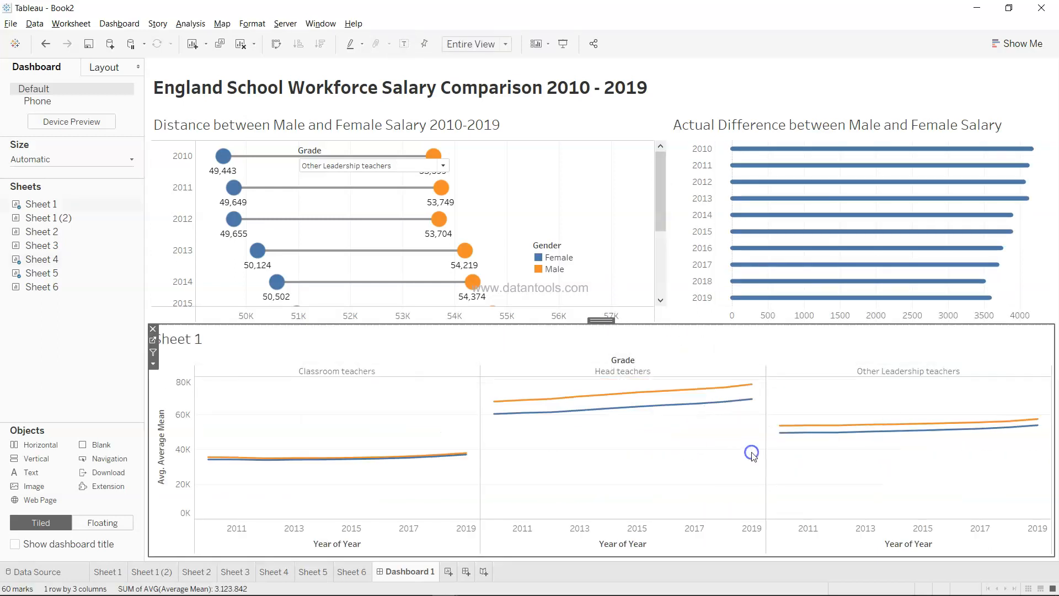
pyautogui.click(153, 328)
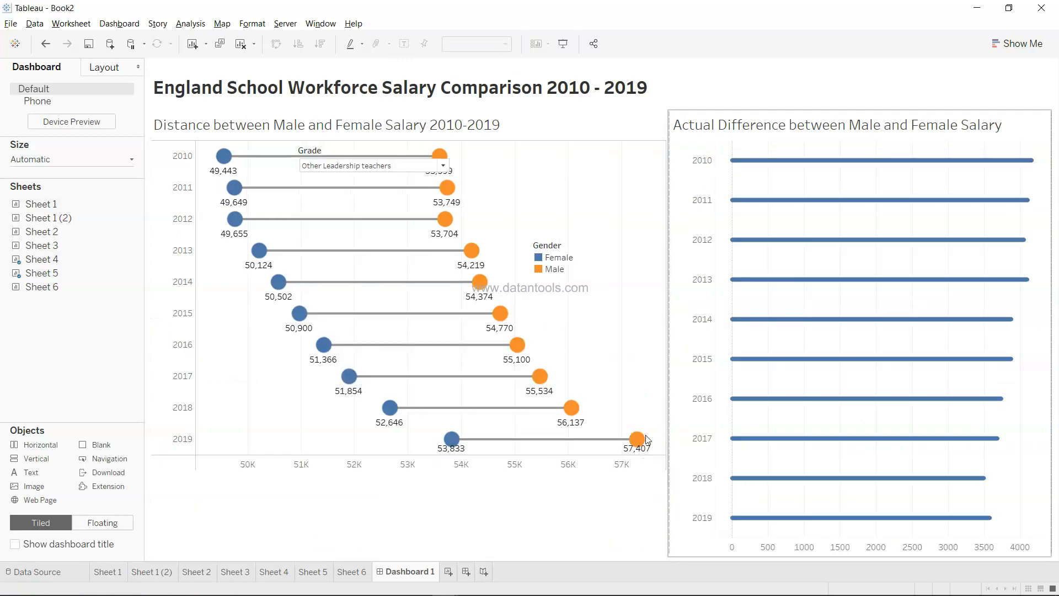
# Set the dashboard to a fixed size using the Desktop Browser (1000 x 800) preset
pyautogui.click(82, 159)
pyautogui.click(83, 180)
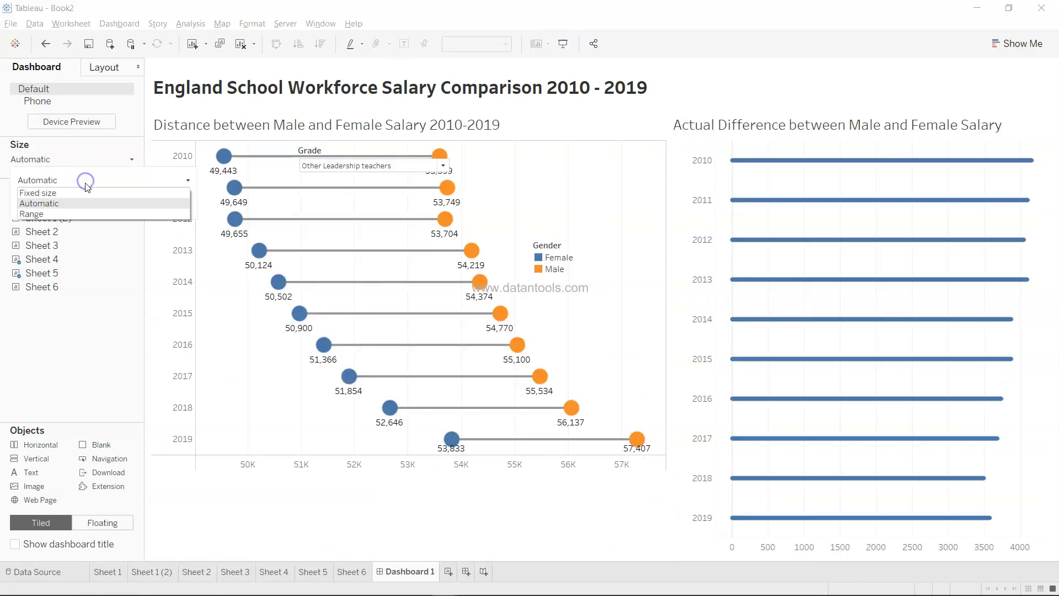
pyautogui.click(87, 193)
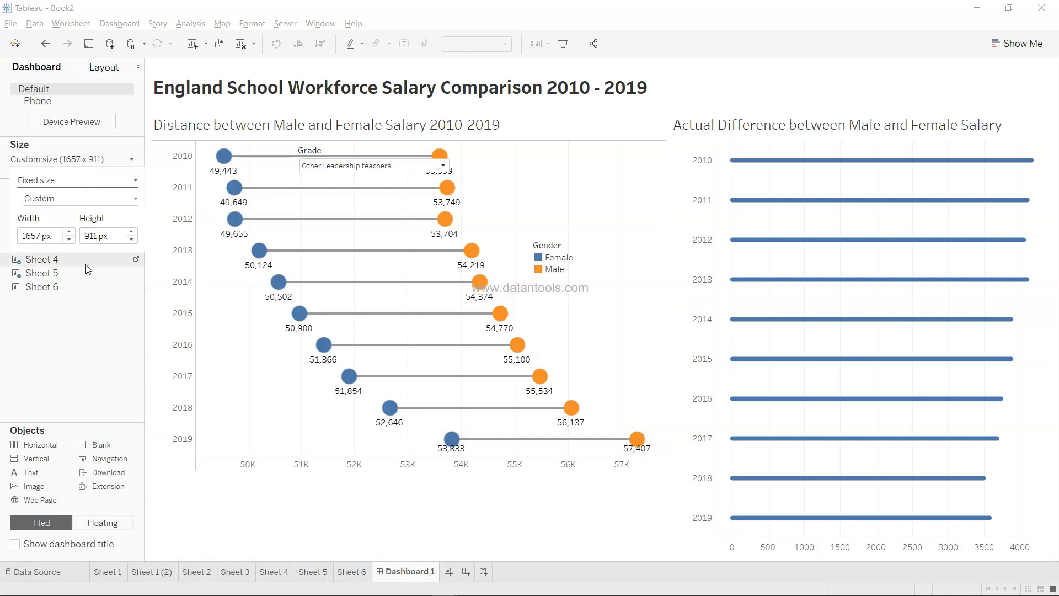
pyautogui.click(82, 200)
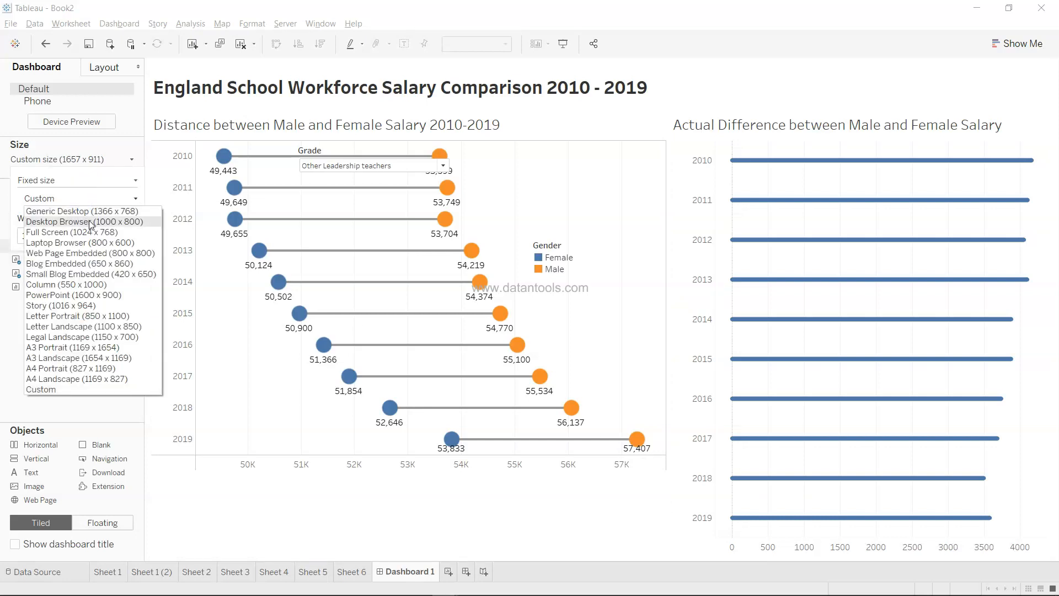
pyautogui.click(92, 223)
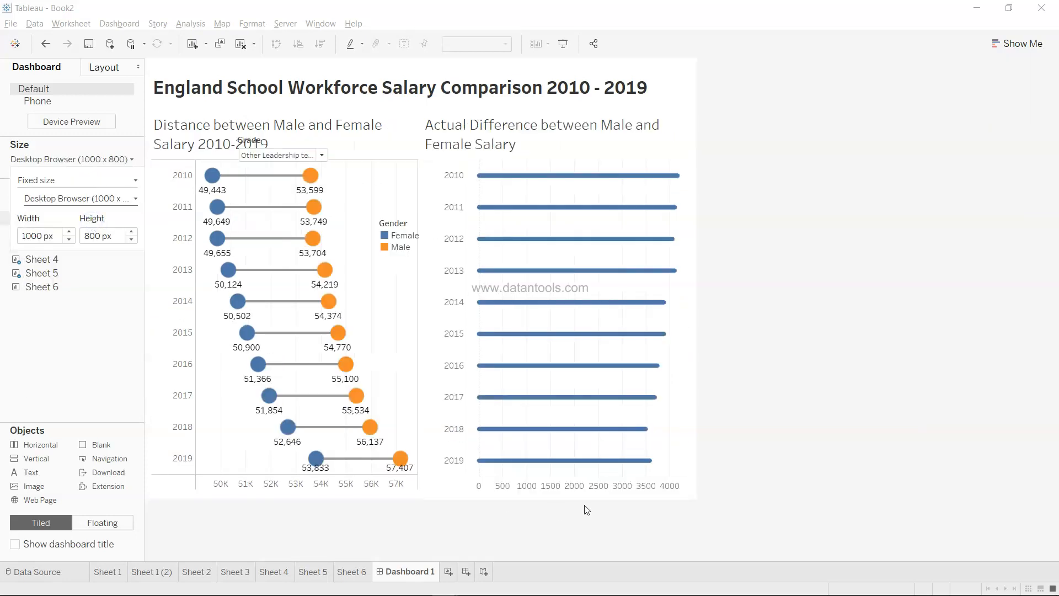
pyautogui.click(695, 416)
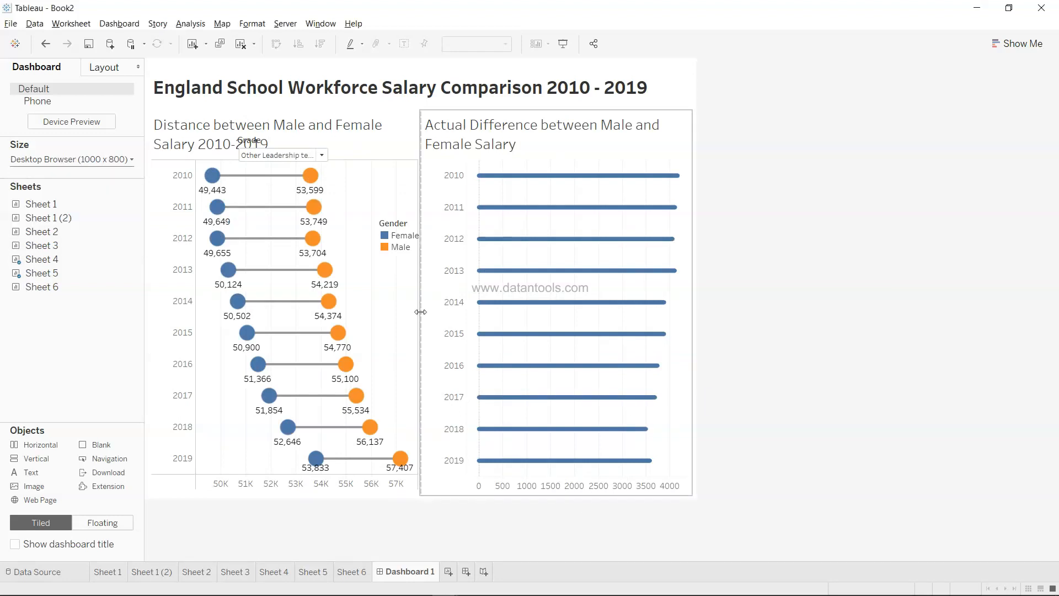
# Shift the floating Grade filter sideways, clear of the second line of the dumbbell chart's title
pyautogui.click(306, 148)
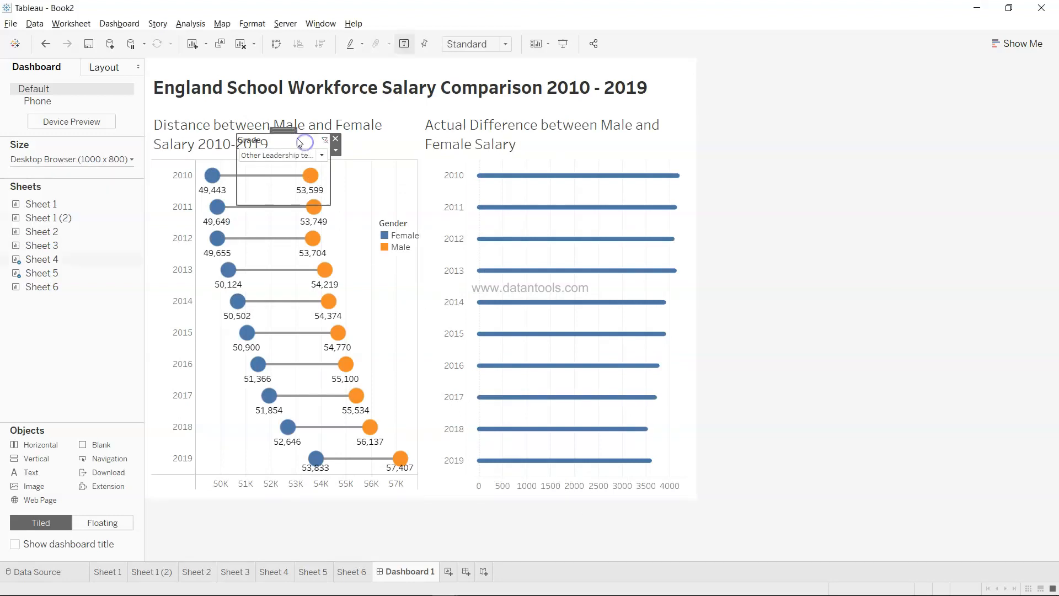
pyautogui.moveTo(287, 128); pyautogui.dragTo(332, 128)
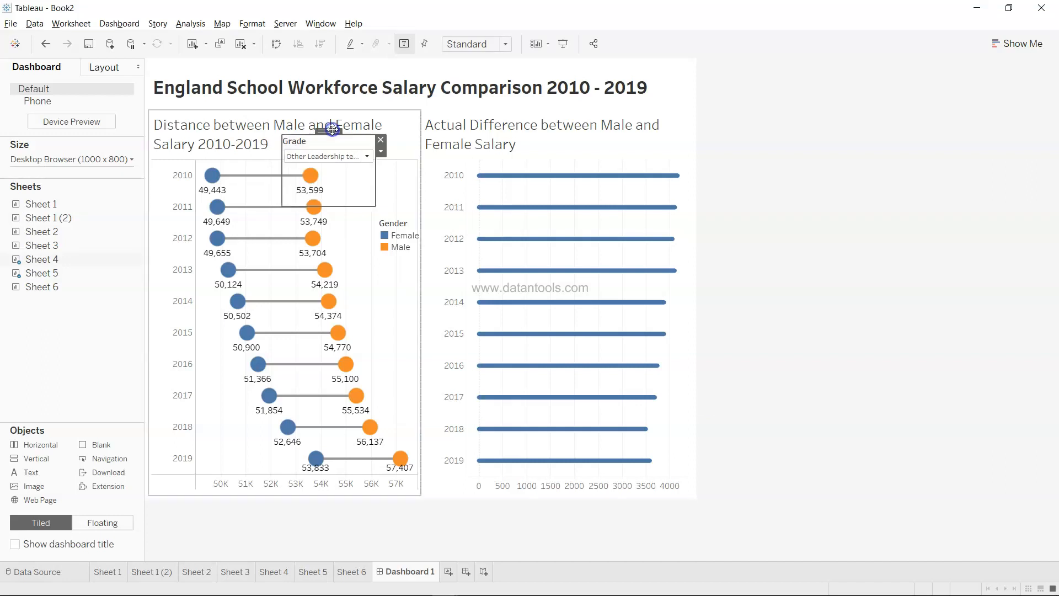
pyautogui.click(830, 281)
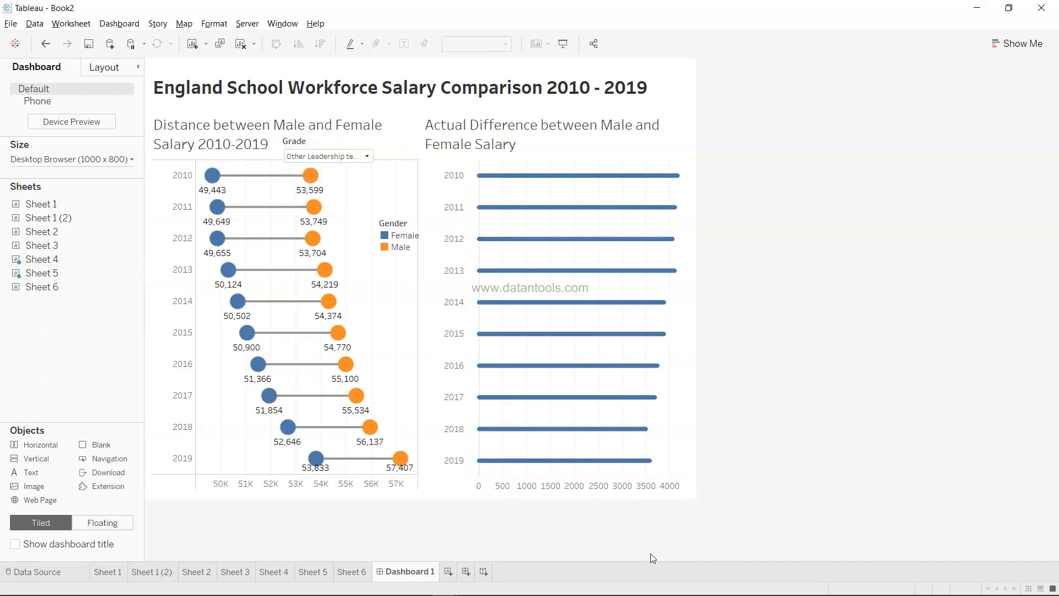
# Review the charts on Sheet 1 through Sheet 6 in turn and return to Dashboard 1
pyautogui.click(108, 571)
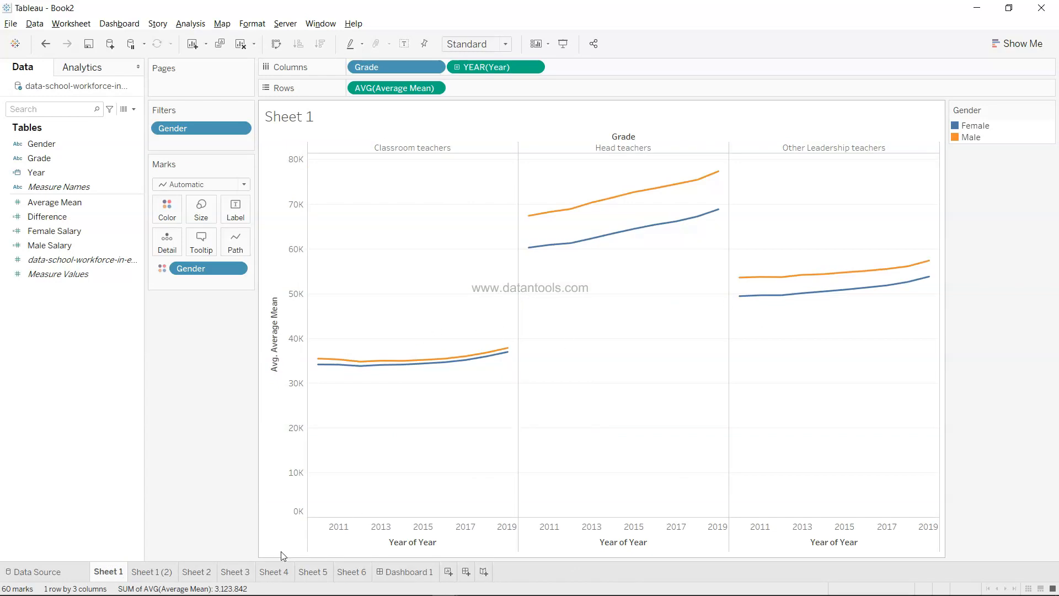
pyautogui.click(154, 572)
pyautogui.click(192, 572)
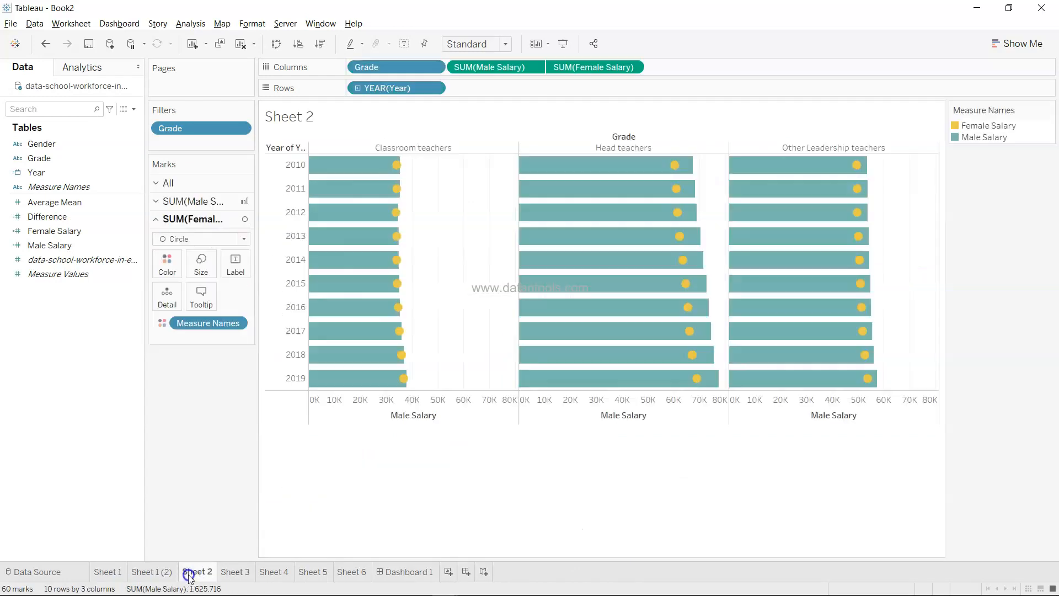
pyautogui.click(241, 574)
pyautogui.click(284, 571)
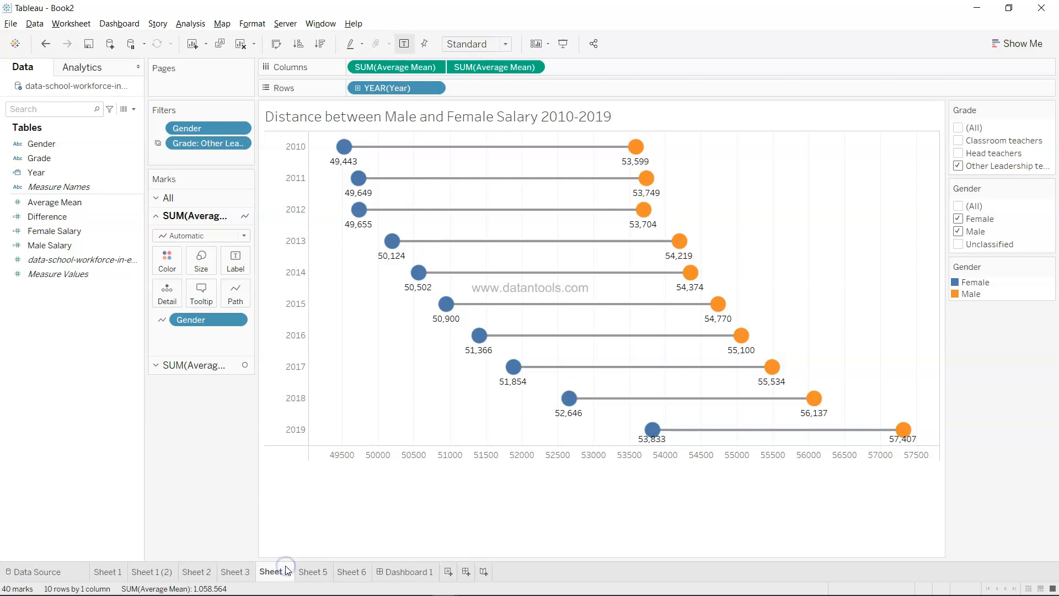
pyautogui.click(309, 571)
pyautogui.click(348, 573)
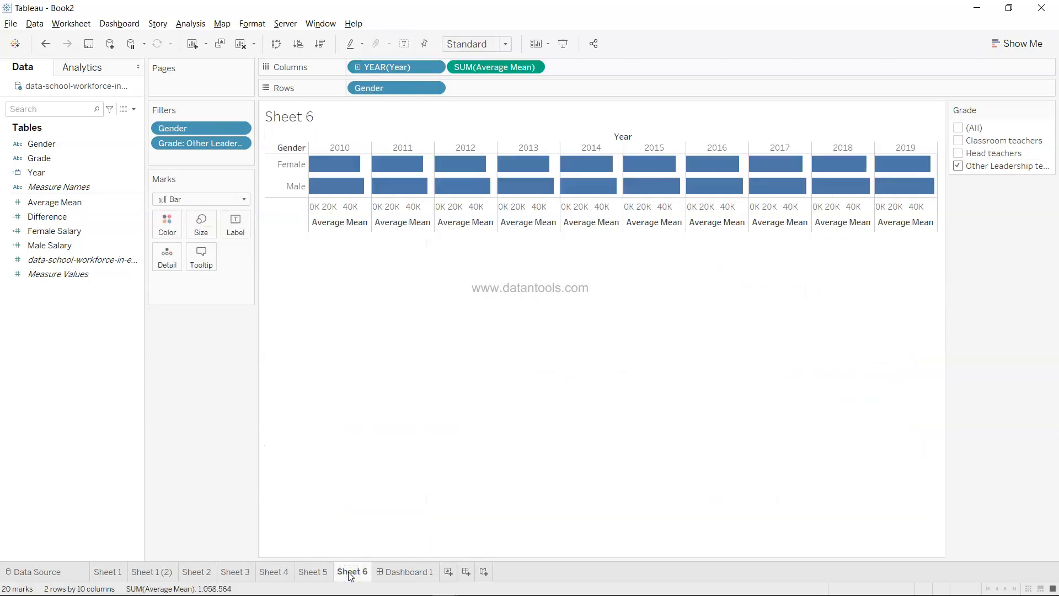
pyautogui.click(389, 571)
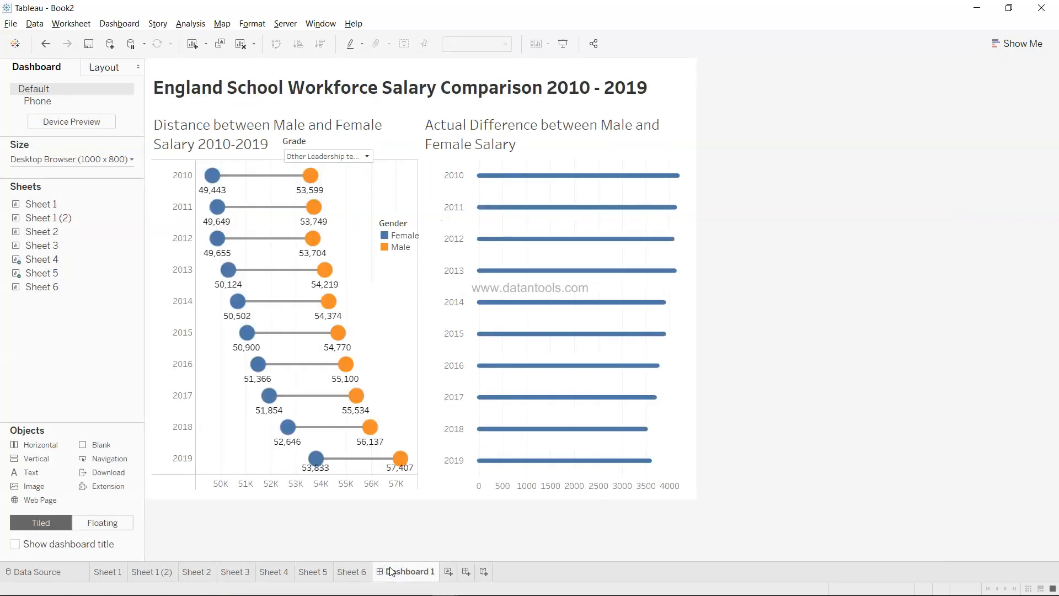
# Raise the floating Grade filter slightly so it sits beside the second line of the dumbbell chart's title
pyautogui.click(313, 146)
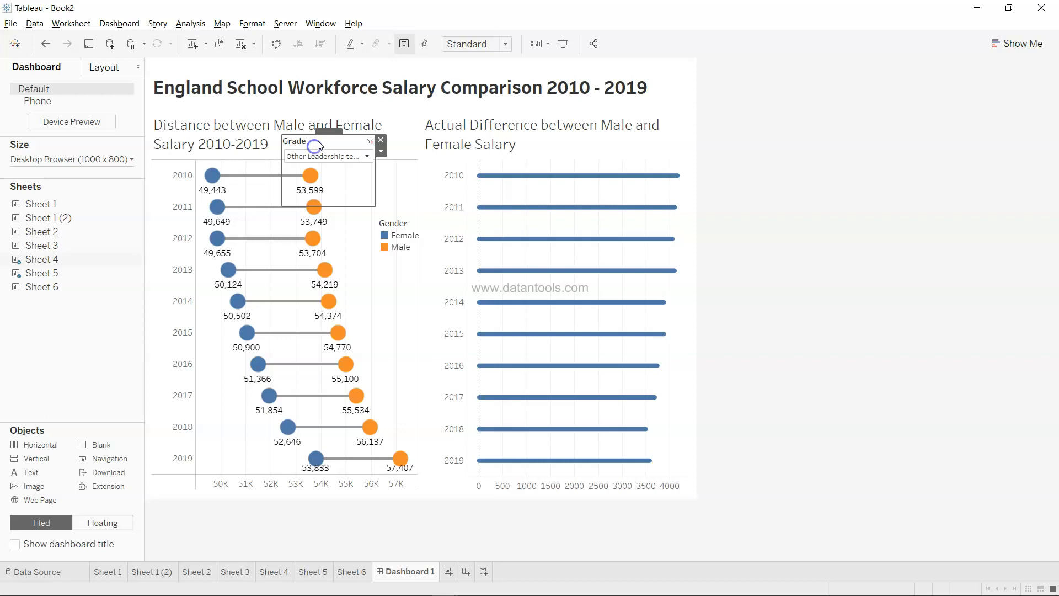
pyautogui.moveTo(325, 133); pyautogui.dragTo(326, 126)
pyautogui.click(788, 267)
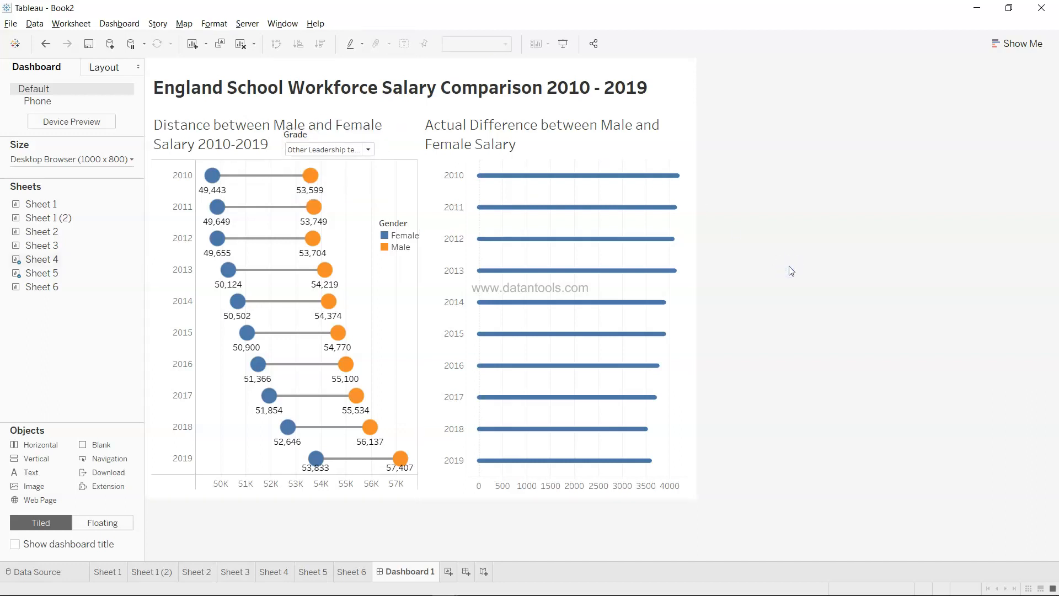